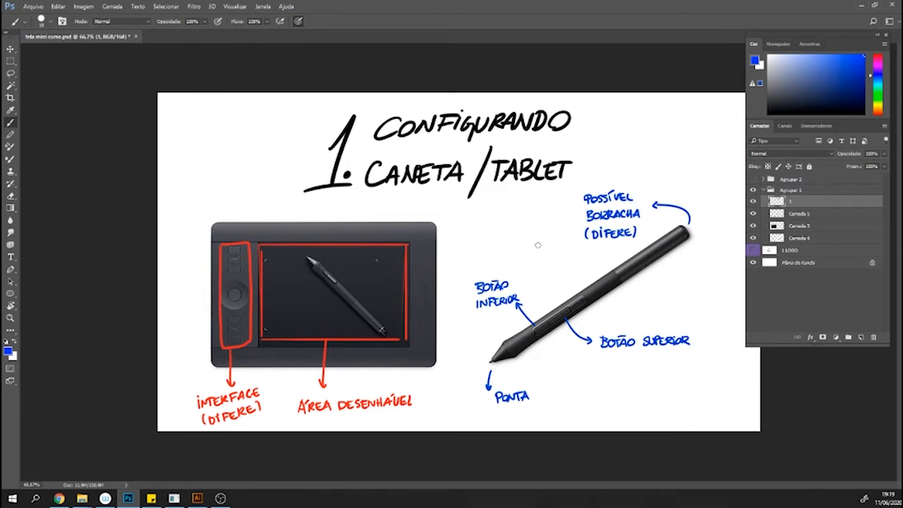
Draw two red arrows on the slide, one pointing at the "Botão inferior" label and one at "Botão superior".
click(877, 107)
click(877, 56)
mouse_move(515, 226)
mouse_down()
mouse_move(502, 268)
mouse_move(510, 257)
mouse_up()
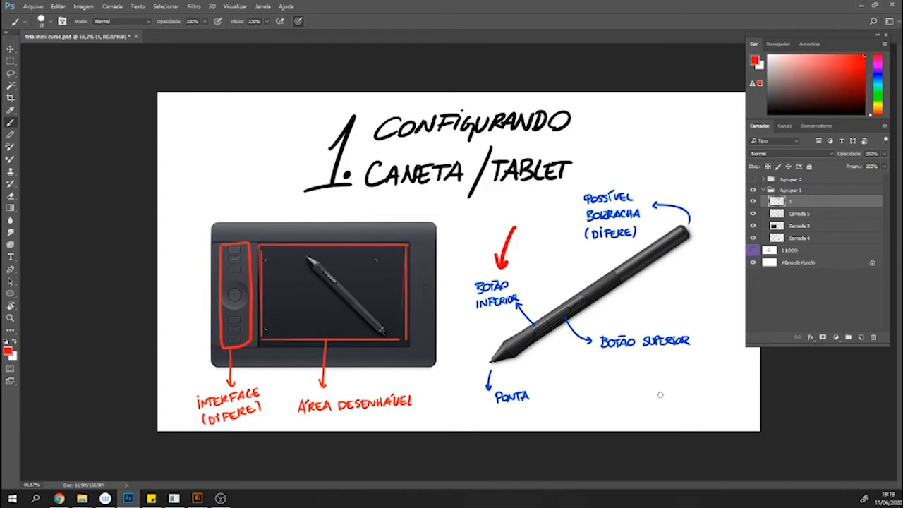
mouse_move(601, 387)
mouse_down()
mouse_move(640, 354)
mouse_move(645, 362)
mouse_up()
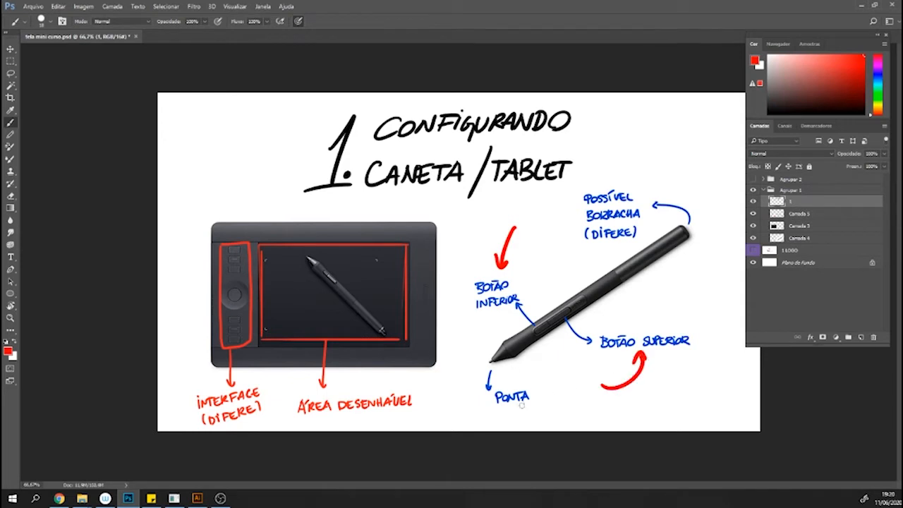
Paint short green curved strokes beside the pen's tip and short purple ones beside its eraser end.
click(878, 95)
mouse_move(478, 357)
mouse_down()
mouse_move(473, 373)
mouse_move(452, 388)
mouse_up()
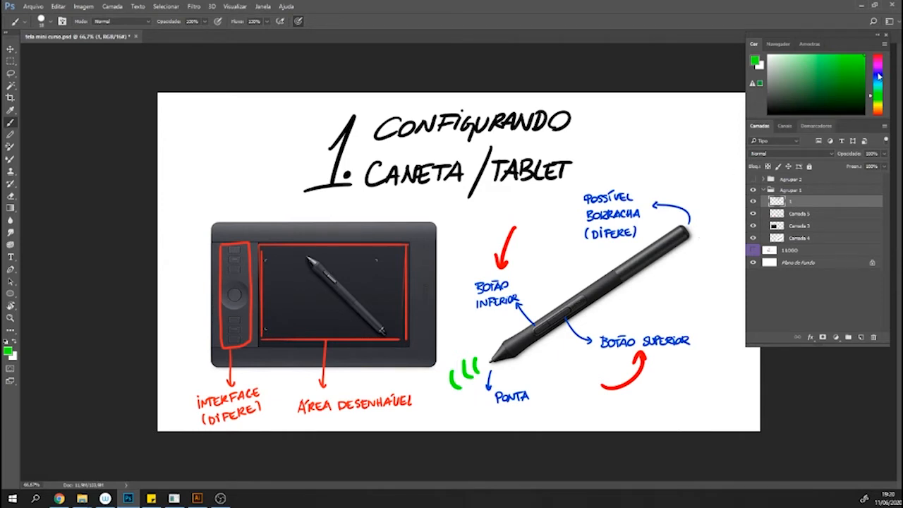
click(876, 69)
mouse_move(698, 216)
mouse_down()
mouse_move(694, 228)
mouse_move(703, 225)
mouse_up()
drag(719, 195, 715, 213)
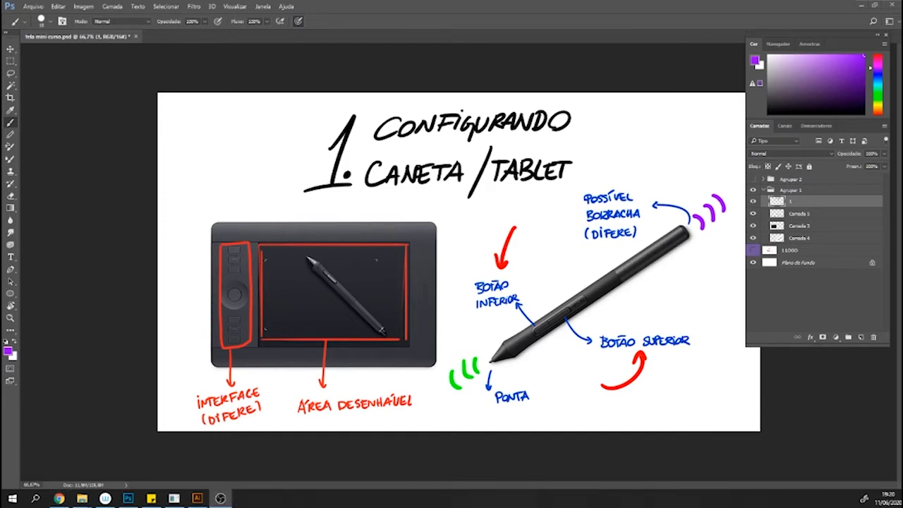
Switch to the Wacom tablet properties and examine the Grip Pen's tip sensitivity and double-click distance settings.
click(824, 201)
drag(285, 137, 365, 145)
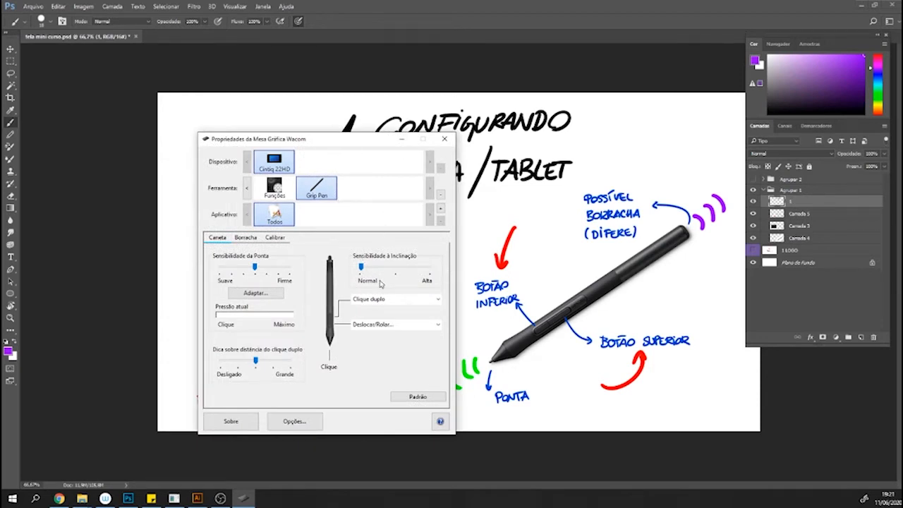
drag(349, 144, 266, 130)
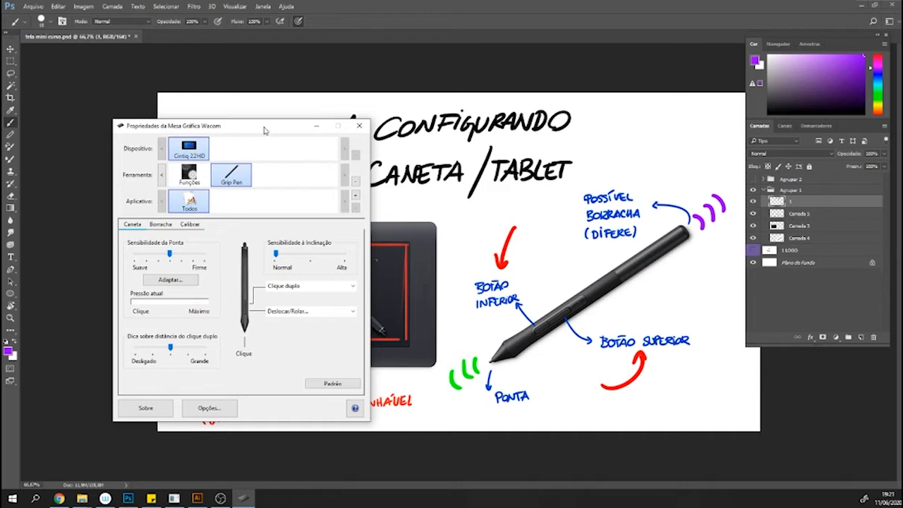
drag(302, 129, 304, 130)
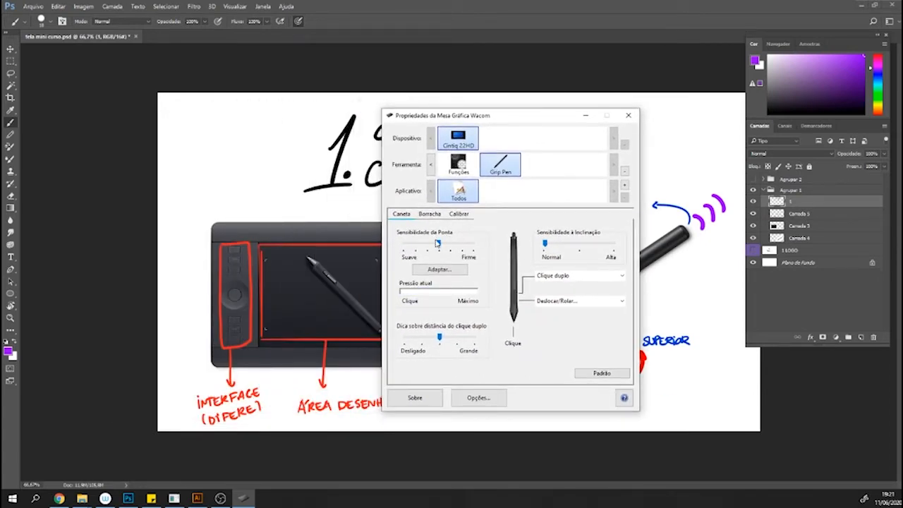
mouse_move(407, 250)
mouse_move(440, 341)
drag(546, 119, 252, 107)
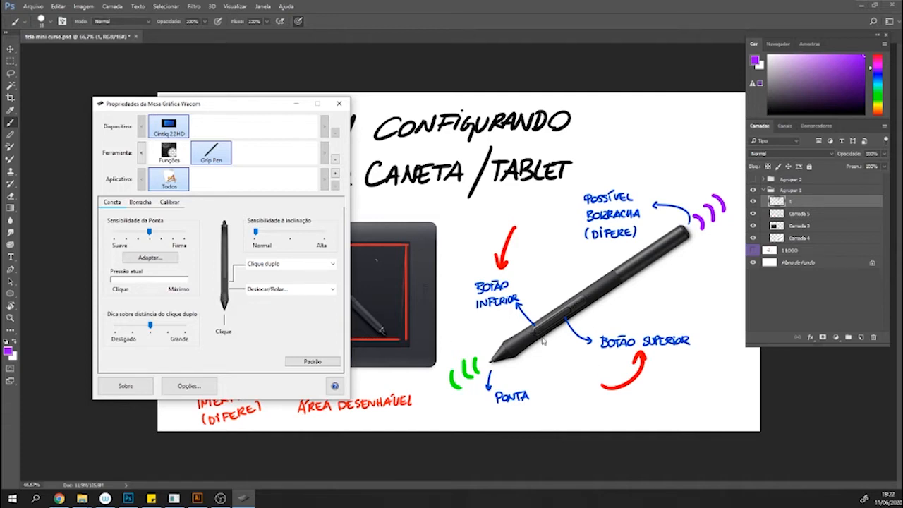
Review the actions available for the pen's lower side button, including the Navegação and Mesa Gráfica options.
click(295, 292)
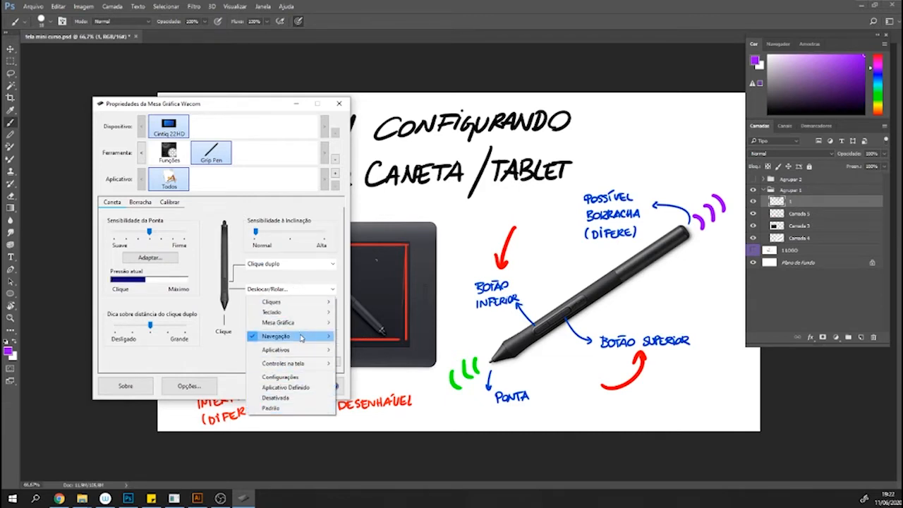
mouse_move(304, 340)
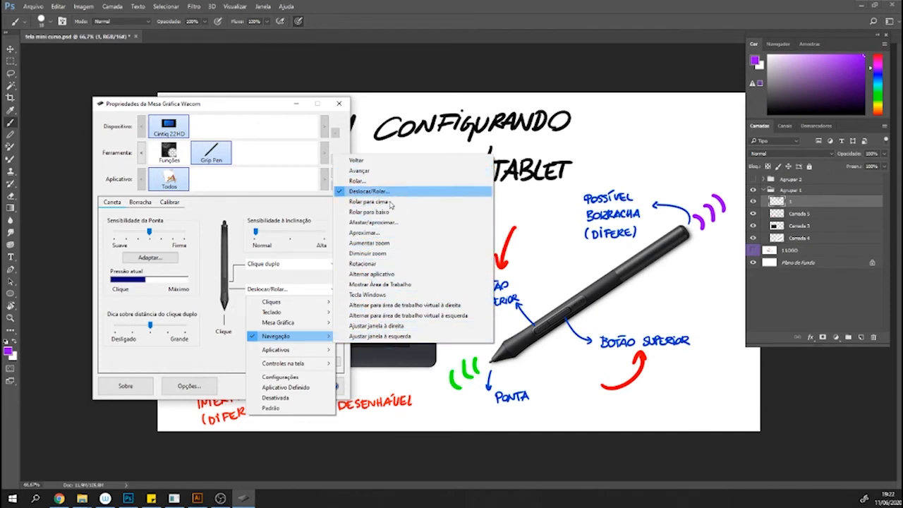
click(300, 284)
click(311, 290)
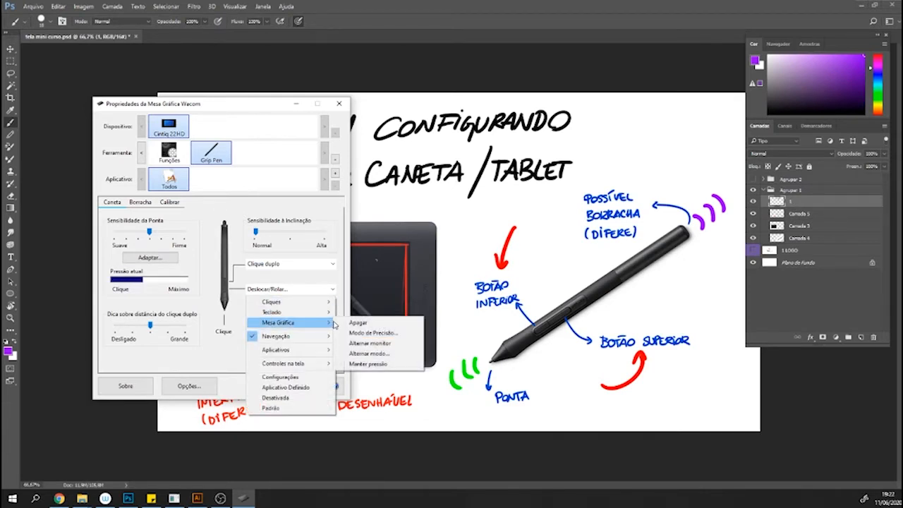
key(Escape)
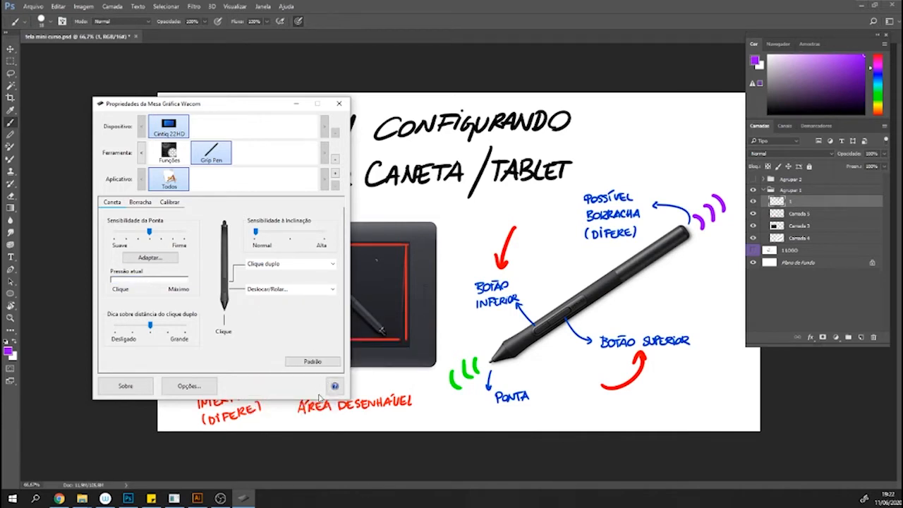
Review the tablet's ExpressKeys assignments under Funções, then close the Wacom tablet properties.
click(175, 152)
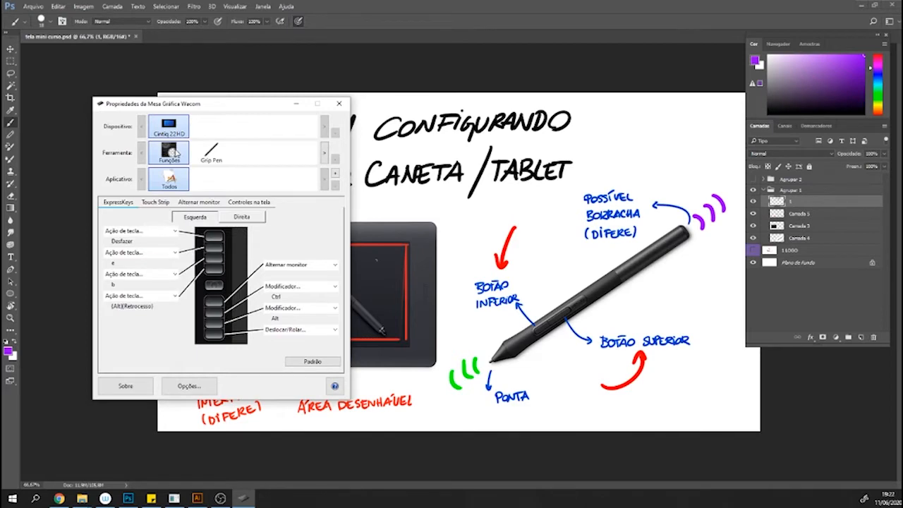
mouse_move(261, 107)
mouse_down()
mouse_move(459, 85)
mouse_move(587, 90)
mouse_up()
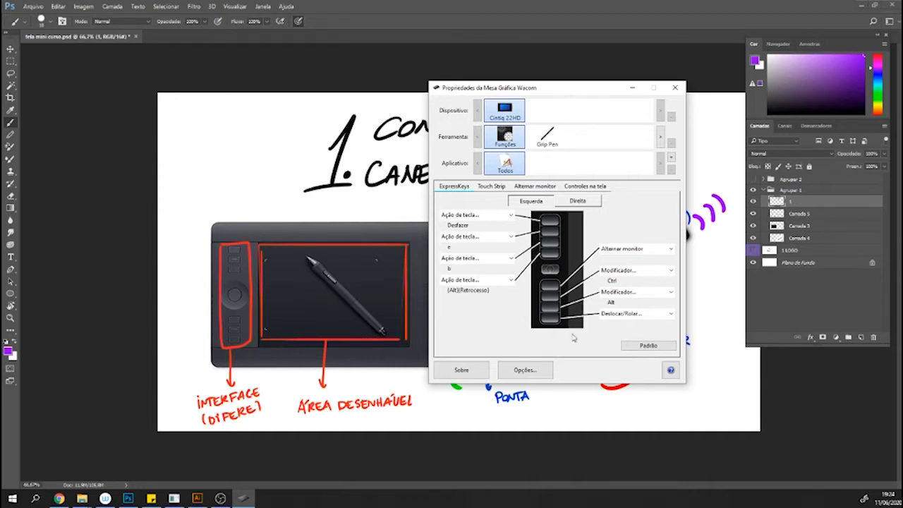
click(674, 90)
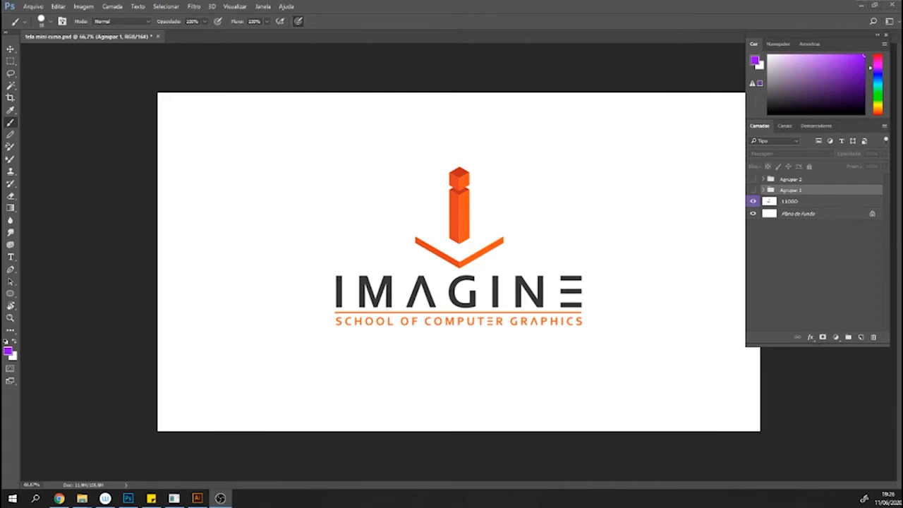
Show the Agrupar 2 group with the 1 LOGO layer hidden, and set the foreground colour to teal.
click(753, 179)
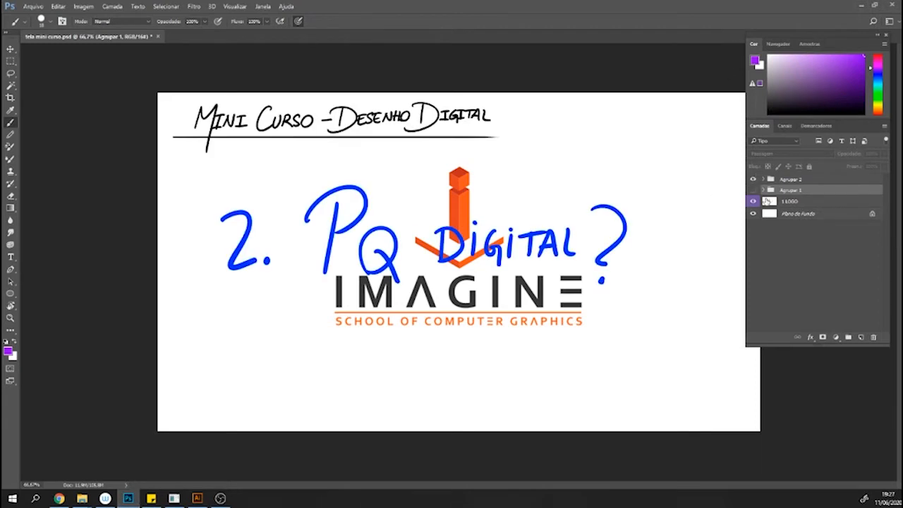
click(753, 201)
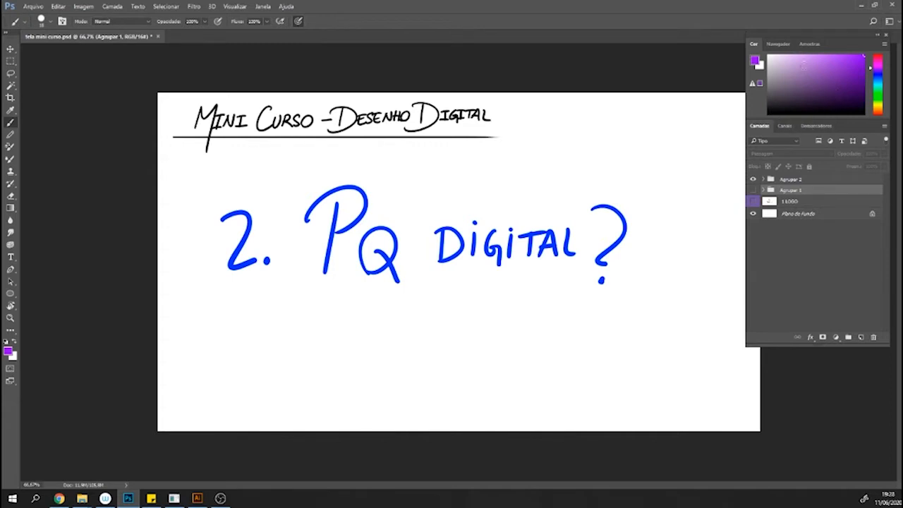
click(871, 79)
drag(871, 79, 826, 75)
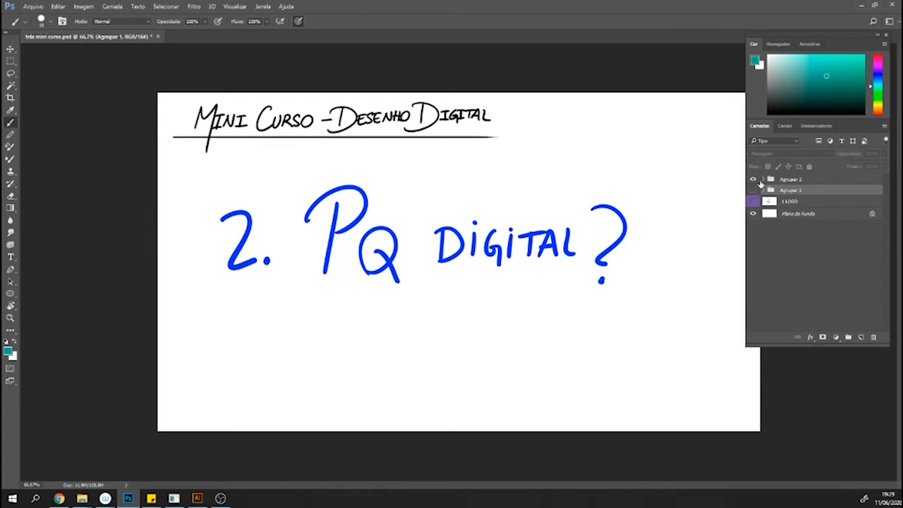
Within Agrupar 2, hide Camada 10 and show the character artwork on Camada 8 and Camada 9.
click(762, 180)
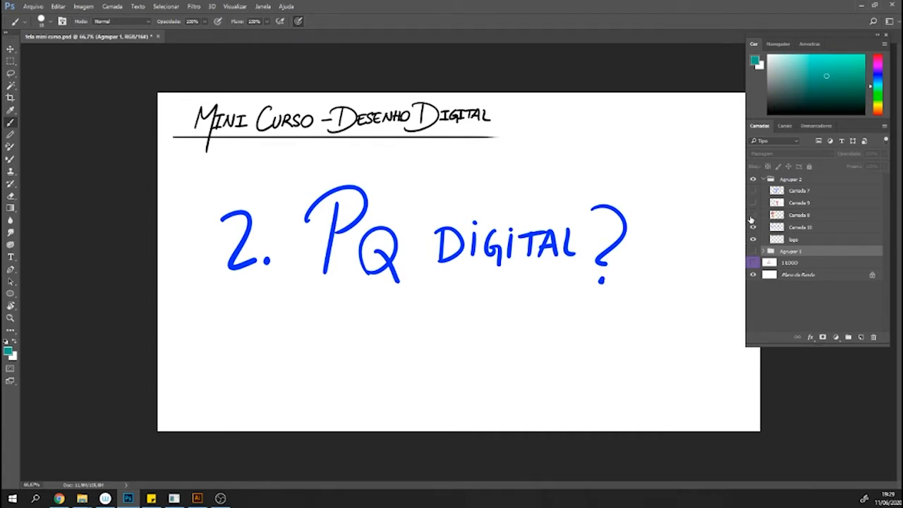
click(752, 227)
click(752, 214)
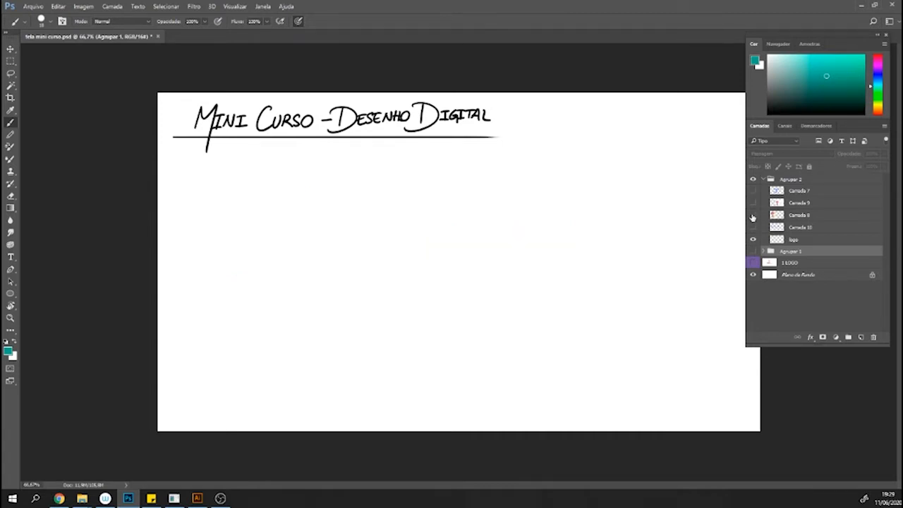
click(753, 203)
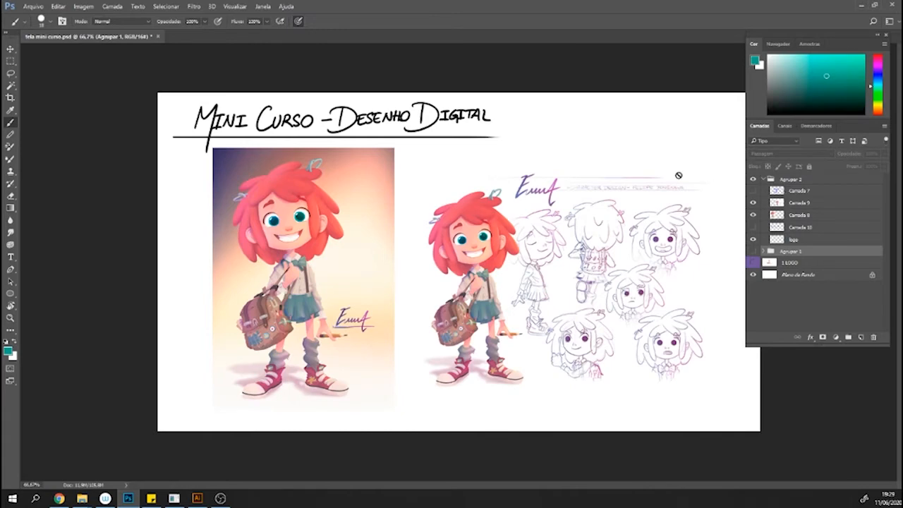
scroll(597, 170, up, 3)
scroll(597, 170, down, 3)
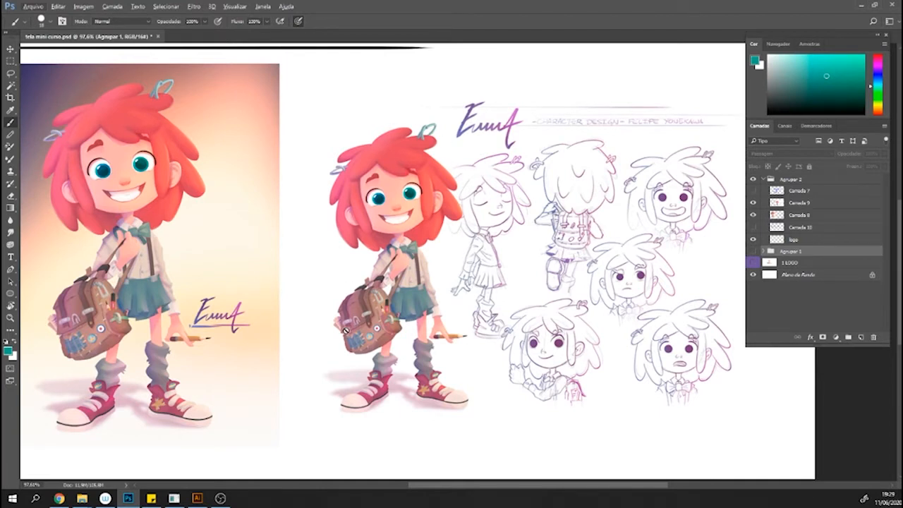
drag(346, 330, 474, 321)
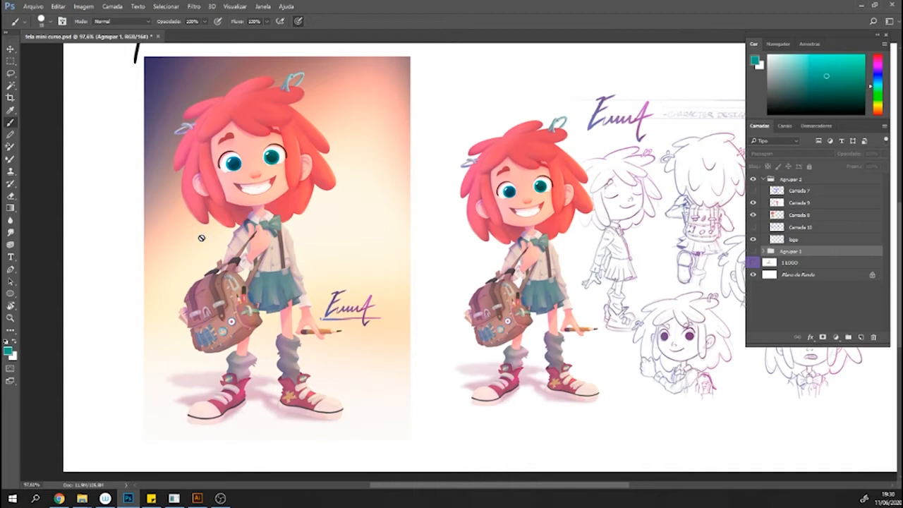
drag(652, 277, 614, 305)
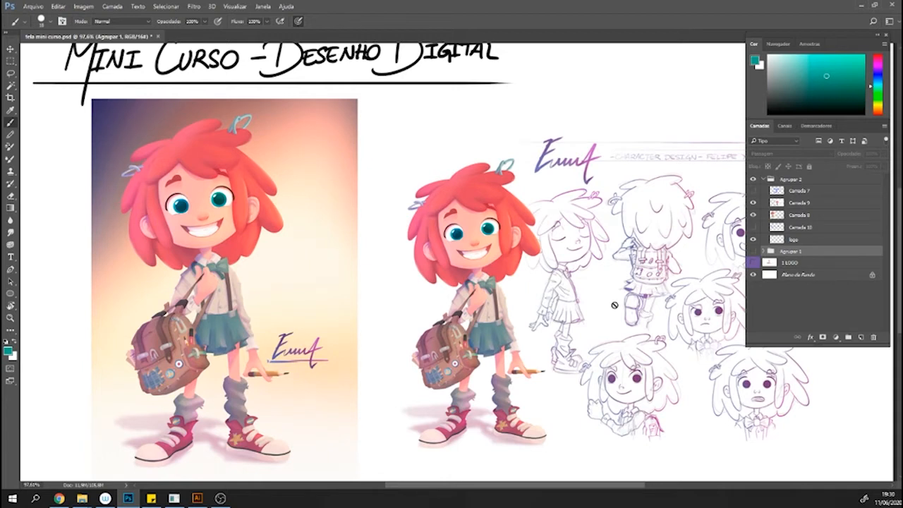
Hide the character artwork on Camada 8 and Camada 9 while keeping the Agrupar 2 group shown.
click(762, 180)
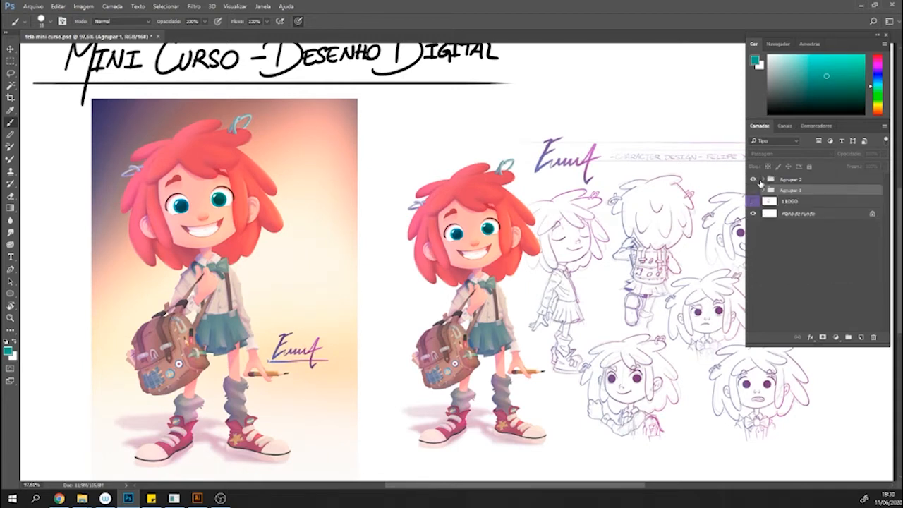
click(752, 180)
click(762, 180)
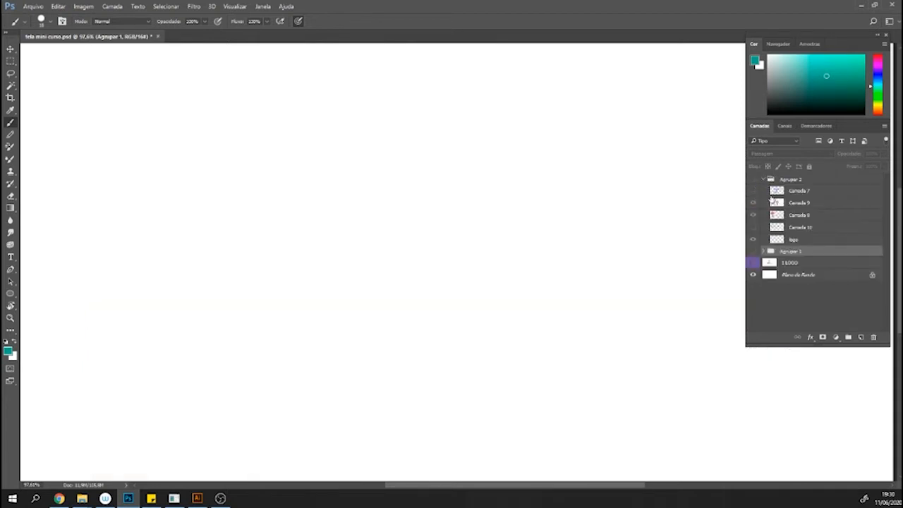
click(753, 179)
click(753, 203)
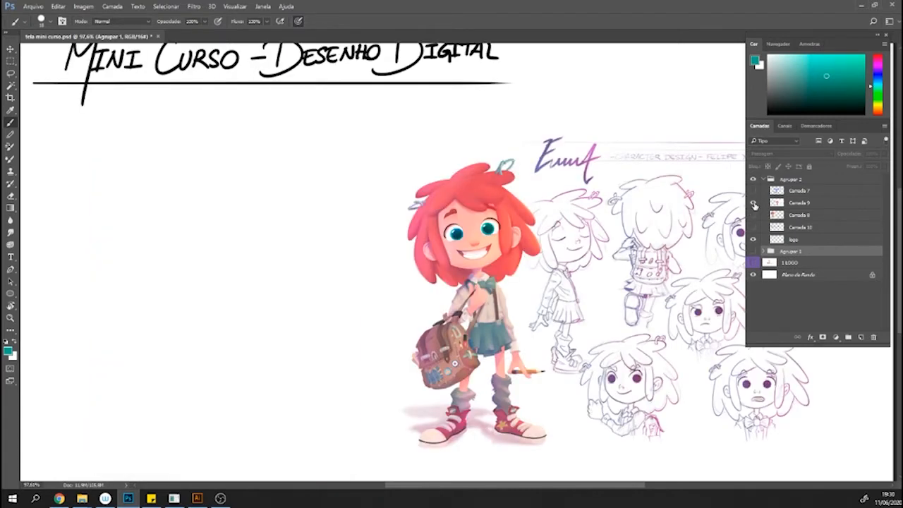
click(753, 204)
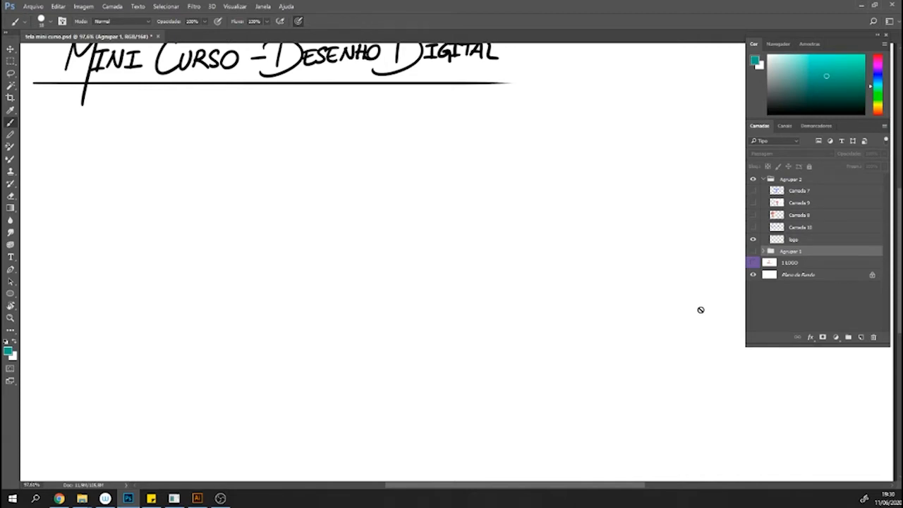
Briefly show the "Desenhando na tablet!" title on Camada 7, hide it again, and add an empty layer above it.
click(752, 192)
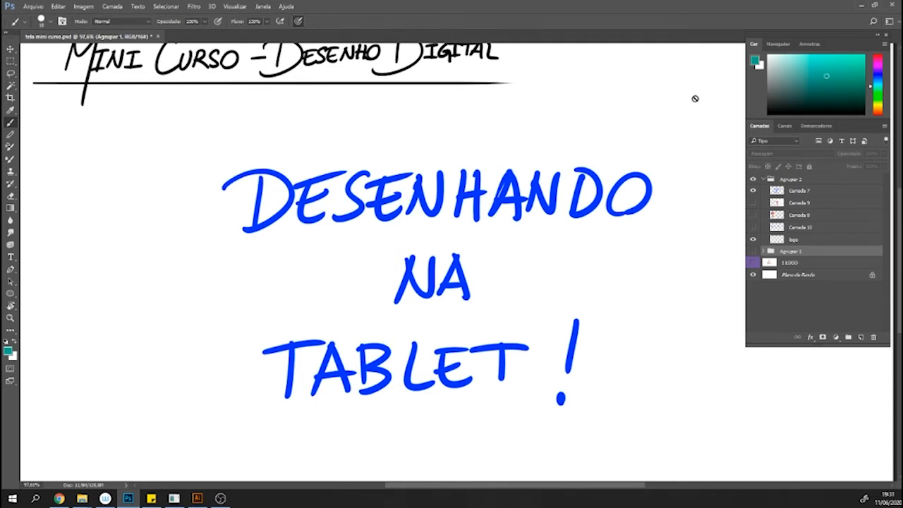
click(752, 190)
click(795, 191)
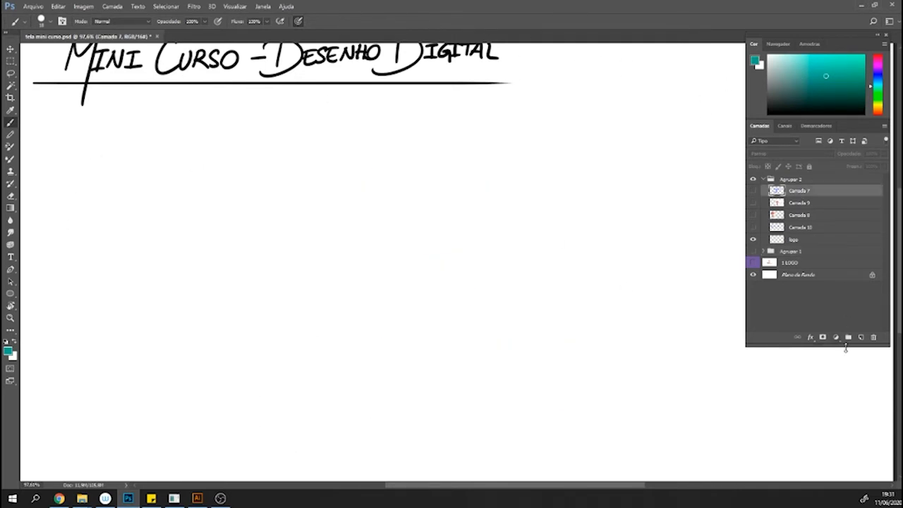
click(860, 337)
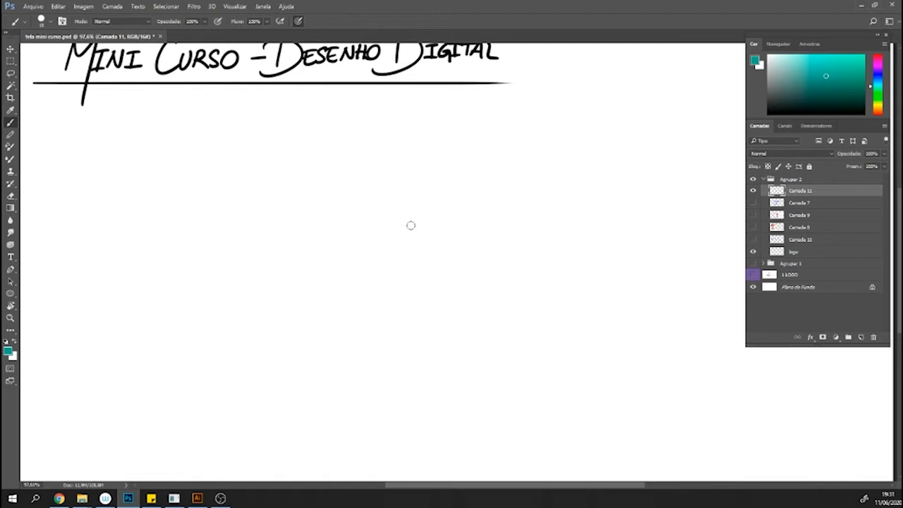
Set the colour to black, reduce the brush size, and scribble two rows of wavy lines on the new layer.
key(d)
key(bracketleft)
mouse_move(176, 296)
mouse_down()
mouse_move(330, 144)
mouse_move(326, 191)
mouse_move(272, 311)
mouse_up()
mouse_move(308, 260)
mouse_down()
mouse_move(334, 227)
mouse_move(387, 198)
mouse_move(421, 195)
mouse_move(432, 233)
mouse_up()
key(ctrl+z)
key(ctrl+z)
mouse_move(348, 149)
mouse_down()
mouse_move(250, 241)
mouse_move(291, 243)
mouse_move(369, 156)
mouse_move(383, 179)
mouse_move(302, 261)
mouse_move(341, 269)
mouse_move(433, 156)
mouse_move(479, 164)
mouse_move(358, 281)
mouse_move(417, 250)
mouse_move(534, 123)
mouse_move(457, 263)
mouse_move(589, 134)
mouse_move(531, 206)
mouse_up()
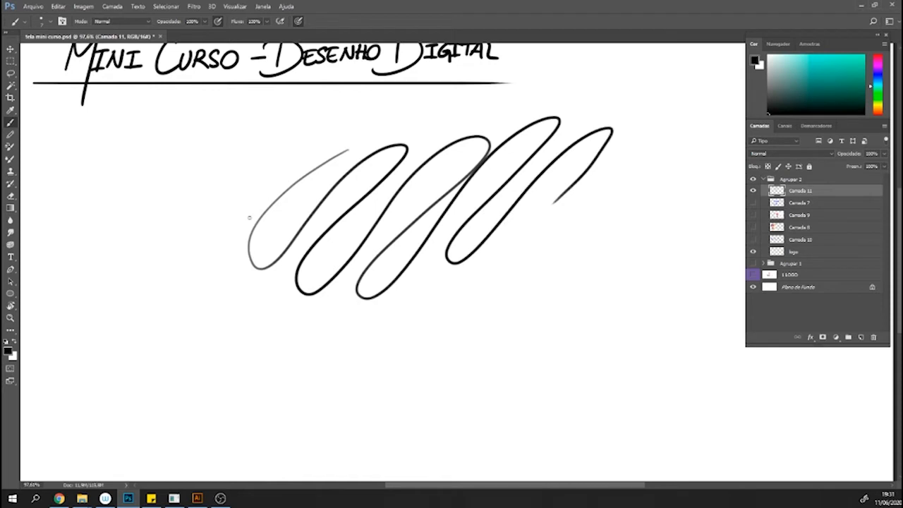
mouse_move(246, 175)
mouse_down()
mouse_move(202, 324)
mouse_move(288, 260)
mouse_move(218, 373)
mouse_move(303, 320)
mouse_move(316, 343)
mouse_move(355, 353)
mouse_move(402, 315)
mouse_move(404, 383)
mouse_move(493, 288)
mouse_move(478, 379)
mouse_move(548, 302)
mouse_up()
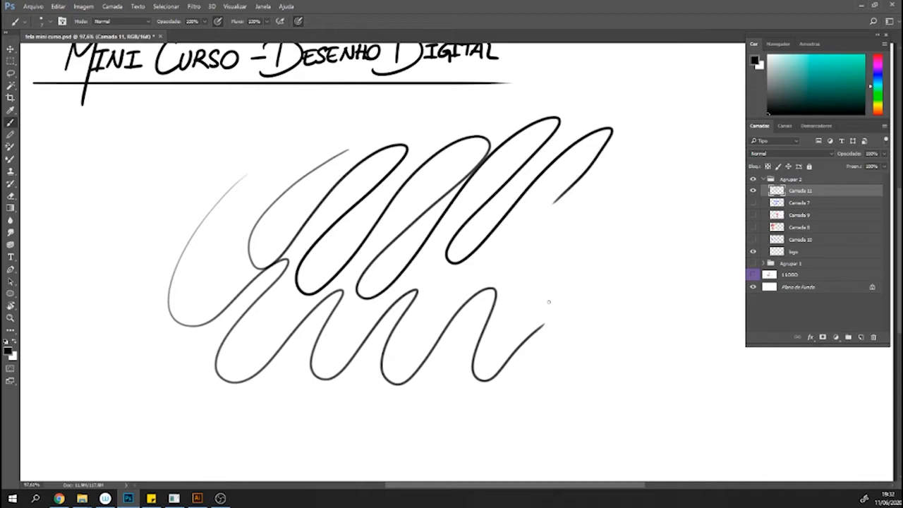
key(alt+Tab)
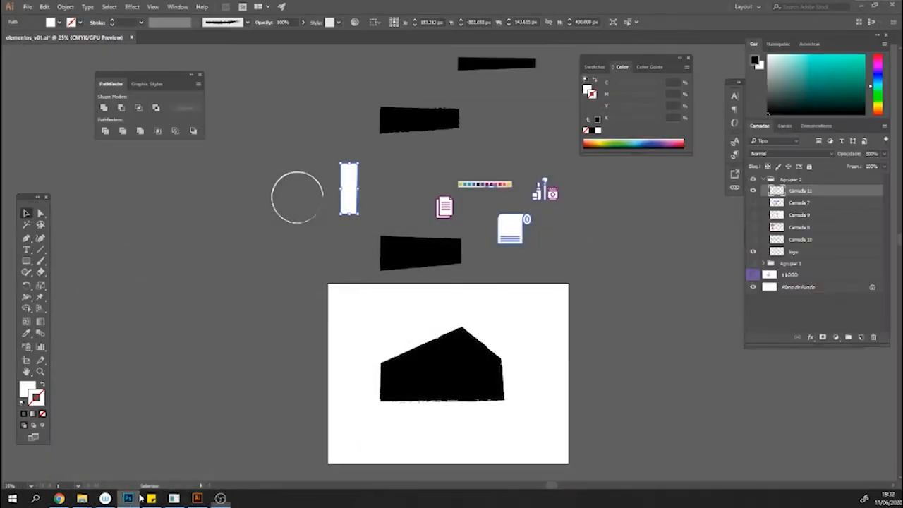
click(128, 498)
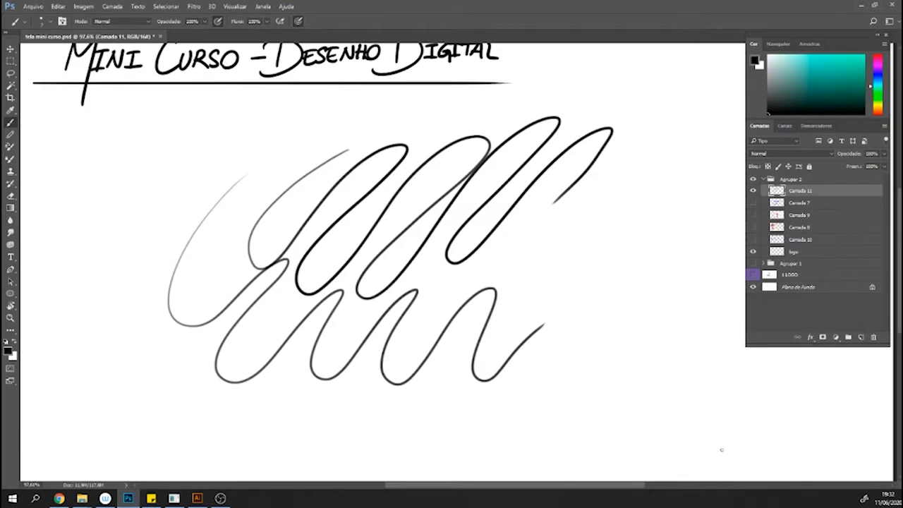
Fill the free areas around the two scribbled rows on Camada 11 with more loose wavy brush strokes and a short dense scribble.
mouse_move(172, 165)
mouse_down()
mouse_move(140, 276)
mouse_move(158, 359)
mouse_up()
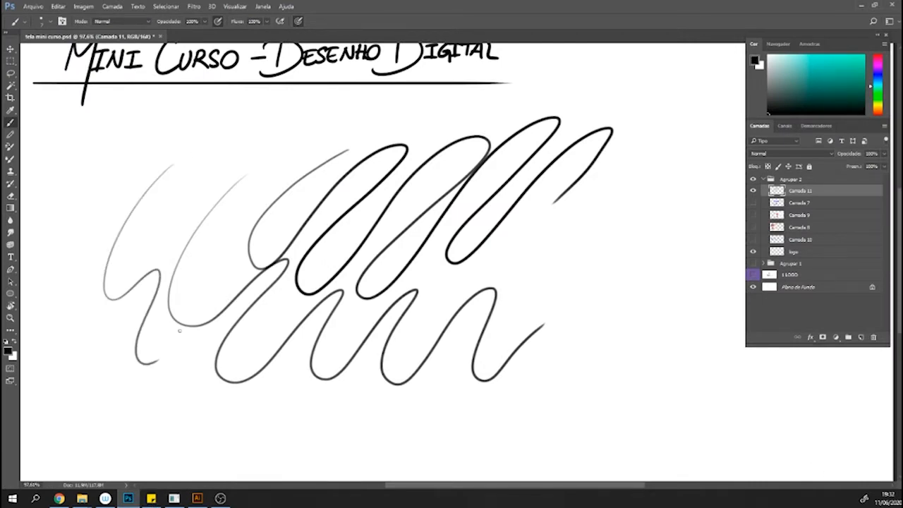
mouse_move(600, 186)
mouse_down()
mouse_move(555, 229)
mouse_move(588, 234)
mouse_move(557, 311)
mouse_up()
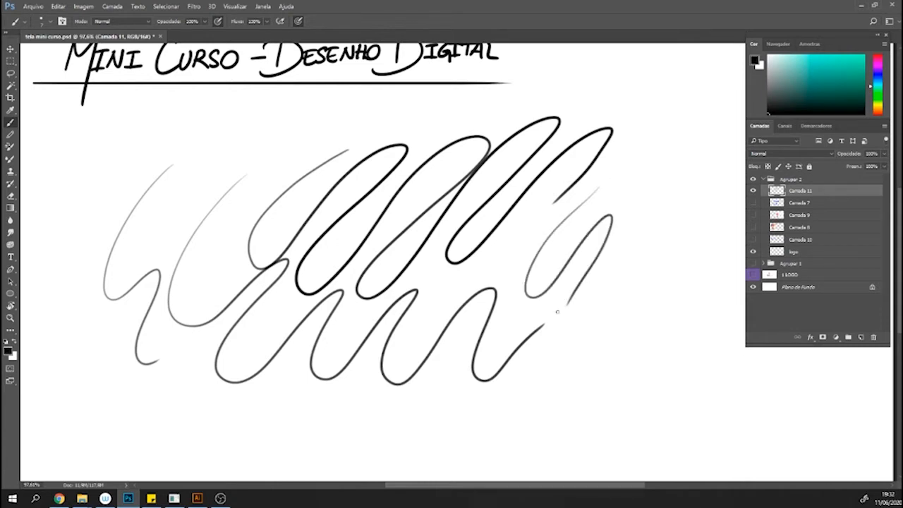
mouse_move(302, 133)
mouse_down()
mouse_move(291, 170)
mouse_move(336, 142)
mouse_up()
mouse_move(255, 138)
mouse_down()
mouse_move(202, 194)
mouse_move(174, 188)
mouse_move(190, 122)
mouse_move(105, 213)
mouse_move(122, 138)
mouse_move(64, 185)
mouse_move(88, 260)
mouse_move(125, 276)
mouse_up()
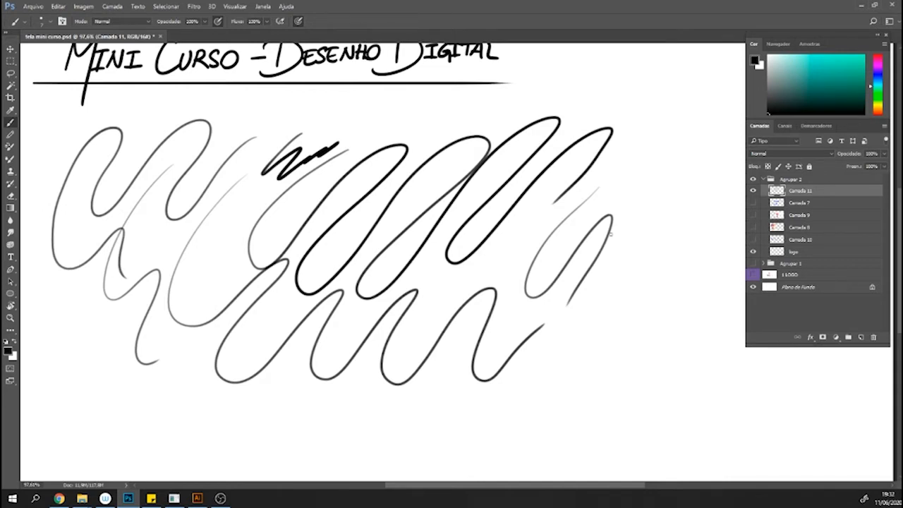
mouse_move(670, 131)
mouse_down()
mouse_move(576, 239)
mouse_move(672, 154)
mouse_move(724, 124)
mouse_move(626, 256)
mouse_move(571, 360)
mouse_up()
mouse_move(543, 326)
mouse_down()
mouse_move(640, 256)
mouse_move(673, 280)
mouse_move(644, 345)
mouse_up()
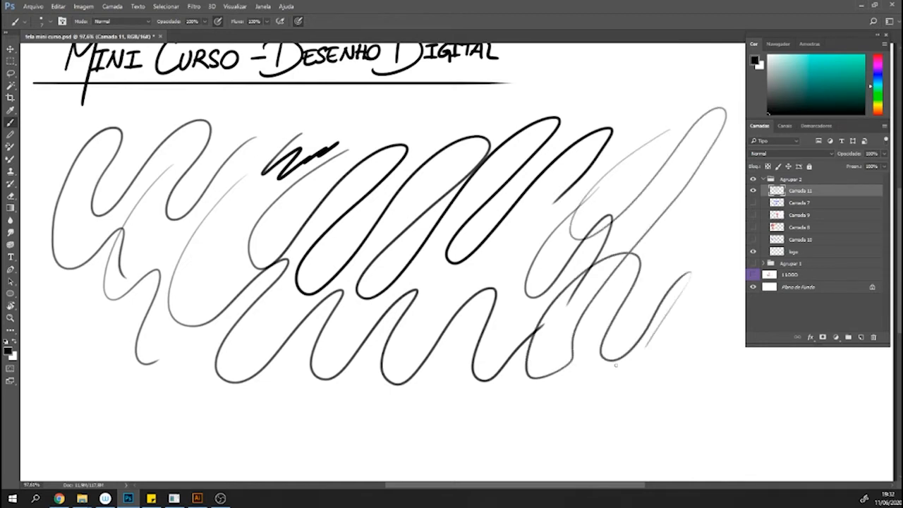
Hide the Agrupar 2 group with the practice strokes and toggle the visibility of Agrupar 1.
click(753, 179)
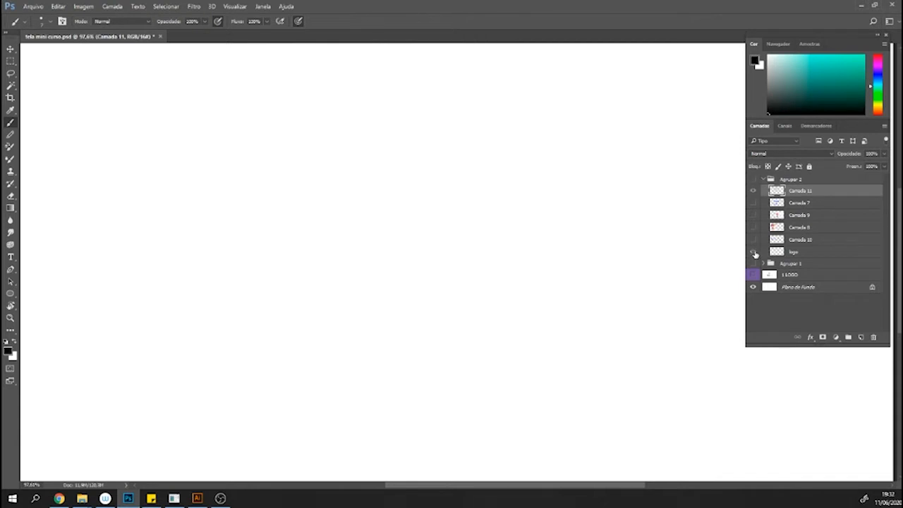
click(753, 263)
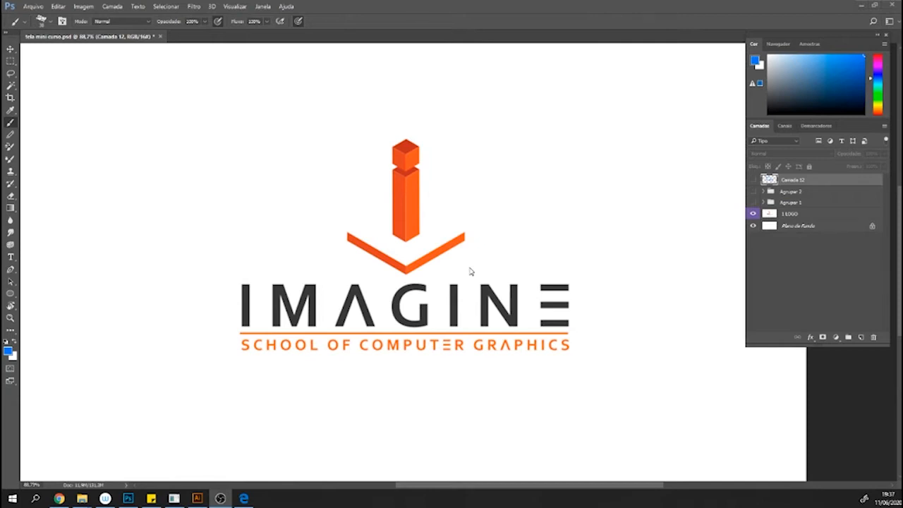
Hide the 1 LOGO layer, then briefly show the "Este é o Photoshop!" title on Camada 12 and hide it again.
click(754, 216)
click(753, 214)
click(753, 180)
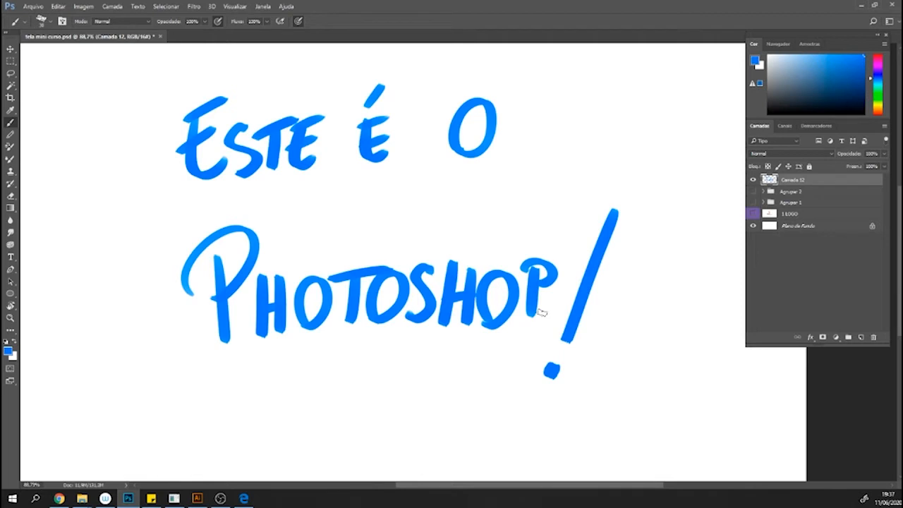
scroll(524, 305, down, 3)
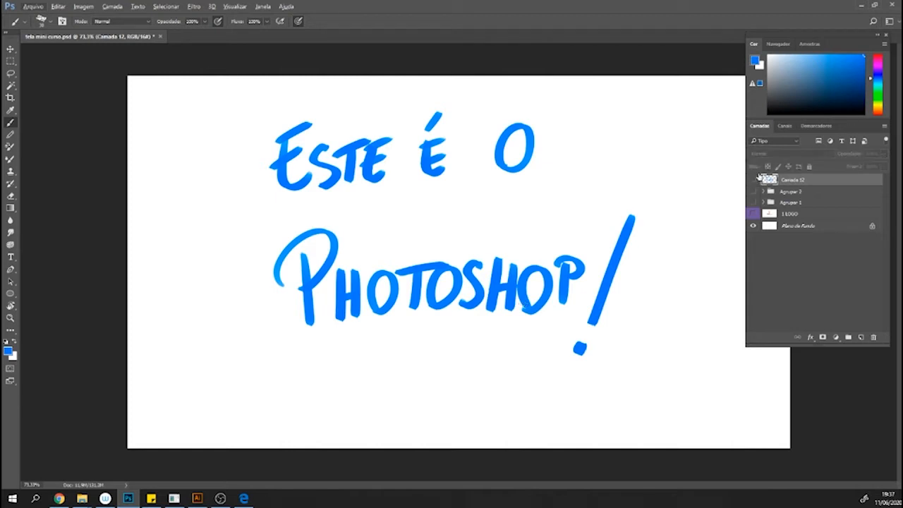
click(753, 179)
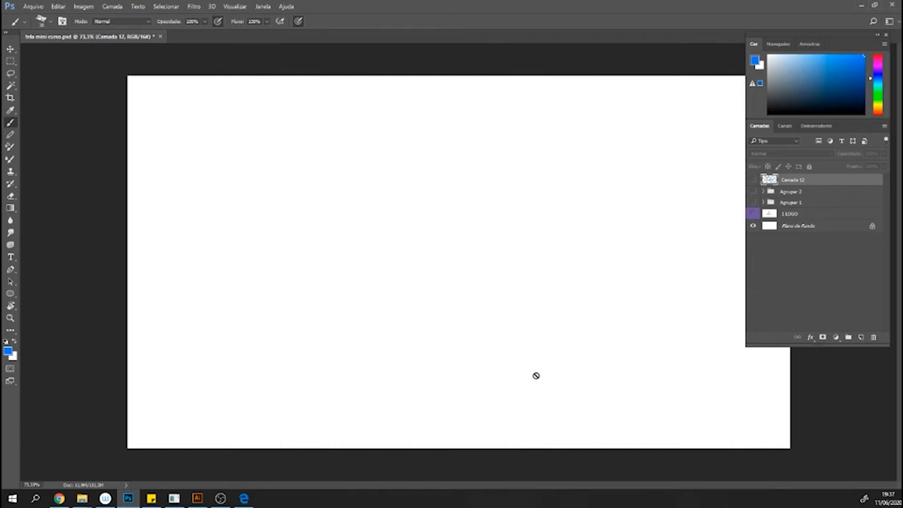
Start a new document and examine its width, height, resolution and colour mode settings, keeping Cores RGB.
click(33, 6)
click(57, 17)
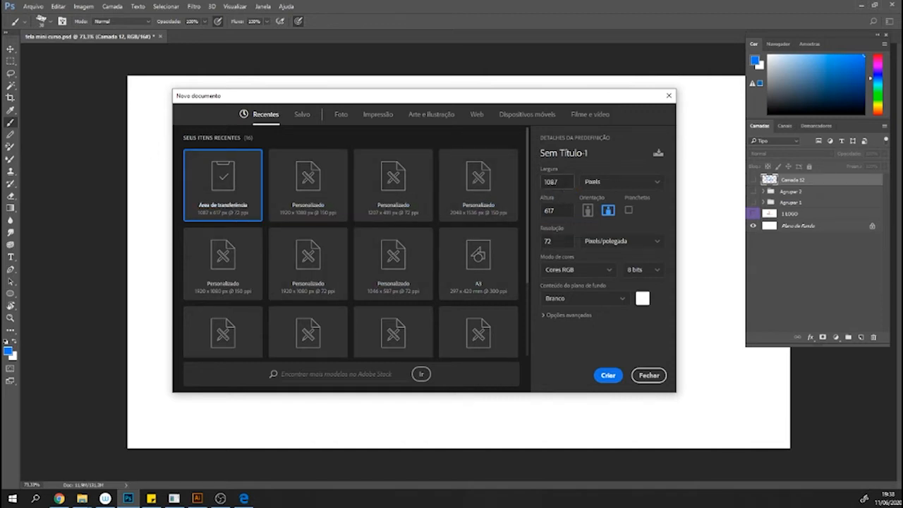
click(554, 181)
click(551, 209)
click(548, 241)
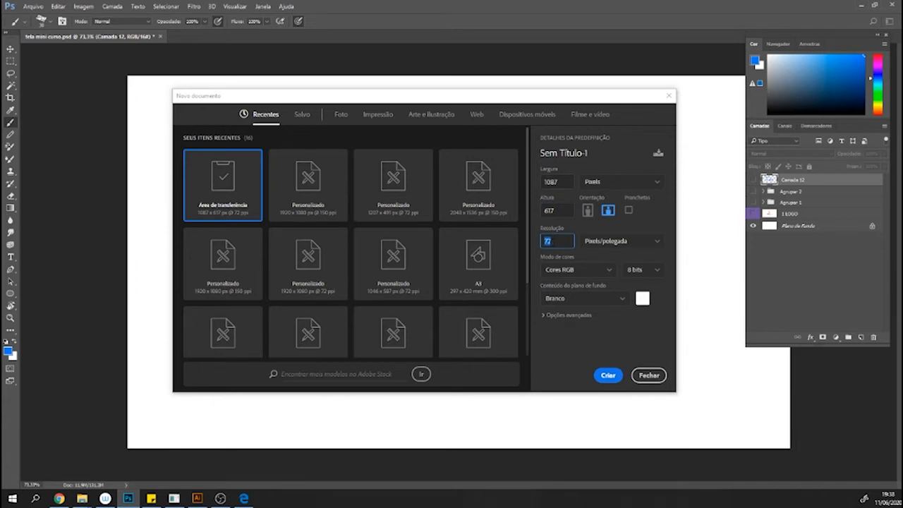
click(570, 244)
click(585, 272)
click(585, 272)
click(585, 272)
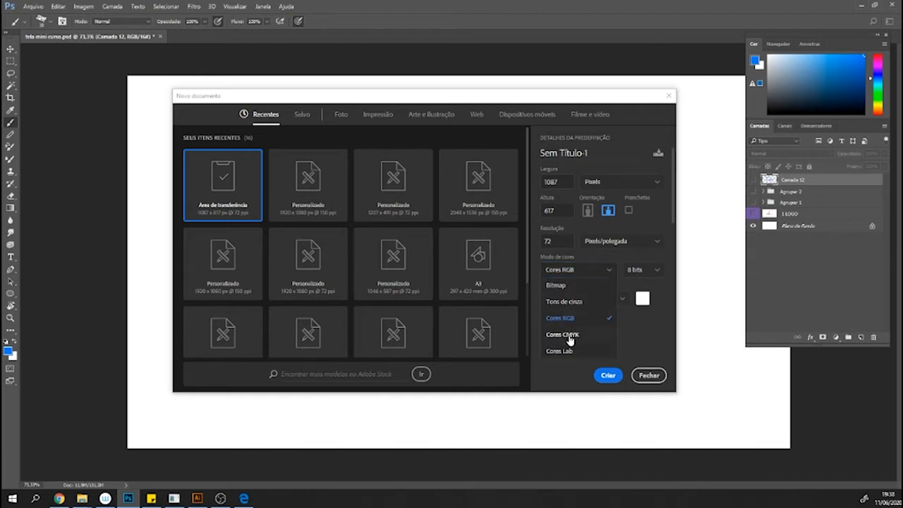
click(584, 268)
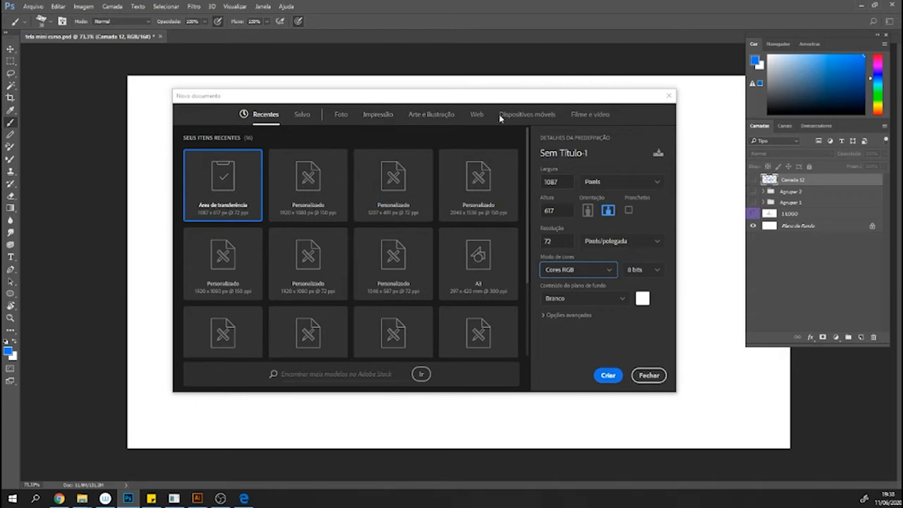
Look through the blank document presets for Arte e ilustração, Foto and Impressão.
click(426, 122)
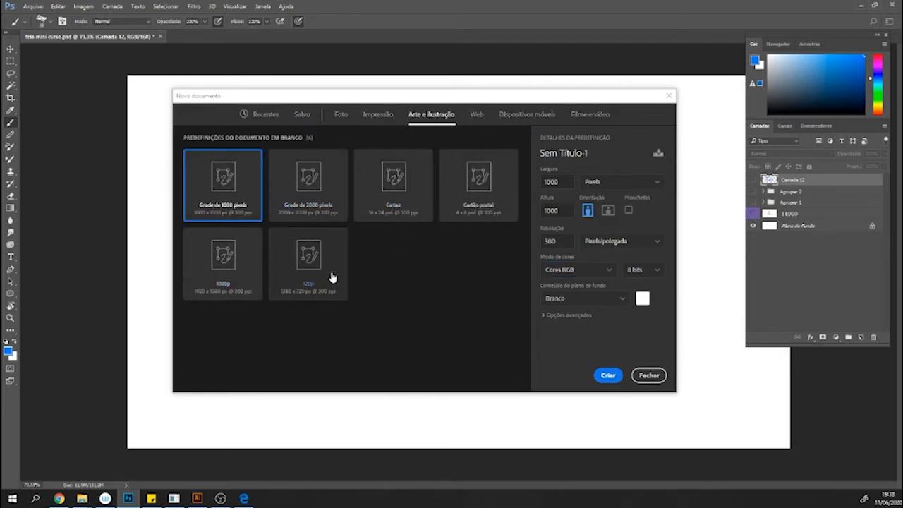
click(342, 119)
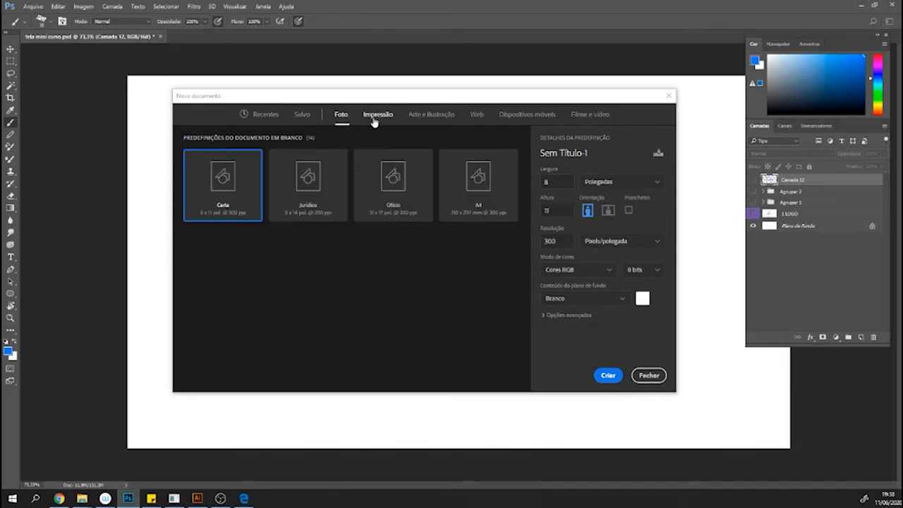
click(372, 119)
scroll(306, 286, down, 3)
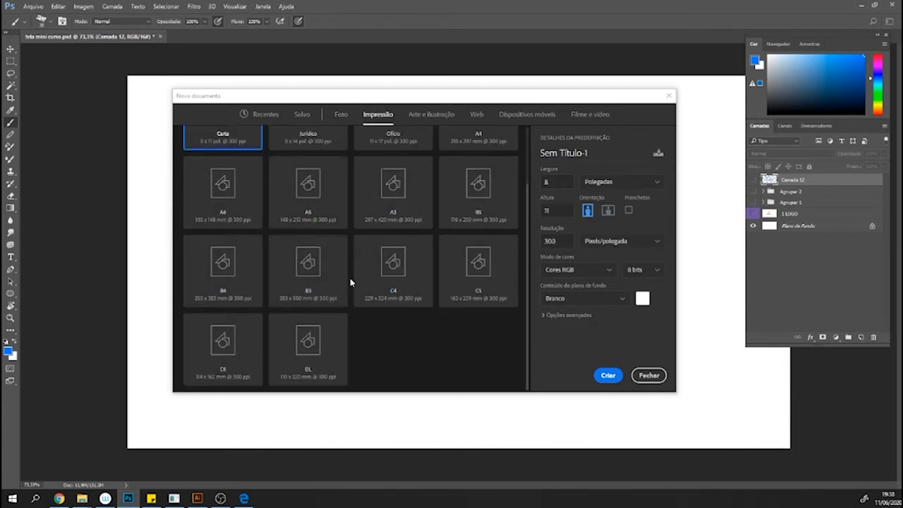
scroll(348, 280, up, 3)
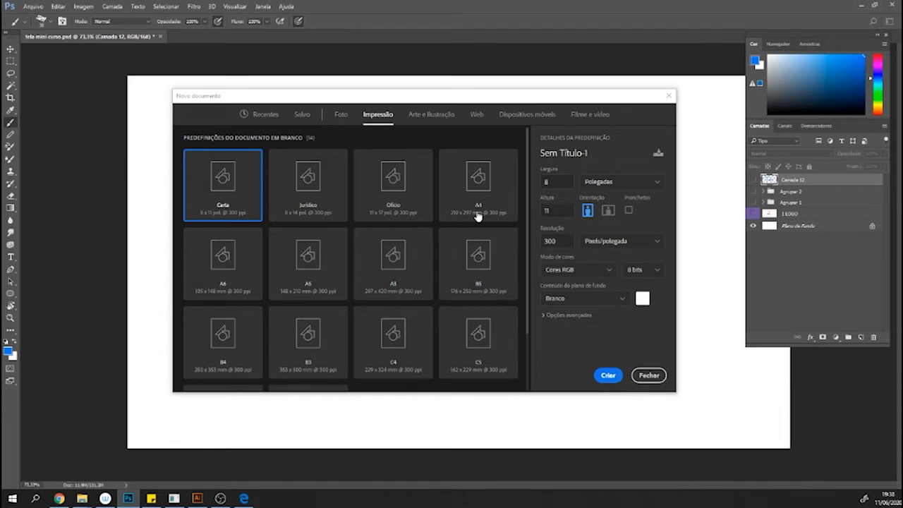
Create a document from the recent 1920 x 1080 px preset at 150 ppi, in 16-bit RGB with a white background.
click(271, 117)
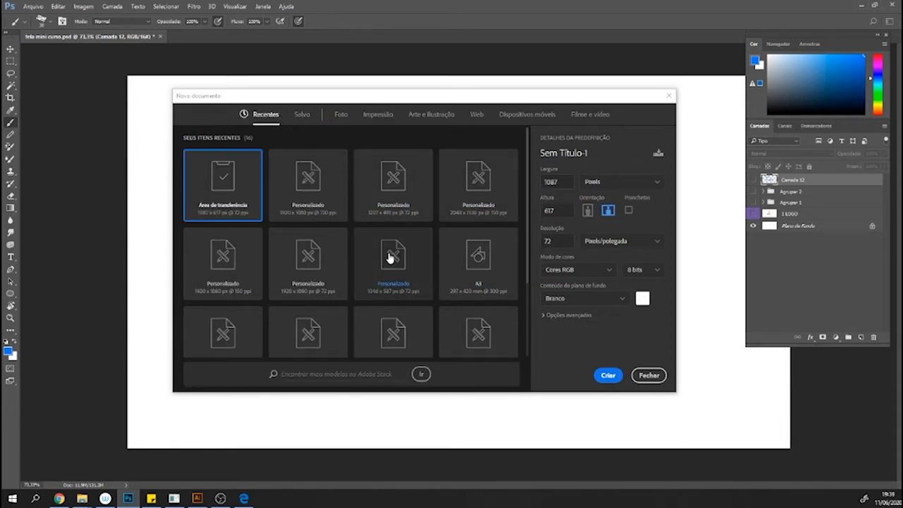
click(310, 211)
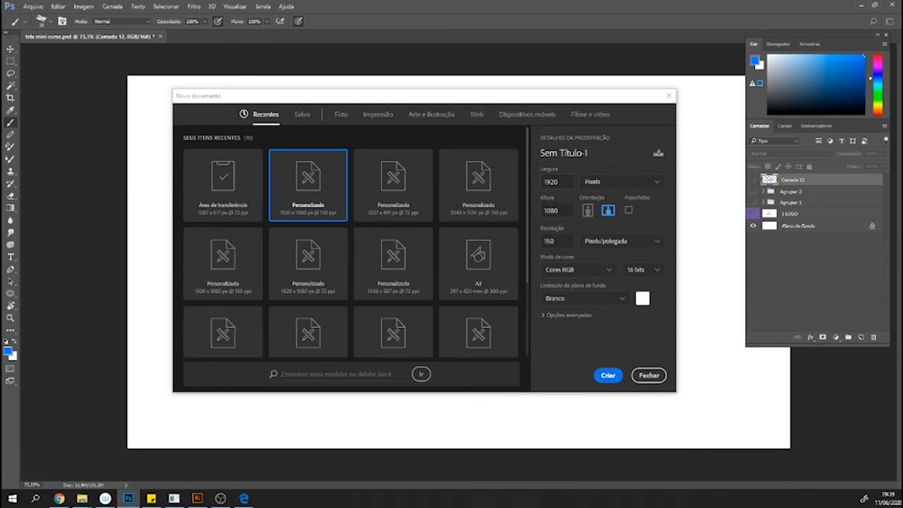
click(606, 374)
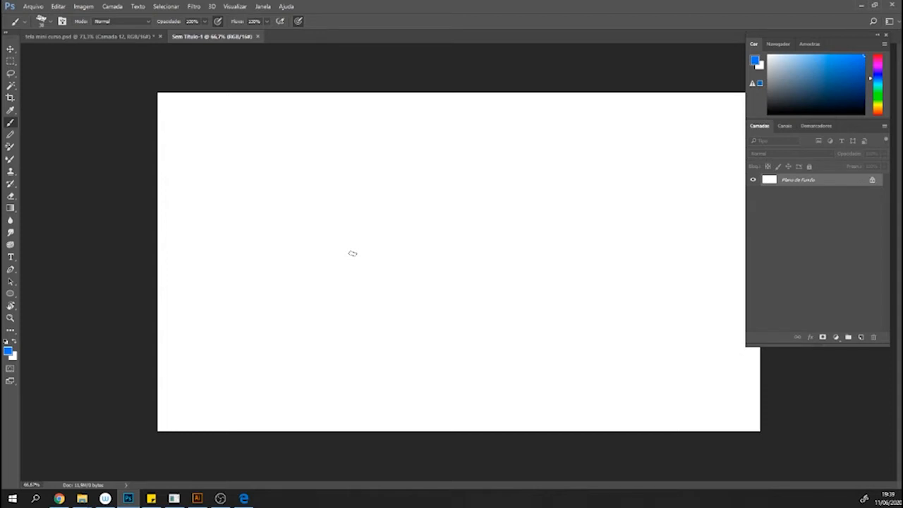
Switch to the minicurso_Photoshop_v01.pdf in Edge, examine the "Entendendo Photoshop" interface diagram at full window size, and return to Photoshop.
click(58, 498)
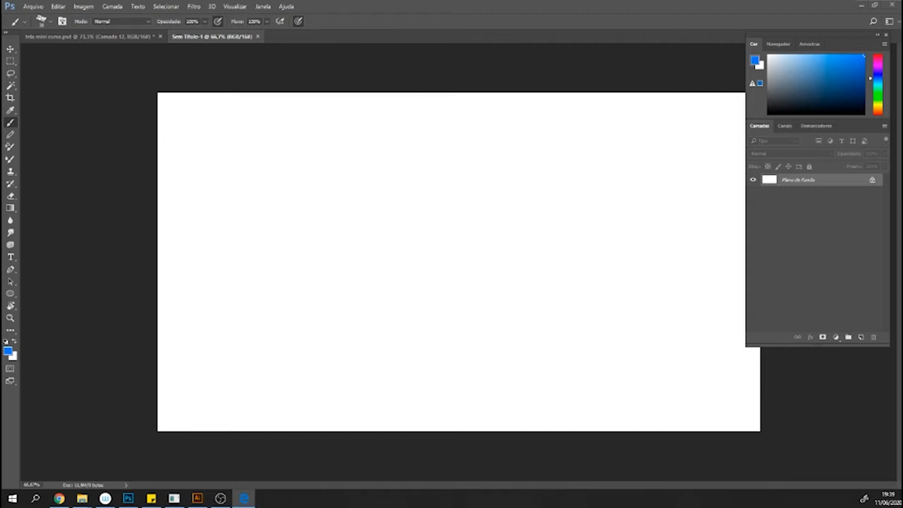
click(243, 499)
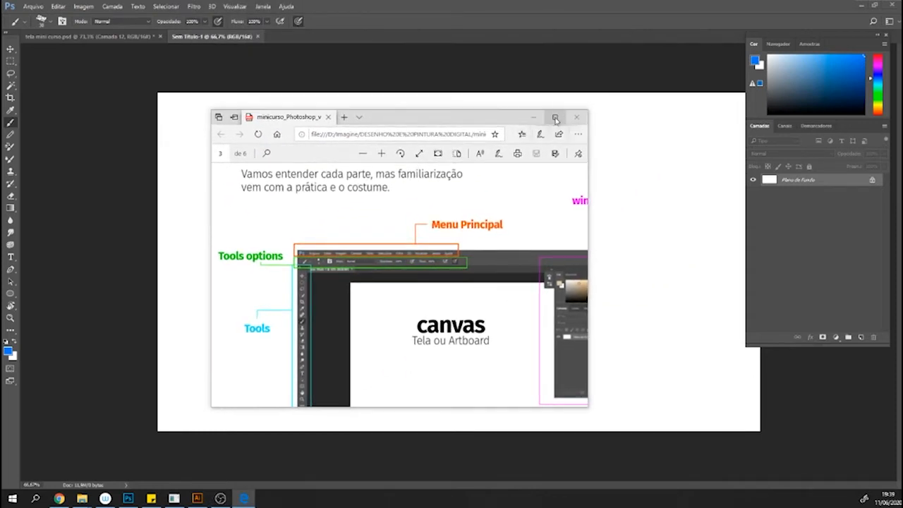
click(554, 117)
scroll(492, 265, up, 1)
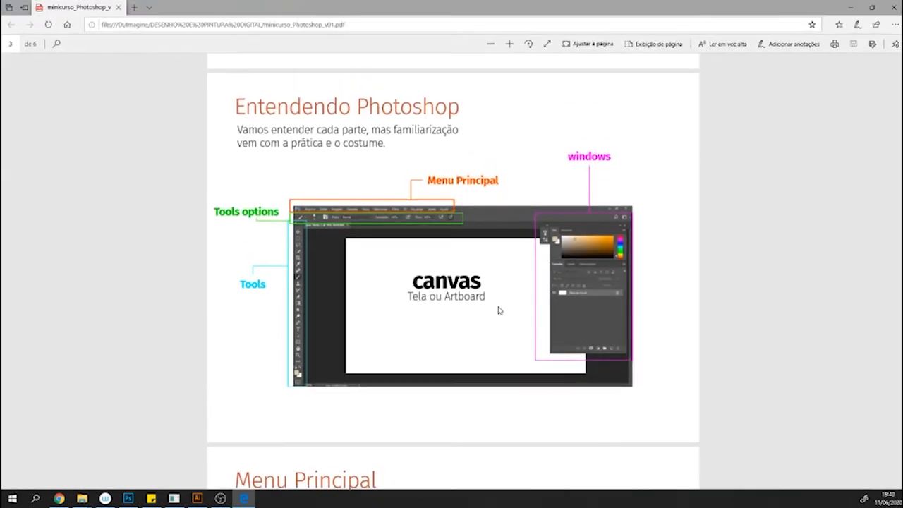
scroll(498, 308, up, 2)
scroll(499, 281, down, 2)
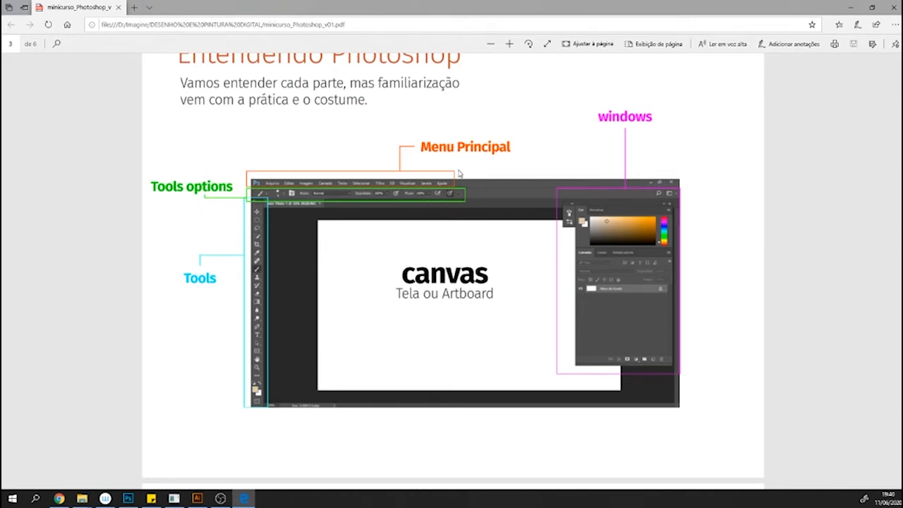
drag(377, 9, 374, 0)
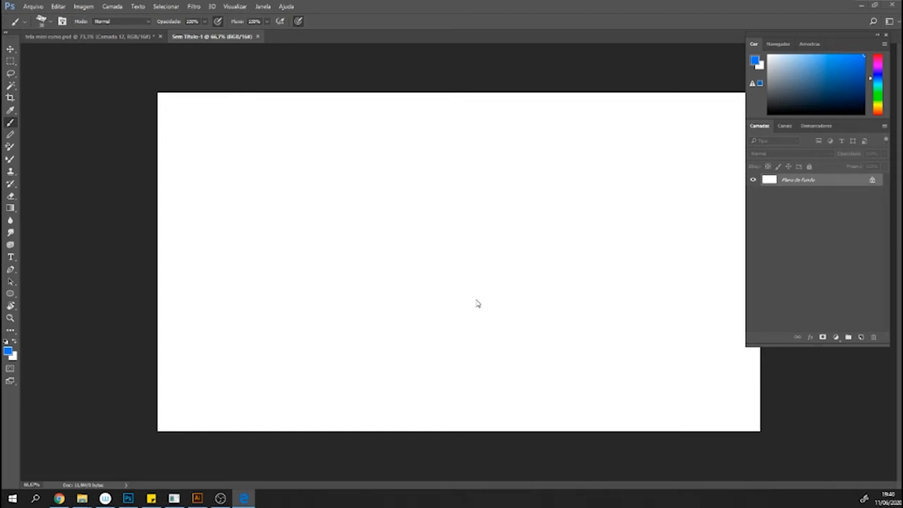
Examine the main command lists Janela, Filtro, Camada, Arquivo and Editar without running any command.
click(263, 7)
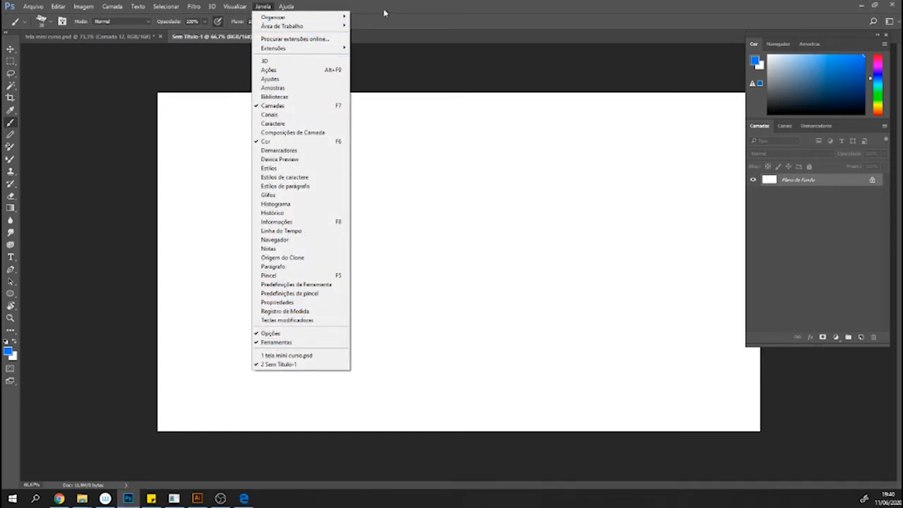
key(Escape)
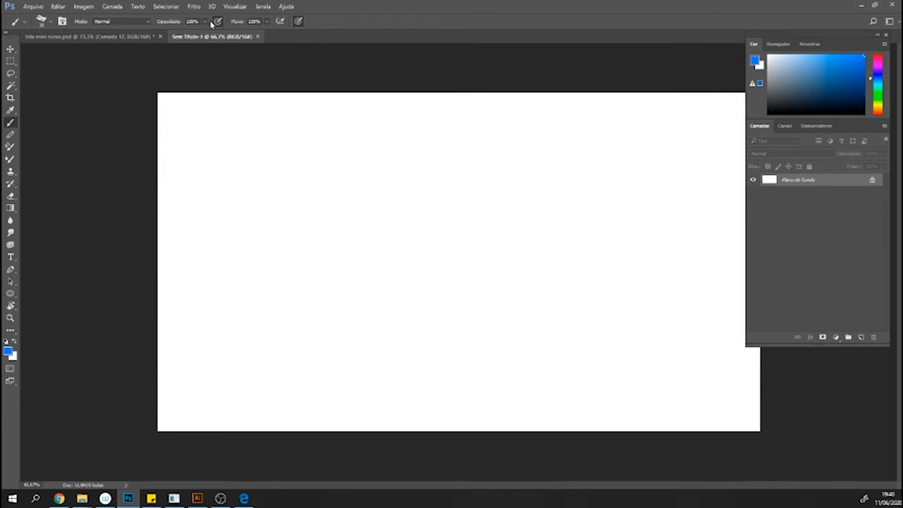
click(194, 7)
key(Escape)
click(98, 206)
click(110, 8)
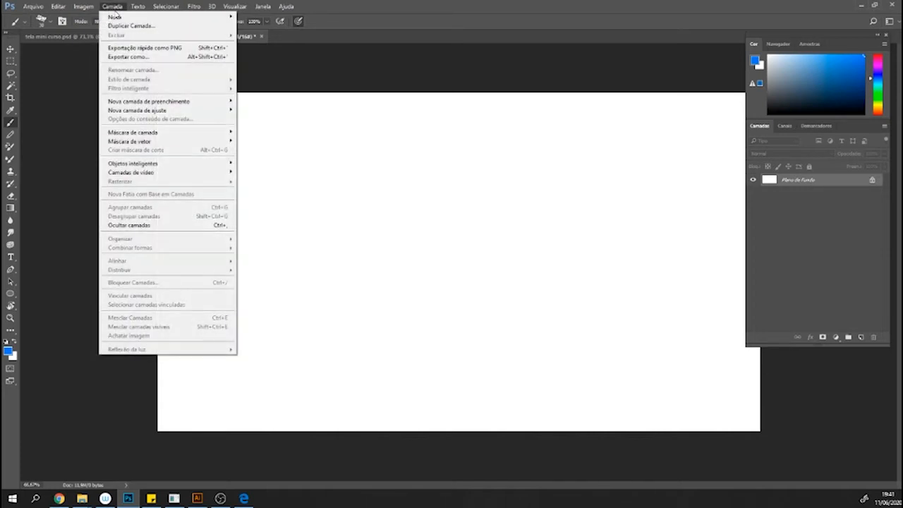
click(62, 132)
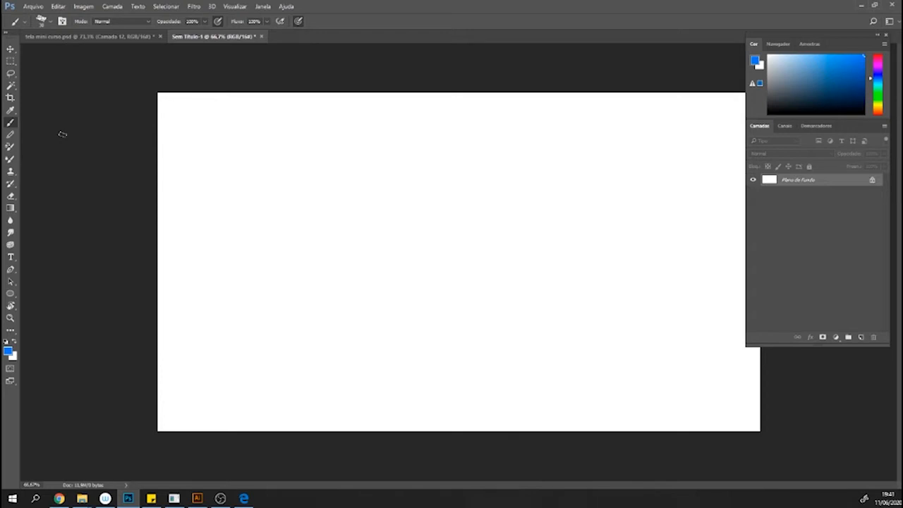
click(36, 9)
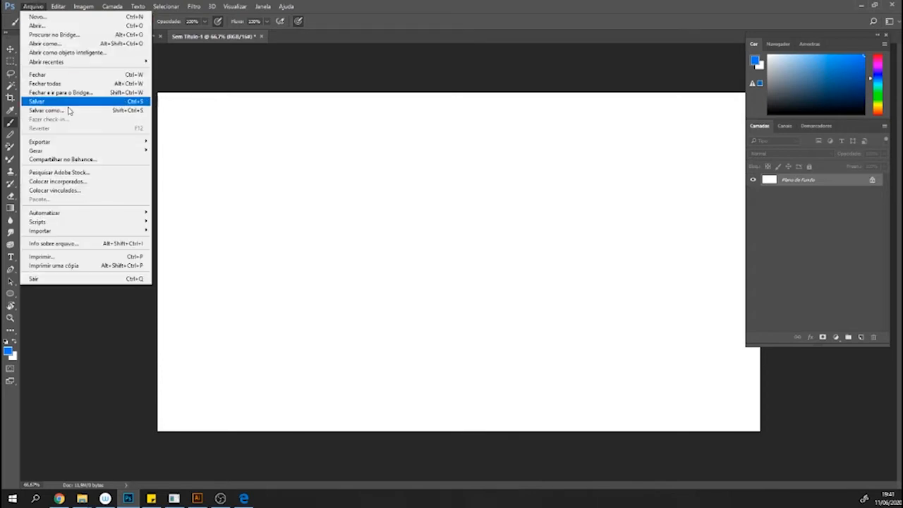
mouse_move(58, 7)
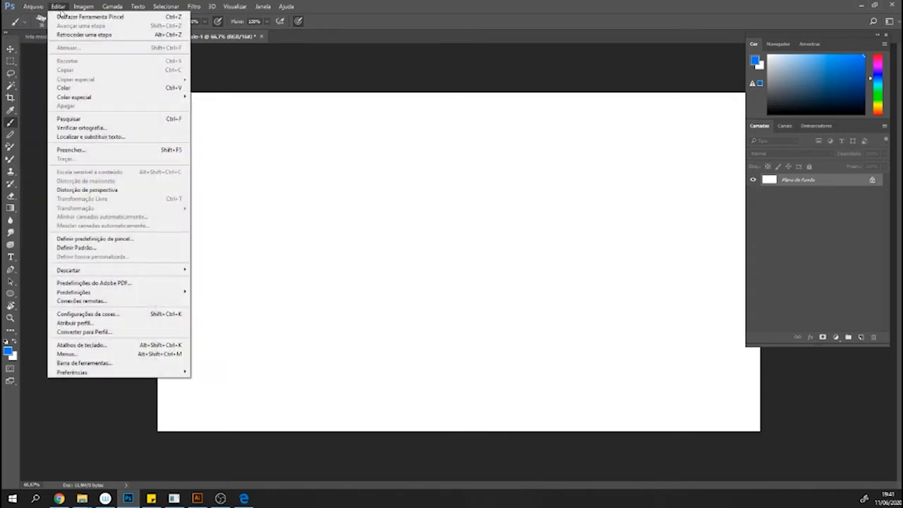
click(385, 17)
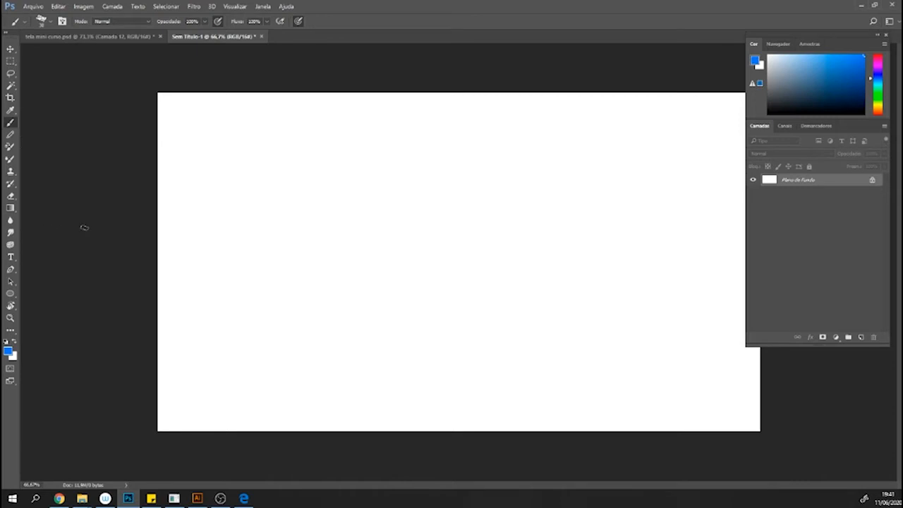
Add an empty layer above the background, then activate the Eyedropper and the Lasso in turn to present their tool options.
click(860, 338)
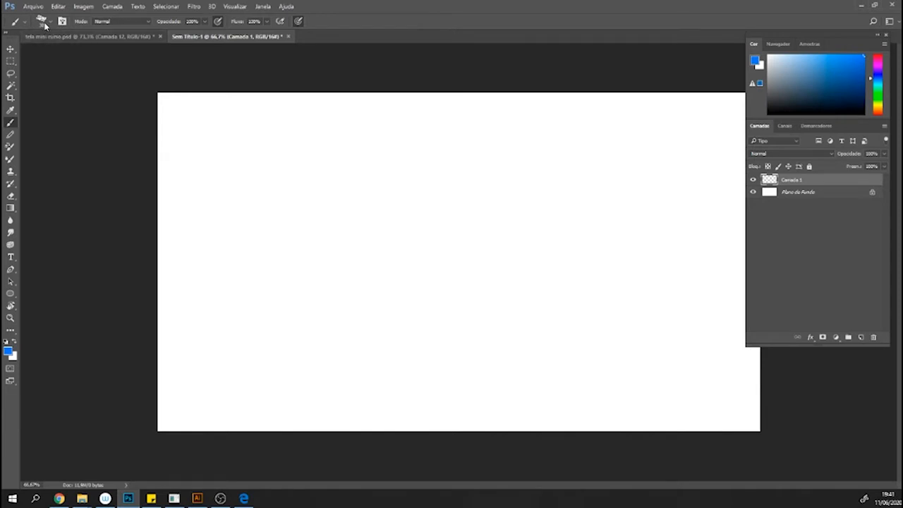
click(10, 110)
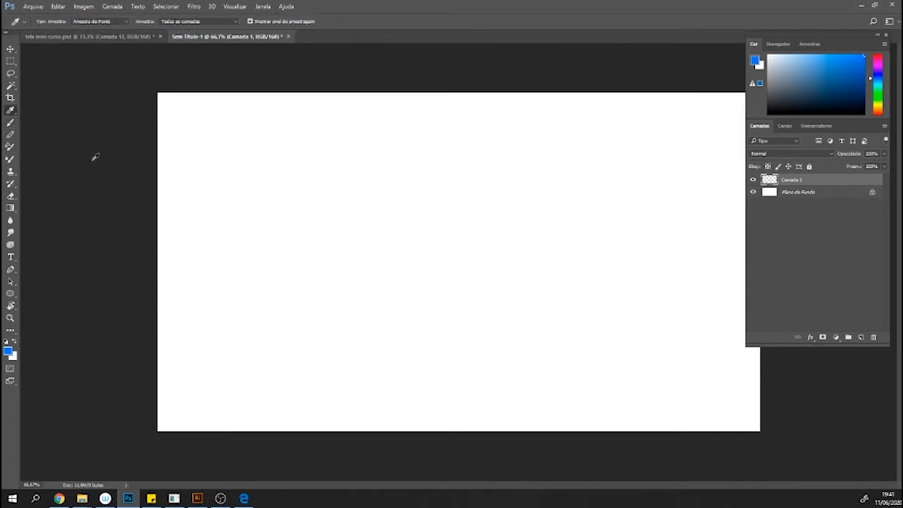
click(11, 74)
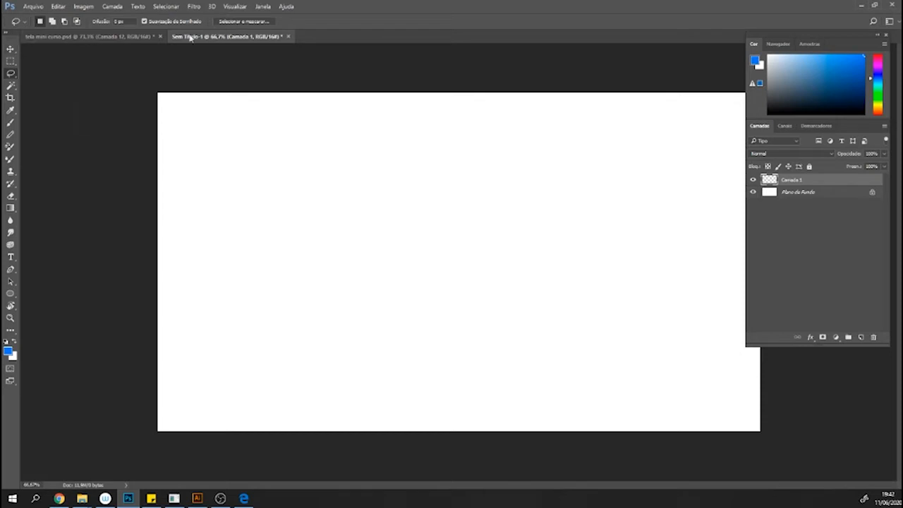
Activate the Brush tool and move the floating colour and layers panel group down from the window's corner.
click(12, 124)
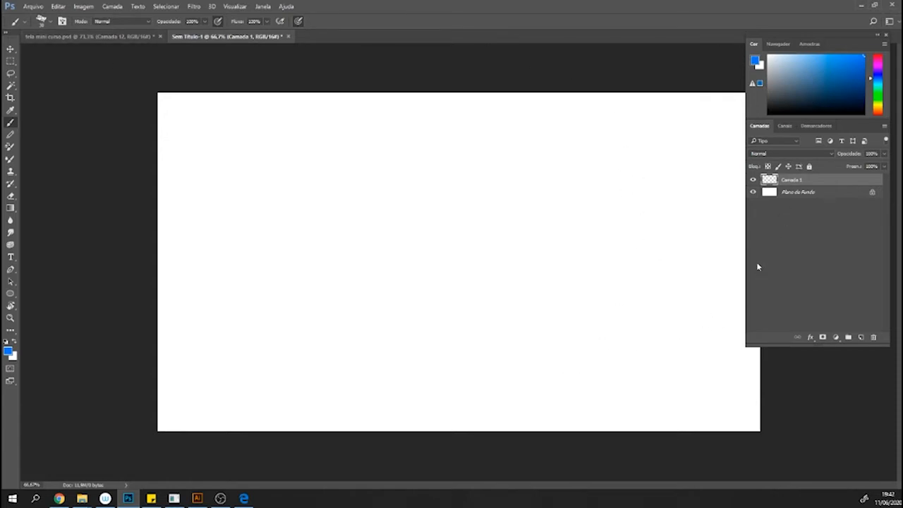
drag(830, 33, 820, 84)
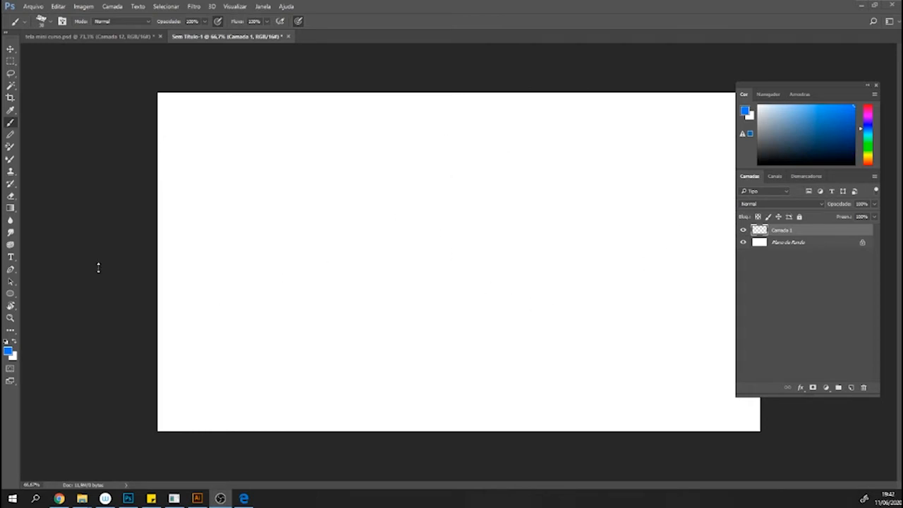
Switch to the tela mini curso.psd document, hide the logo layer and show the "Ferramentas (Tools) e Atalhos" title layer.
click(134, 36)
click(743, 230)
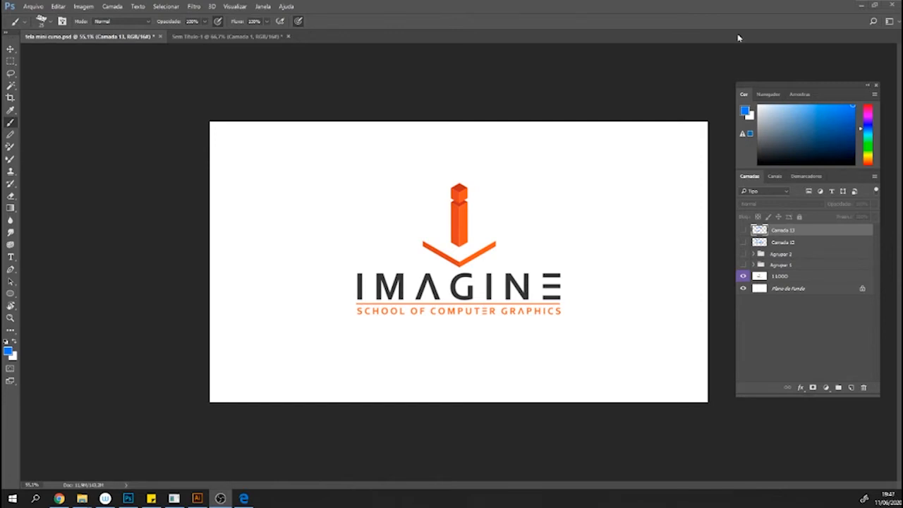
click(742, 276)
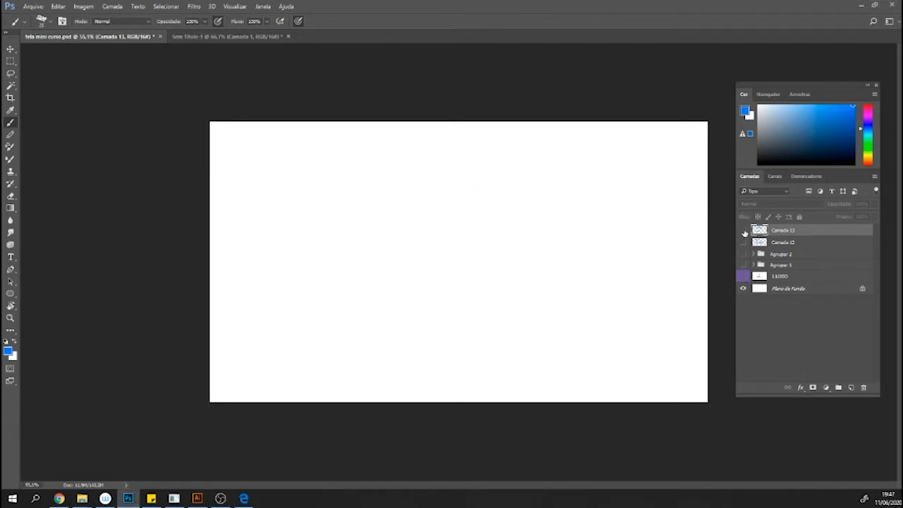
click(743, 231)
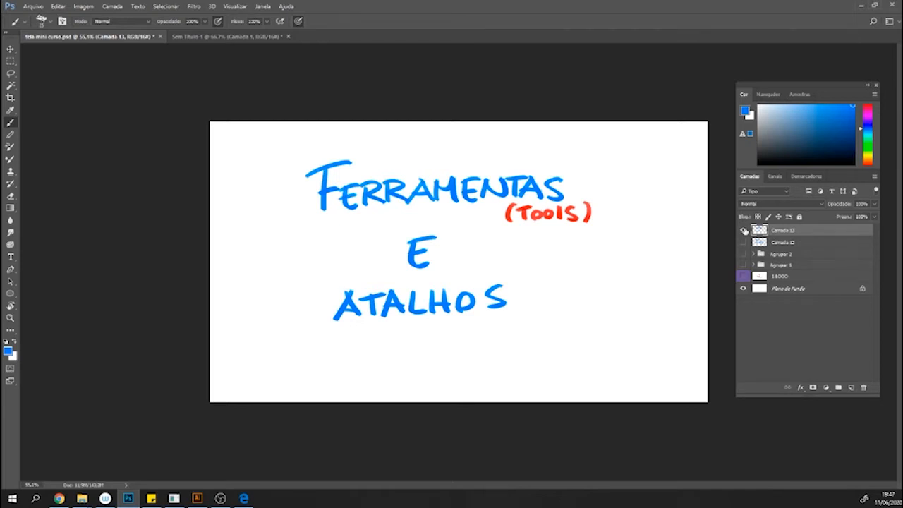
Hide the title layer and add a new empty layer above it.
click(743, 231)
click(850, 387)
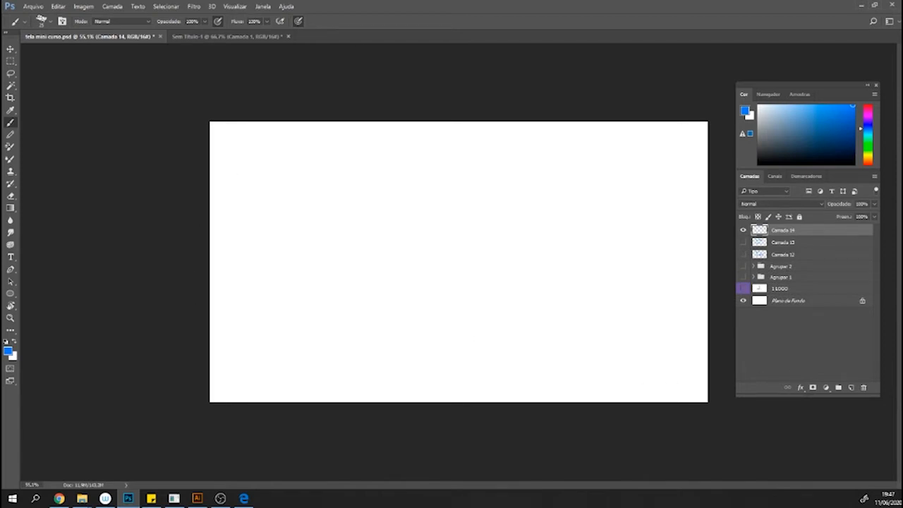
click(243, 497)
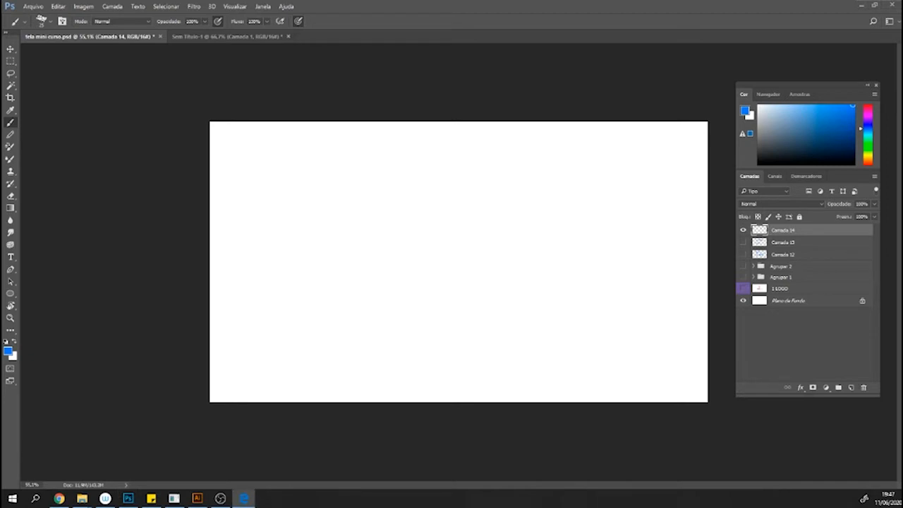
click(814, 232)
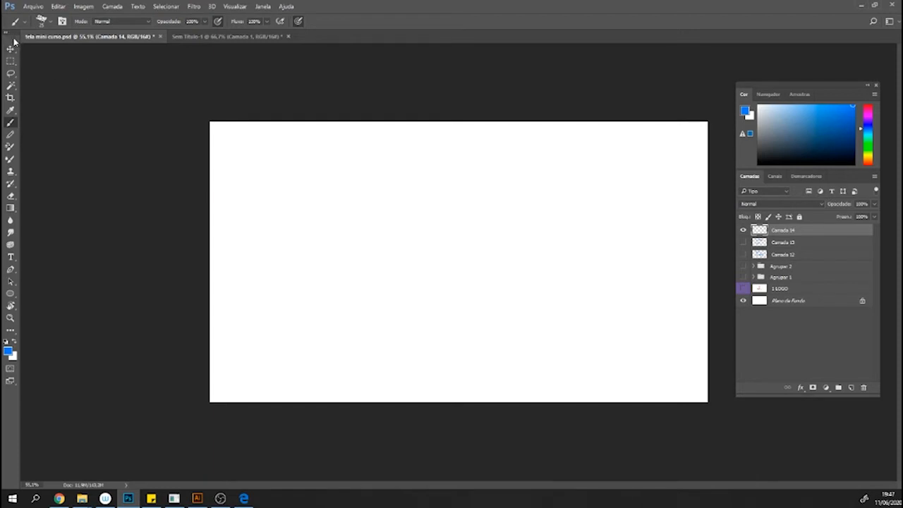
Undock the tools panel to float over the canvas, and examine the available workspace presets without choosing one.
drag(12, 41, 247, 106)
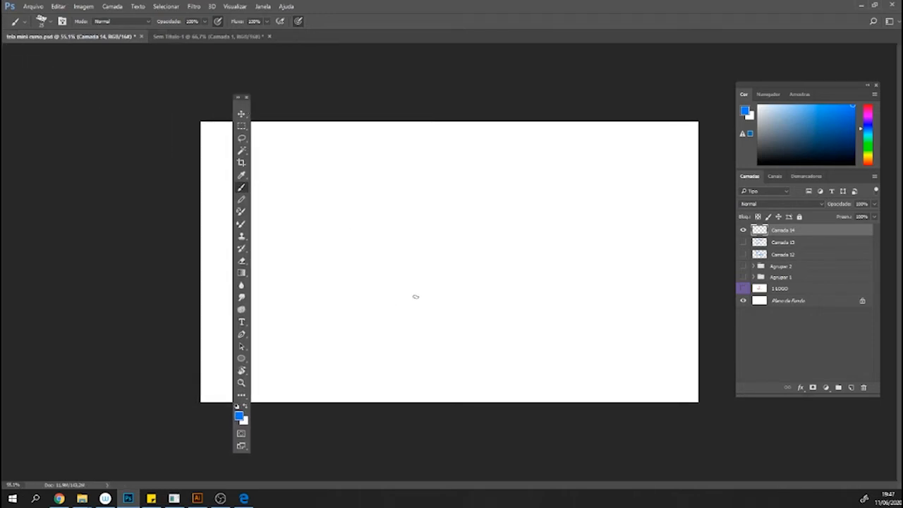
drag(242, 99, 303, 96)
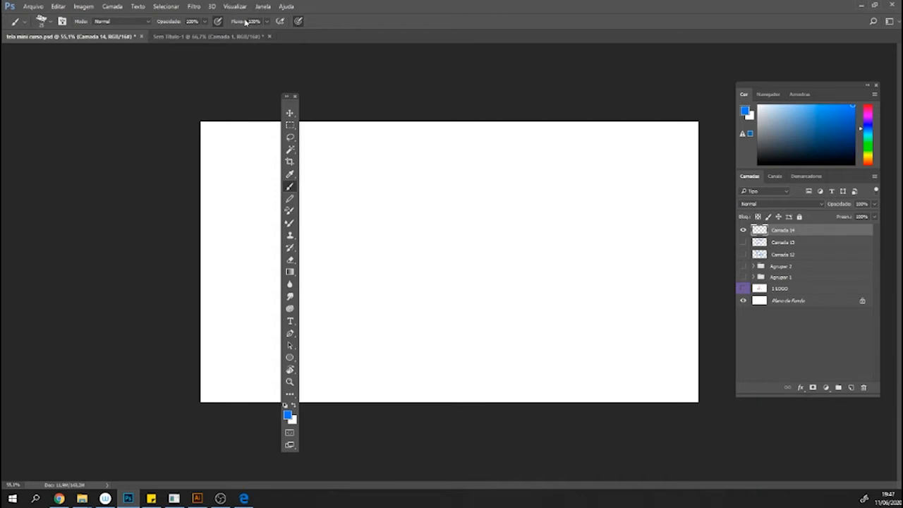
click(263, 6)
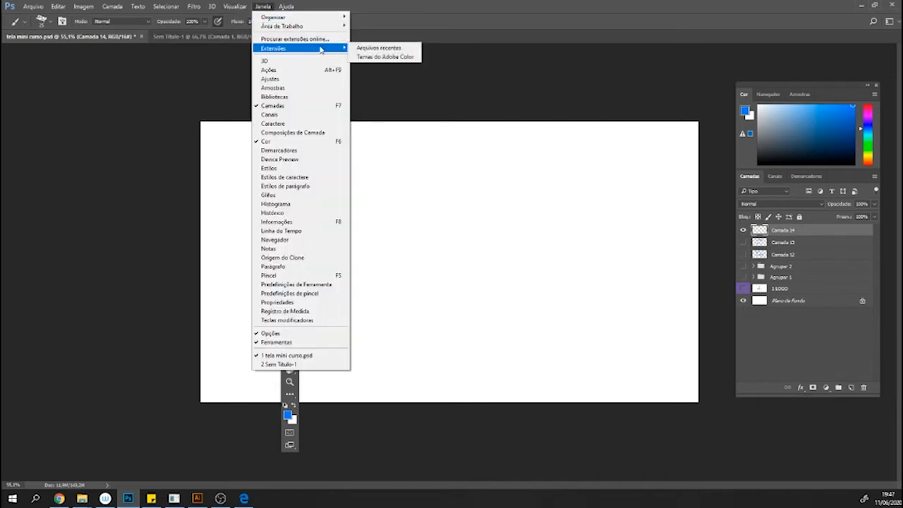
mouse_move(331, 29)
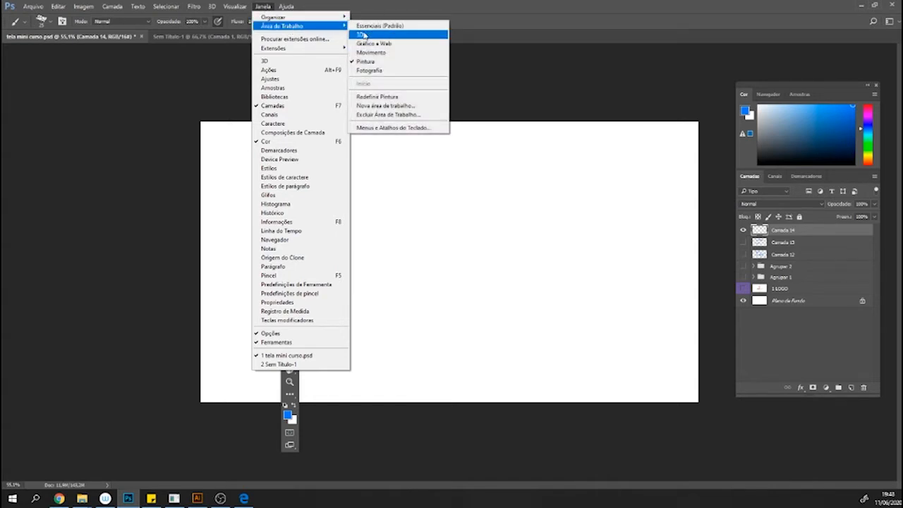
click(517, 22)
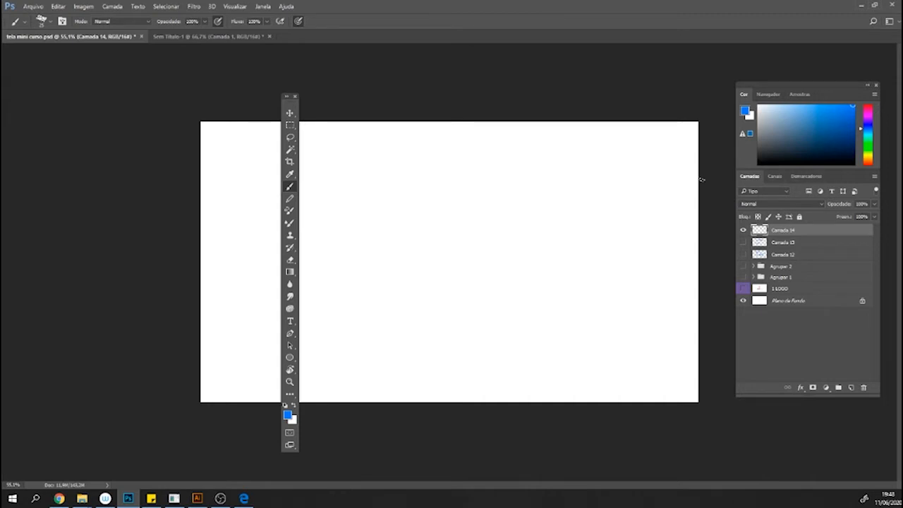
Detach the Navegador panel from the colour panel group and close it.
drag(768, 94, 513, 100)
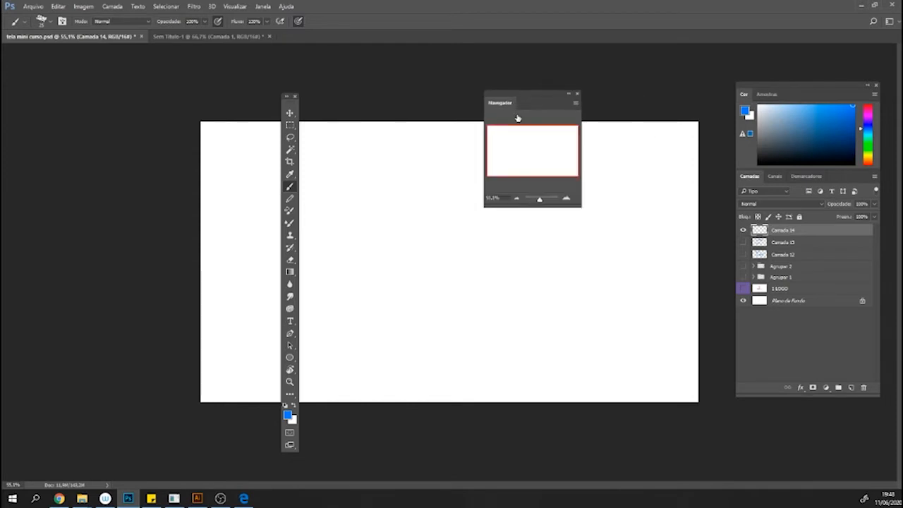
click(577, 93)
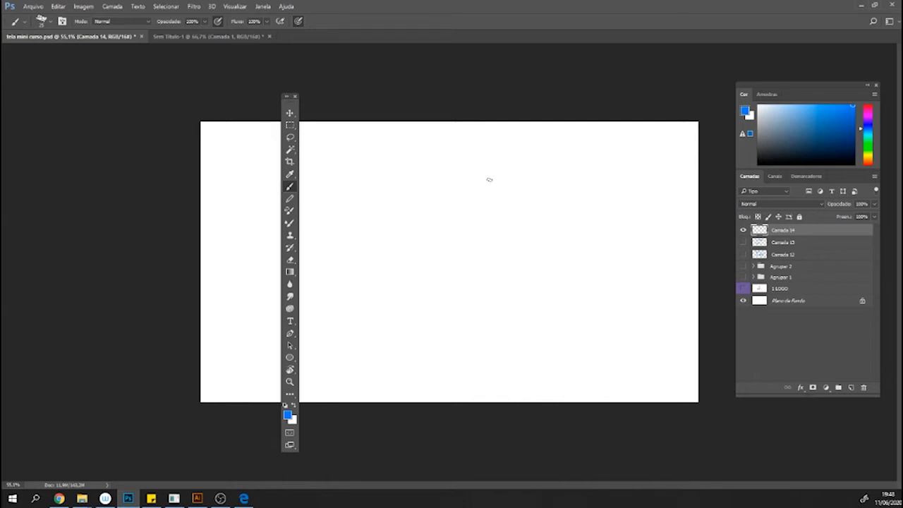
Move the floating tools panel off the canvas and back over it, and examine the list of available panels.
drag(289, 102, 51, 71)
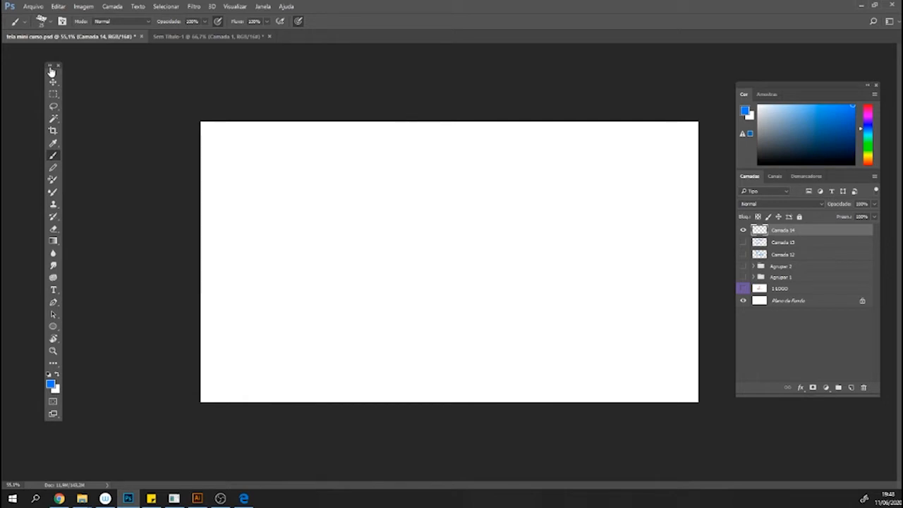
drag(51, 70, 280, 114)
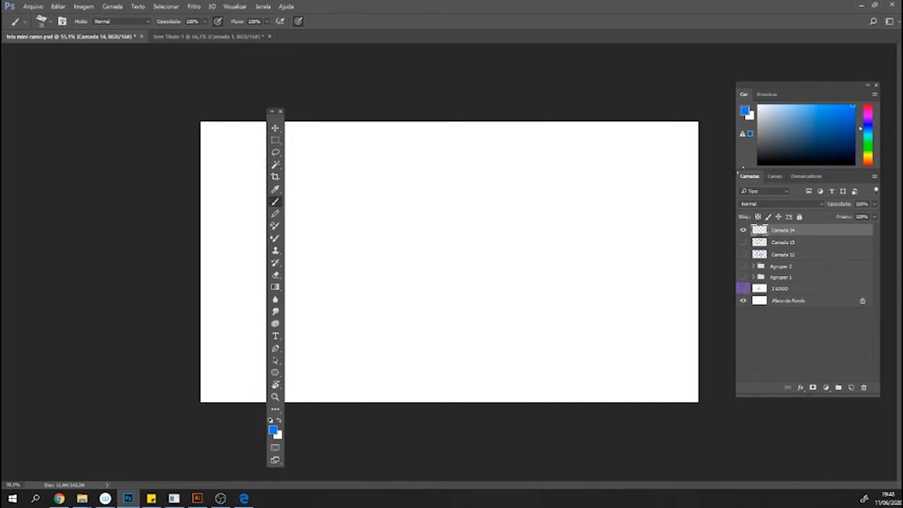
click(263, 7)
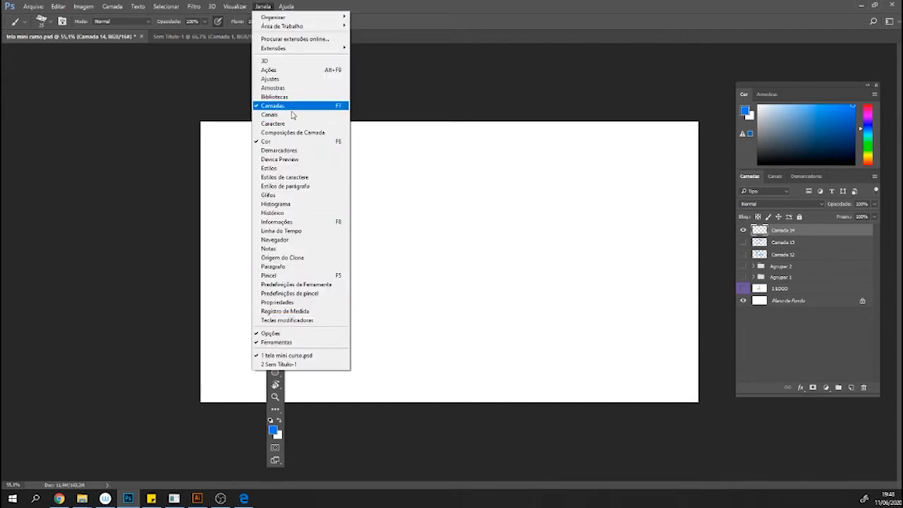
click(446, 22)
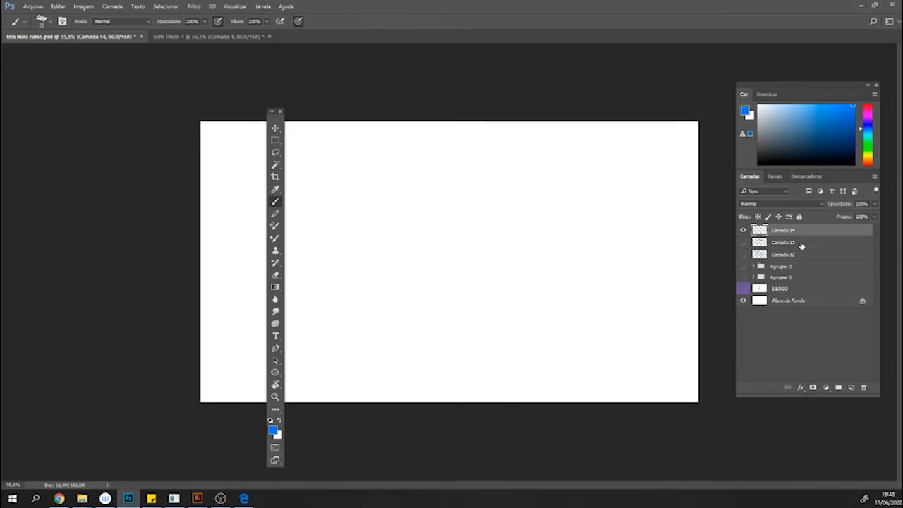
Brush a blue bracket beside the upper half of the tools panel and undo it.
drag(293, 134, 304, 240)
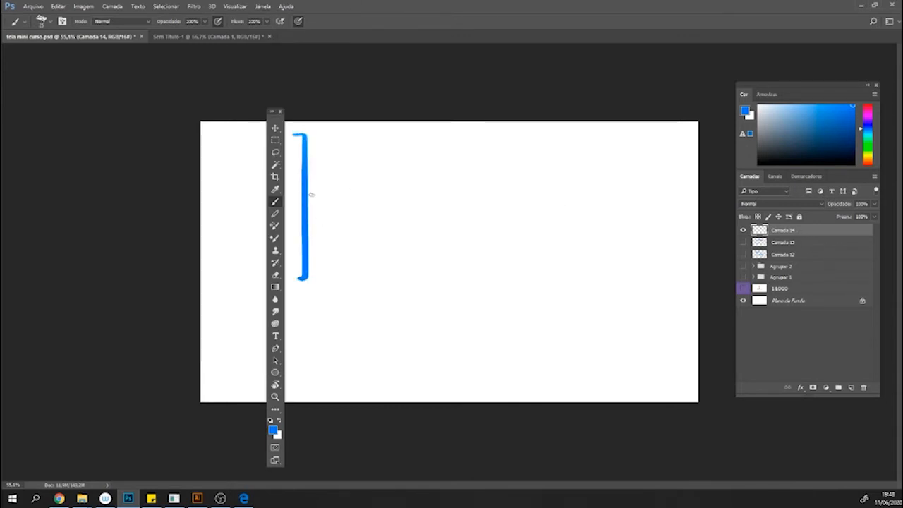
key(ctrl+z)
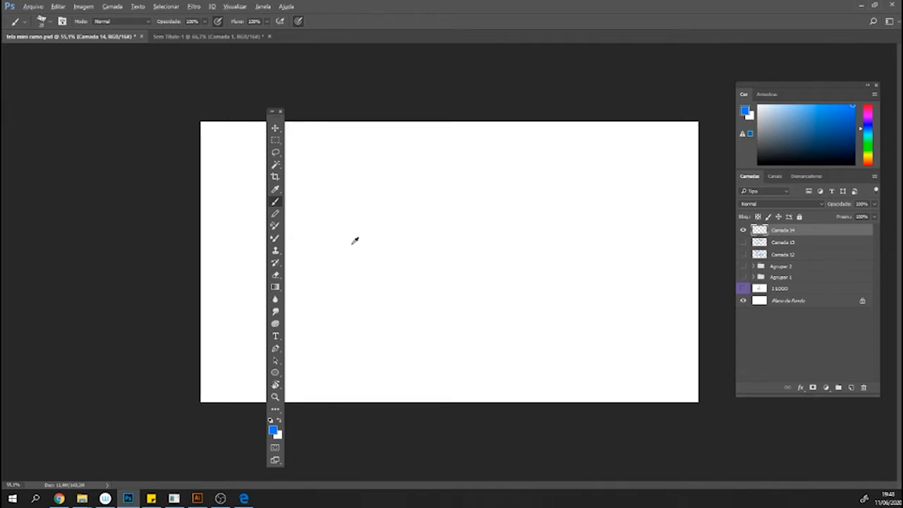
Fit the canvas to the window and reposition the floating tools panel near the canvas's upper-left part.
key(ctrl+0)
drag(279, 124, 199, 90)
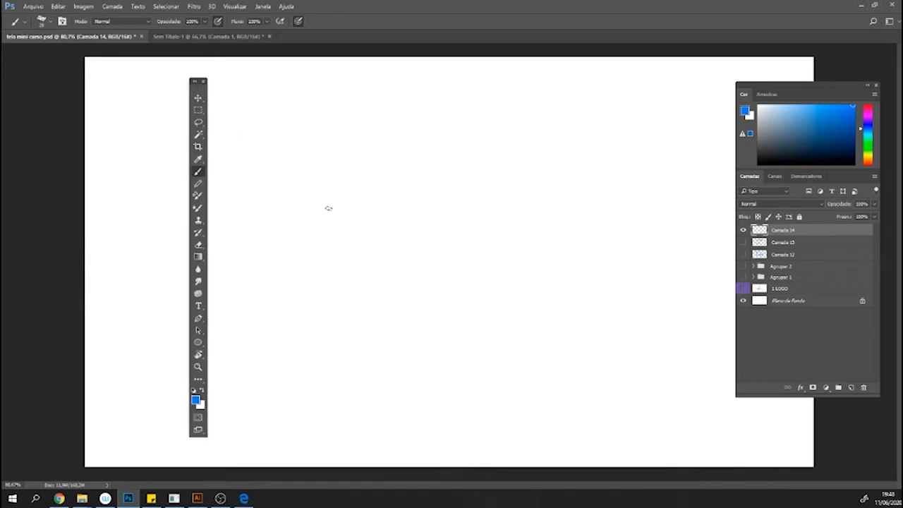
Handwrite an arrow and "MOVIMENTO (V)" beside the Move tool, using a smaller brush in a slightly darker blue.
key(bracketleft)
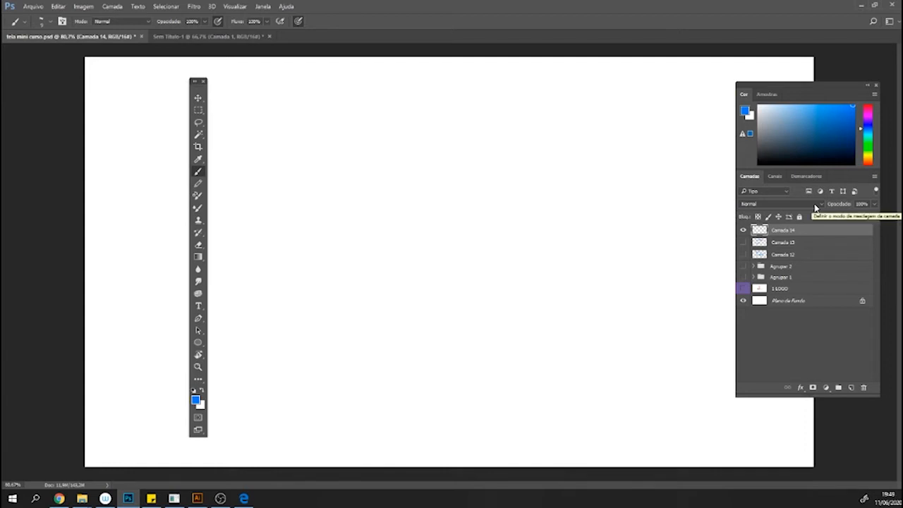
drag(852, 115, 861, 115)
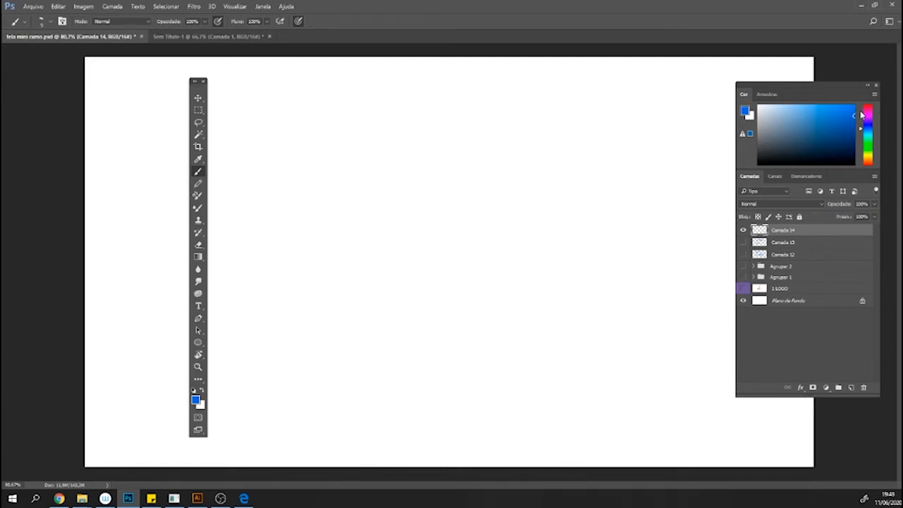
drag(212, 98, 230, 99)
key(ctrl+z)
key(ctrl+z)
mouse_move(239, 101)
mouse_down()
mouse_move(242, 91)
mouse_move(318, 90)
mouse_move(310, 95)
mouse_up()
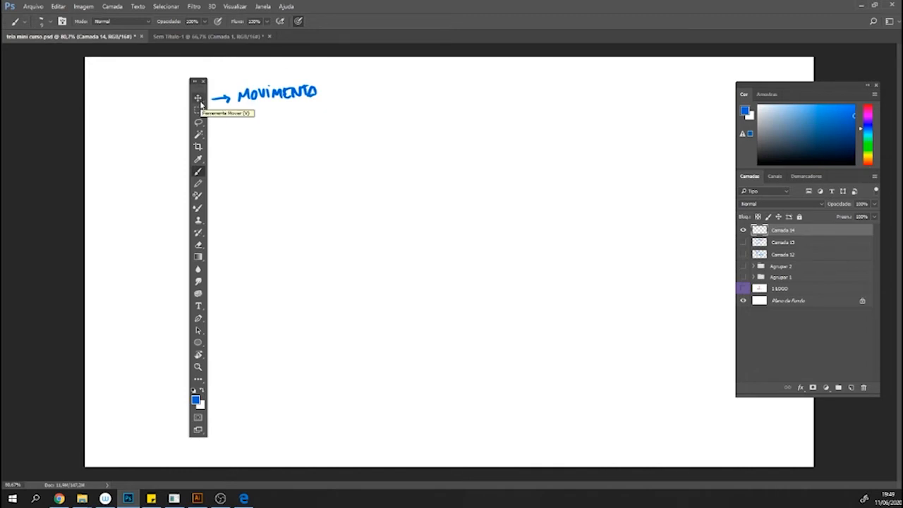
drag(326, 77, 325, 96)
drag(329, 83, 342, 90)
drag(343, 76, 346, 95)
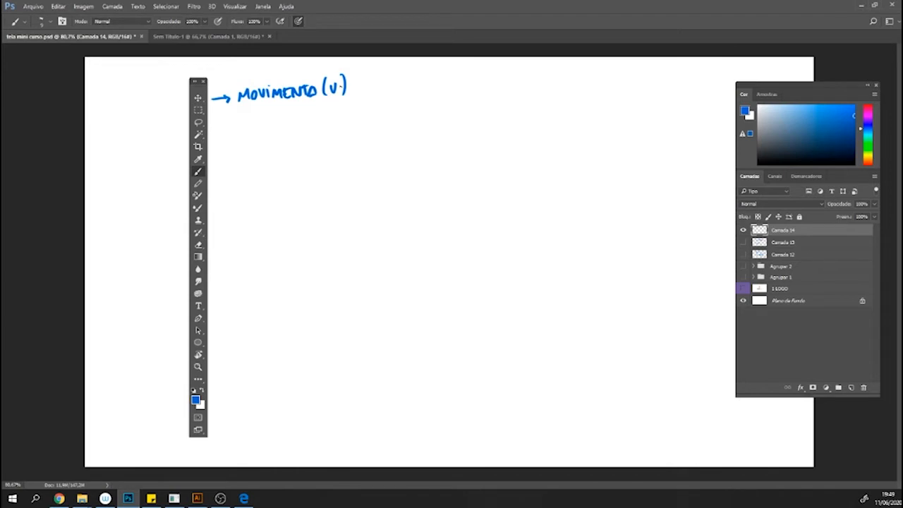
Choose a dark green and handwrite an arrow and "LASO TOOL (L)" beside the Lasso tool.
click(868, 140)
click(853, 131)
drag(213, 125, 227, 125)
mouse_move(221, 119)
mouse_down()
mouse_move(221, 129)
mouse_move(251, 118)
mouse_move(254, 128)
mouse_up()
drag(261, 118, 255, 128)
drag(266, 118, 282, 116)
mouse_move(278, 116)
mouse_down()
mouse_move(279, 127)
mouse_move(296, 117)
mouse_up()
mouse_move(303, 114)
mouse_down()
mouse_move(303, 126)
mouse_move(336, 129)
mouse_up()
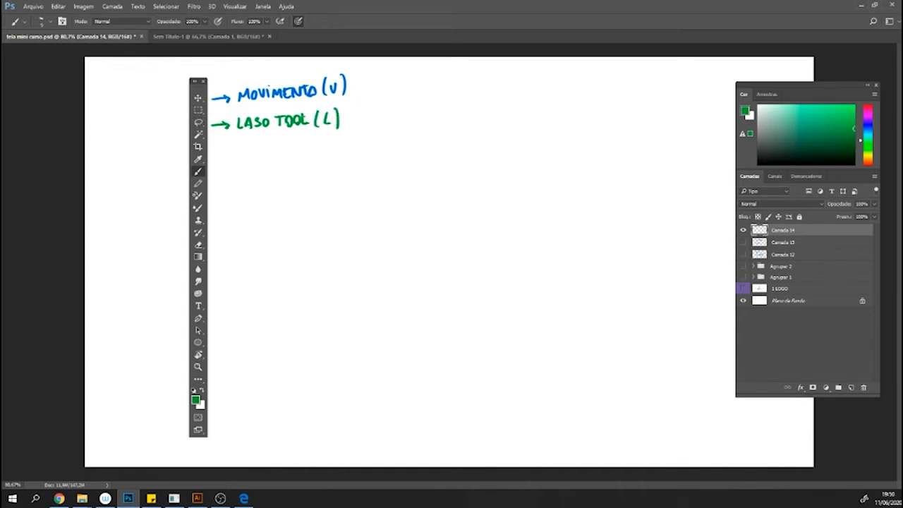
Lasso a freeform blob in the canvas's upper middle, fill it with the green foreground colour using the Paint Bucket, and deselect it.
click(199, 122)
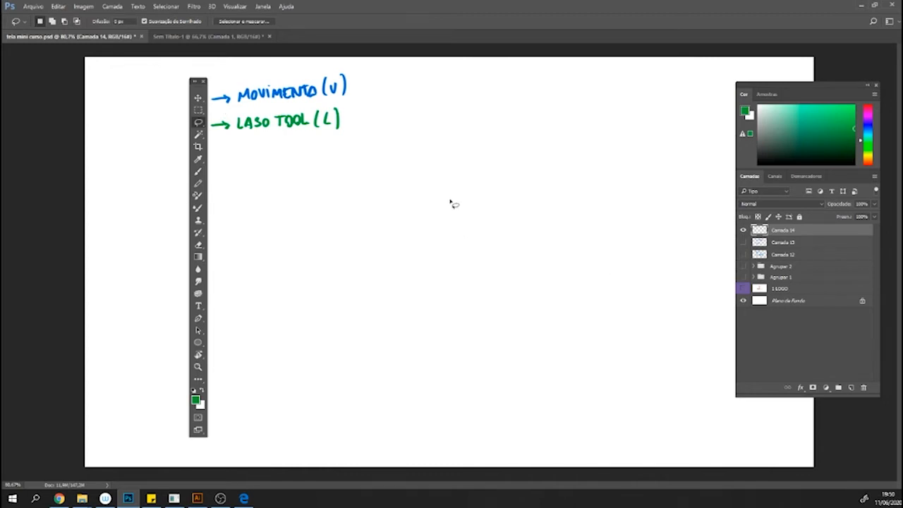
mouse_move(436, 227)
mouse_down()
mouse_move(404, 189)
mouse_move(431, 162)
mouse_move(469, 160)
mouse_move(491, 133)
mouse_move(541, 129)
mouse_move(556, 182)
mouse_move(539, 245)
mouse_move(489, 270)
mouse_move(447, 249)
mouse_move(437, 218)
mouse_up()
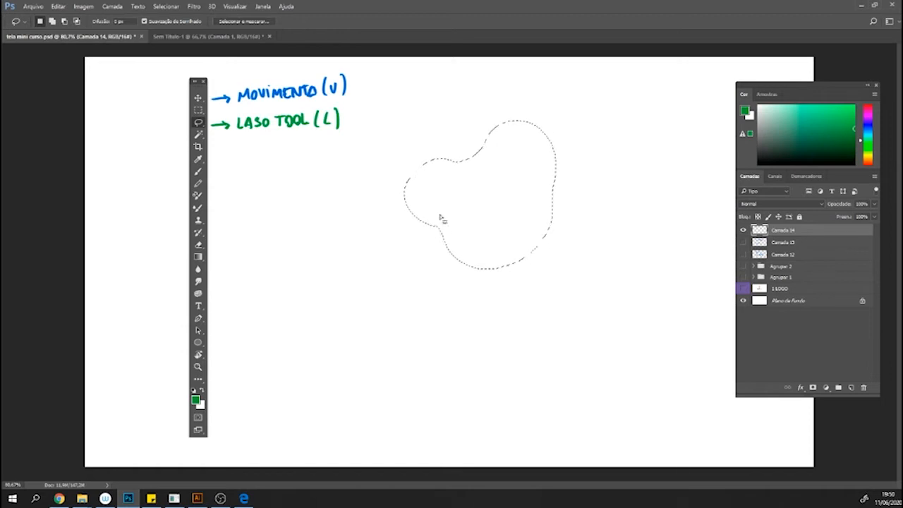
click(198, 256)
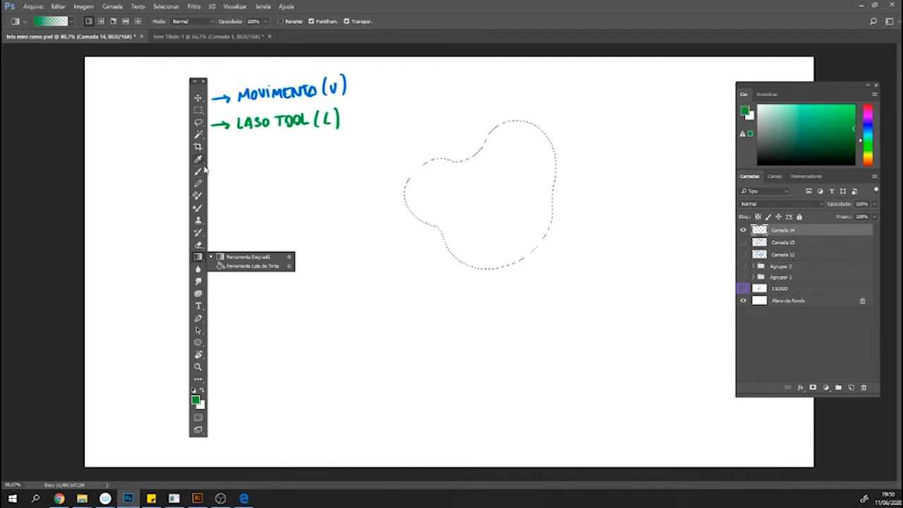
click(240, 268)
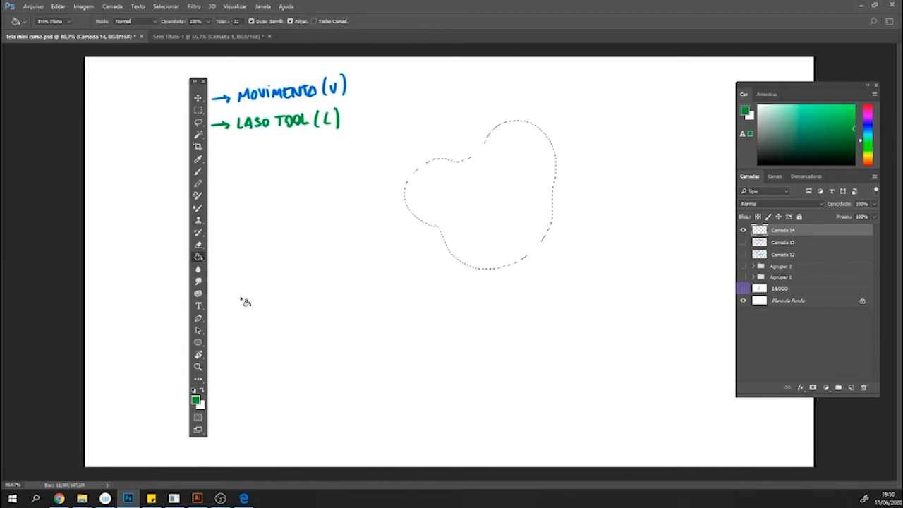
click(503, 222)
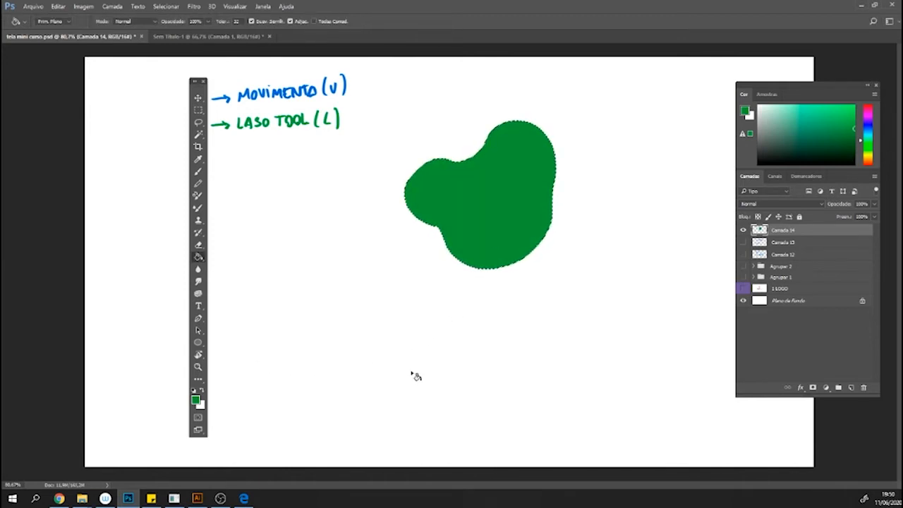
key(ctrl+d)
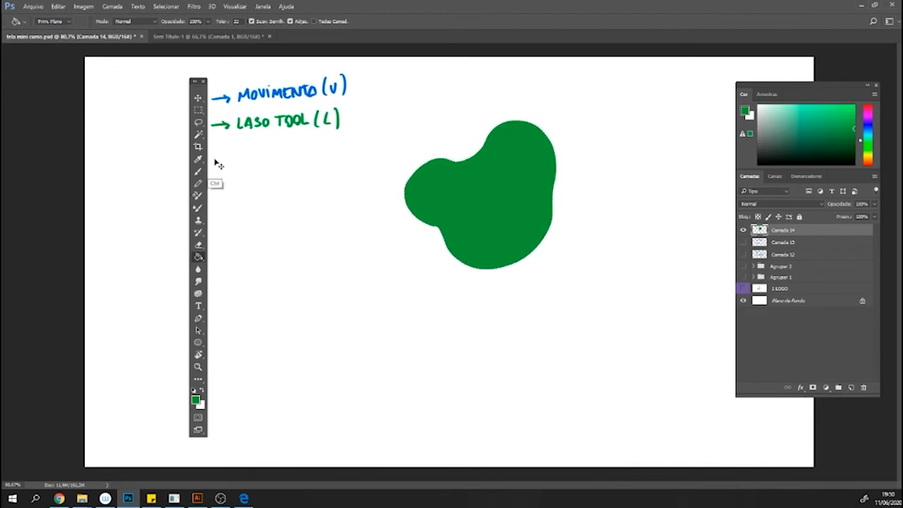
Handwrite "CTRL+D" in green with the Brush beneath the filled blob and underline it.
click(198, 171)
drag(467, 281, 468, 295)
mouse_move(470, 282)
mouse_down()
mouse_move(480, 282)
mouse_move(475, 294)
mouse_up()
mouse_move(482, 282)
mouse_down()
mouse_move(482, 293)
mouse_move(509, 292)
mouse_up()
drag(502, 285, 524, 291)
drag(452, 301, 552, 295)
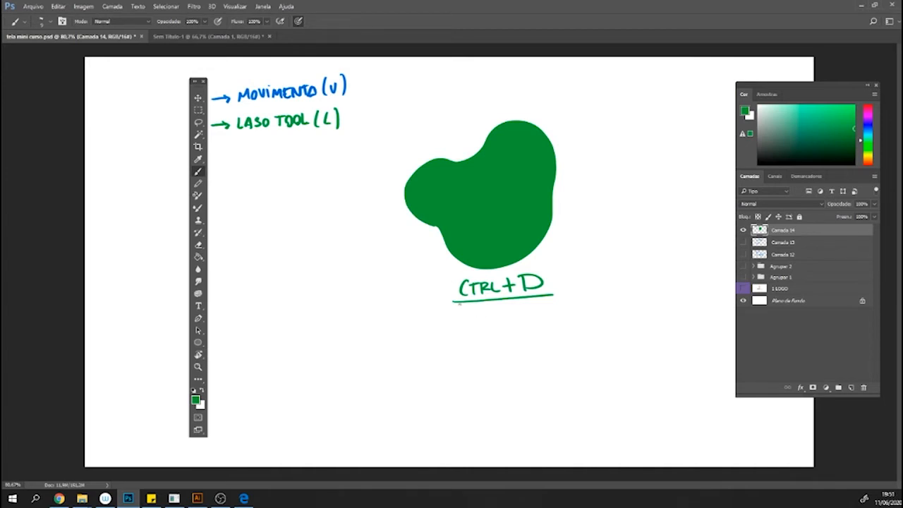
Handwrite "CTRL + ALT + Z" in green below the underlined CTRL+D note.
mouse_move(456, 325)
mouse_down()
mouse_move(449, 333)
mouse_move(457, 337)
mouse_move(471, 325)
mouse_up()
drag(465, 321, 466, 334)
mouse_move(473, 334)
mouse_down()
mouse_move(475, 322)
mouse_move(486, 333)
mouse_up()
drag(488, 321, 510, 336)
mouse_move(505, 329)
mouse_down()
mouse_move(530, 321)
mouse_move(536, 335)
mouse_up()
drag(525, 331, 551, 334)
mouse_move(555, 323)
mouse_down()
mouse_move(554, 335)
mouse_move(560, 323)
mouse_move(573, 333)
mouse_move(578, 327)
mouse_up()
mouse_move(585, 318)
mouse_down()
mouse_move(600, 314)
mouse_move(604, 331)
mouse_up()
drag(586, 325, 601, 323)
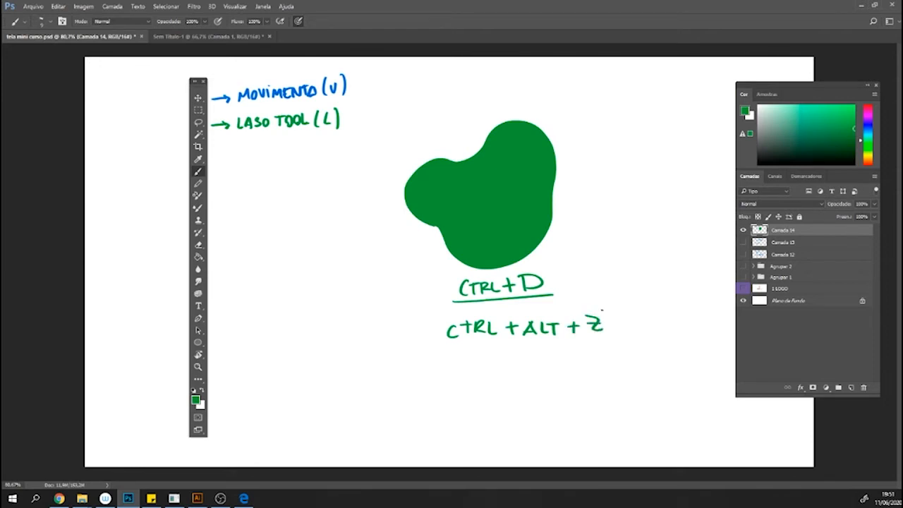
Undo the green shortcut notes and the filled blob stroke by stroke, and try a freeform Lasso selection.
key(ctrl+alt+z)
key(ctrl+alt+z)
key(ctrl+alt+z)
key(ctrl+alt+z)
key(ctrl+alt+z)
key(ctrl+alt+z)
key(ctrl+alt+z)
key(ctrl+alt+z)
key(ctrl+alt+z)
key(ctrl+alt+z)
key(ctrl+alt+z)
key(ctrl+alt+z)
key(ctrl+alt+z)
key(ctrl+alt+z)
key(ctrl+alt+z)
key(ctrl+alt+z)
key(ctrl+alt+z)
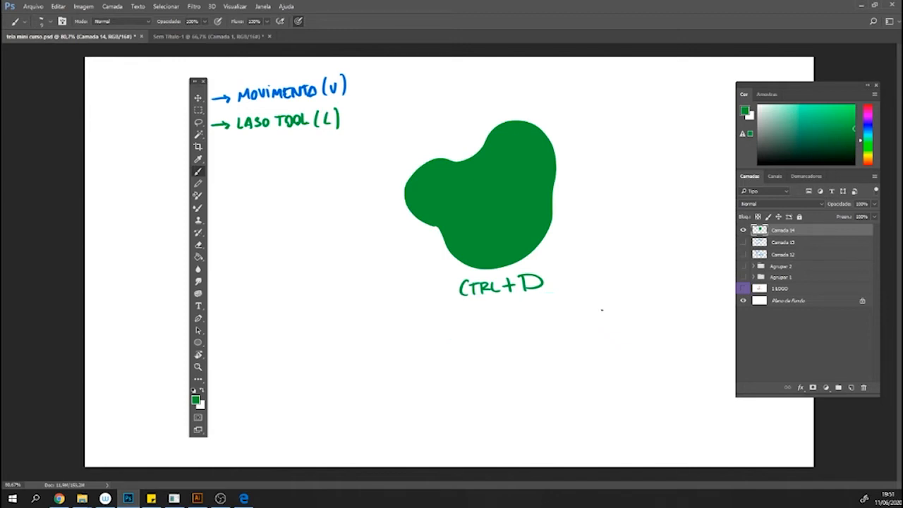
key(l)
mouse_move(571, 119)
mouse_down()
mouse_move(448, 115)
mouse_move(370, 165)
mouse_move(351, 317)
mouse_move(617, 172)
mouse_up()
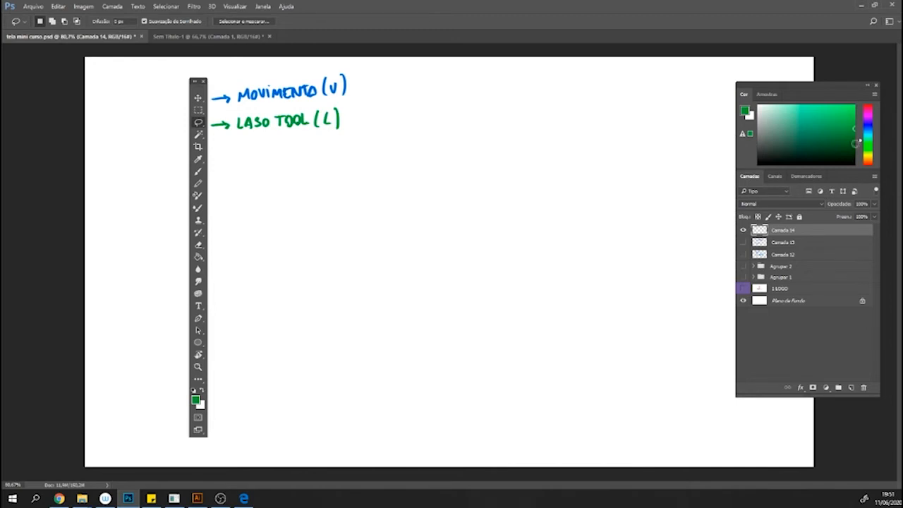
Add a new layer, choose dark blue, and handwrite "CTRL+D - DES" with the Brush in the canvas's upper right.
click(866, 114)
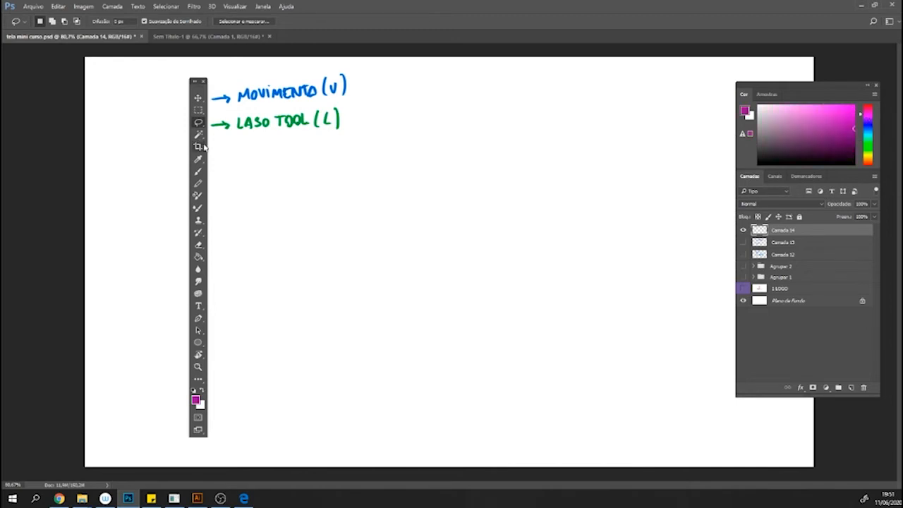
click(200, 170)
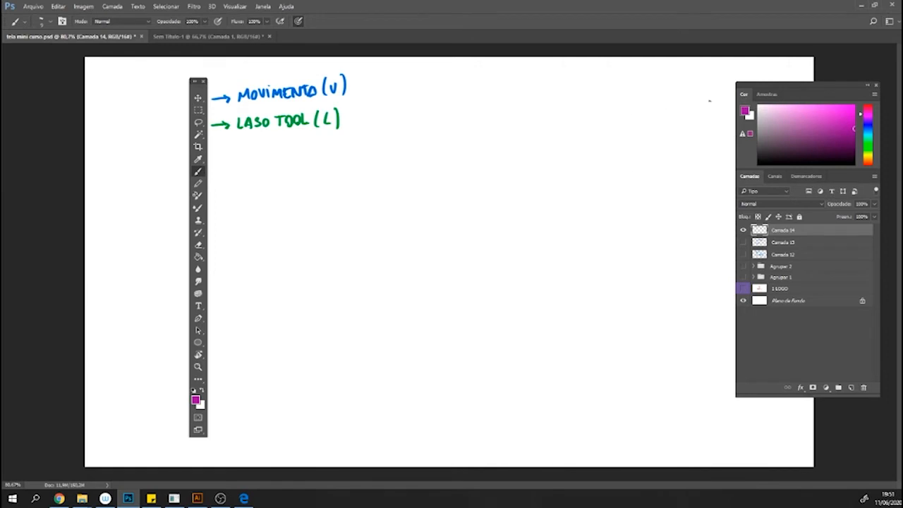
click(851, 387)
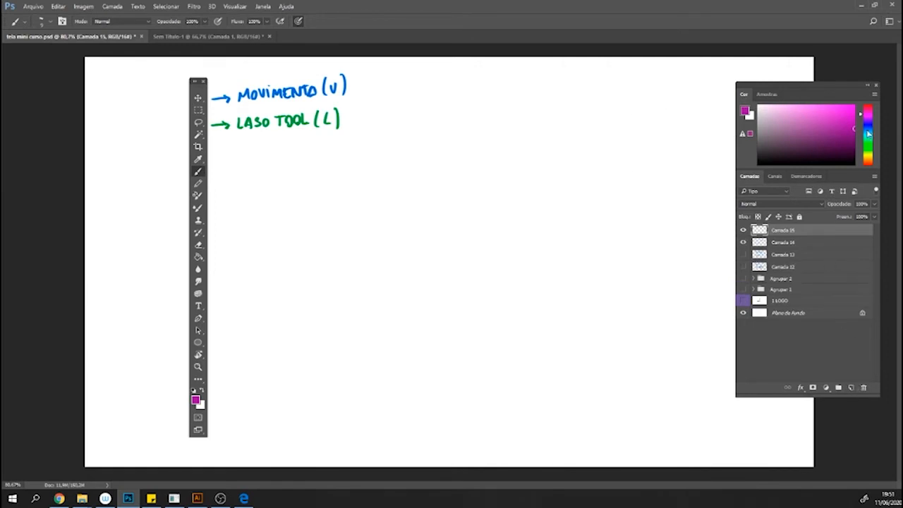
click(868, 131)
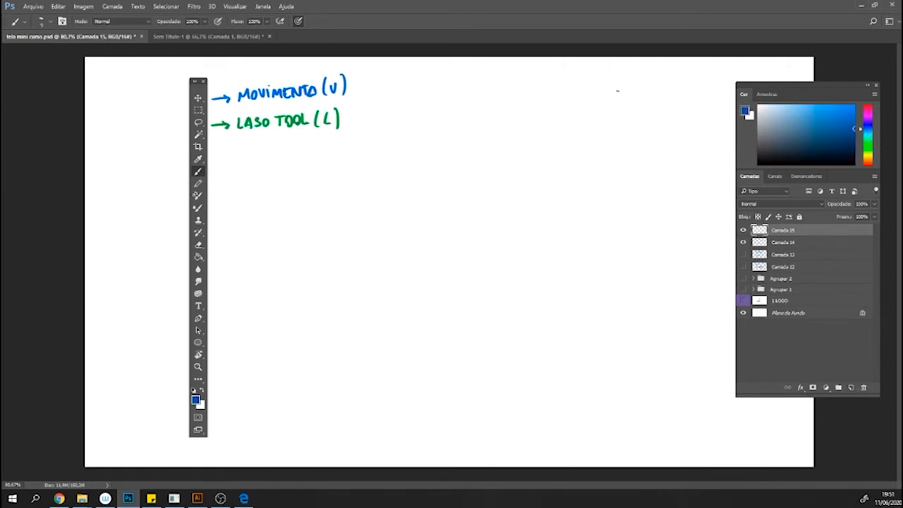
drag(601, 91, 601, 102)
mouse_move(606, 92)
mouse_down()
mouse_move(607, 103)
mouse_move(614, 92)
mouse_up()
drag(616, 103, 625, 101)
drag(628, 90, 643, 102)
drag(636, 97, 653, 103)
mouse_move(653, 91)
mouse_down()
mouse_move(654, 103)
mouse_move(684, 103)
mouse_up()
drag(685, 91, 686, 102)
drag(768, 93, 800, 72)
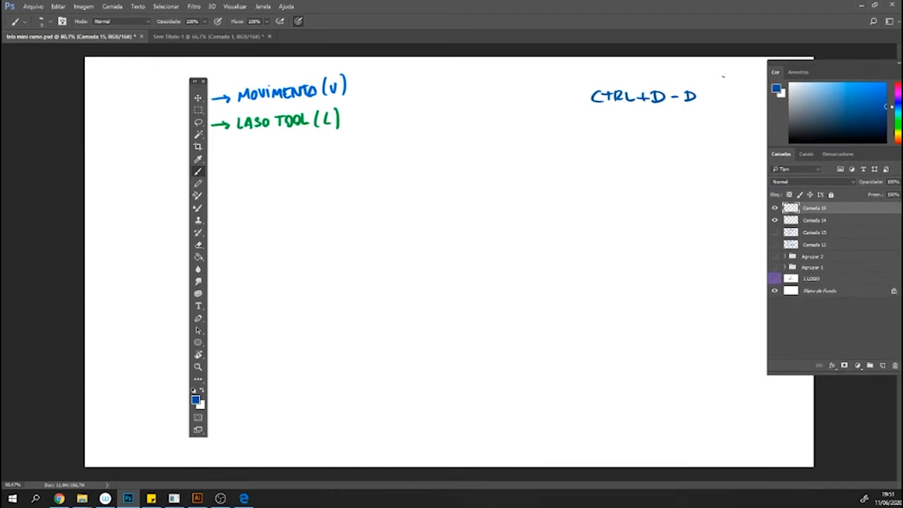
drag(704, 92, 706, 102)
Handwrite "CTRL + ALT + Z -" in dark blue beneath the CTRL+D note.
mouse_move(603, 117)
mouse_down()
mouse_move(600, 127)
mouse_move(612, 117)
mouse_up()
drag(607, 117, 607, 128)
mouse_move(613, 128)
mouse_down()
mouse_move(619, 119)
mouse_move(624, 128)
mouse_up()
drag(623, 122, 635, 129)
mouse_move(644, 114)
mouse_down()
mouse_move(644, 128)
mouse_move(667, 129)
mouse_up()
drag(656, 124, 680, 126)
mouse_move(674, 117)
mouse_down()
mouse_move(696, 128)
mouse_move(732, 121)
mouse_up()
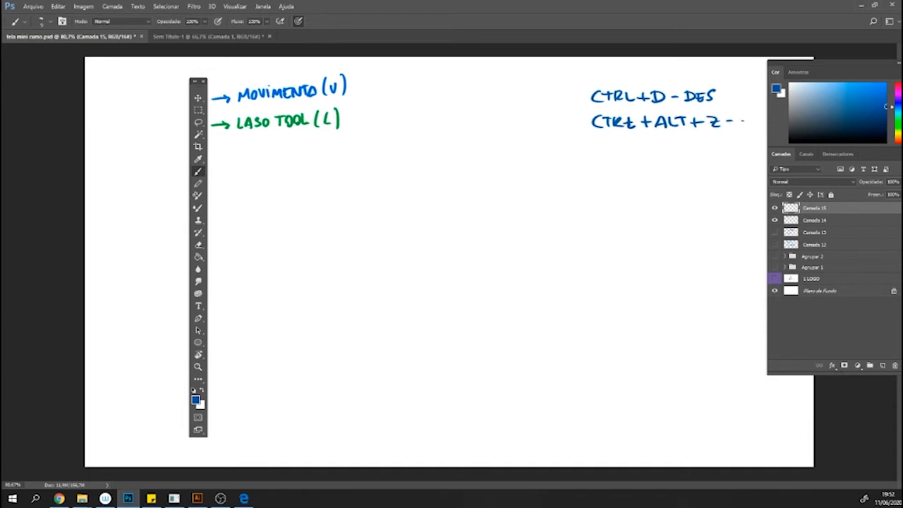
Complete the second shortcut note with "RETR.", moving the floating color and layers panels clear of the writing.
drag(808, 62, 816, 206)
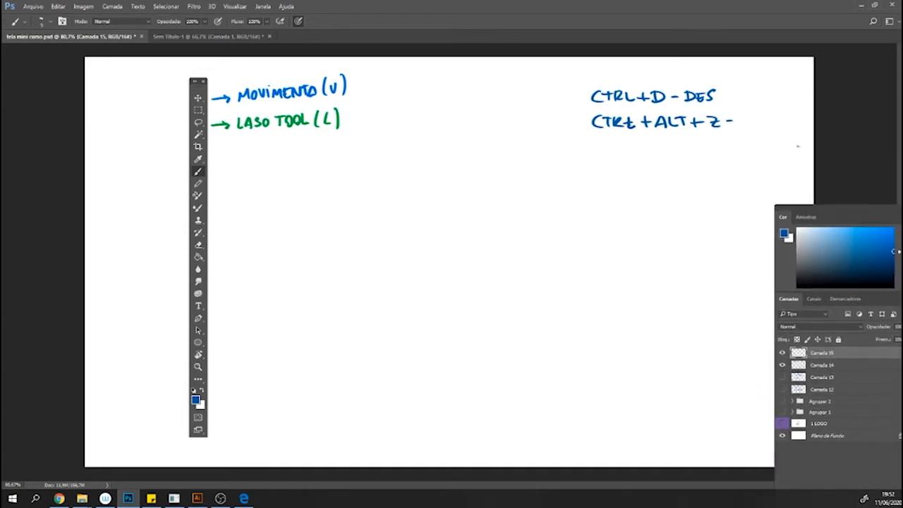
mouse_move(738, 114)
mouse_down()
mouse_move(738, 125)
mouse_move(764, 124)
mouse_up()
mouse_move(756, 113)
mouse_down()
mouse_move(770, 112)
mouse_move(766, 124)
mouse_up()
drag(767, 113, 777, 124)
click(779, 122)
drag(829, 211, 844, 41)
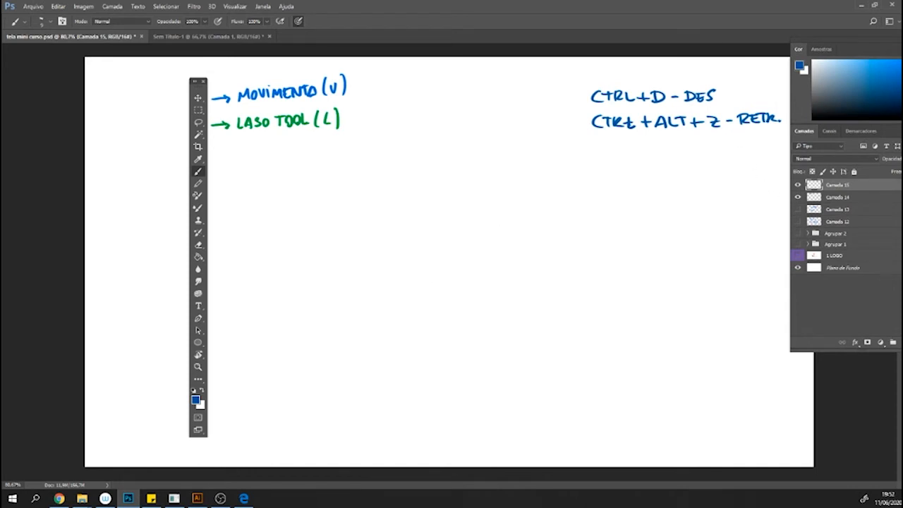
Switch to Edge to check the undo and redo shortcuts in the mini course PDF, and return to Photoshop.
click(244, 498)
scroll(459, 227, down, 2)
scroll(459, 227, down, 4)
scroll(395, 215, up, 2)
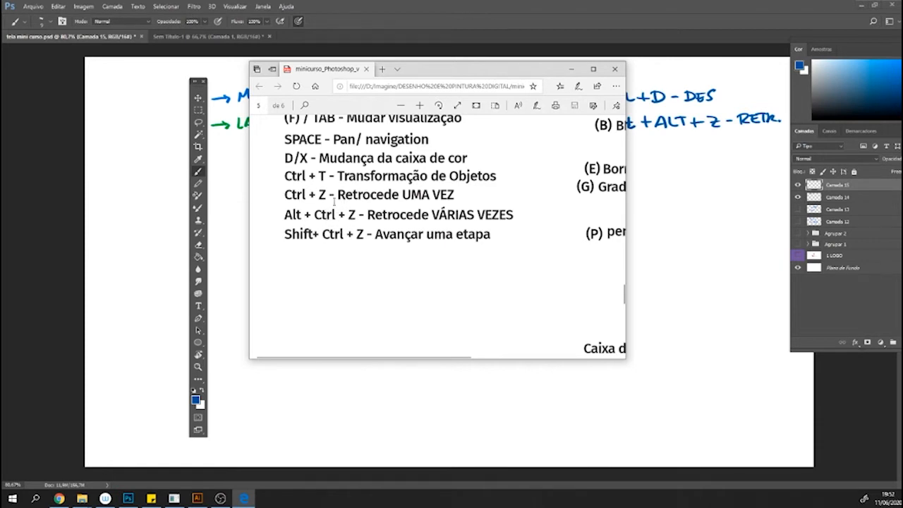
drag(435, 70, 379, 1)
key(alt+Tab)
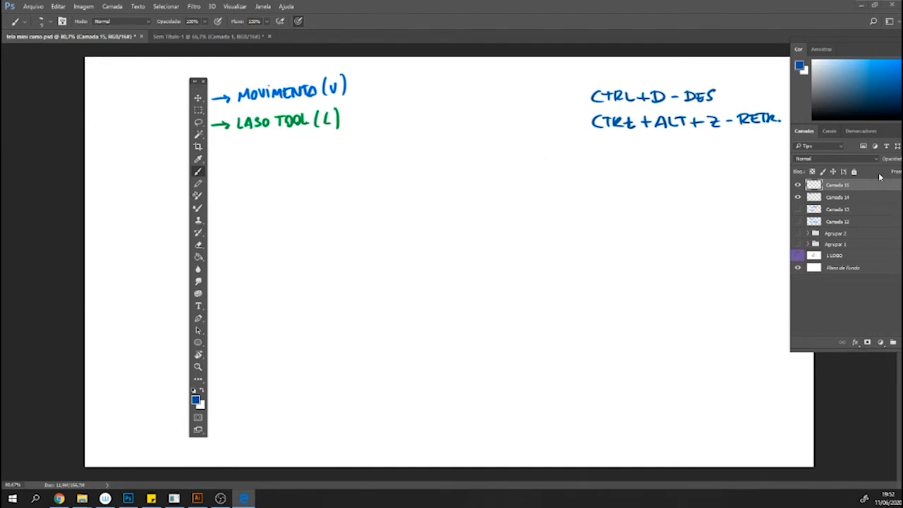
Move the floating color and layers panels inward so that both are fully in view.
drag(824, 40, 754, 44)
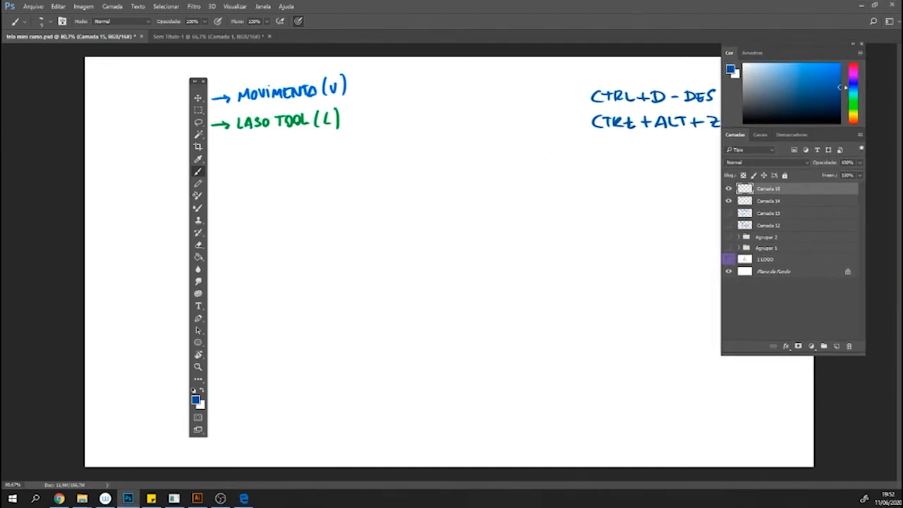
click(220, 498)
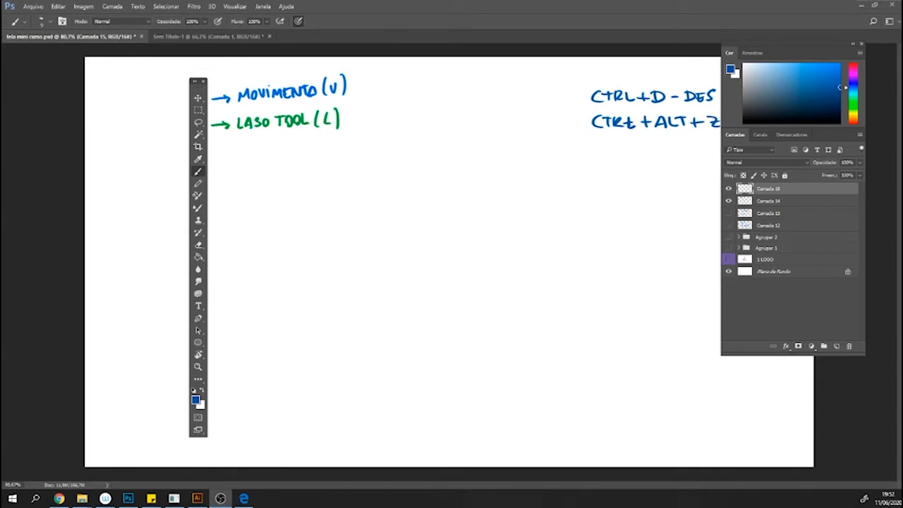
key(alt+Tab)
key(alt+Tab)
click(799, 191)
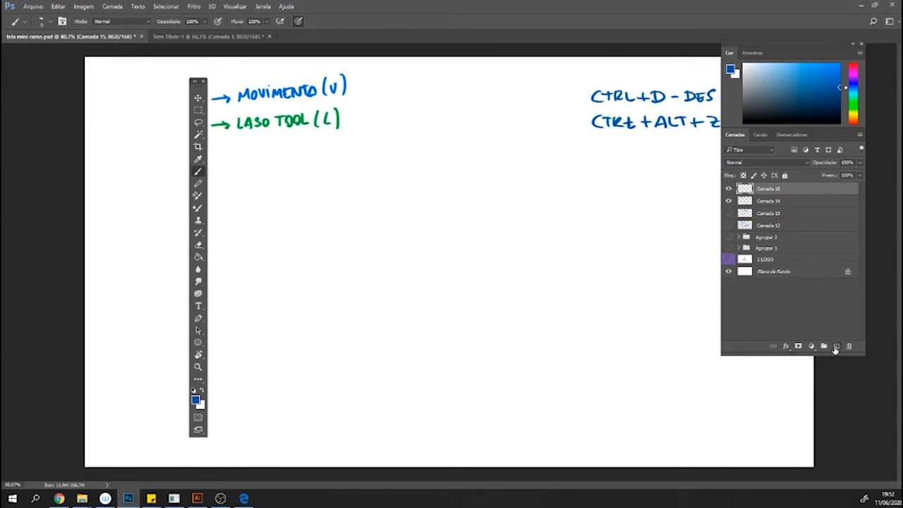
Add a new layer, choose bright red, and handwrite an arrow and "CONTA GOTAS" beside the Eyedropper tool.
click(836, 346)
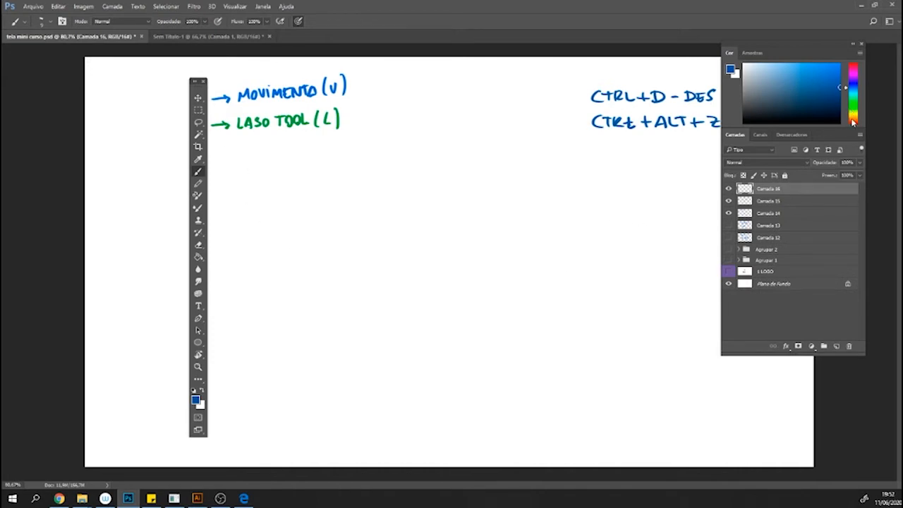
drag(852, 121, 852, 130)
drag(832, 82, 840, 71)
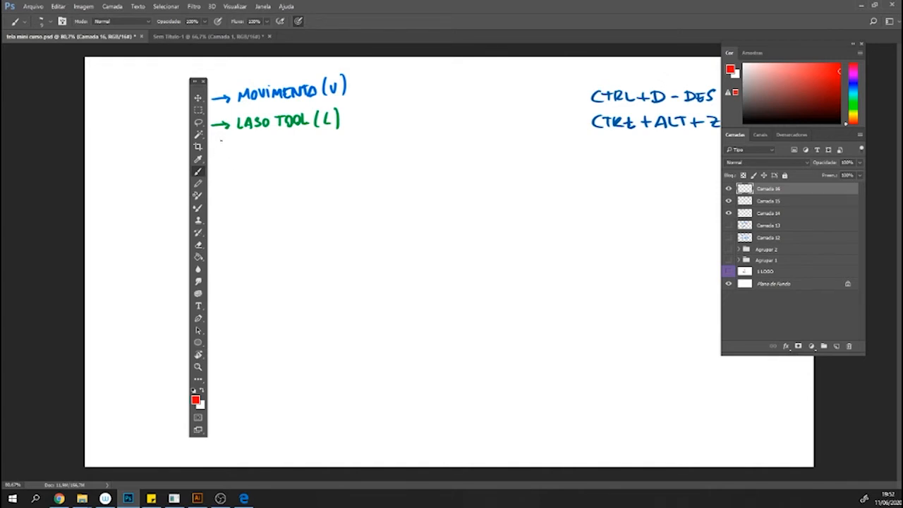
drag(211, 160, 243, 164)
drag(246, 156, 274, 154)
mouse_move(266, 154)
mouse_down()
mouse_move(267, 164)
mouse_move(300, 159)
mouse_up()
drag(306, 155, 322, 154)
drag(316, 164, 327, 163)
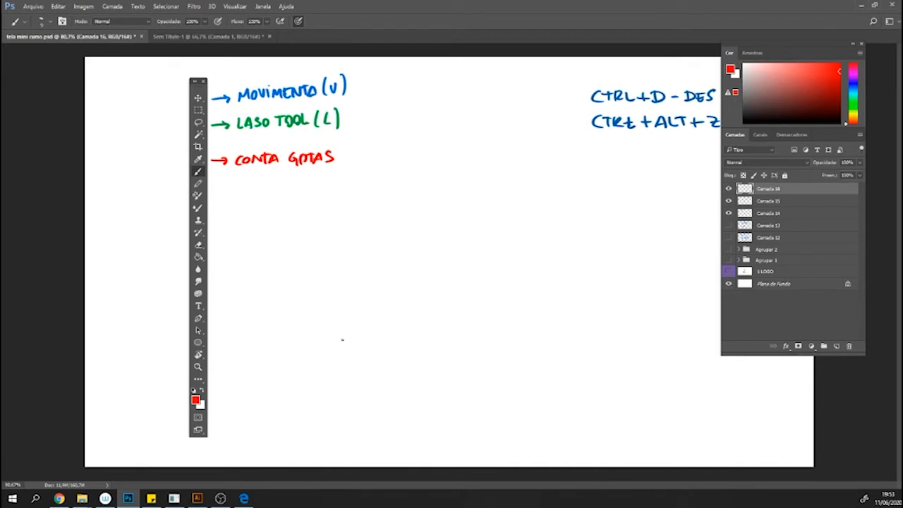
Sample the green, blue, red and again green lettering with the Eyedropper, and return to the Brush.
click(198, 160)
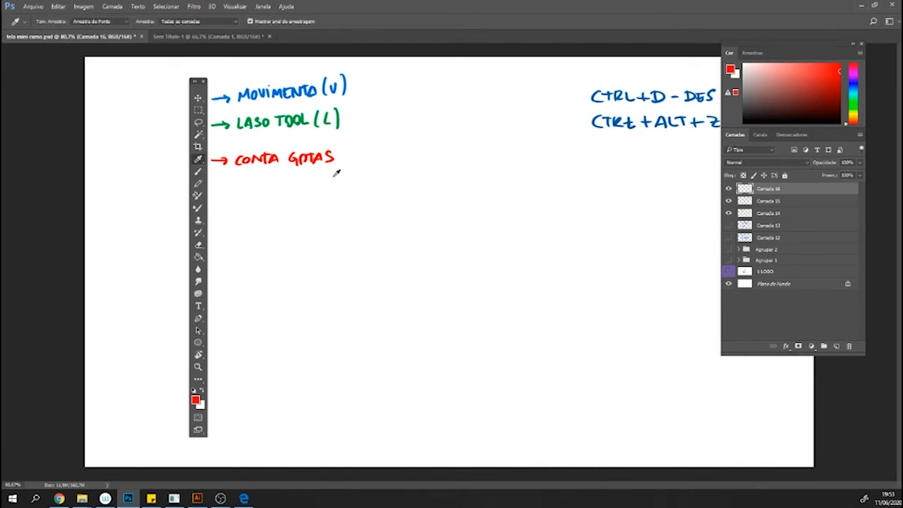
click(301, 118)
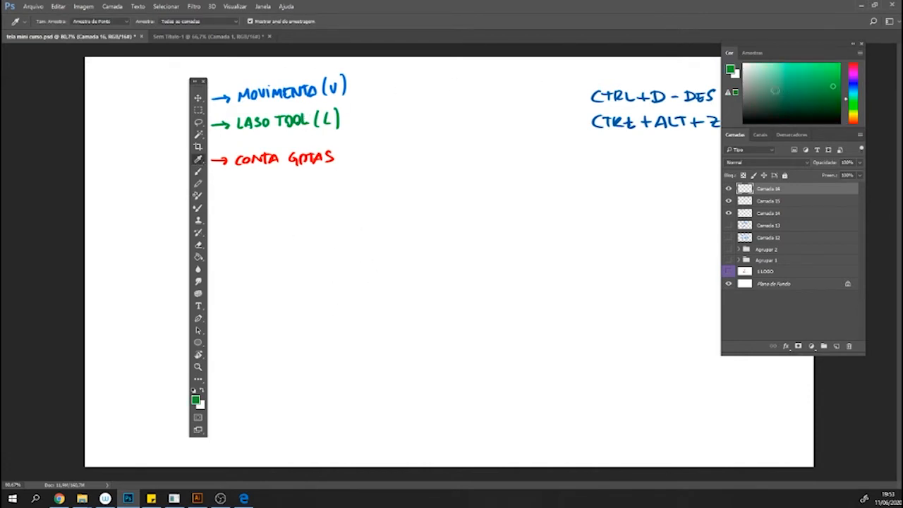
click(274, 83)
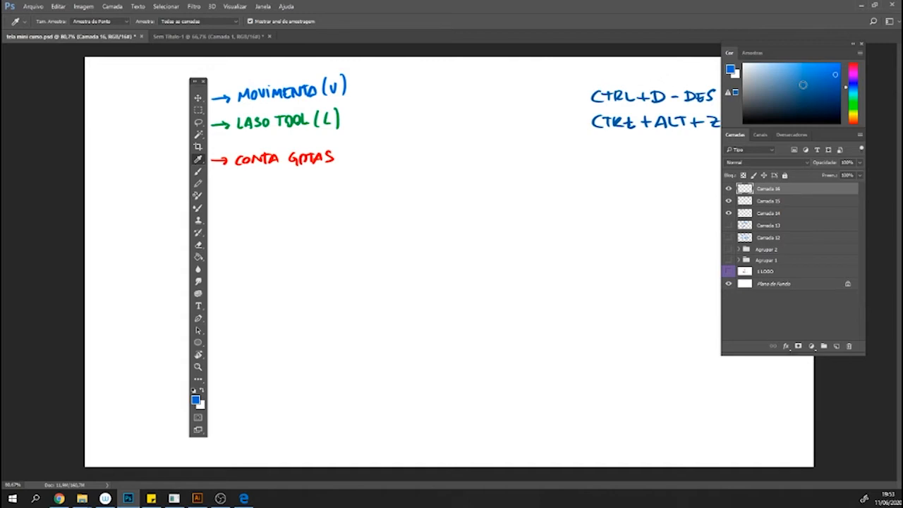
click(276, 156)
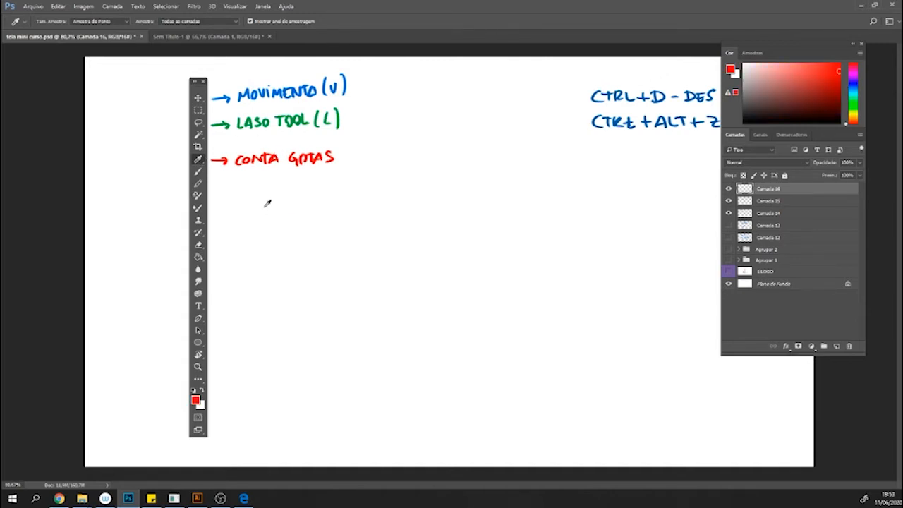
click(289, 115)
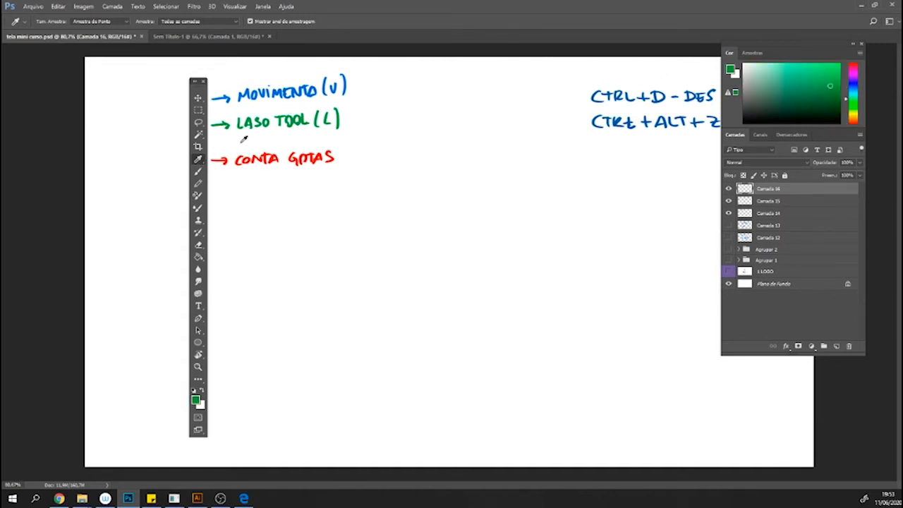
click(198, 171)
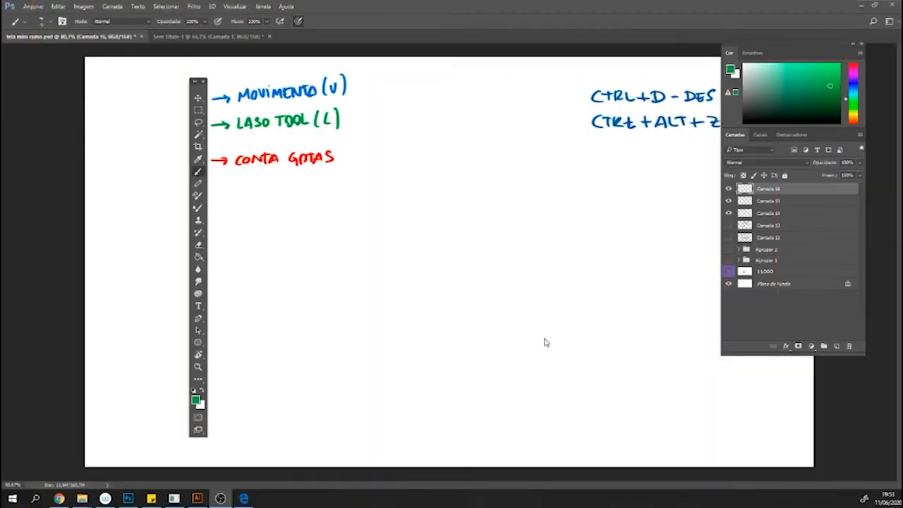
click(803, 185)
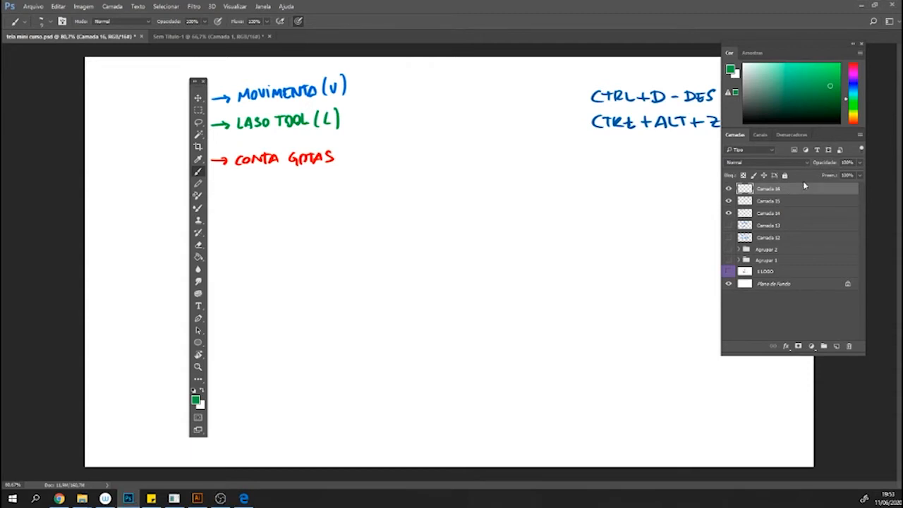
click(243, 498)
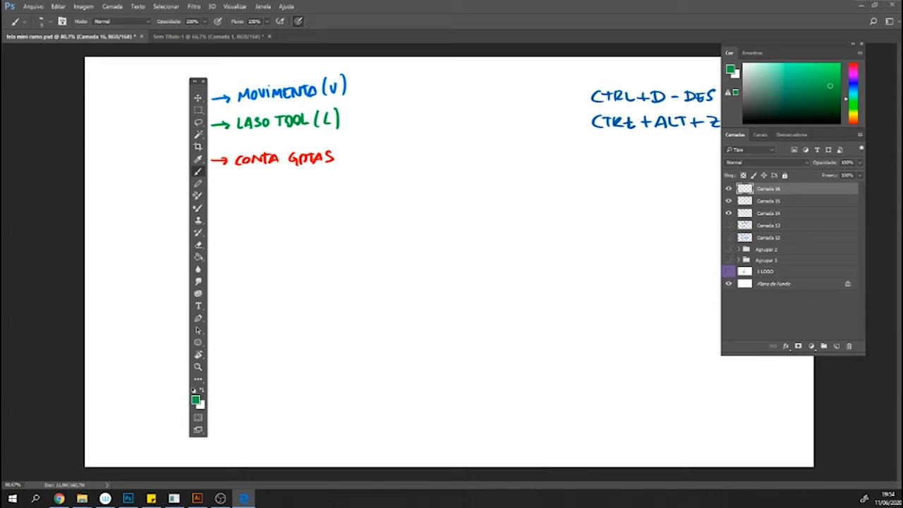
click(728, 189)
click(729, 189)
Add a new layer, choose pink, and handwrite an arrow and "BRUSH (PINCÉL)" beside the Brush tool.
click(837, 346)
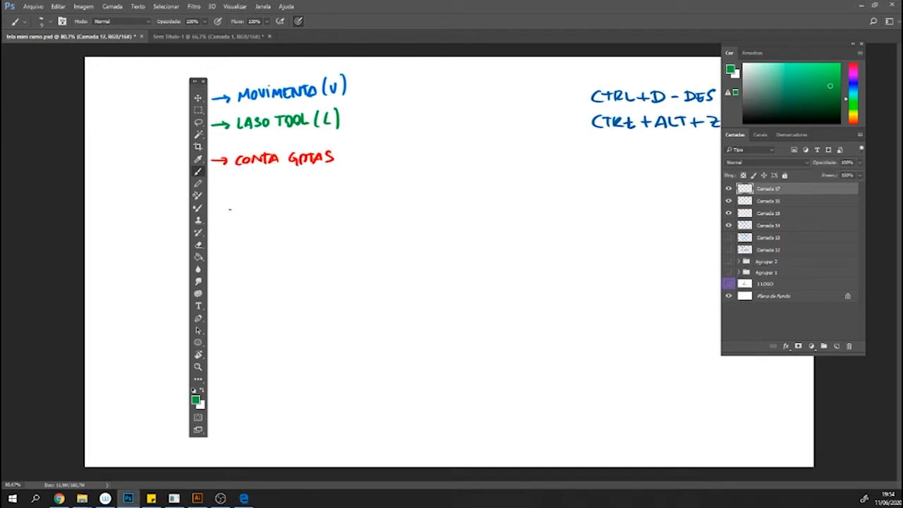
click(853, 89)
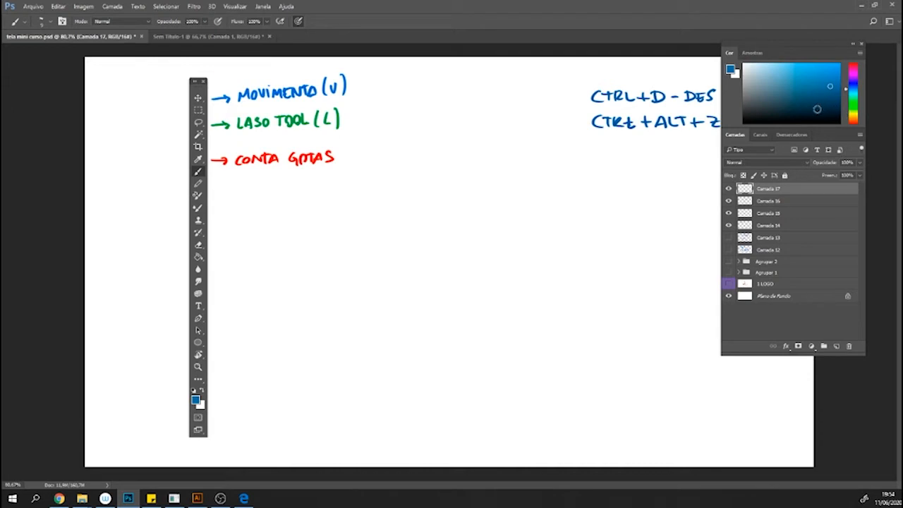
mouse_move(853, 120)
mouse_down()
mouse_move(853, 67)
mouse_move(836, 72)
mouse_up()
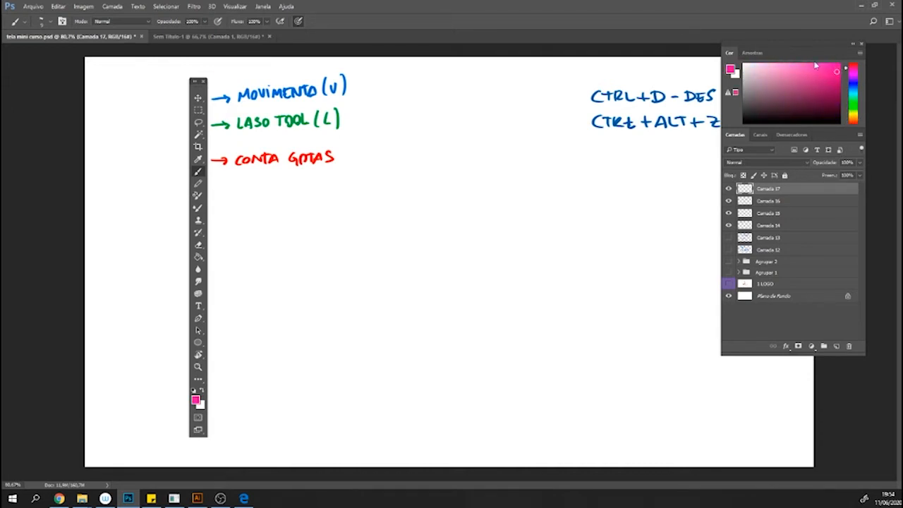
drag(211, 174, 243, 193)
mouse_move(236, 174)
mouse_down()
mouse_move(260, 174)
mouse_move(245, 195)
mouse_move(265, 191)
mouse_up()
mouse_move(265, 176)
mouse_down()
mouse_move(281, 191)
mouse_move(297, 177)
mouse_move(298, 192)
mouse_move(315, 192)
mouse_up()
mouse_move(324, 172)
mouse_down()
mouse_move(324, 192)
mouse_move(324, 183)
mouse_move(344, 182)
mouse_up()
drag(343, 170, 365, 179)
mouse_move(365, 179)
mouse_down()
mouse_move(367, 170)
mouse_move(378, 178)
mouse_up()
drag(377, 179, 381, 169)
drag(377, 162, 384, 176)
drag(384, 176, 393, 179)
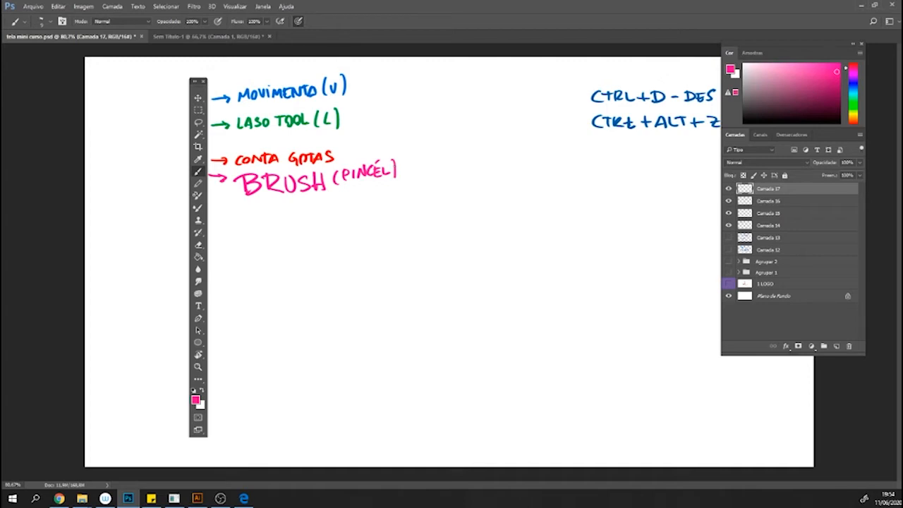
Handwrite the shortcut "(B)" in pink after the BRUSH (PINCÉL) label.
key(alt+Tab)
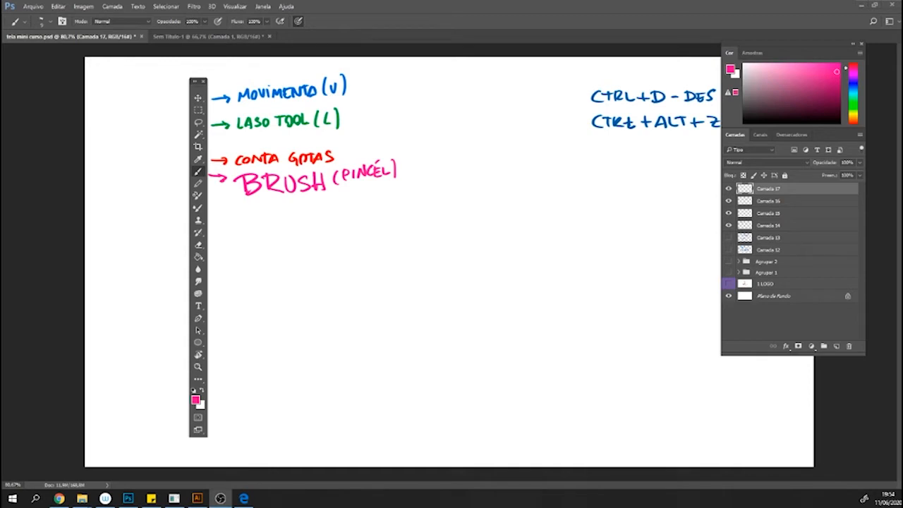
click(789, 189)
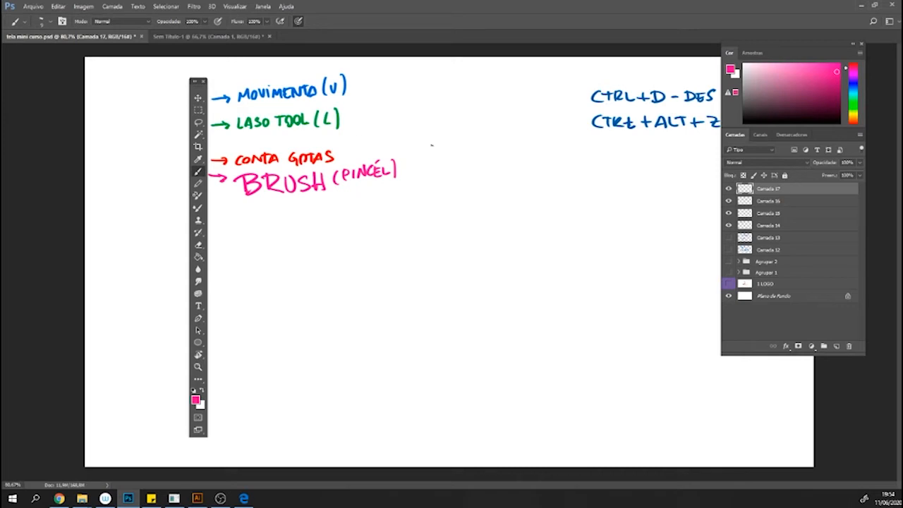
mouse_move(409, 165)
mouse_down()
mouse_move(408, 185)
mouse_move(433, 186)
mouse_up()
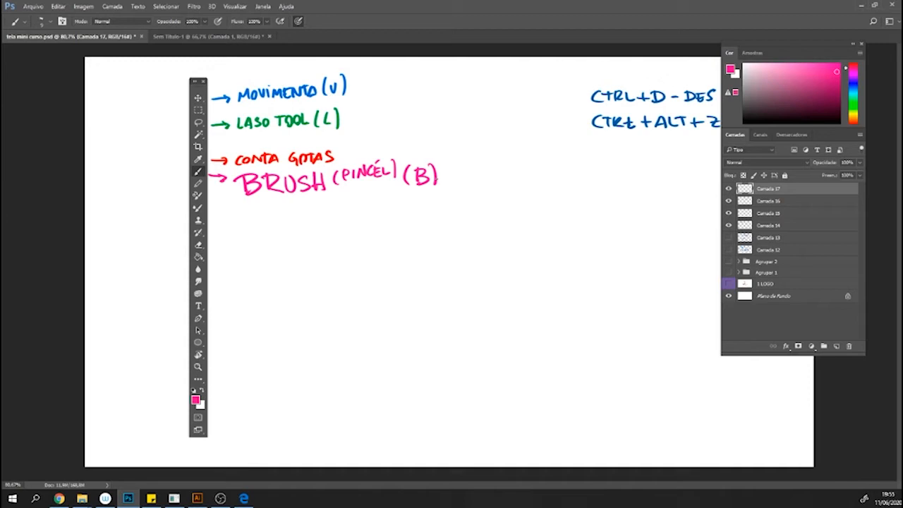
Choose bright blue and handwrite an arrow and "BORRACHA (E)" beside the Eraser tool.
click(853, 85)
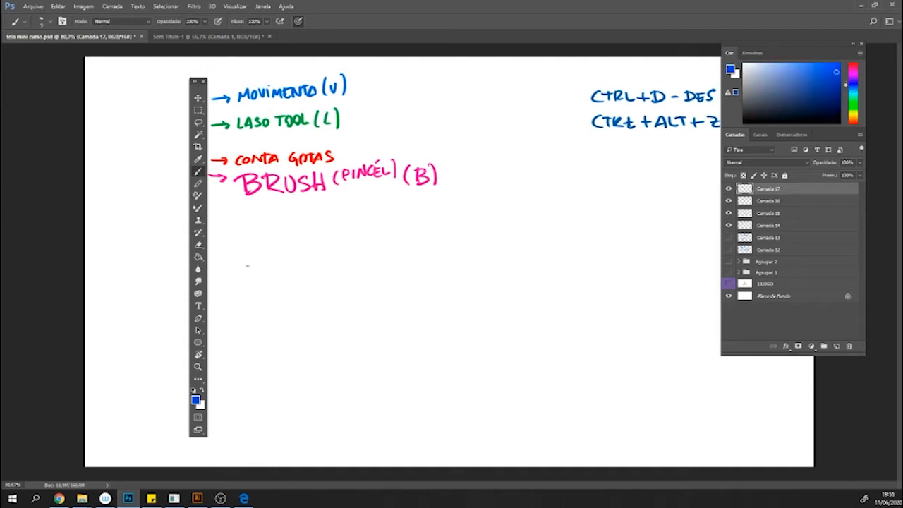
drag(210, 244, 317, 250)
drag(312, 245, 365, 250)
drag(357, 237, 366, 237)
drag(357, 243, 372, 250)
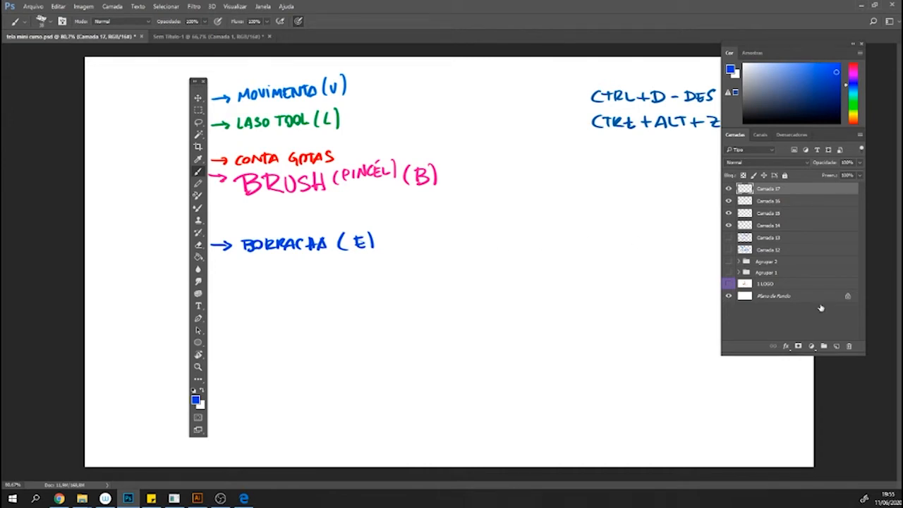
Add a new layer and pick a sponge-like textured brush tip, setting its size to 77 px.
click(836, 345)
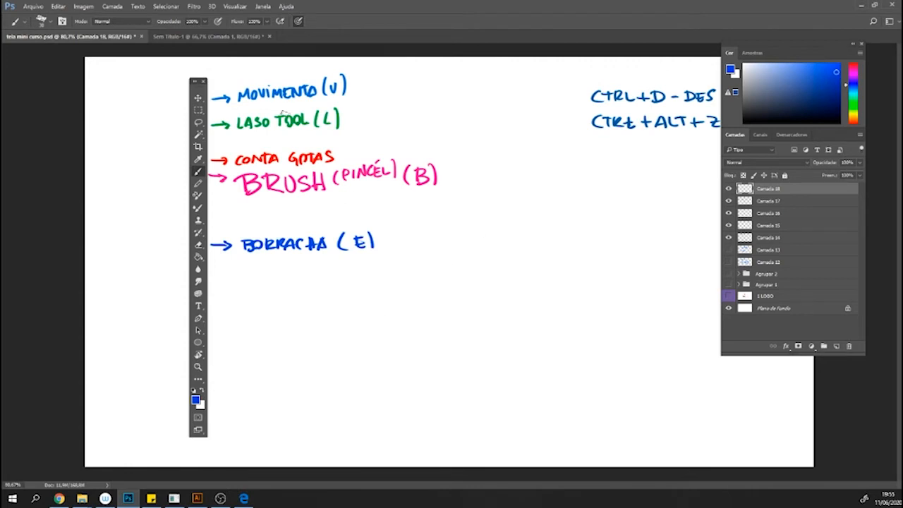
click(51, 24)
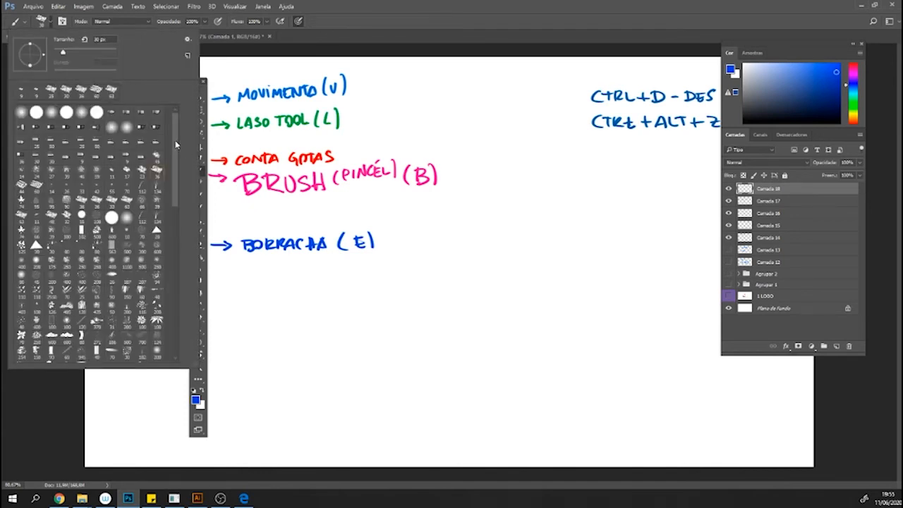
scroll(175, 140, down, 10)
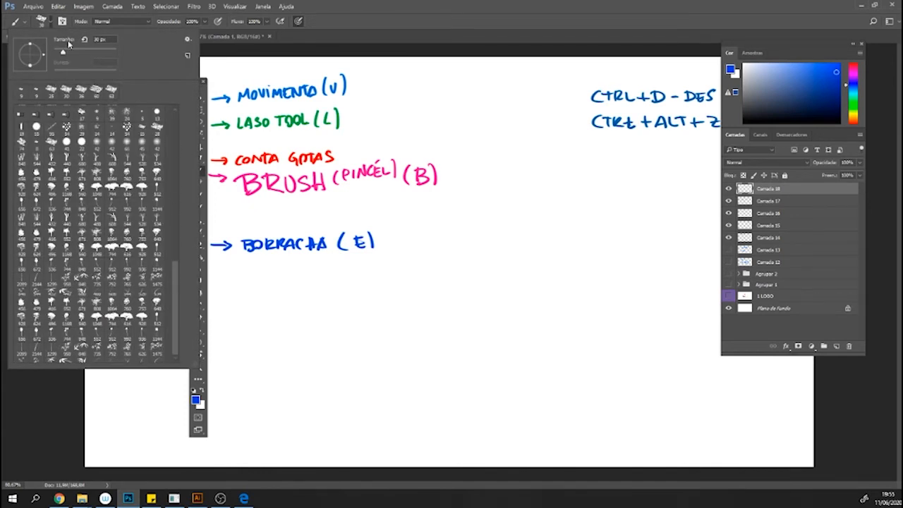
scroll(175, 279, up, 5)
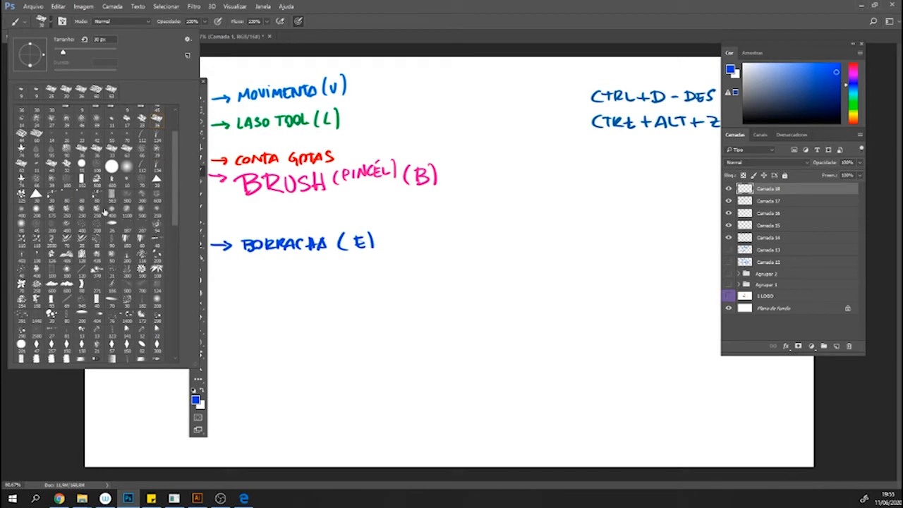
click(100, 185)
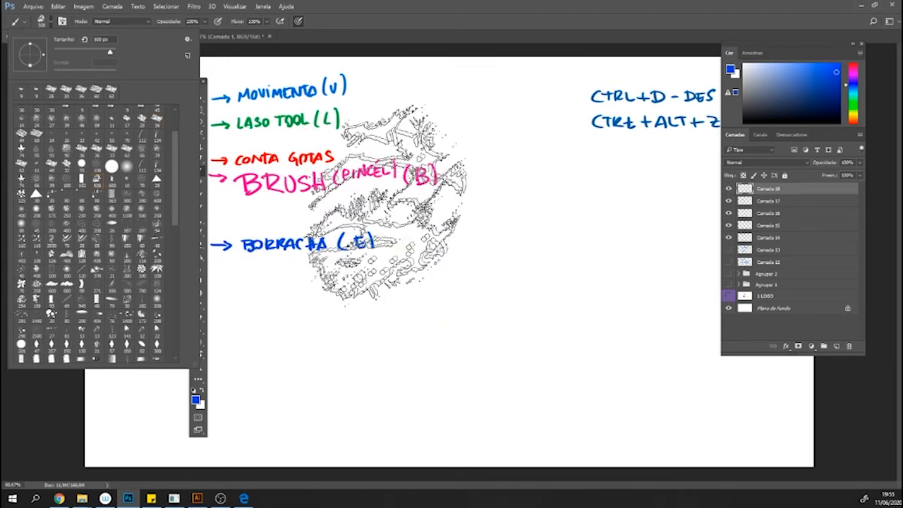
drag(109, 55, 91, 58)
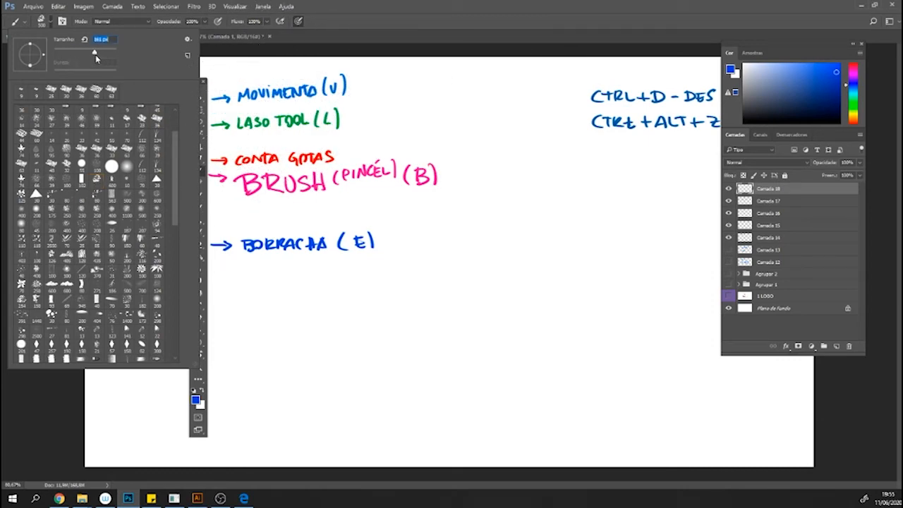
drag(31, 51, 31, 45)
drag(104, 53, 78, 54)
click(365, 26)
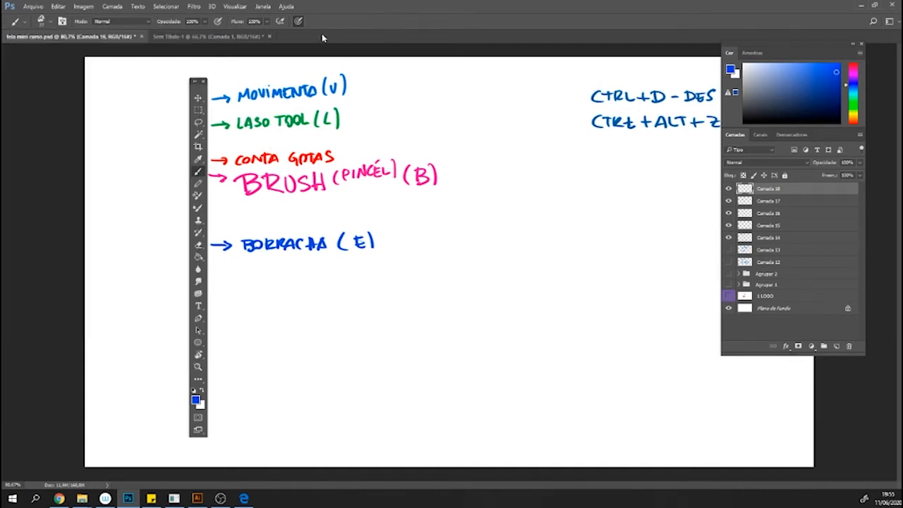
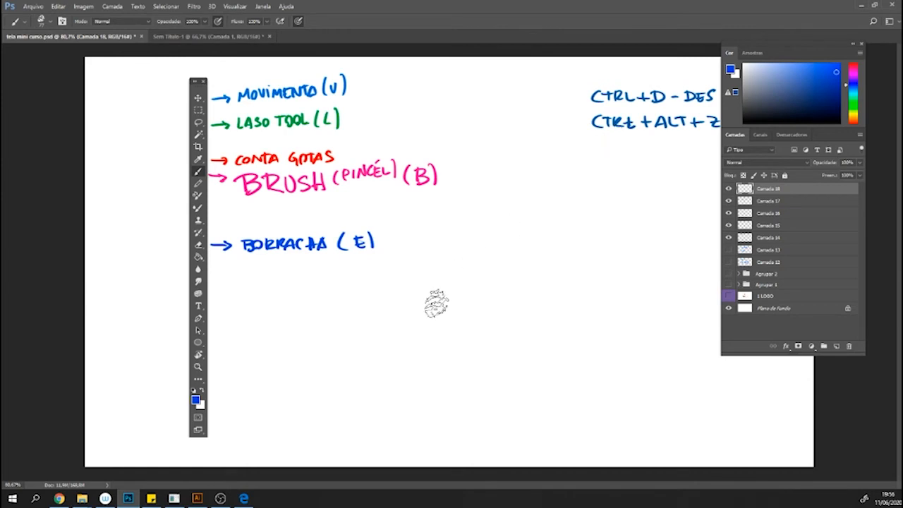
Scribble a large patch of overlapping diagonal blue strokes with the textured brush in the empty area beside the tool notes.
drag(447, 272, 540, 182)
mouse_move(454, 285)
mouse_down()
mouse_move(487, 259)
mouse_move(543, 171)
mouse_up()
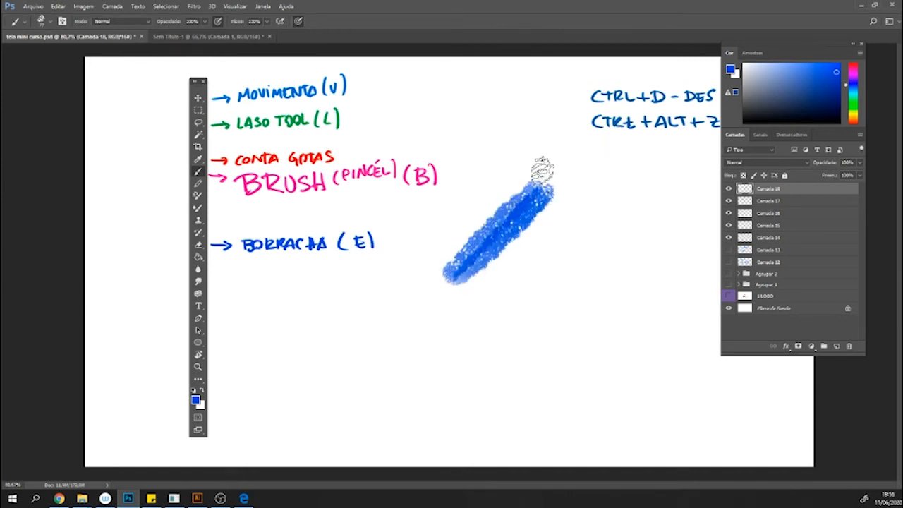
drag(459, 299, 566, 191)
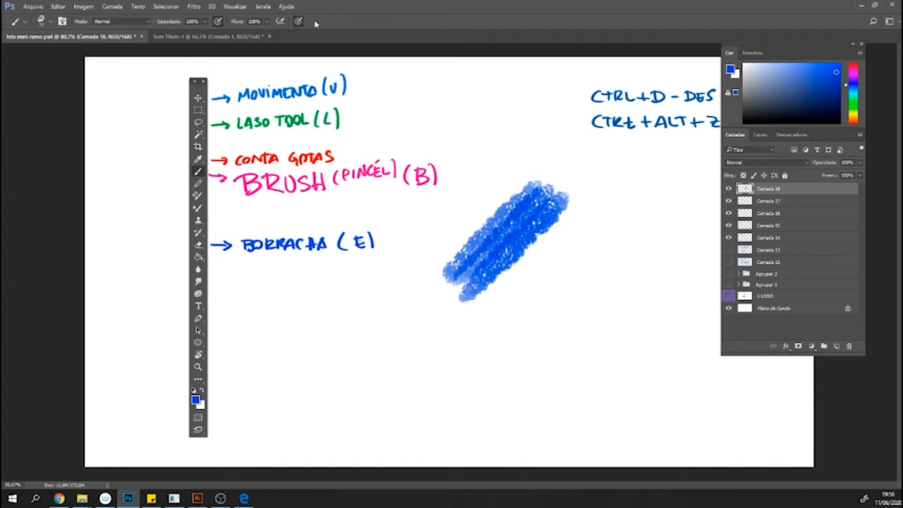
mouse_move(517, 263)
mouse_down()
mouse_move(607, 191)
mouse_move(551, 254)
mouse_move(593, 223)
mouse_move(572, 245)
mouse_move(604, 235)
mouse_move(590, 234)
mouse_move(603, 255)
mouse_move(628, 248)
mouse_move(621, 259)
mouse_move(656, 240)
mouse_move(517, 300)
mouse_move(511, 293)
mouse_move(515, 312)
mouse_move(579, 248)
mouse_move(537, 307)
mouse_move(617, 239)
mouse_move(543, 327)
mouse_move(639, 239)
mouse_move(459, 252)
mouse_up()
Choose a 31 px textured brush tip and draw blue squiggles below the blue patch.
click(48, 22)
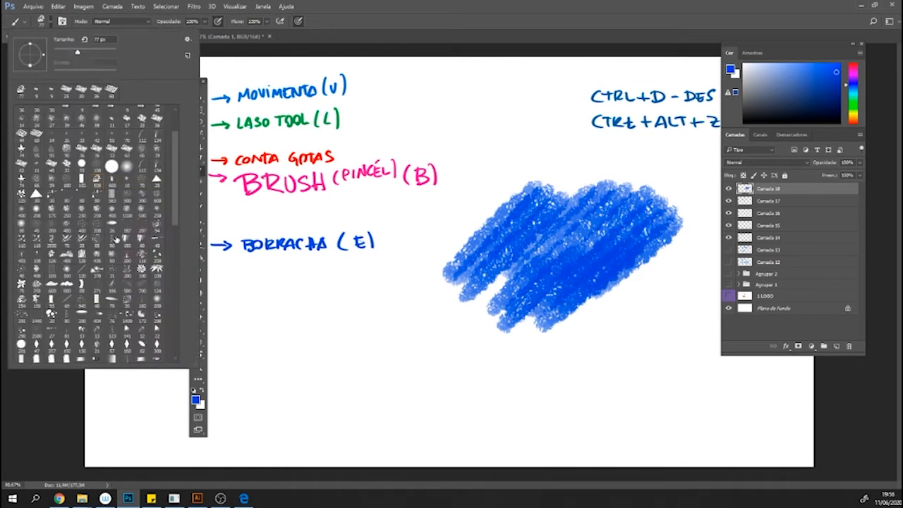
text(31)
key(Return)
mouse_move(542, 359)
mouse_down()
mouse_move(637, 294)
mouse_move(585, 351)
mouse_move(641, 324)
mouse_move(661, 292)
mouse_move(663, 317)
mouse_move(641, 325)
mouse_move(645, 300)
mouse_up()
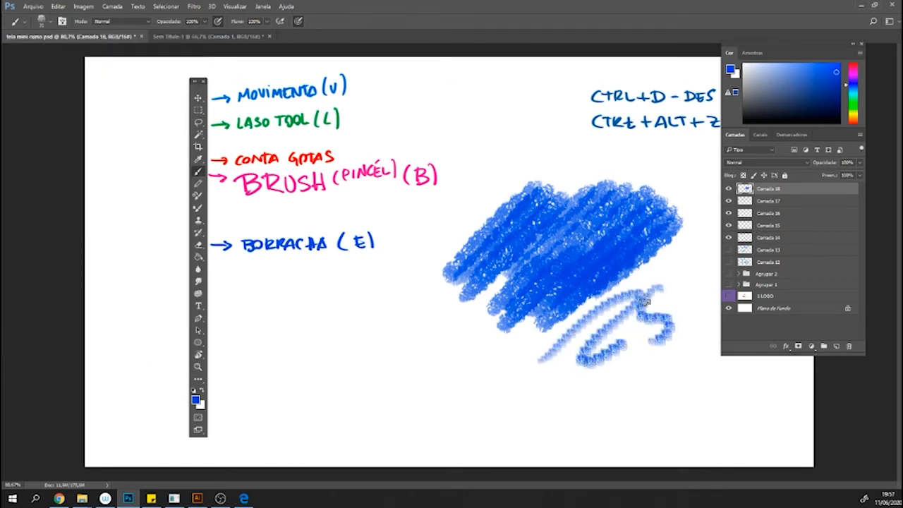
Choose a bristle brush tip and paint a few short, near-vertical blue strokes above the patch.
click(48, 21)
click(142, 239)
mouse_move(487, 96)
mouse_down()
mouse_move(484, 141)
mouse_move(502, 151)
mouse_up()
drag(529, 105, 522, 148)
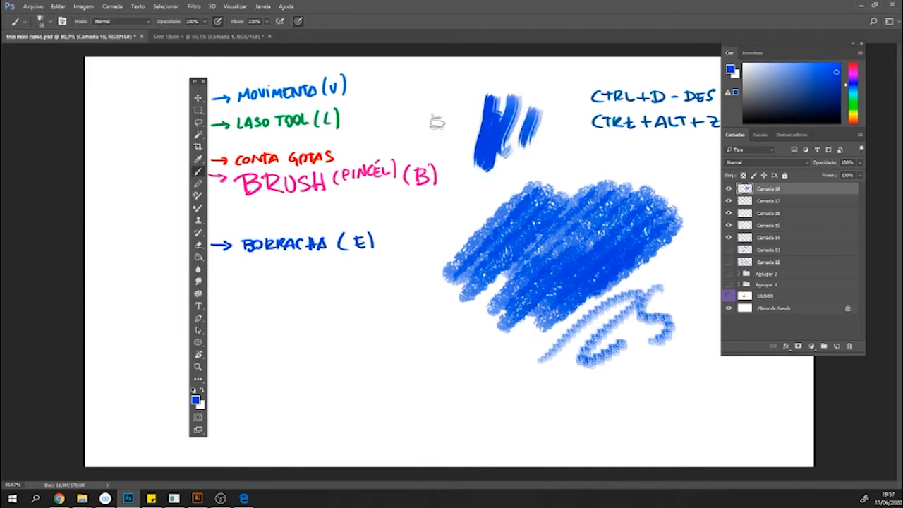
Choose the hard round brush, reduce its size, and draw a row of thin diagonal blue strokes below the patch.
click(49, 21)
click(112, 167)
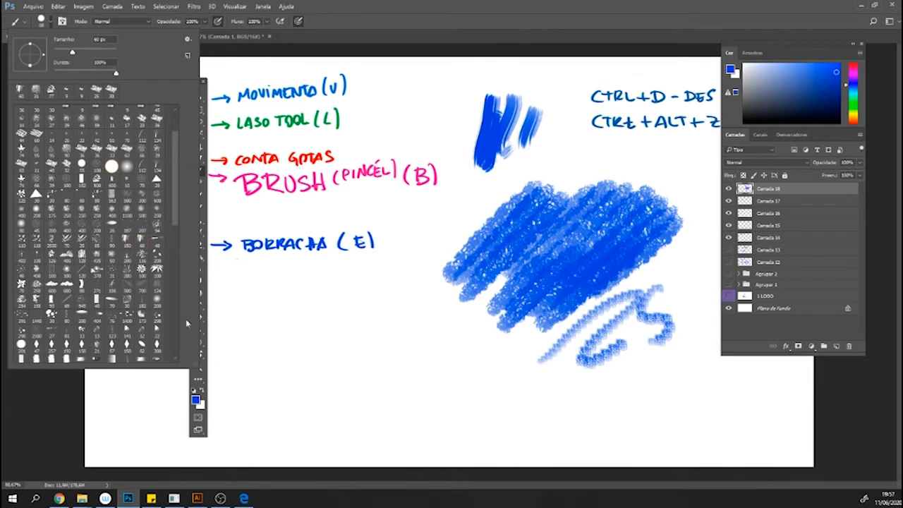
click(60, 54)
click(477, 25)
mouse_move(399, 406)
mouse_down()
mouse_move(430, 355)
mouse_move(494, 304)
mouse_up()
drag(413, 406, 497, 313)
mouse_move(450, 400)
mouse_down()
mouse_move(509, 344)
mouse_move(554, 321)
mouse_up()
mouse_move(460, 406)
mouse_down()
mouse_move(579, 312)
mouse_move(569, 345)
mouse_up()
drag(512, 411, 577, 365)
drag(561, 411, 633, 368)
drag(618, 403, 646, 388)
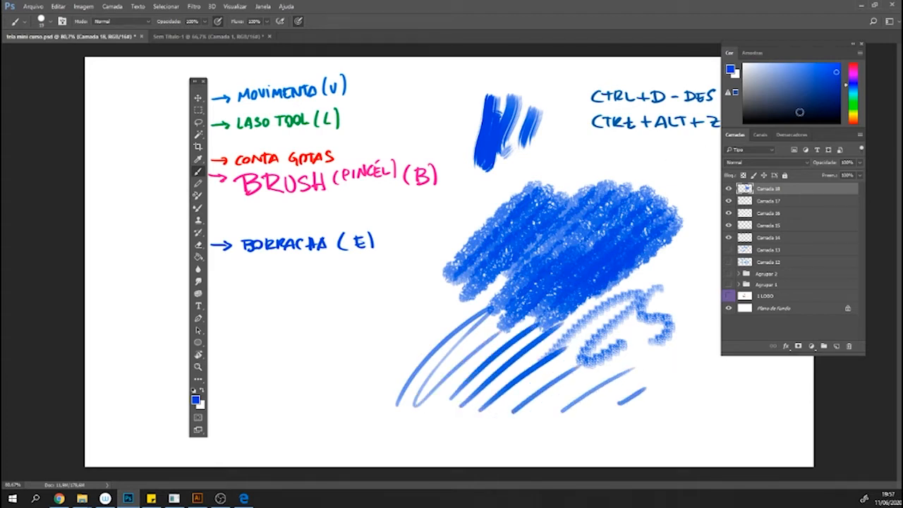
Change the colour to green and draw several diagonal strokes across the blue patch.
drag(855, 95, 853, 101)
drag(405, 344, 473, 288)
mouse_move(427, 333)
mouse_down()
mouse_move(520, 259)
mouse_move(572, 242)
mouse_up()
drag(483, 302, 604, 232)
mouse_move(533, 284)
mouse_down()
mouse_move(603, 233)
mouse_move(621, 240)
mouse_move(622, 256)
mouse_move(656, 234)
mouse_up()
drag(568, 292, 629, 267)
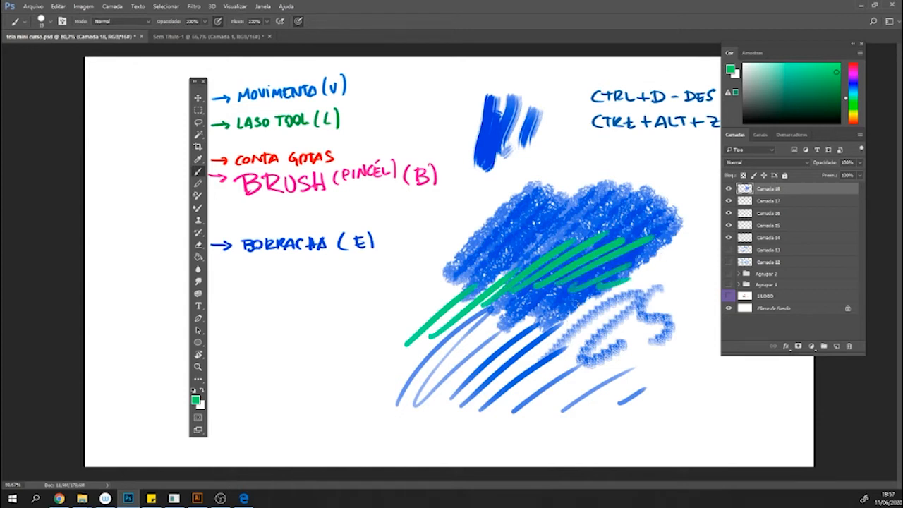
Take the Eraser with an enlarged hard round tip and erase two broad bands through the blue patch.
click(198, 245)
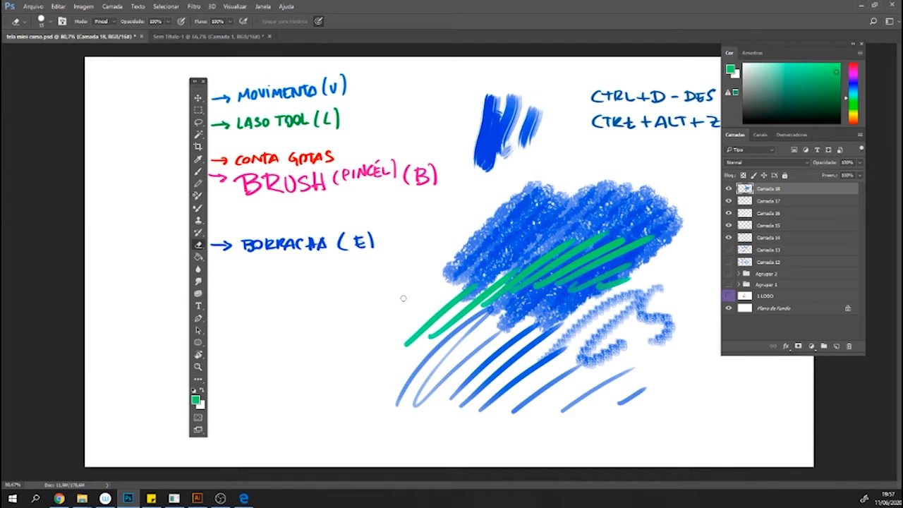
click(50, 23)
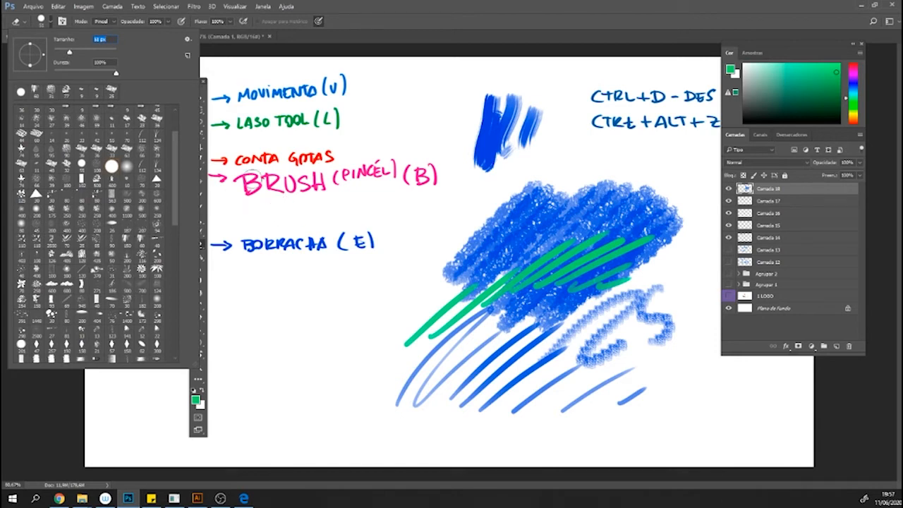
click(439, 28)
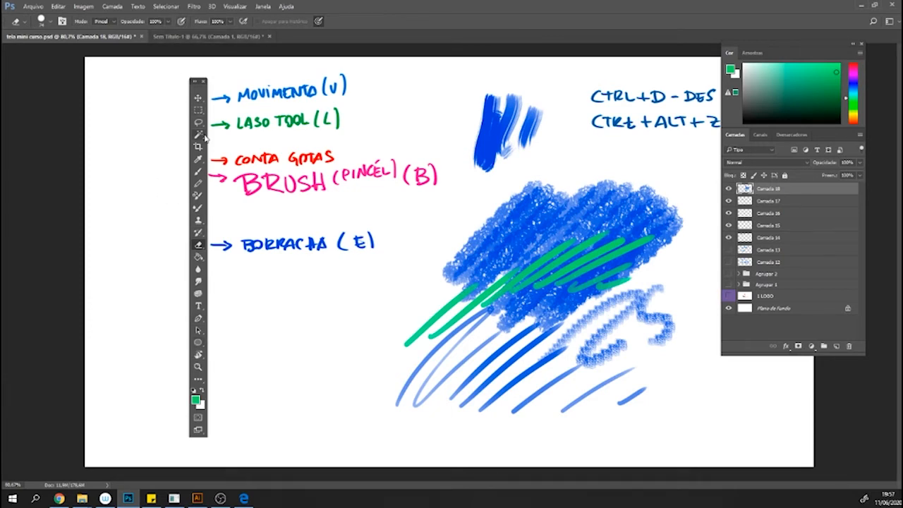
mouse_move(468, 239)
mouse_down()
mouse_move(626, 223)
mouse_move(496, 205)
mouse_move(578, 187)
mouse_move(611, 203)
mouse_up()
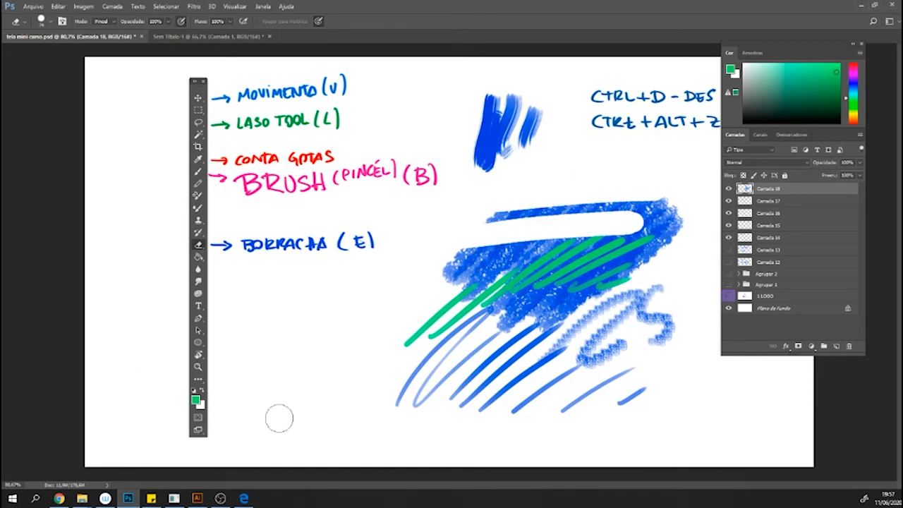
mouse_move(455, 251)
mouse_down()
mouse_move(634, 233)
mouse_move(462, 256)
mouse_move(633, 240)
mouse_move(453, 263)
mouse_move(593, 249)
mouse_move(434, 284)
mouse_move(633, 256)
mouse_move(470, 260)
mouse_move(525, 244)
mouse_move(486, 248)
mouse_move(536, 252)
mouse_move(494, 262)
mouse_move(600, 257)
mouse_up()
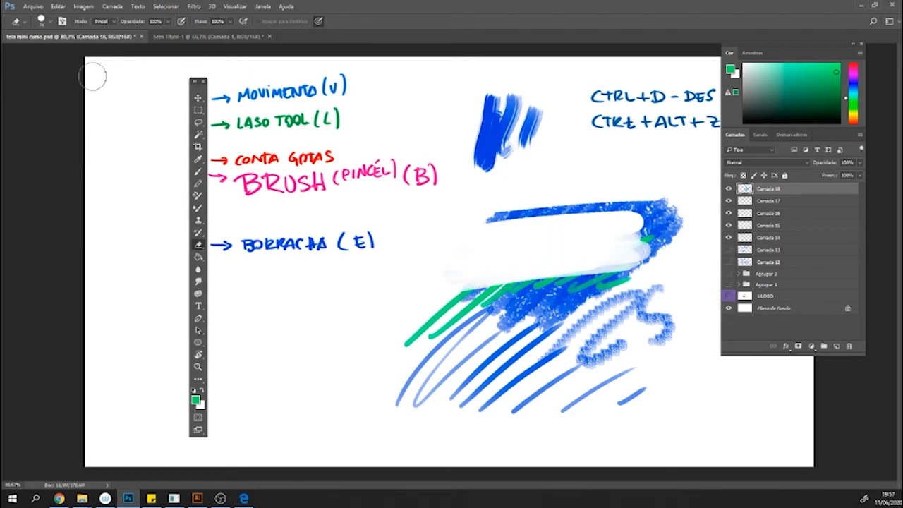
Give the Eraser the sponge-like textured tip, reduce its size, and erase along the patch's upper blue edge.
click(54, 22)
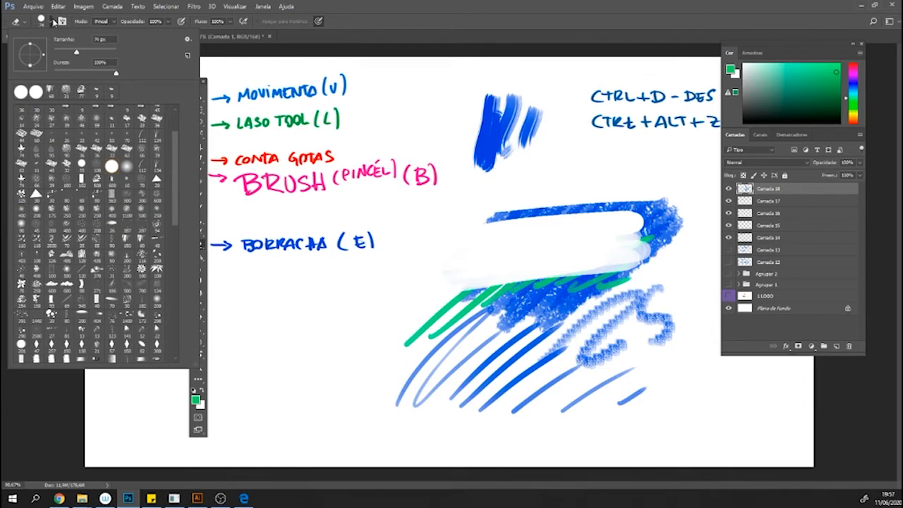
click(125, 167)
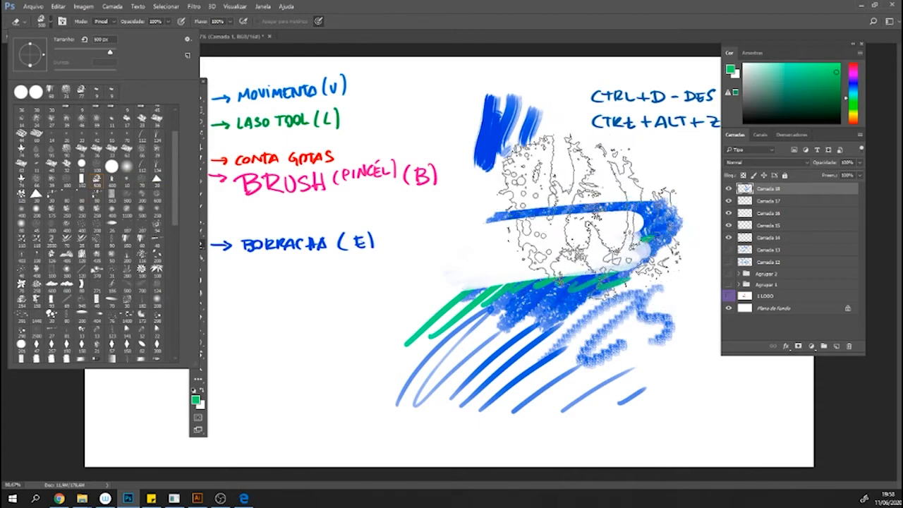
click(76, 53)
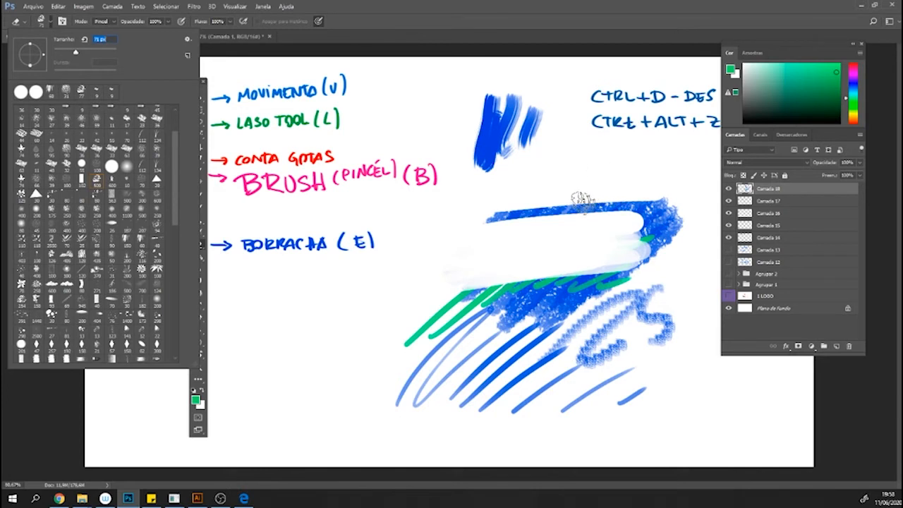
mouse_move(539, 204)
mouse_down()
mouse_move(494, 216)
mouse_move(554, 192)
mouse_move(487, 221)
mouse_move(624, 189)
mouse_move(664, 209)
mouse_move(636, 202)
mouse_move(677, 207)
mouse_move(677, 236)
mouse_move(689, 216)
mouse_move(645, 209)
mouse_up()
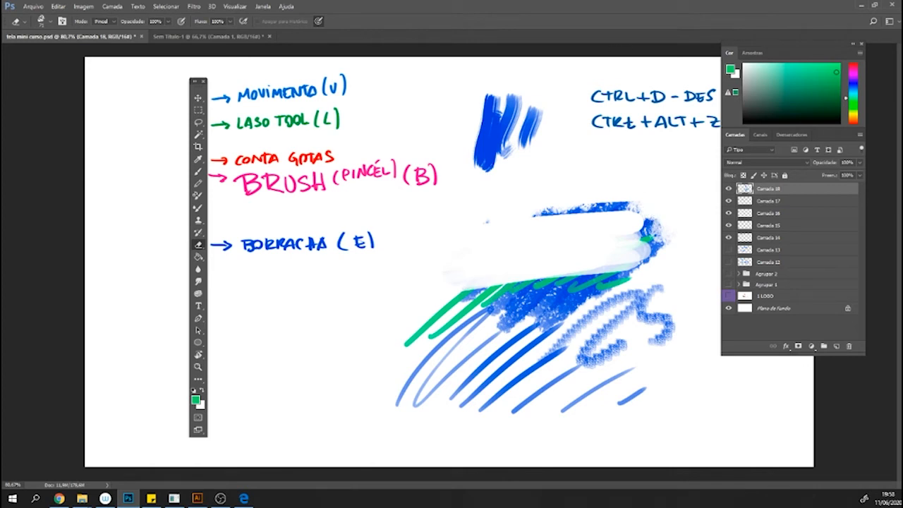
Add a new layer above the brush-test layer and hide the brush-test layer.
click(220, 497)
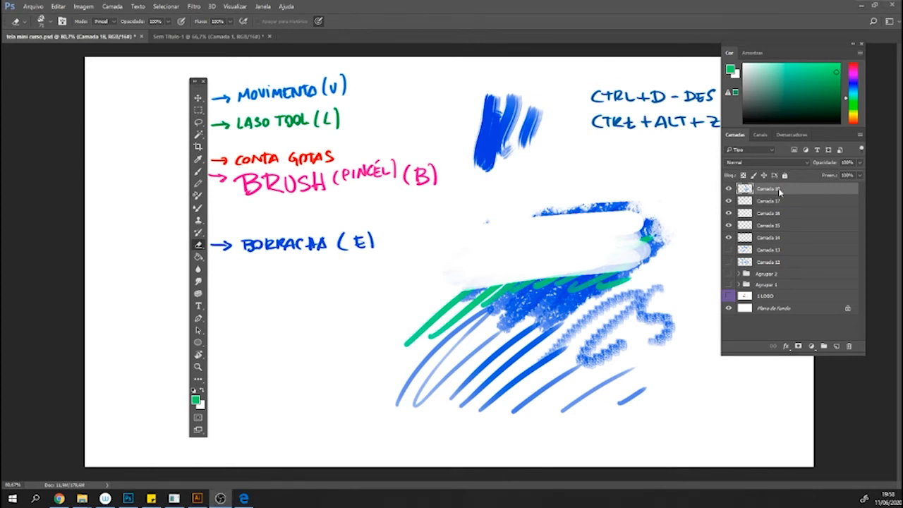
click(778, 190)
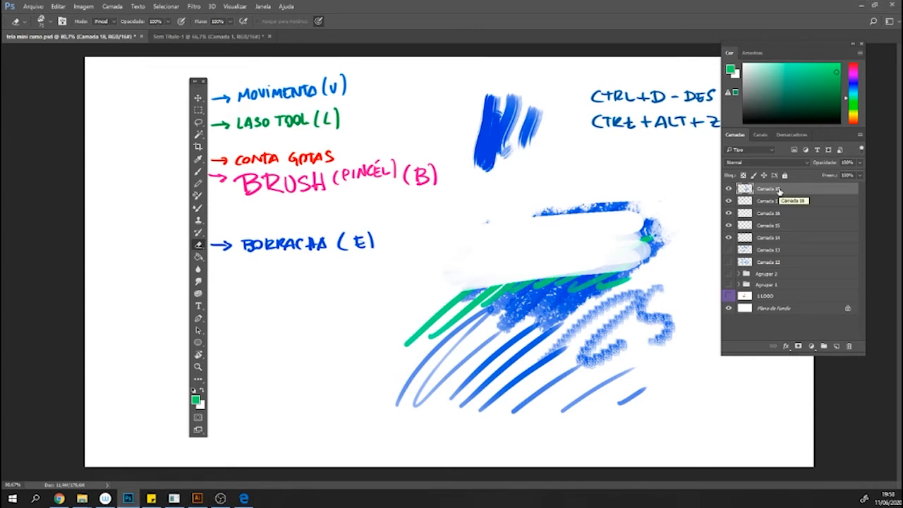
click(837, 346)
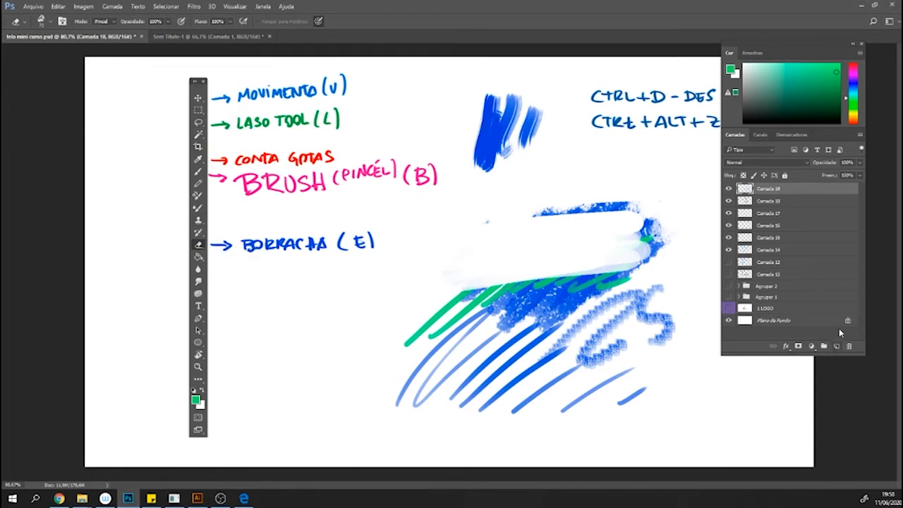
drag(853, 118, 853, 125)
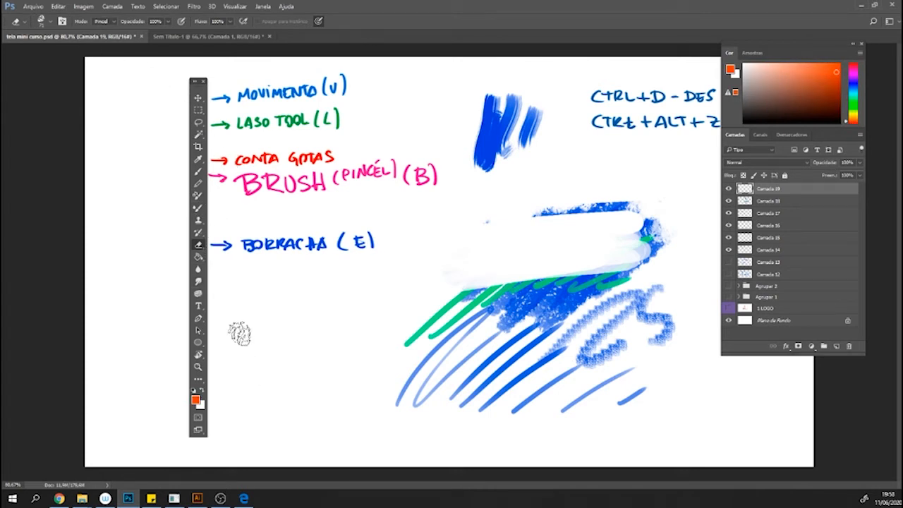
click(728, 189)
click(728, 189)
click(728, 201)
click(729, 189)
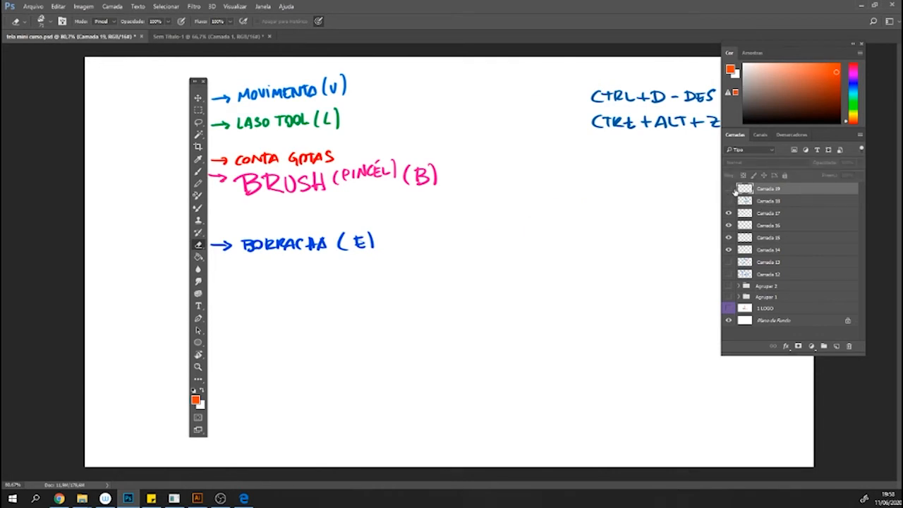
drag(53, 36, 60, 94)
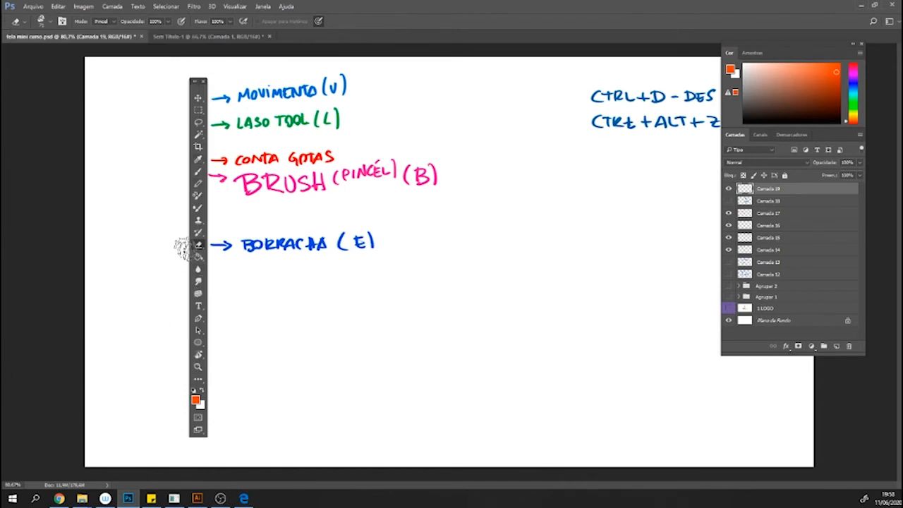
Return to the Brush with a smaller tip in bright blue and handwrite an arrow and "BALDE" beside the Paint Bucket tool.
click(198, 172)
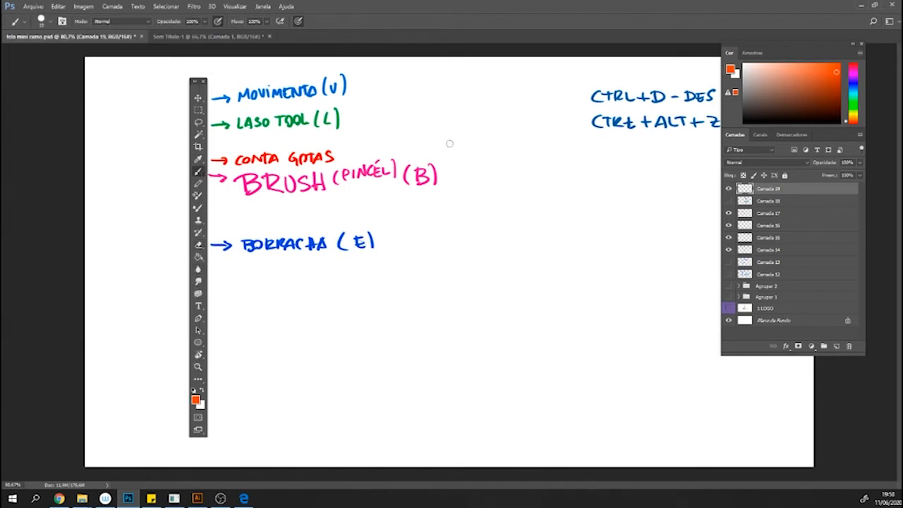
click(851, 84)
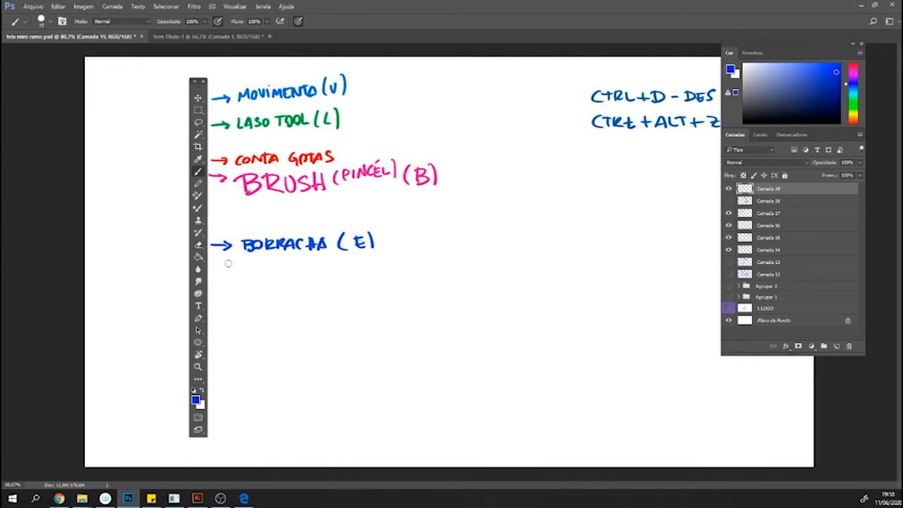
key(bracketleft)
key(bracketleft)
key(bracketleft)
drag(211, 262, 300, 272)
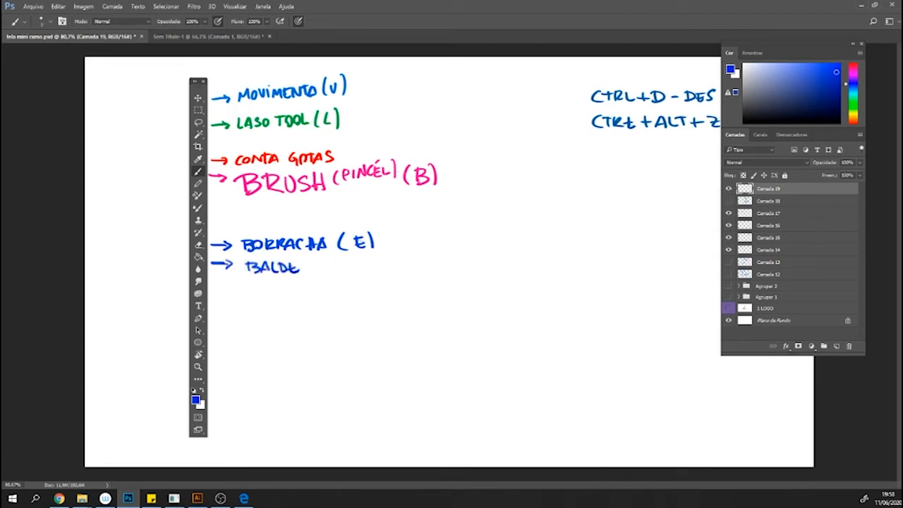
Try a short blue foreground-to-transparent gradient across the canvas with the Gradient tool and undo it.
click(199, 258)
click(255, 258)
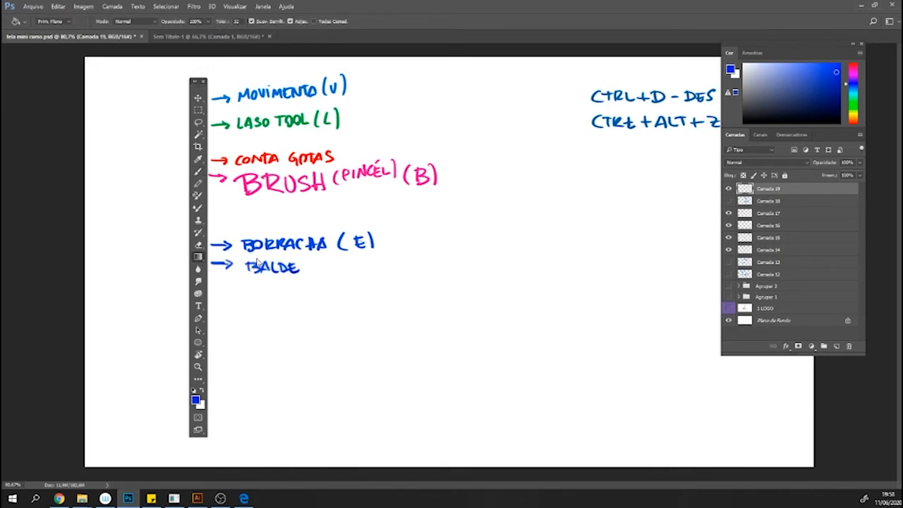
drag(310, 270, 305, 286)
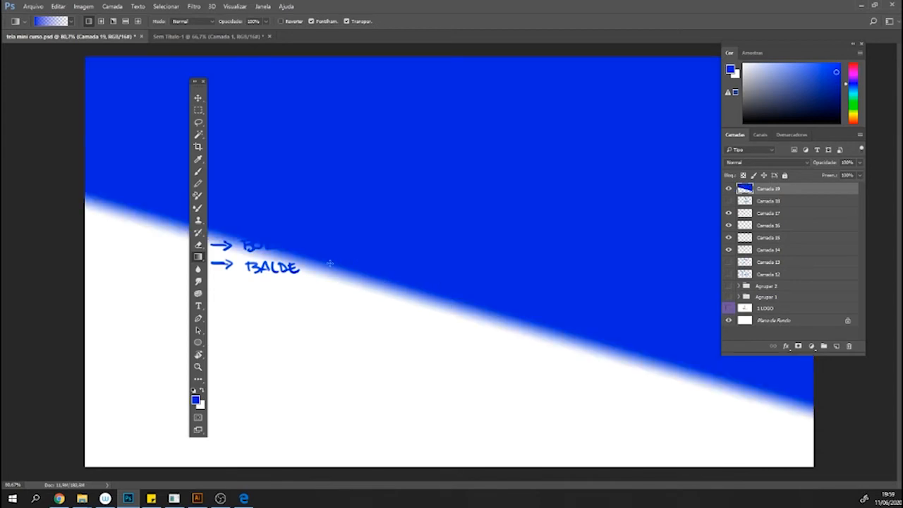
key(ctrl+z)
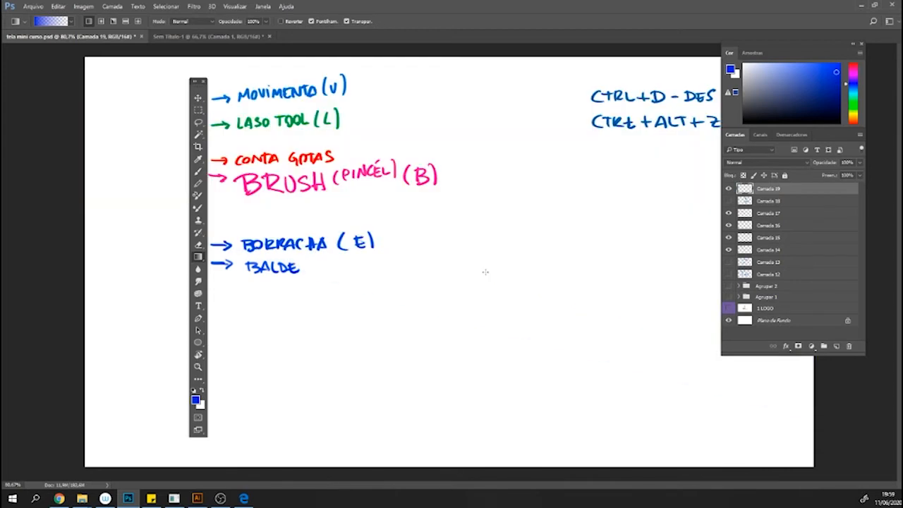
Try a long diagonal blue gradient from the canvas's upper-left corner, undo it, and check the presets in the gradient editor.
key(ctrl+minus)
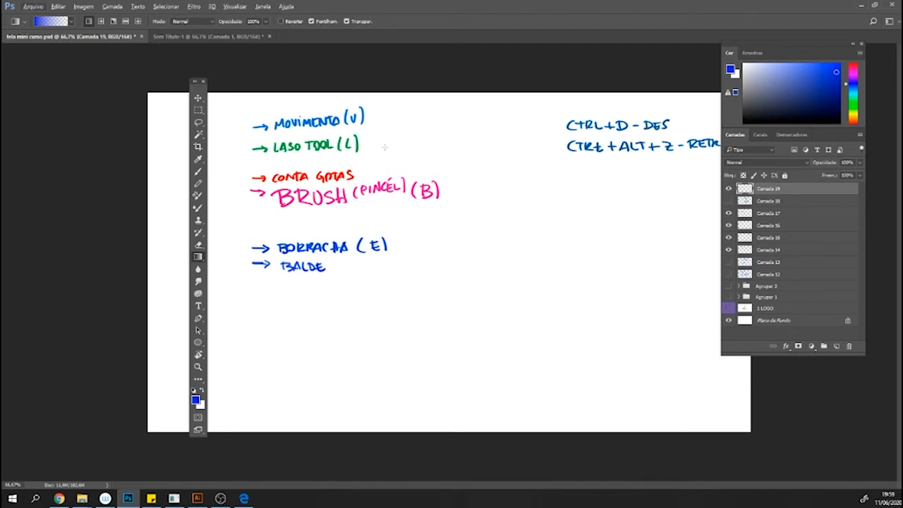
drag(230, 100, 504, 314)
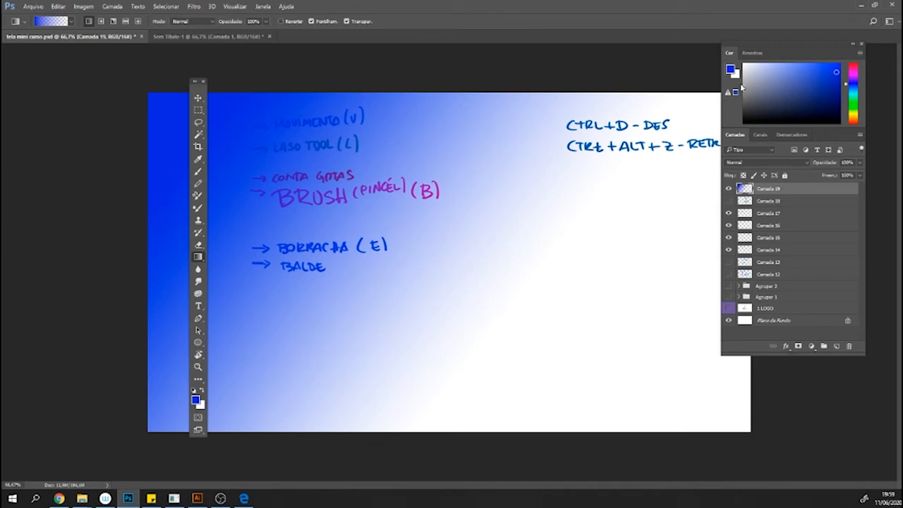
key(ctrl+z)
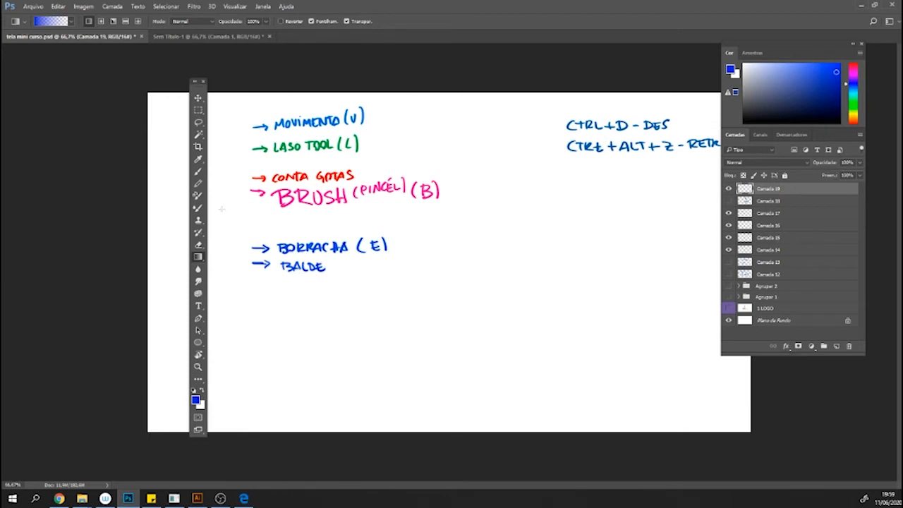
click(50, 23)
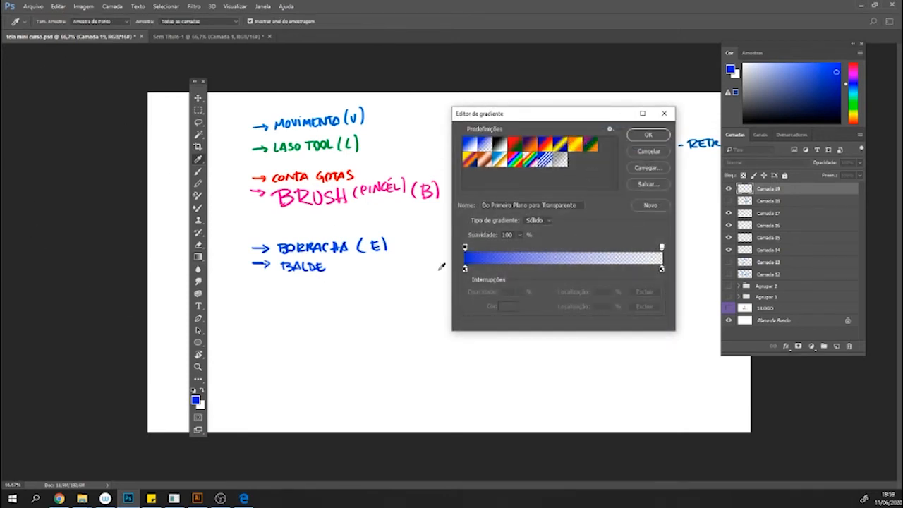
click(648, 134)
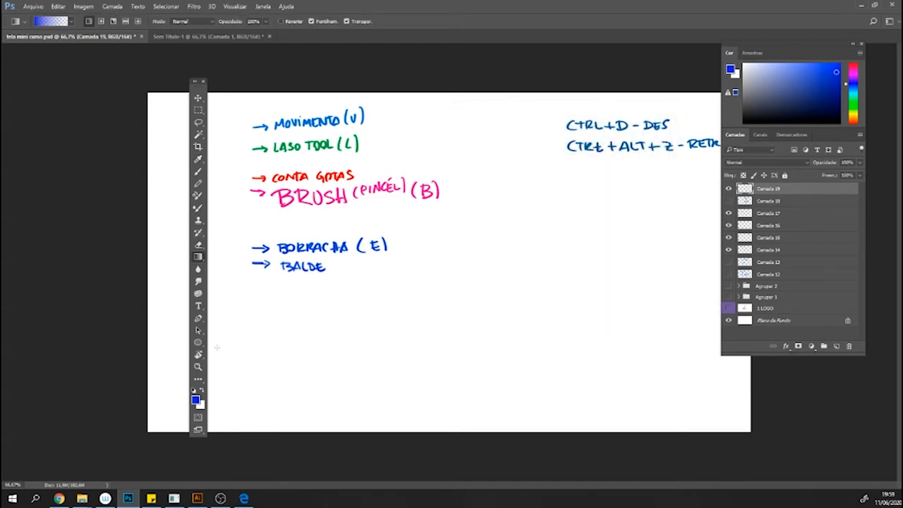
Add a new layer and handwrite "TEXTO" in blue with the Brush beside the Type tool, plus another note beneath it.
scroll(226, 321, up, 2)
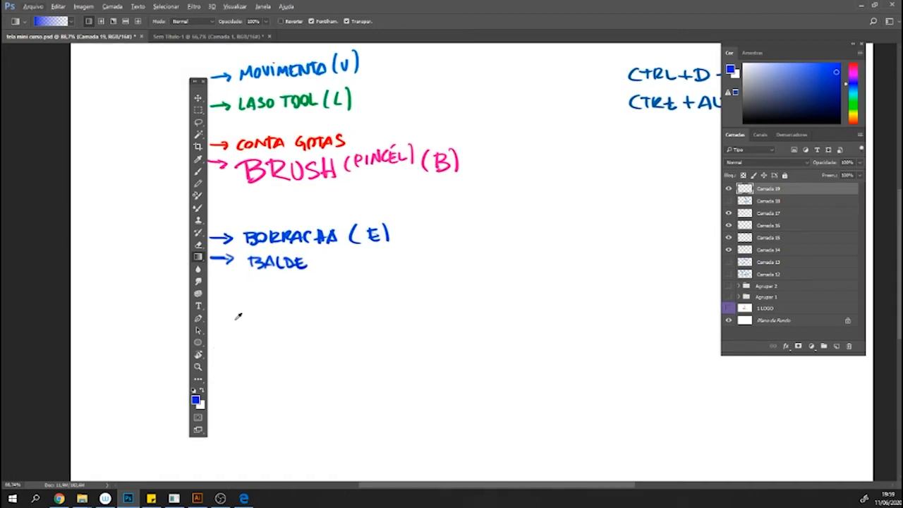
click(837, 346)
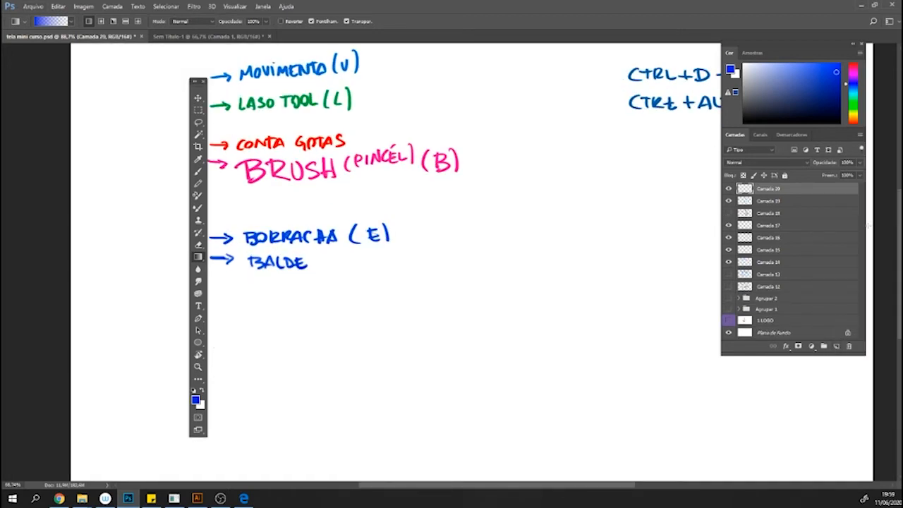
key(b)
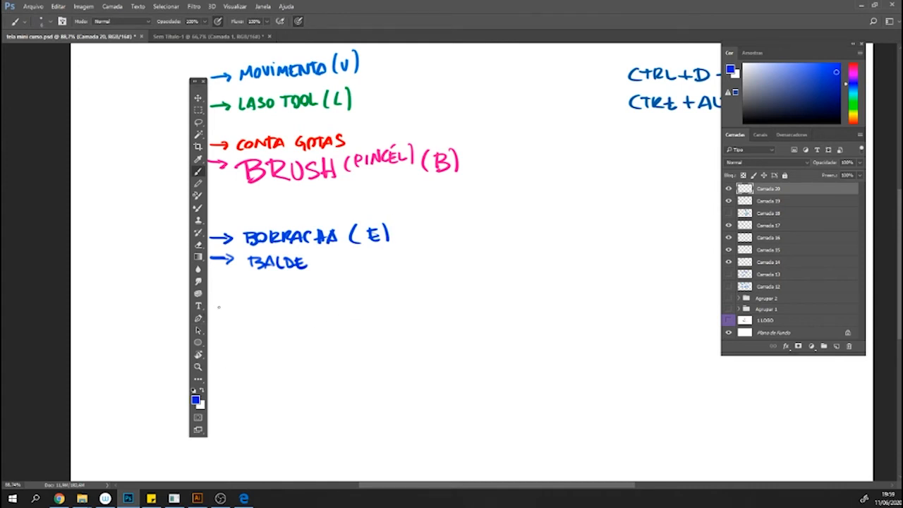
drag(217, 305, 289, 304)
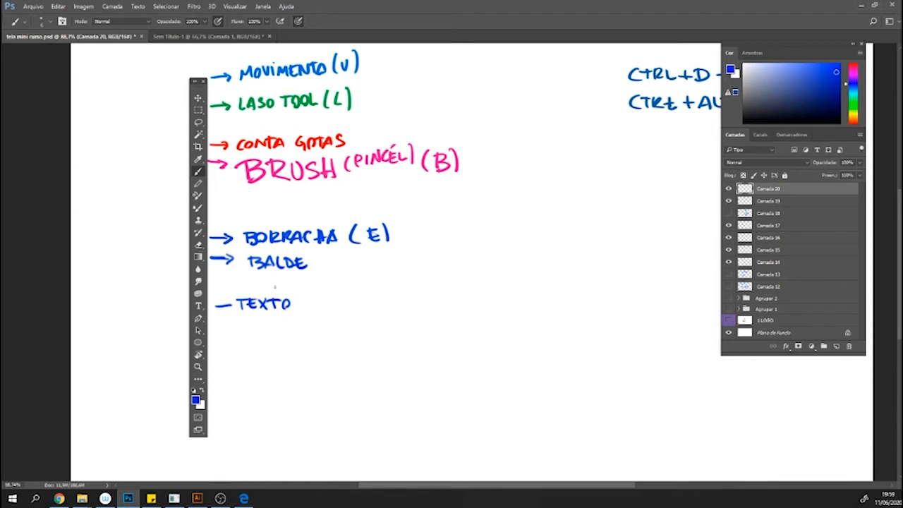
mouse_move(213, 320)
mouse_down()
mouse_move(254, 328)
mouse_move(268, 319)
mouse_move(279, 329)
mouse_move(290, 320)
mouse_move(298, 328)
mouse_up()
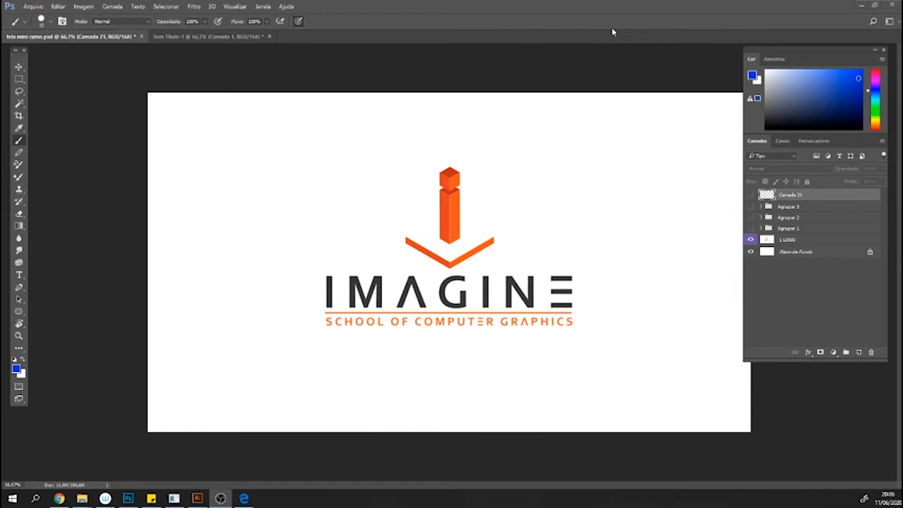
Hide the logo layer and show the Camada 21 layer.
click(751, 240)
click(751, 194)
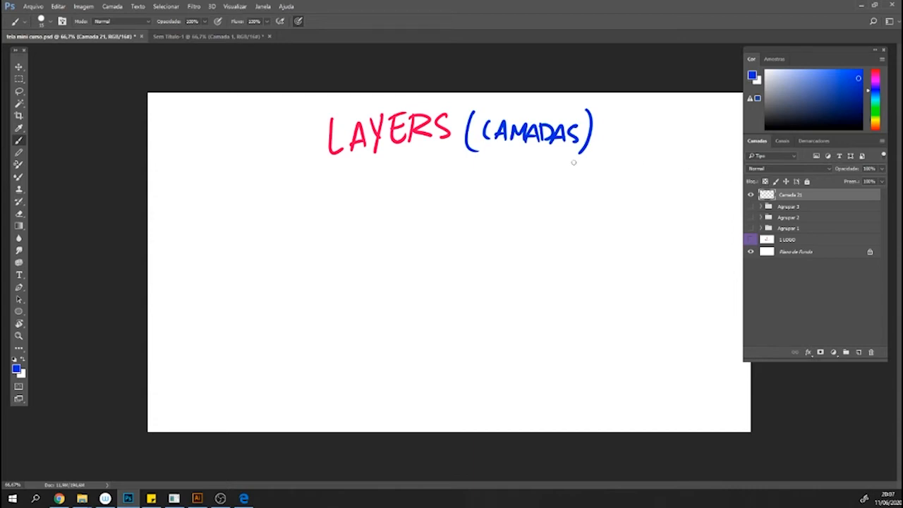
Switch to the Sem Título-1 document, delete its Camada 1 layer, and add a fresh empty layer above the background.
click(211, 39)
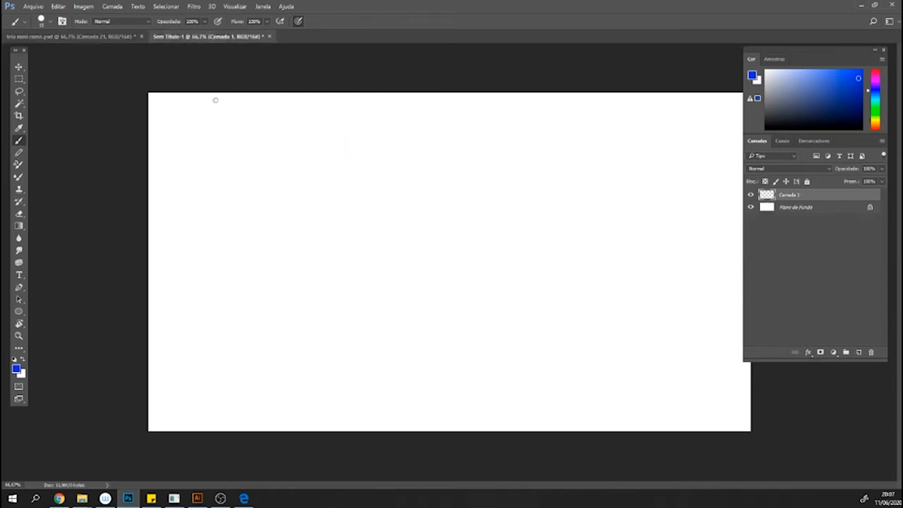
click(870, 352)
click(430, 184)
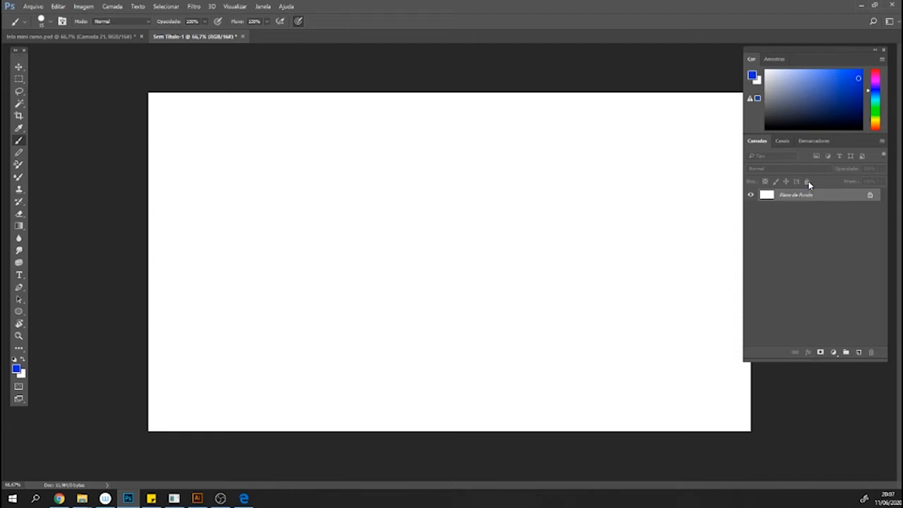
click(858, 352)
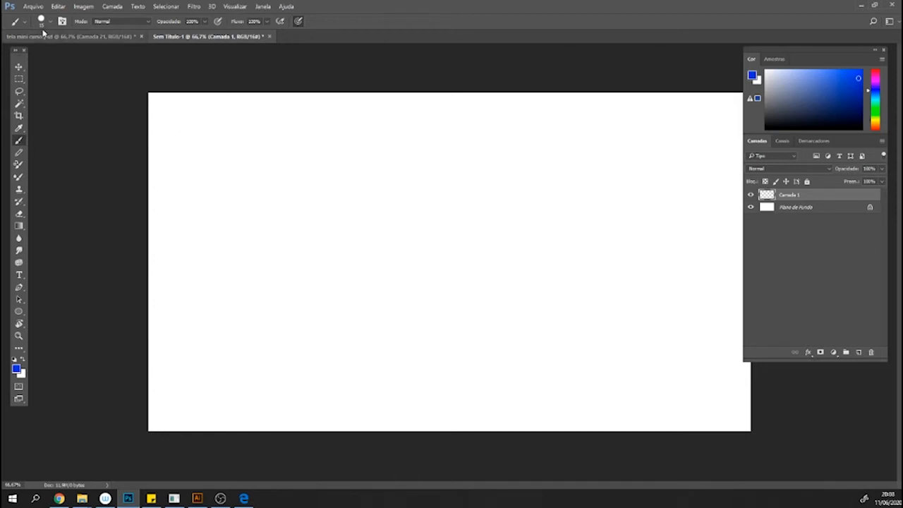
Paint a band of crossing blue hatch strokes near the top of the canvas and toggle the layer's visibility off and on.
mouse_move(204, 152)
mouse_down()
mouse_move(265, 123)
mouse_move(259, 130)
mouse_move(294, 119)
mouse_up()
drag(246, 146, 341, 112)
drag(293, 139, 399, 109)
drag(331, 140, 440, 109)
drag(373, 139, 467, 108)
drag(402, 138, 471, 123)
mouse_move(254, 136)
mouse_down()
mouse_move(332, 124)
mouse_move(425, 134)
mouse_move(471, 122)
mouse_up()
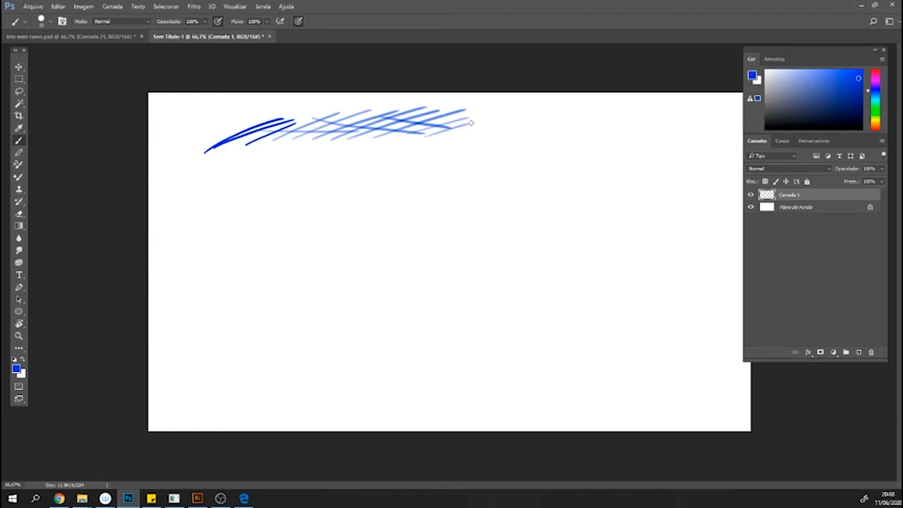
click(751, 195)
click(751, 195)
Add a second layer and paint broad dark green and magenta strokes with an enlarged brush, overlapping the blue hatching.
click(858, 352)
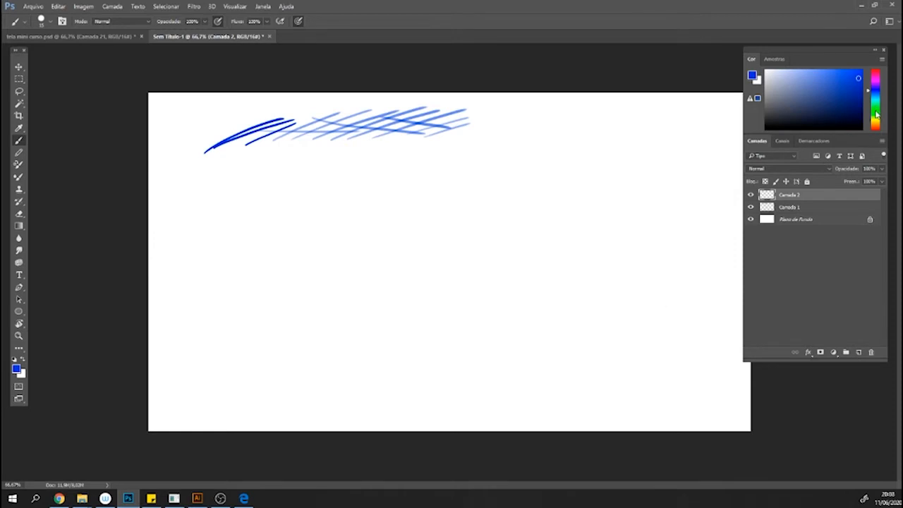
click(874, 115)
click(860, 95)
click(46, 21)
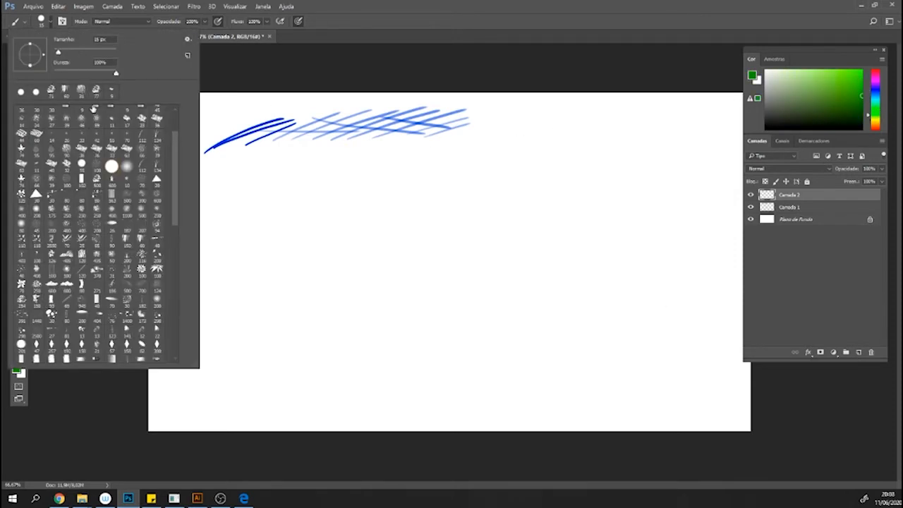
click(402, 23)
mouse_move(413, 151)
mouse_down()
mouse_move(493, 127)
mouse_move(557, 127)
mouse_move(510, 161)
mouse_move(478, 152)
mouse_up()
drag(451, 122, 566, 131)
click(874, 79)
mouse_move(335, 160)
mouse_down()
mouse_move(403, 143)
mouse_move(333, 170)
mouse_move(400, 153)
mouse_move(425, 165)
mouse_move(402, 171)
mouse_move(445, 168)
mouse_up()
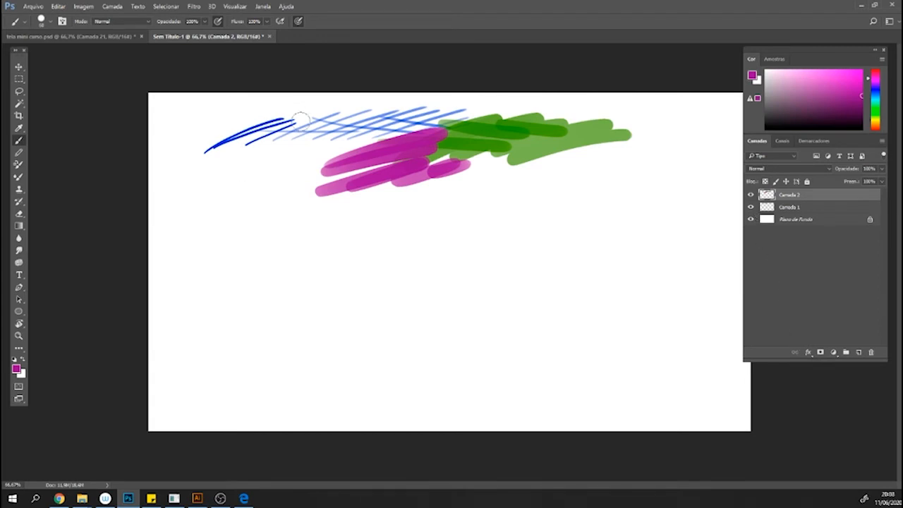
Hide Camada 1 and Camada 2 in turn to compare their contents, and show both again.
click(751, 207)
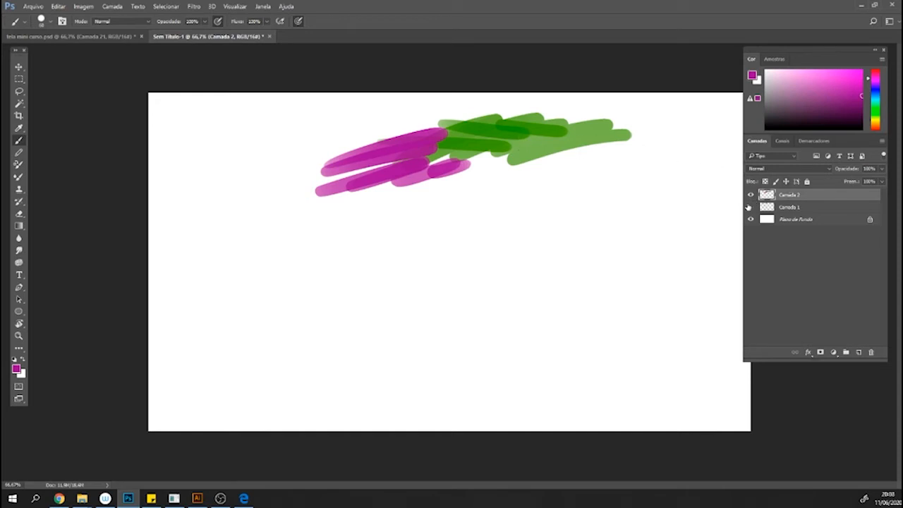
click(751, 195)
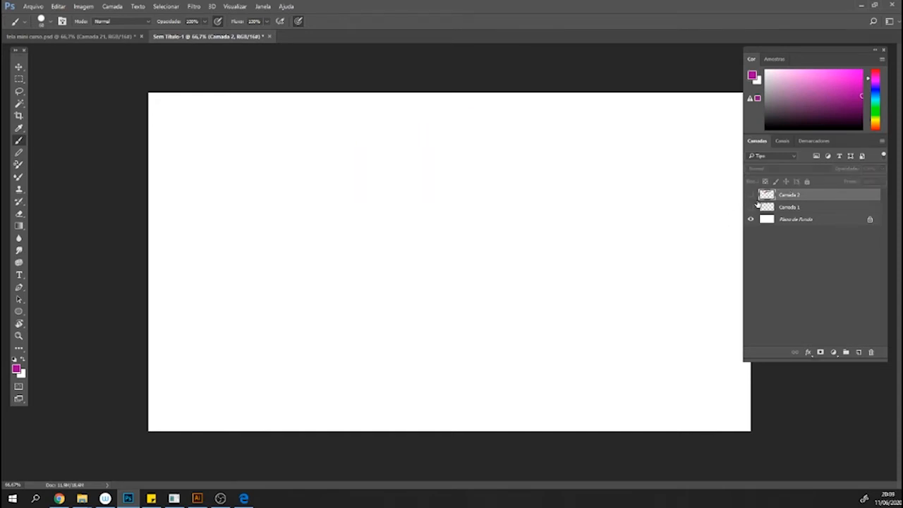
click(751, 194)
click(750, 206)
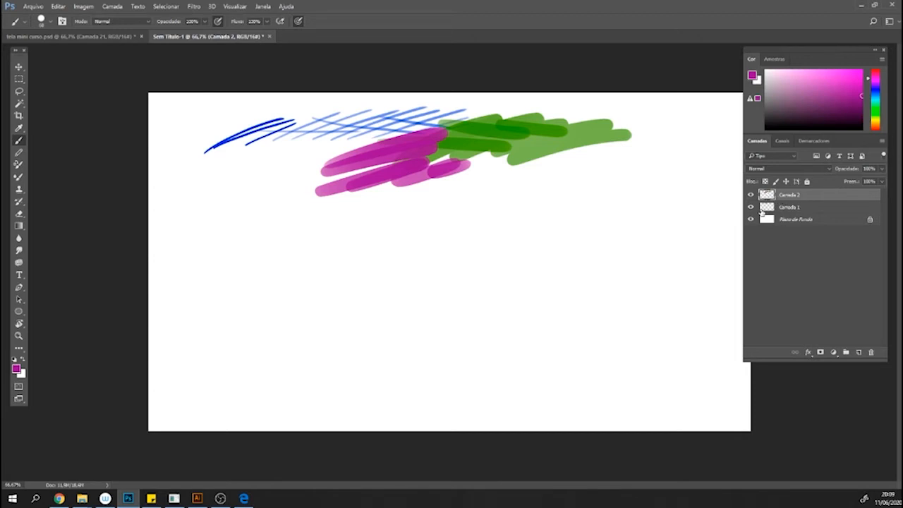
Move the green and magenta strokes down to the middle of the canvas and shift the blue hatching down and right.
click(19, 68)
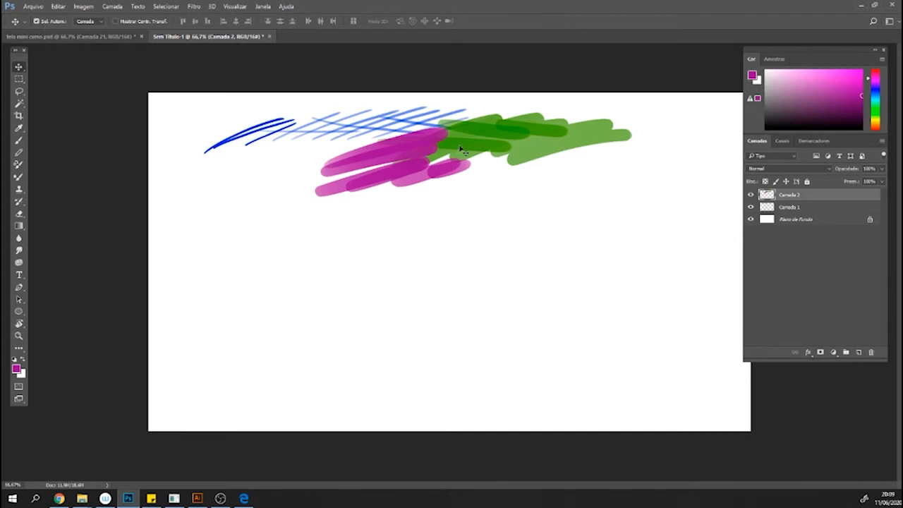
mouse_move(472, 146)
mouse_down()
mouse_move(483, 185)
mouse_move(573, 210)
mouse_move(530, 222)
mouse_move(603, 198)
mouse_move(570, 262)
mouse_move(554, 247)
mouse_move(595, 199)
mouse_move(356, 239)
mouse_move(521, 275)
mouse_move(495, 286)
mouse_up()
mouse_move(231, 146)
mouse_down()
mouse_move(216, 222)
mouse_move(392, 144)
mouse_move(271, 251)
mouse_move(326, 154)
mouse_move(337, 220)
mouse_move(246, 248)
mouse_move(310, 170)
mouse_move(356, 219)
mouse_move(317, 264)
mouse_move(249, 235)
mouse_move(265, 216)
mouse_up()
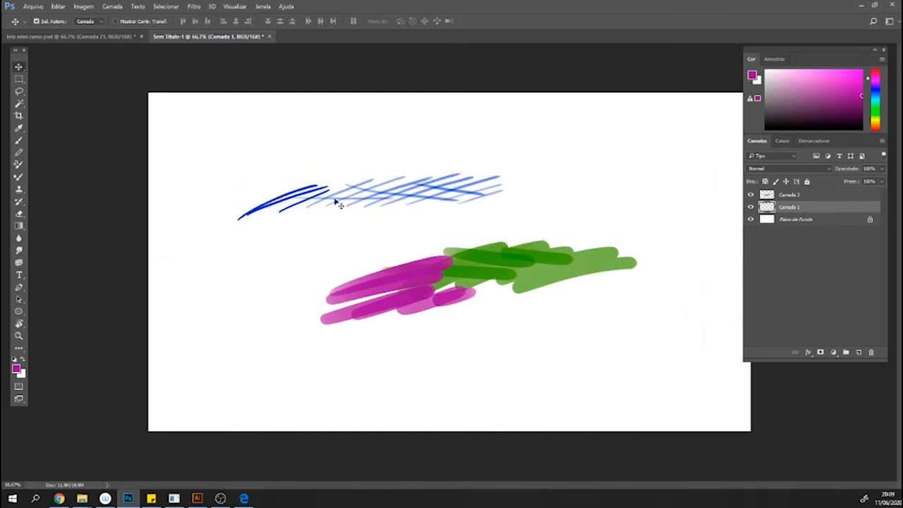
mouse_move(487, 267)
mouse_down()
mouse_move(490, 308)
mouse_move(492, 259)
mouse_up()
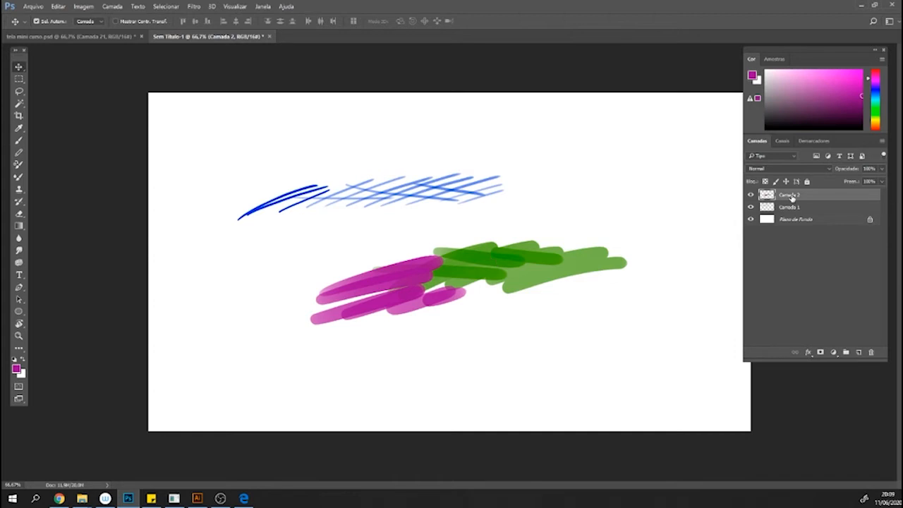
Paint two orange-brown diagonal strokes below the green area and two short ones near the canvas's lower left on Camada 2.
click(19, 139)
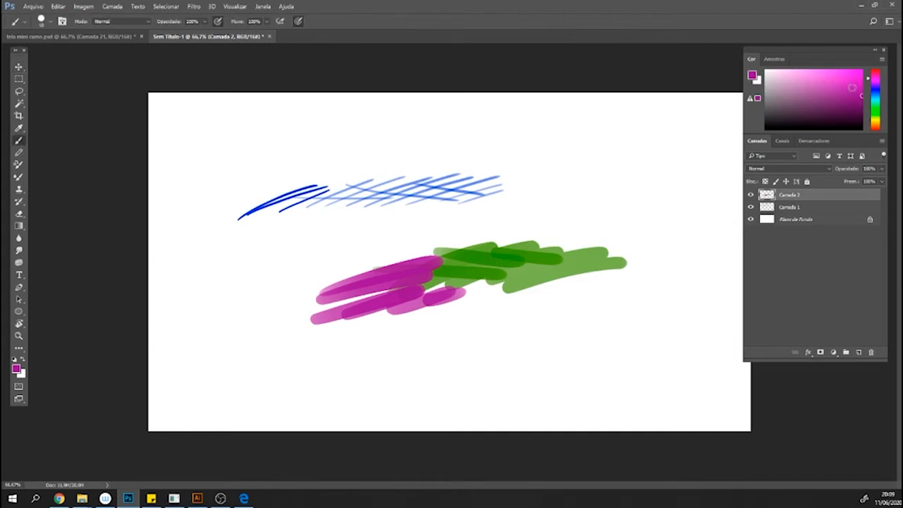
drag(875, 92, 876, 125)
drag(541, 341, 612, 299)
drag(570, 354, 633, 327)
drag(372, 367, 408, 375)
drag(296, 374, 315, 381)
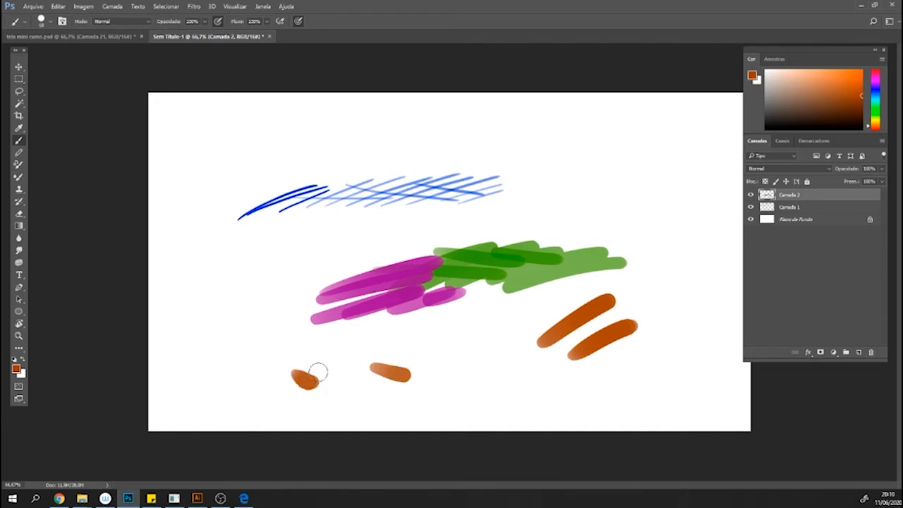
Move the Camada 2 strokes slightly right and down, and the blue hatching slightly up and right.
click(21, 65)
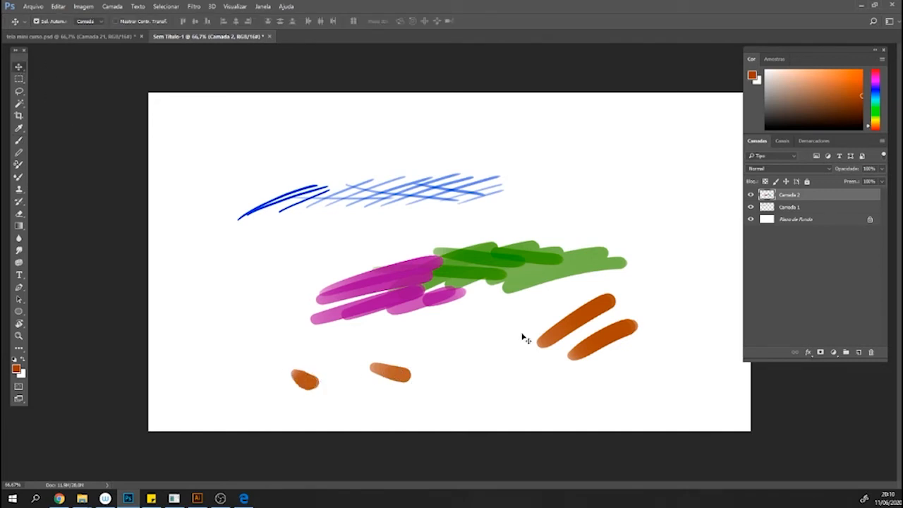
mouse_move(499, 260)
mouse_down()
mouse_move(607, 201)
mouse_move(416, 241)
mouse_move(536, 280)
mouse_move(528, 268)
mouse_up()
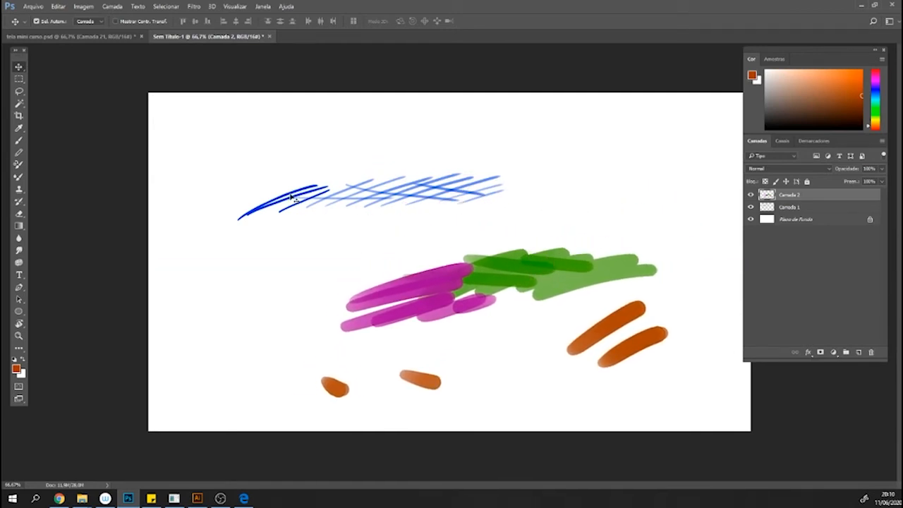
mouse_move(287, 203)
mouse_down()
mouse_move(259, 203)
mouse_move(317, 217)
mouse_move(338, 210)
mouse_move(328, 189)
mouse_move(306, 203)
mouse_move(301, 185)
mouse_up()
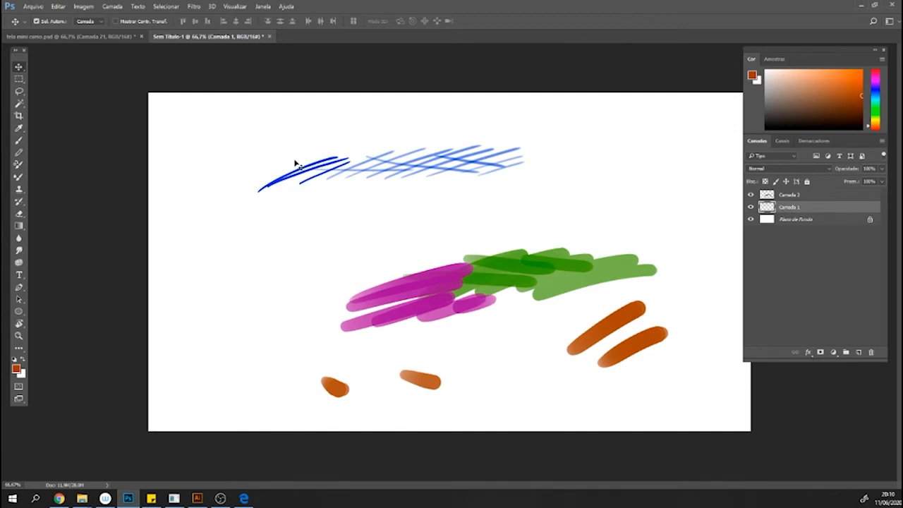
Add a new layer above Camada 2 and handwrite "CTRL+T" in orange-brown with a smaller brush, right of the blue hatching.
click(813, 198)
click(858, 352)
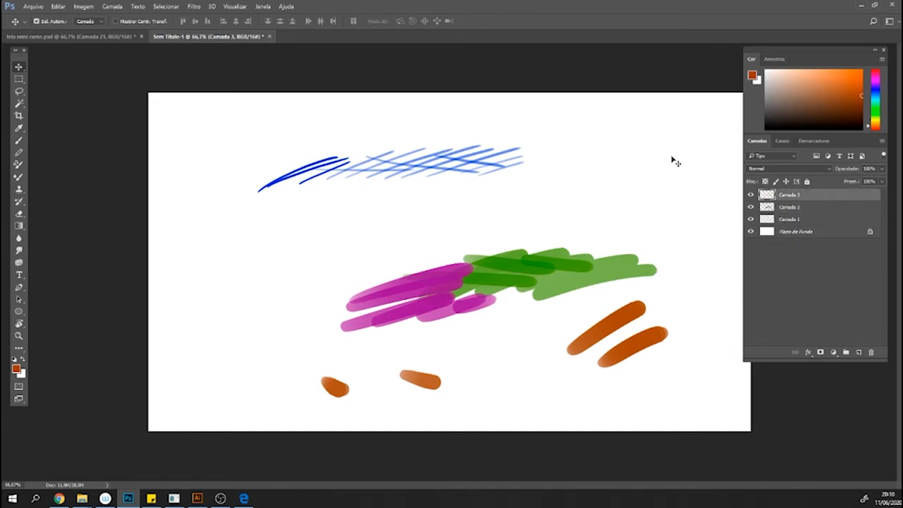
click(19, 139)
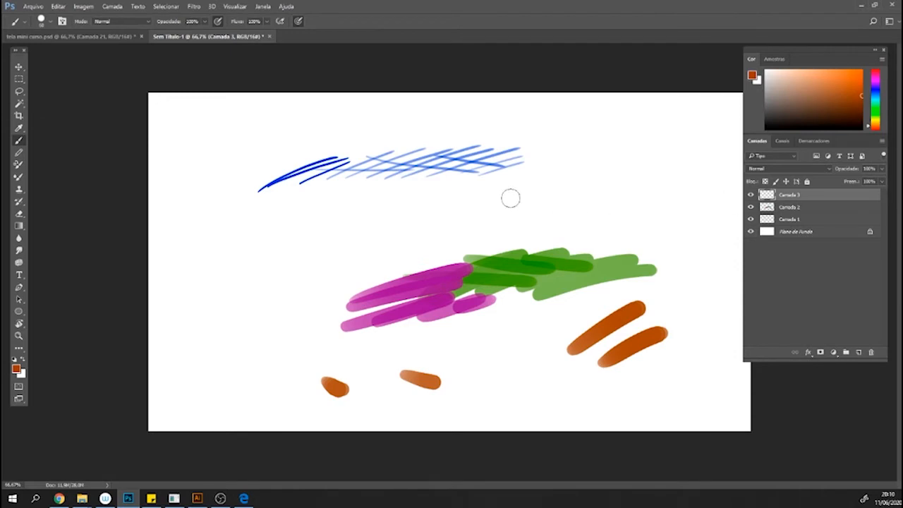
mouse_move(576, 151)
mouse_down()
mouse_move(579, 167)
mouse_move(599, 147)
mouse_move(608, 157)
mouse_move(635, 143)
mouse_move(662, 160)
mouse_up()
drag(647, 145, 674, 142)
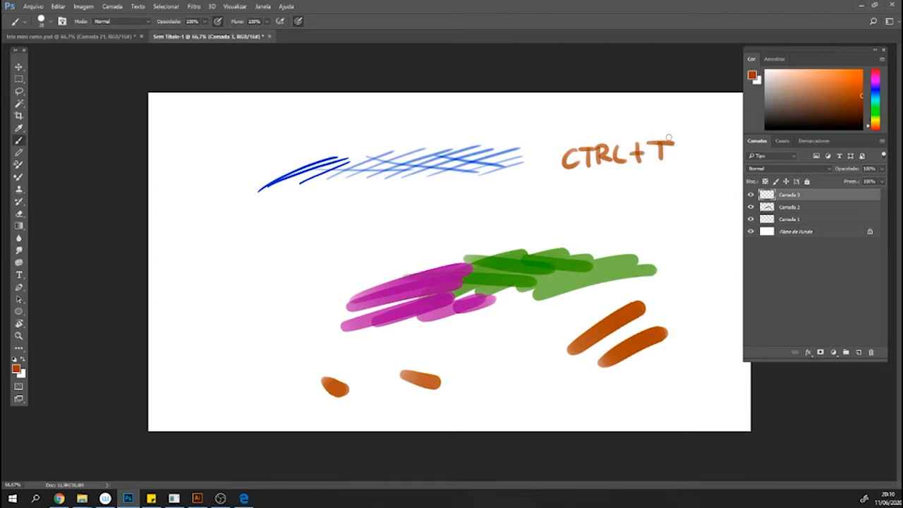
Free-transform the "CTRL+T" lettering on Camada 3, shifting it slightly and enlarging it mainly in height beside the blue hatching.
key(ctrl+t)
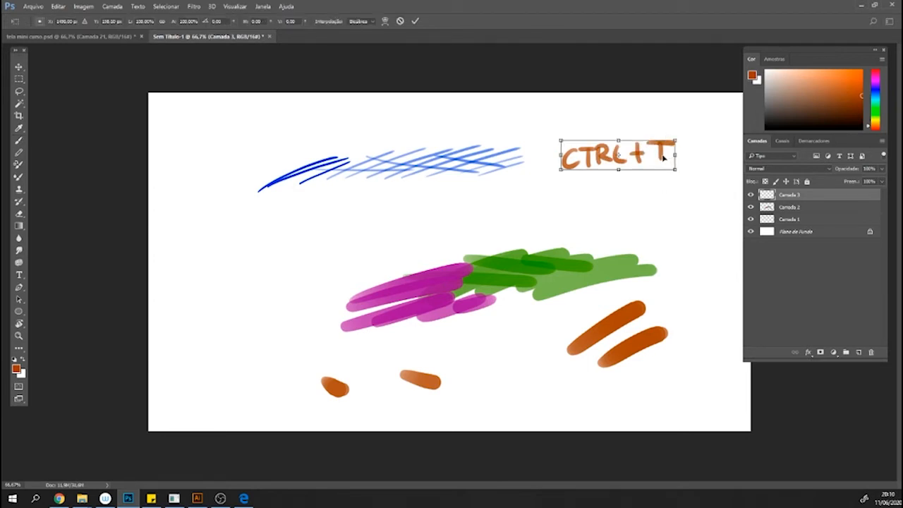
scroll(674, 142, up, 1)
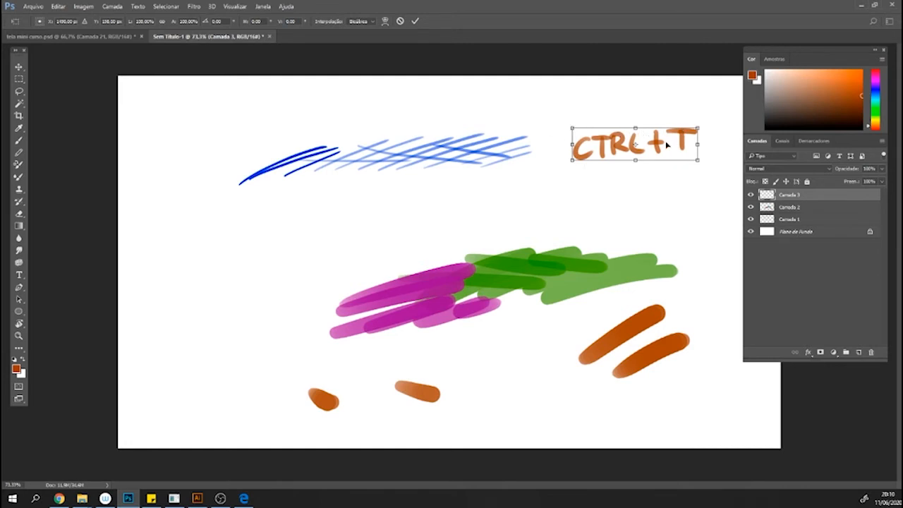
mouse_move(658, 142)
mouse_down()
mouse_move(549, 239)
mouse_move(328, 201)
mouse_move(297, 296)
mouse_move(656, 147)
mouse_up()
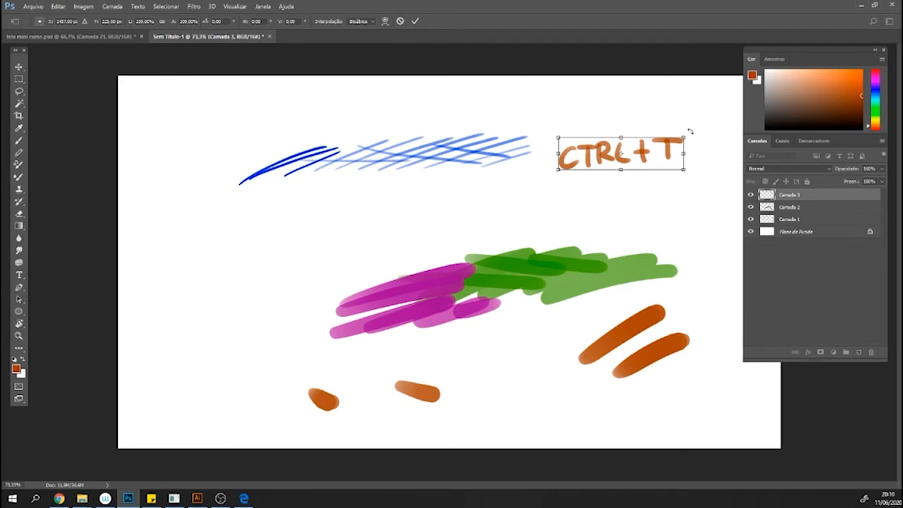
mouse_move(691, 132)
mouse_down()
mouse_move(677, 106)
mouse_move(612, 98)
mouse_move(578, 182)
mouse_move(673, 146)
mouse_move(665, 98)
mouse_move(607, 193)
mouse_move(667, 112)
mouse_move(586, 189)
mouse_move(677, 131)
mouse_move(678, 157)
mouse_move(687, 129)
mouse_up()
drag(620, 170, 620, 225)
drag(556, 181, 522, 182)
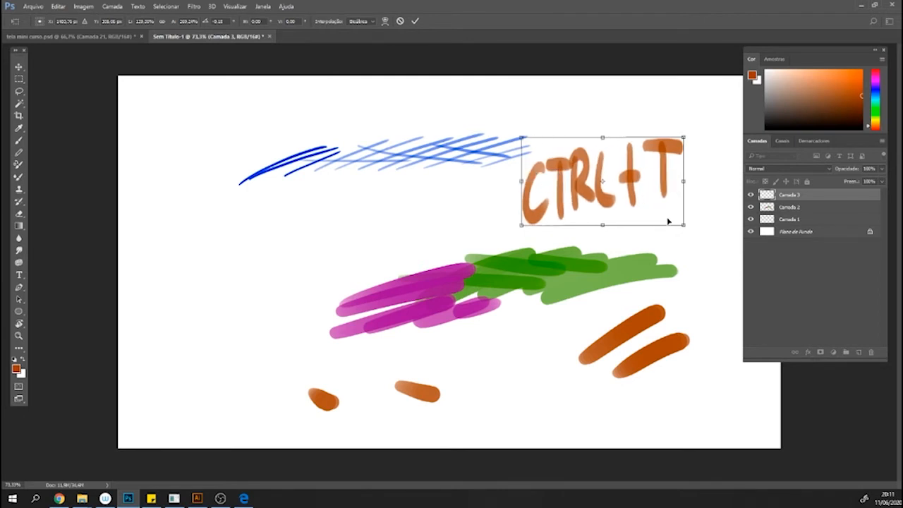
drag(521, 225, 560, 230)
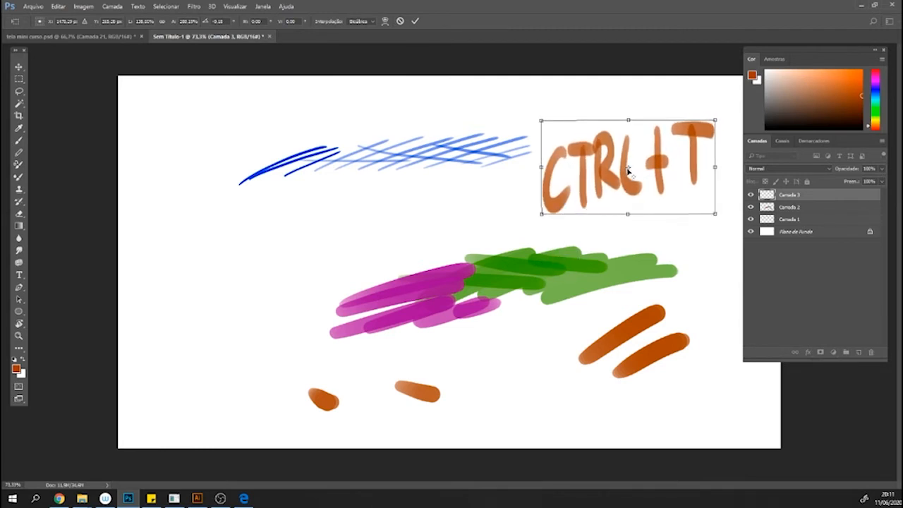
Try rotating the "CTRL+T" lettering about its lower-left corner, then return the pivot to its center and apply the transformation.
drag(629, 170, 636, 168)
drag(628, 170, 541, 213)
drag(540, 113, 565, 171)
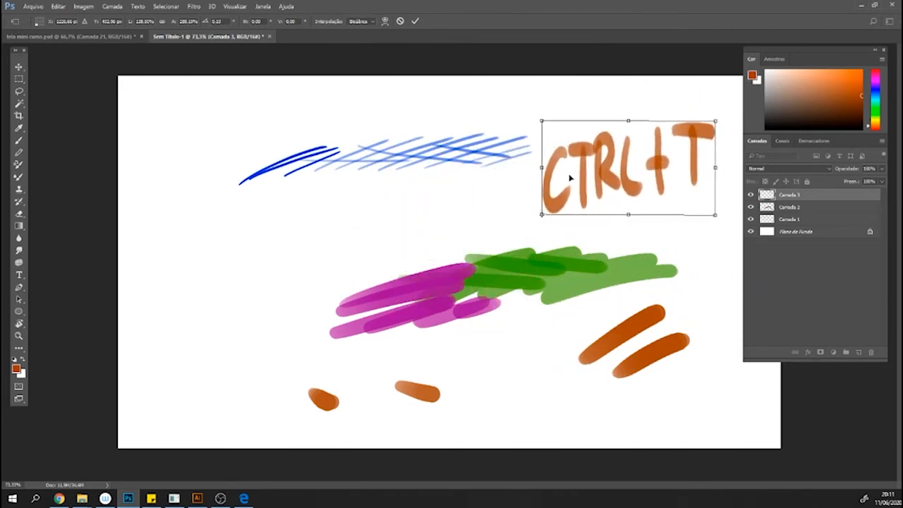
drag(543, 217, 628, 168)
key(Return)
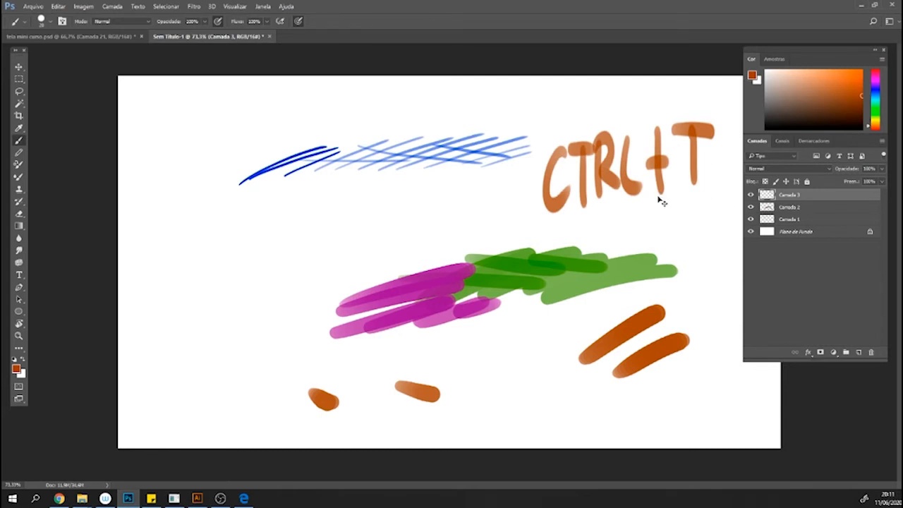
Move the "CTRL+T" lettering below the blue hatching and narrow its upper edge with a Perspective transformation.
key(ctrl+t)
drag(661, 173, 356, 237)
right_click(356, 237)
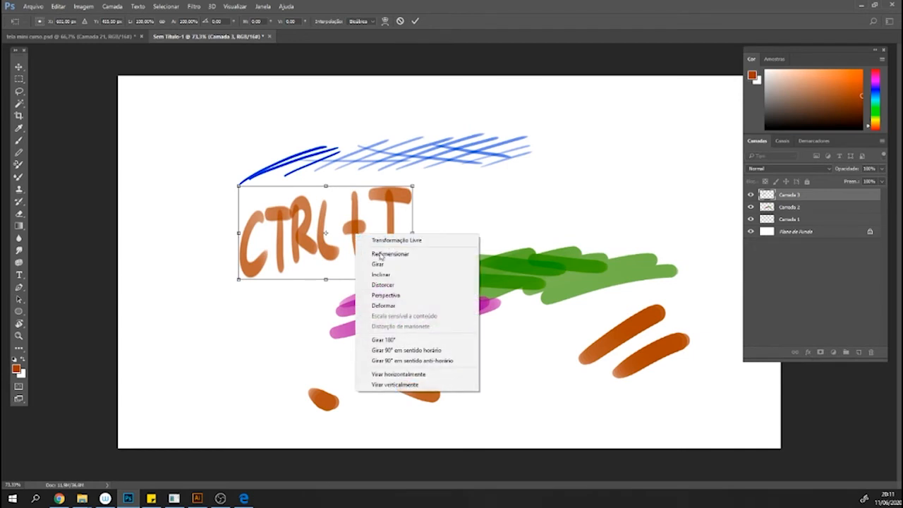
click(388, 296)
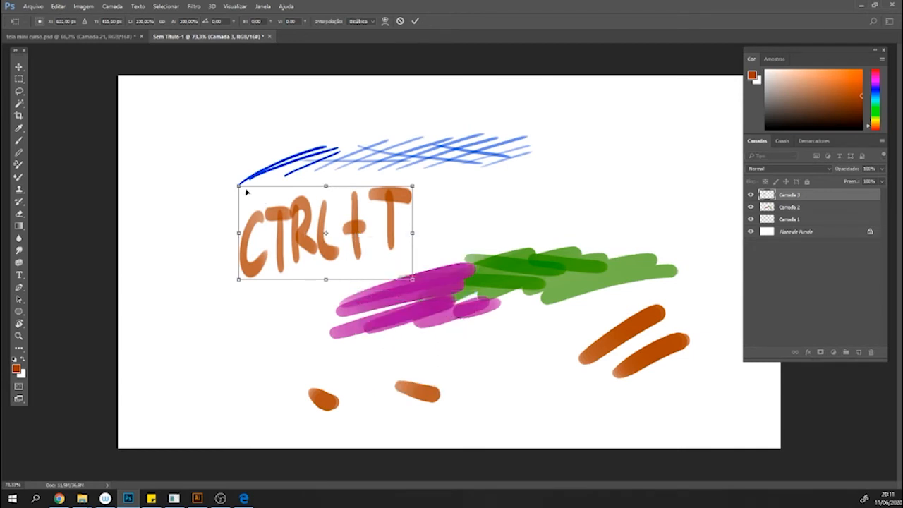
drag(238, 187, 295, 187)
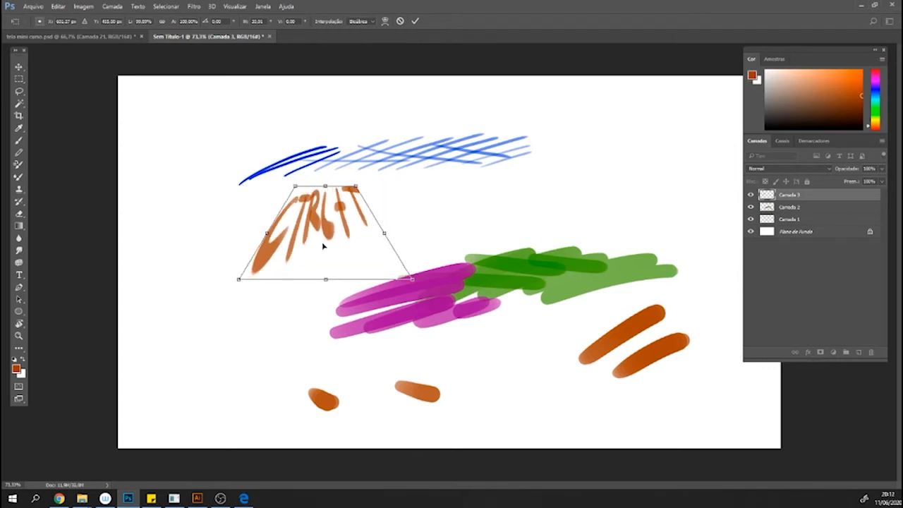
key(Return)
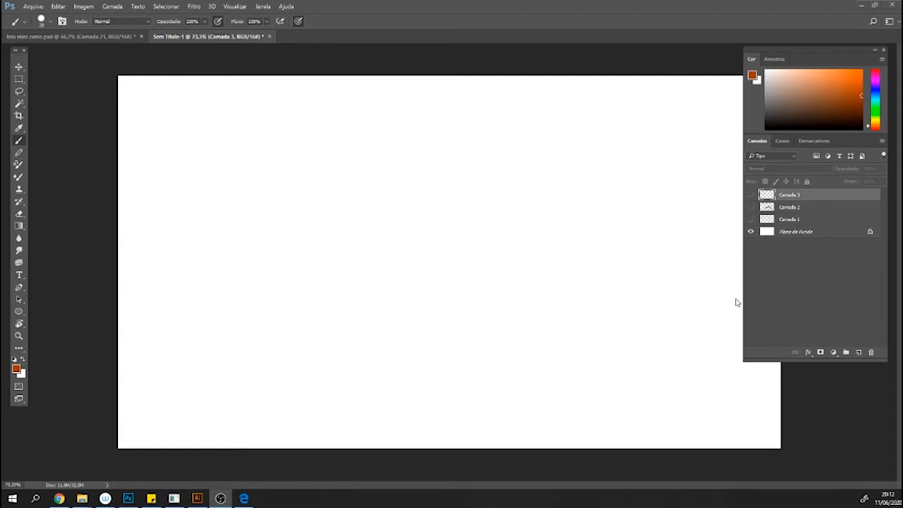
Show Camada 1, Camada 2 and Camada 3, then hide all three again.
click(750, 219)
click(750, 206)
click(750, 194)
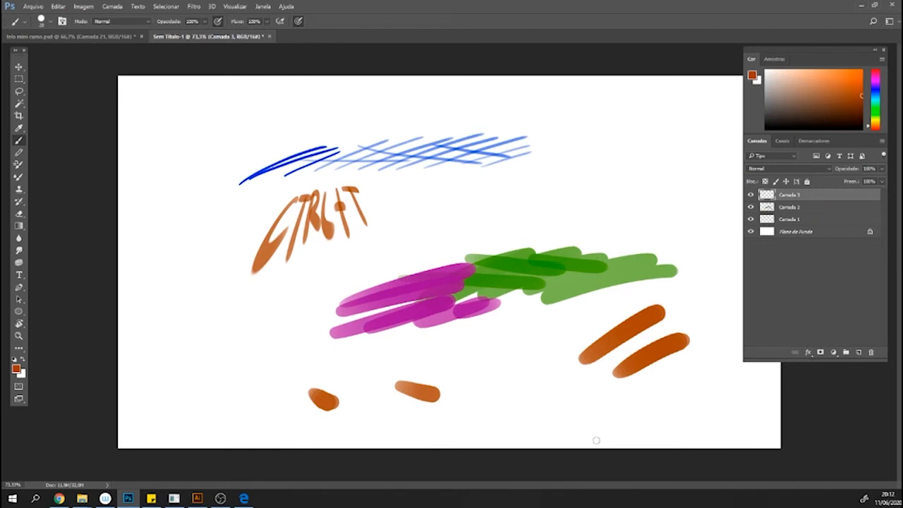
click(751, 195)
click(750, 206)
click(750, 218)
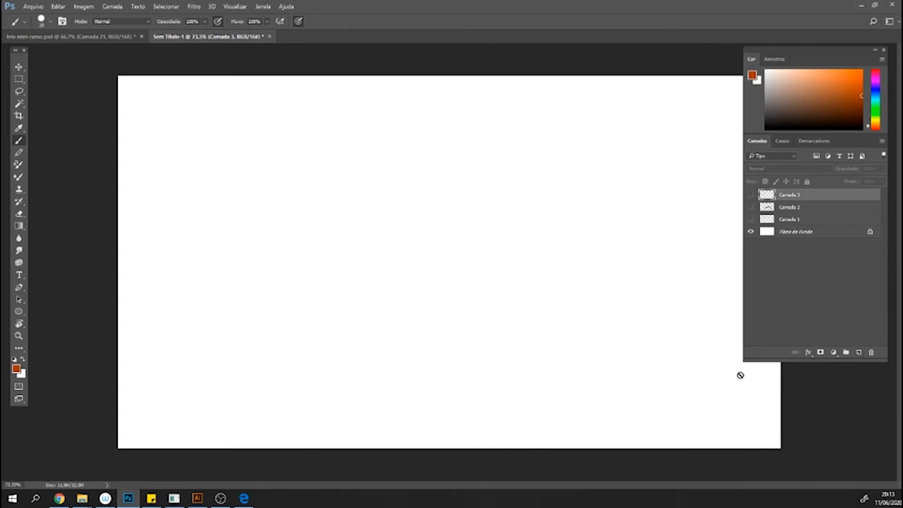
Add two new layers and paint an orange-brown zigzag on Camada 4 in the middle of the canvas.
click(859, 352)
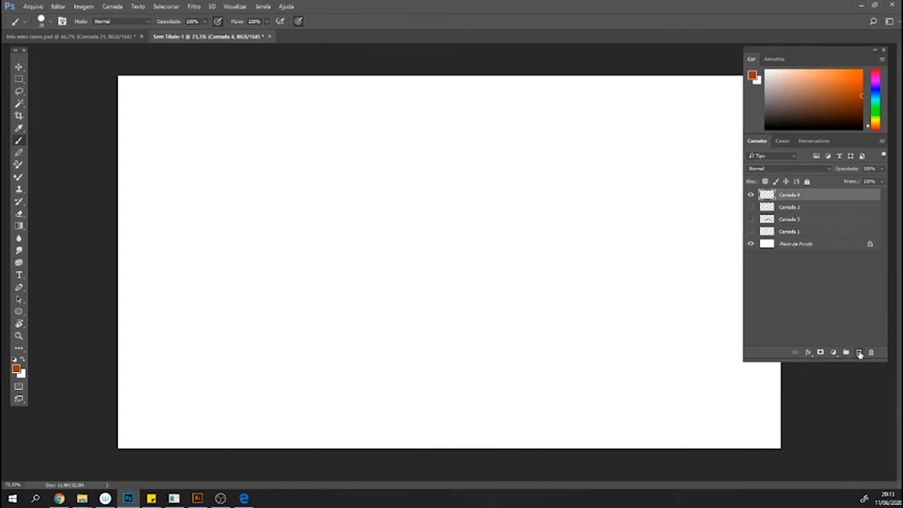
click(858, 352)
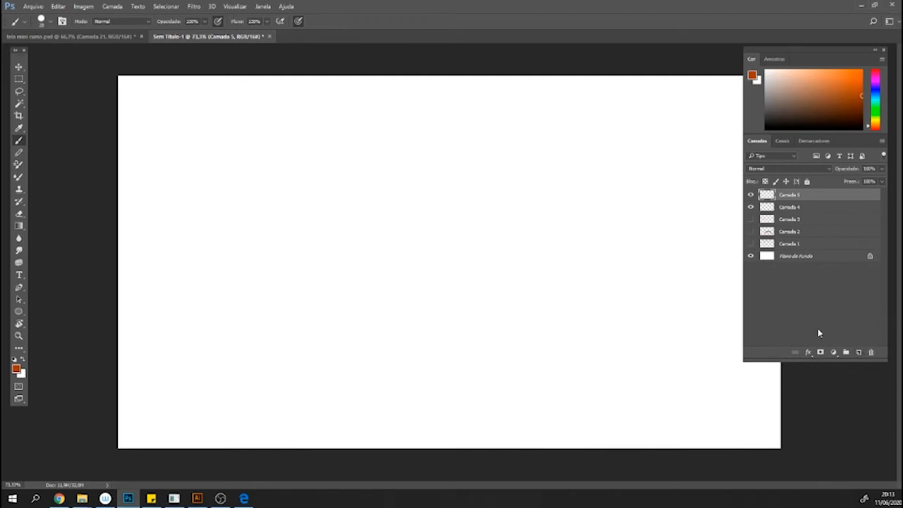
click(809, 208)
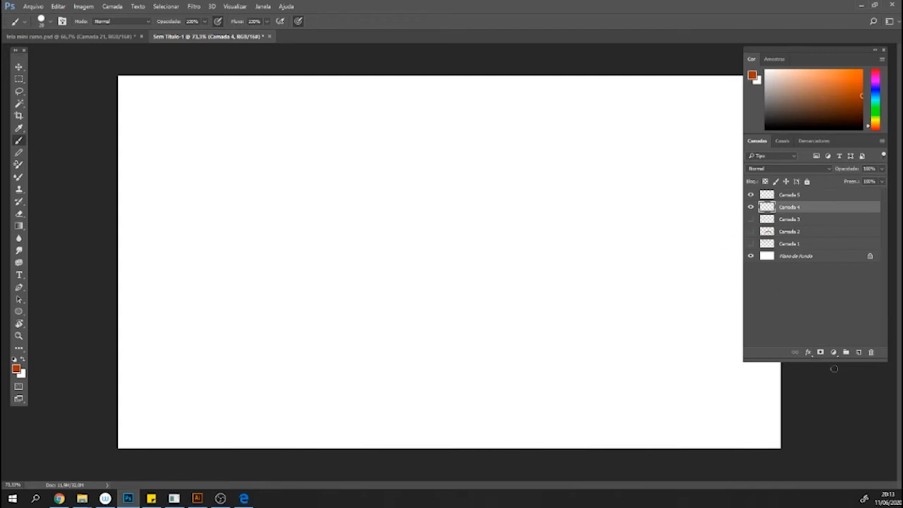
mouse_move(518, 168)
mouse_down()
mouse_move(457, 191)
mouse_move(528, 200)
mouse_move(578, 247)
mouse_move(595, 287)
mouse_up()
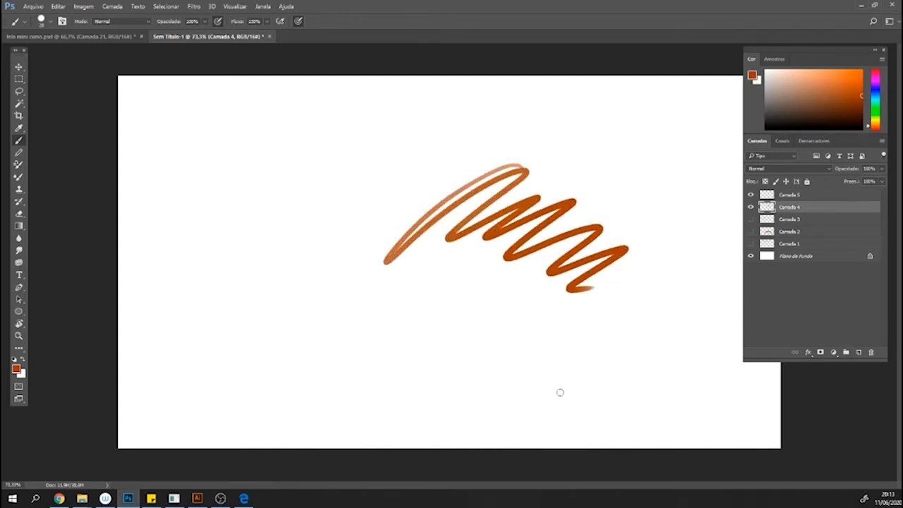
Delete Camada 4 and make Camada 3, Camada 2 and Camada 1 visible.
click(871, 352)
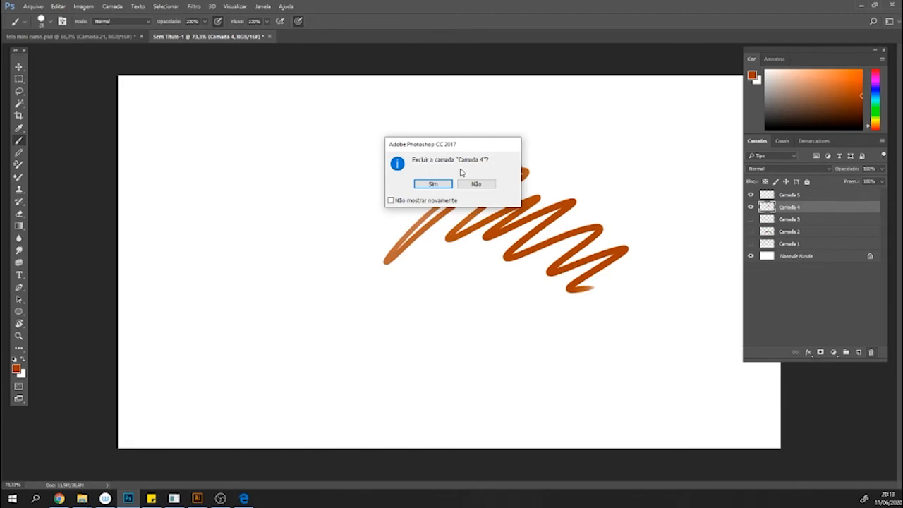
click(435, 186)
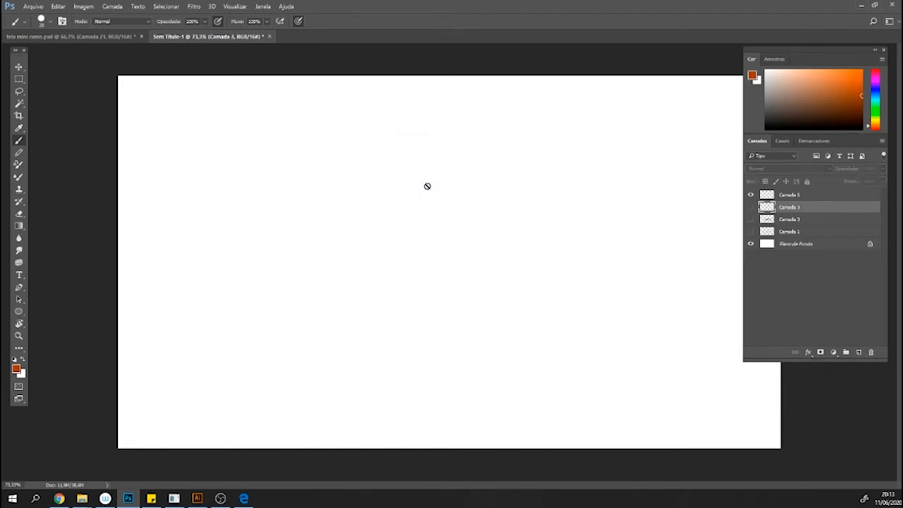
drag(750, 206, 751, 233)
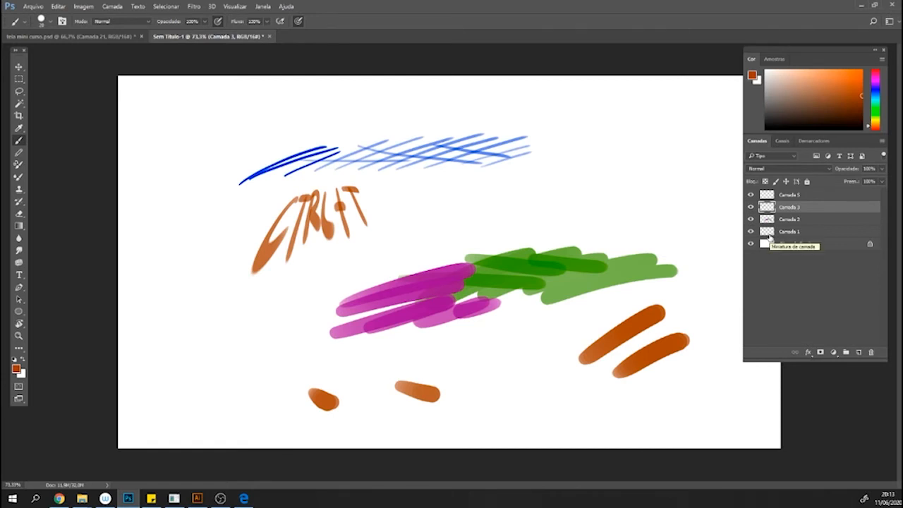
Delete all layers from Camada 5 down to Camada 1 together, keeping only the background.
click(799, 196)
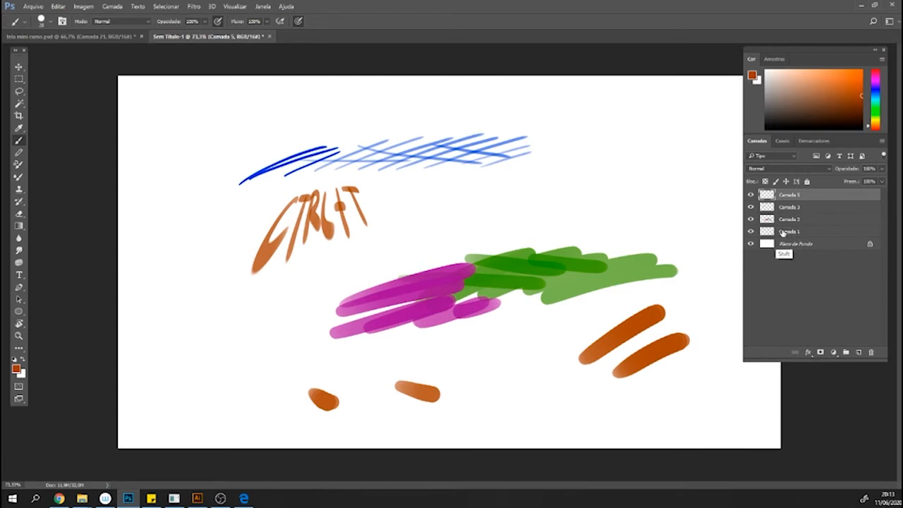
shift+click(791, 232)
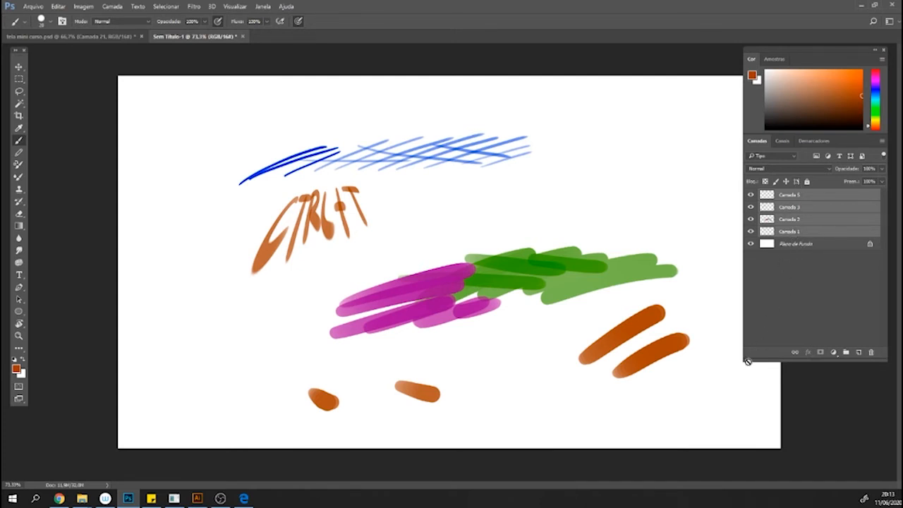
click(871, 353)
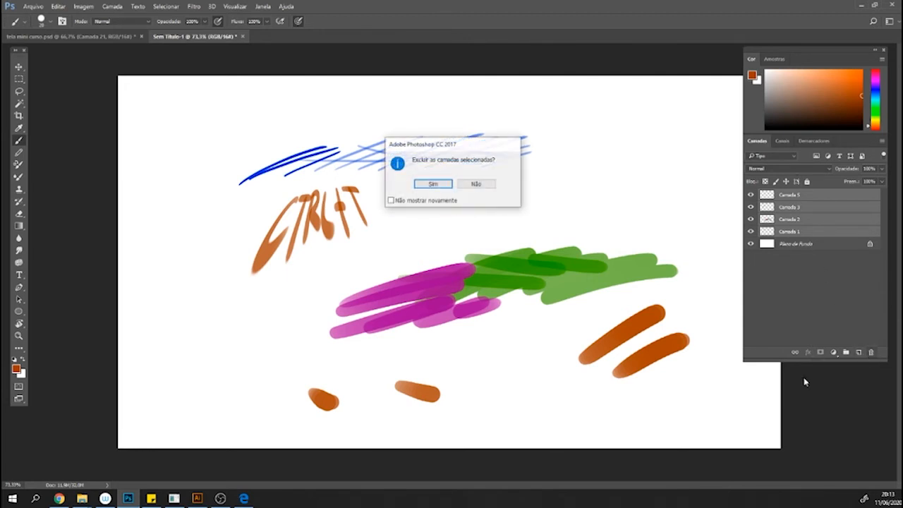
click(435, 184)
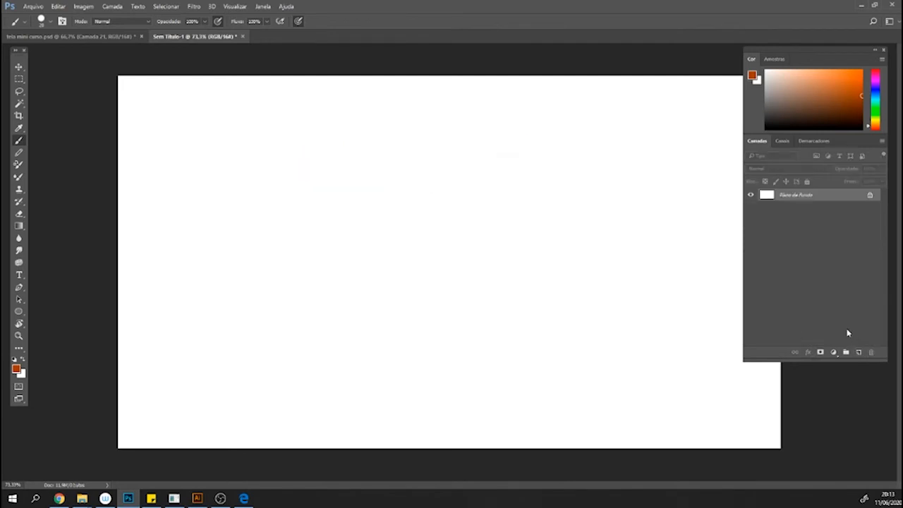
Add a new layer and paint five parallel blue diagonal strokes in the canvas's upper left.
click(859, 351)
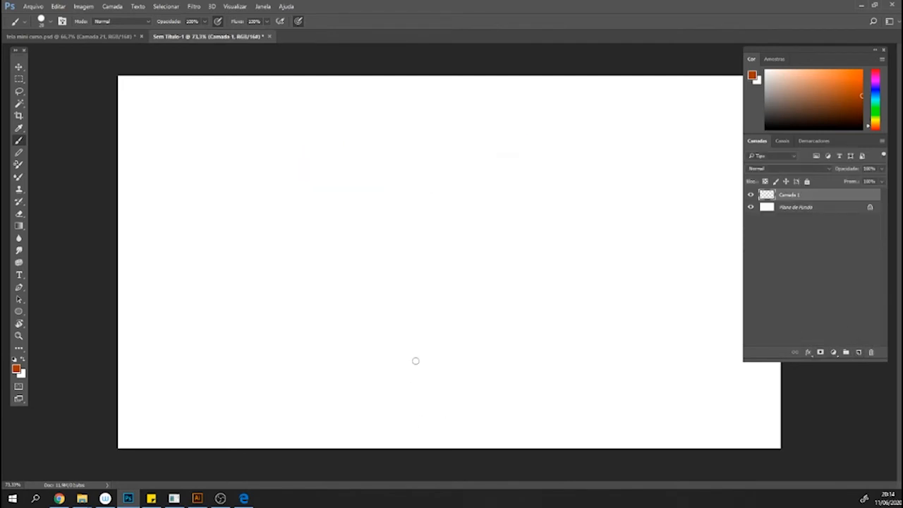
click(866, 91)
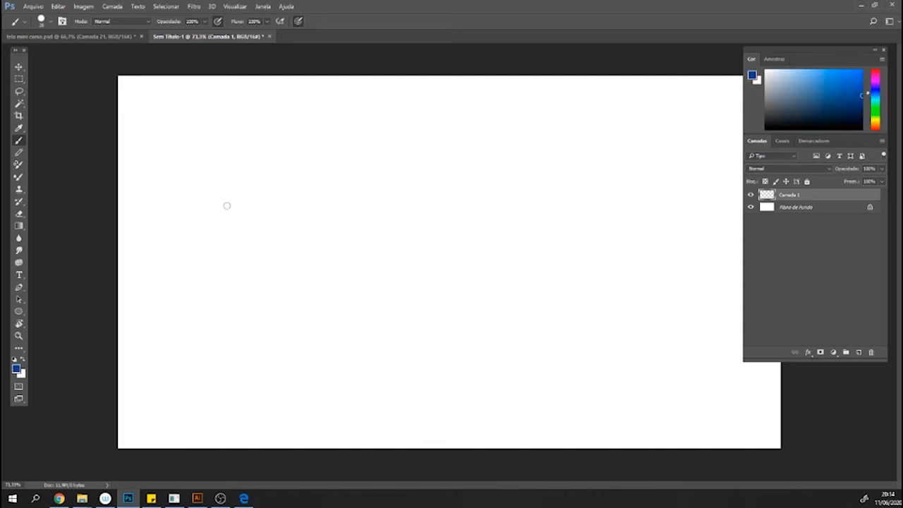
drag(224, 209, 329, 116)
drag(248, 198, 347, 116)
mouse_move(282, 184)
mouse_down()
mouse_move(338, 137)
mouse_move(378, 129)
mouse_up()
mouse_move(342, 167)
mouse_down()
mouse_move(388, 133)
mouse_move(534, 124)
mouse_up()
Add a second layer and paint four nearly horizontal red strokes to the right of the blue ones.
click(859, 352)
click(875, 127)
drag(405, 153, 524, 135)
drag(423, 167, 524, 148)
drag(437, 179, 496, 168)
Add a third layer and paint four light orange diagonal strokes below the blue ones.
click(859, 352)
click(875, 125)
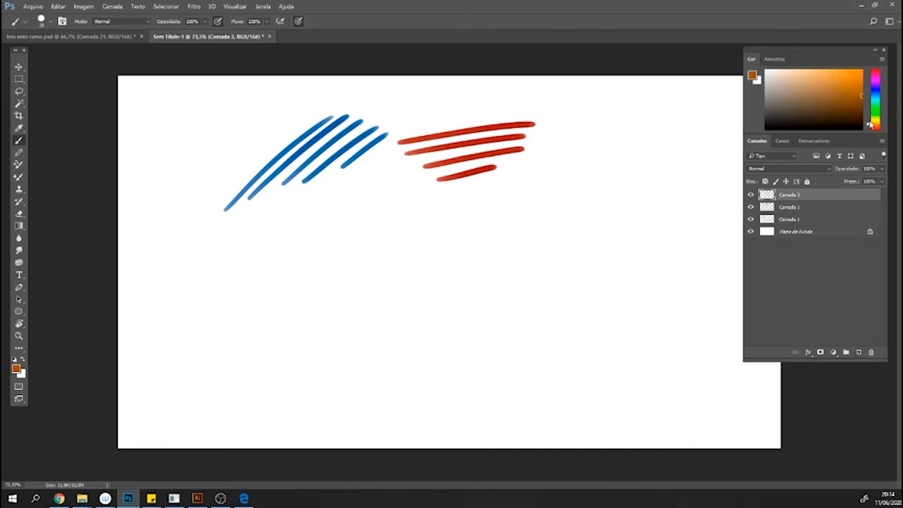
click(822, 69)
drag(244, 254, 355, 194)
drag(275, 248, 372, 195)
drag(318, 239, 403, 198)
drag(354, 235, 416, 206)
Add a fourth layer and paint four green strokes sloping down to the right below the red ones.
click(858, 352)
click(875, 104)
click(824, 87)
click(848, 77)
mouse_move(432, 198)
mouse_down()
mouse_move(508, 243)
mouse_move(516, 227)
mouse_up()
drag(488, 182, 540, 210)
drag(513, 168, 547, 195)
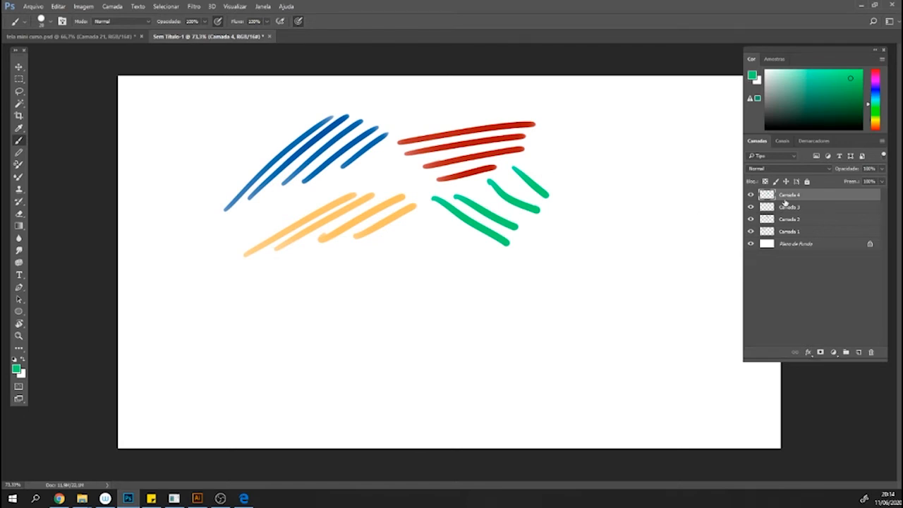
Select Camada 4 through Camada 1 and move the floating color and layers panels inward over the canvas's right edge.
shift+click(790, 236)
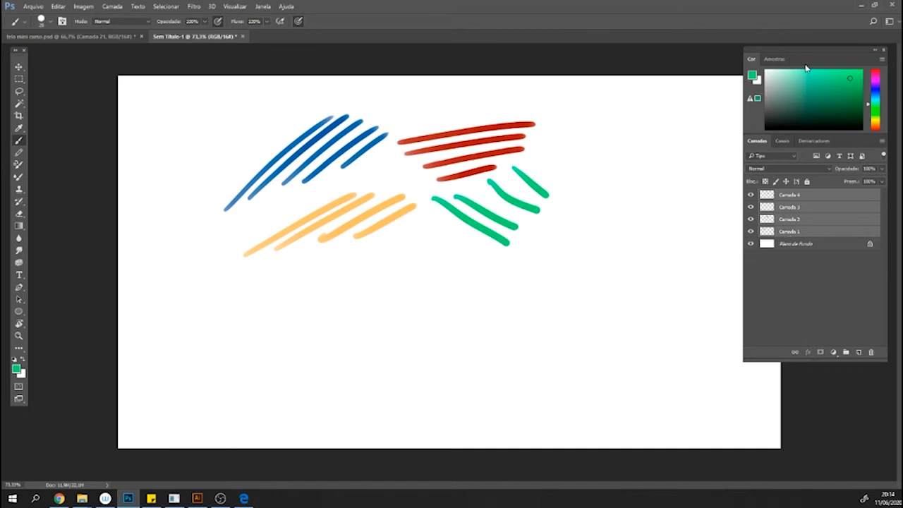
drag(792, 49, 688, 78)
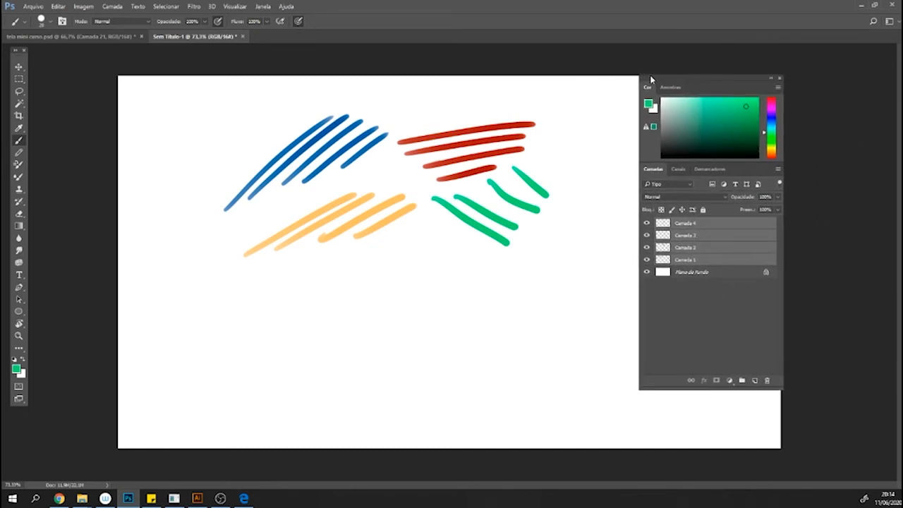
drag(675, 81, 699, 86)
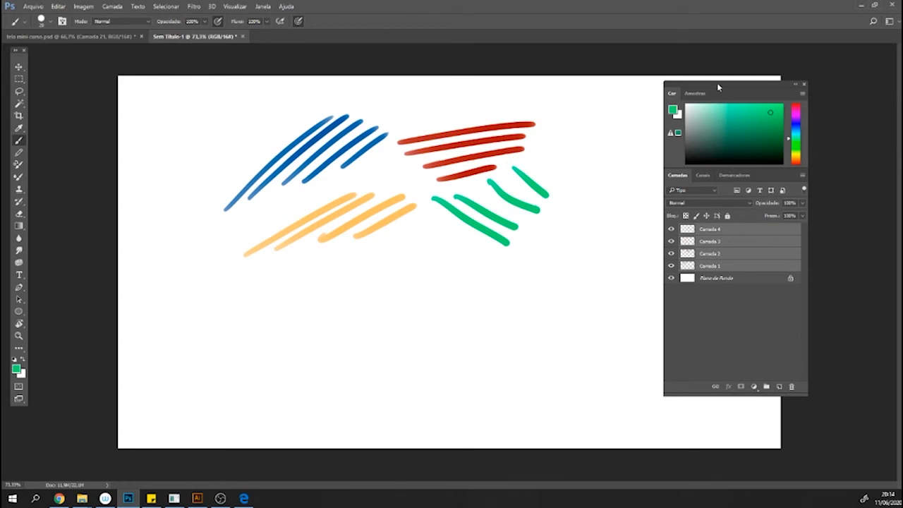
mouse_move(716, 83)
mouse_down()
mouse_move(818, 75)
mouse_move(784, 57)
mouse_move(700, 97)
mouse_move(769, 62)
mouse_move(751, 96)
mouse_move(728, 79)
mouse_up()
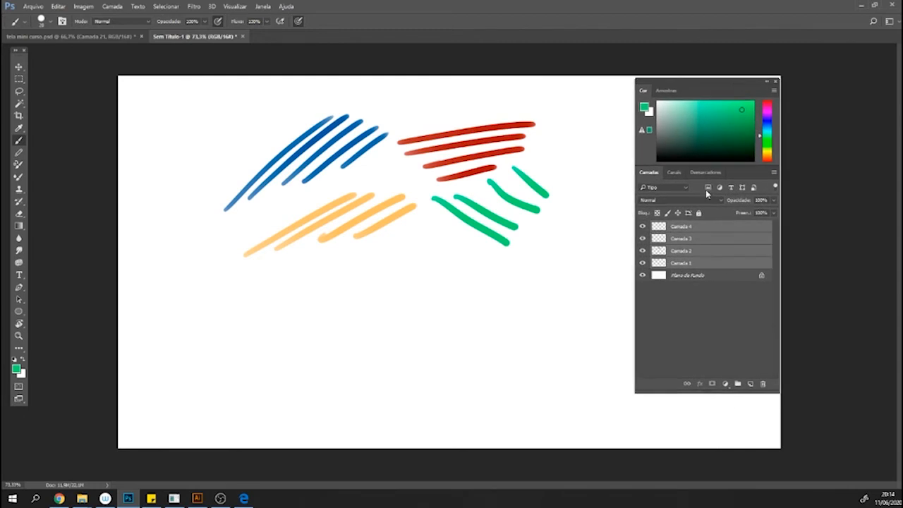
Group Camada 4 through Camada 1 into one layer group.
click(709, 262)
click(692, 229)
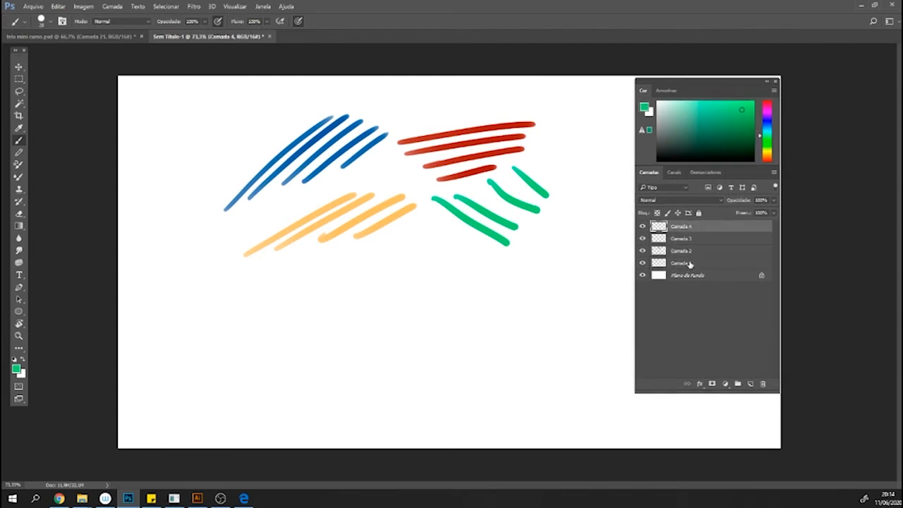
shift+click(690, 263)
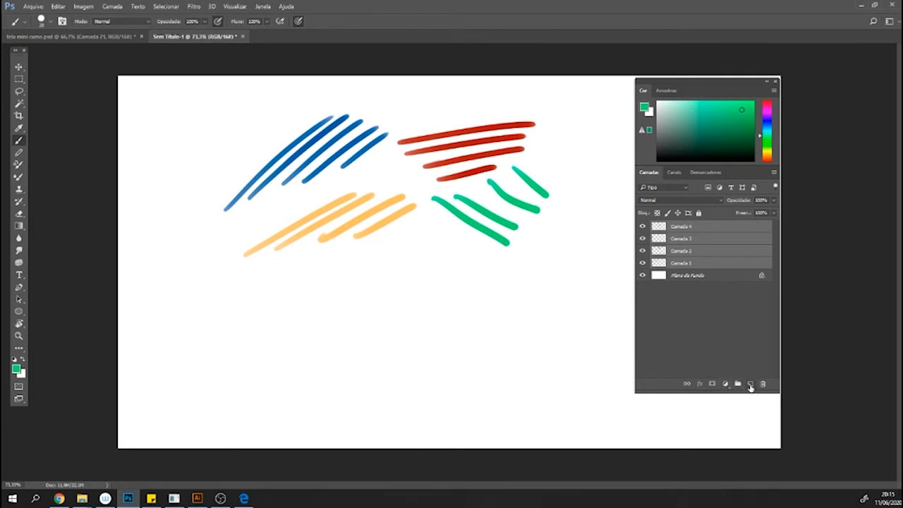
click(738, 383)
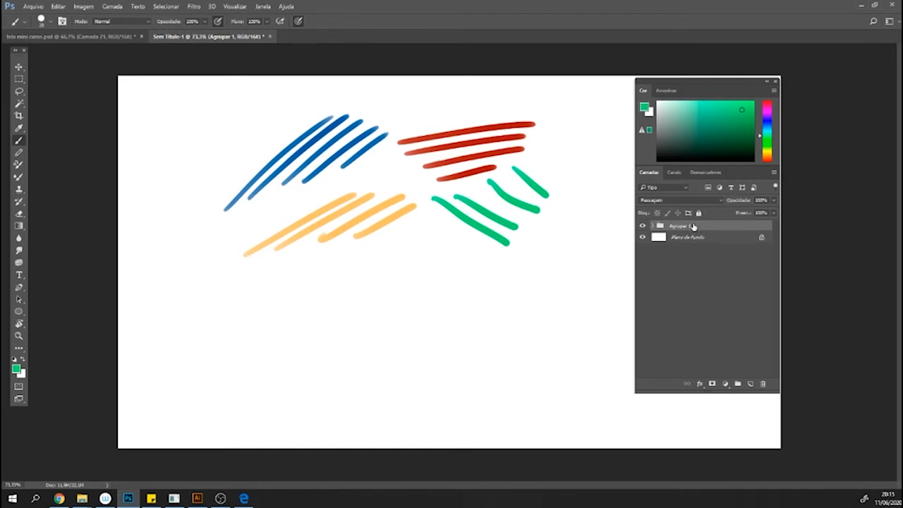
Toggle the visibility of the Agrupar 1 layer group off and on three times to view all strokes hidden and shown together.
click(642, 227)
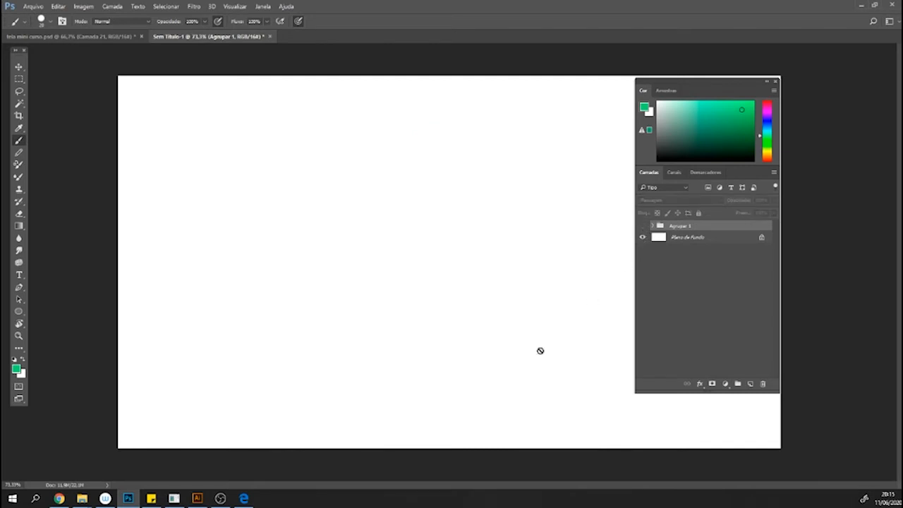
click(643, 227)
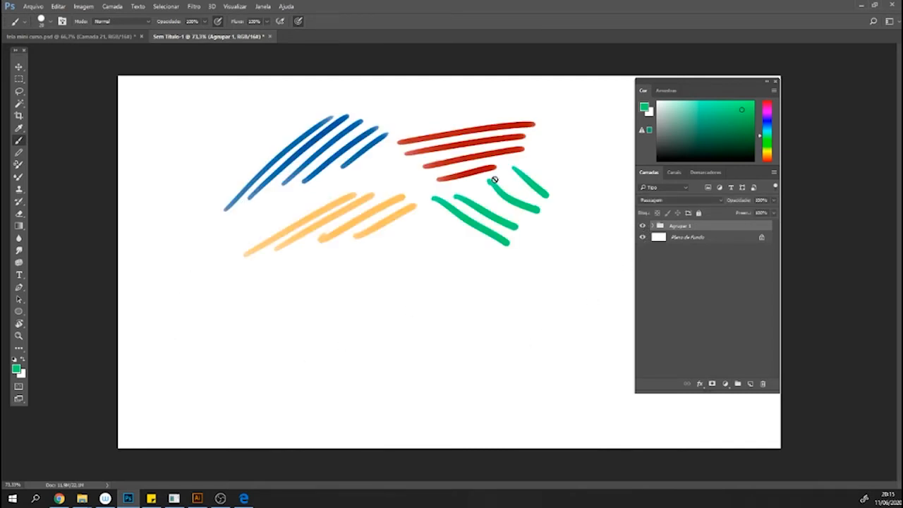
click(643, 226)
click(643, 227)
click(643, 227)
click(642, 226)
click(243, 498)
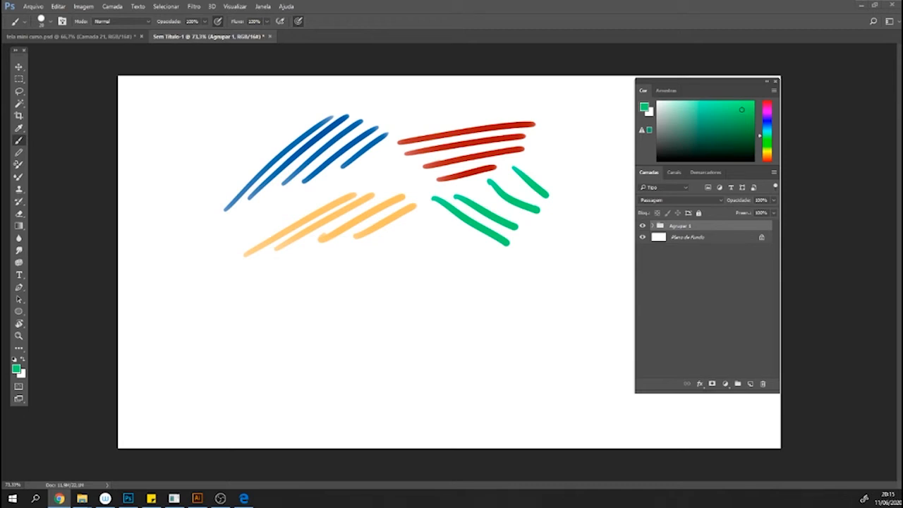
click(710, 234)
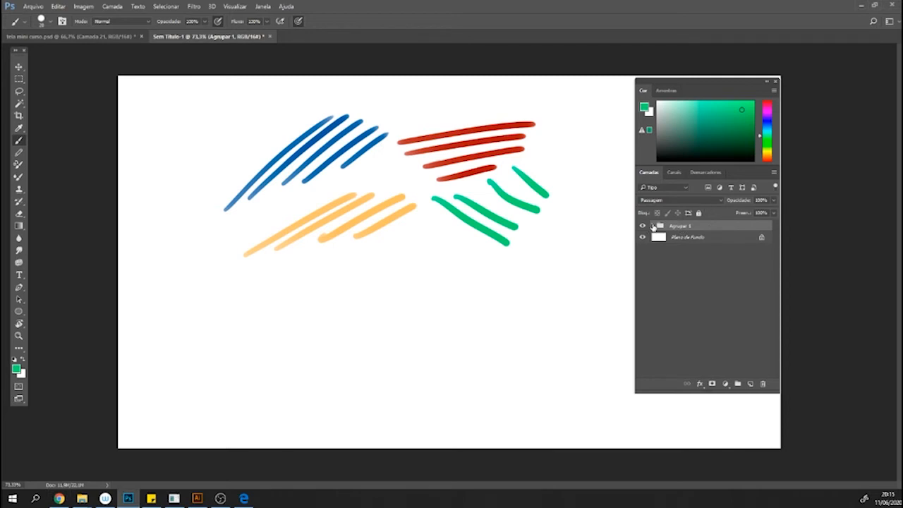
Expand the Agrupar 1 group and toggle the visibility of Camada 4 inside it, leaving the green strokes hidden.
click(652, 226)
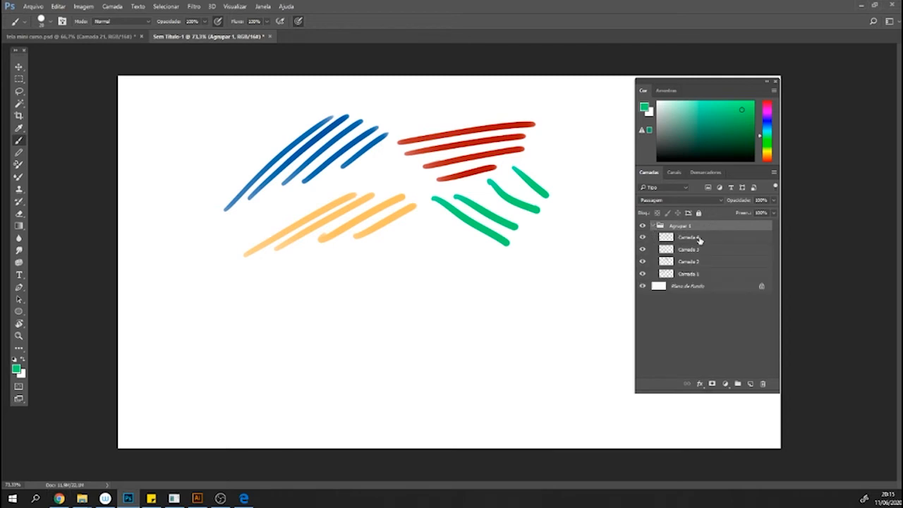
click(642, 238)
click(642, 238)
click(642, 238)
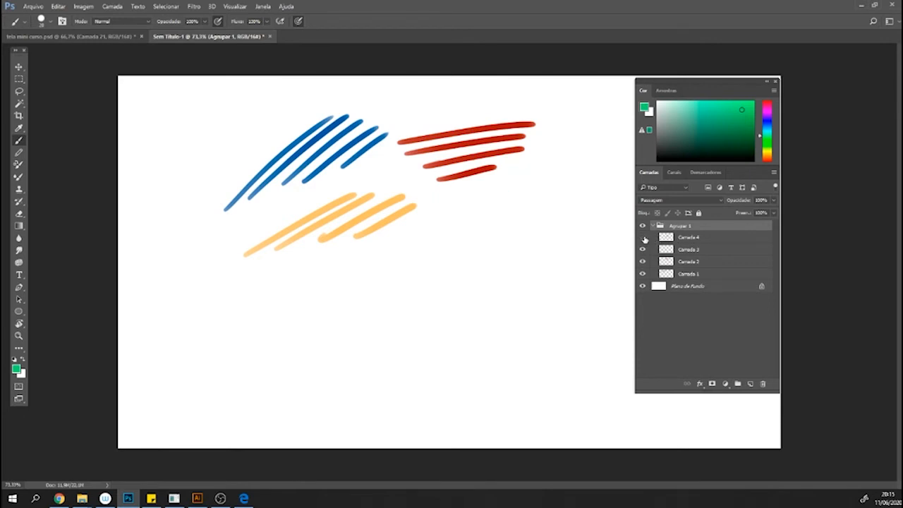
Toggle the visibility of the green strokes' layer, Camada 4, repeatedly and leave the layer shown.
click(642, 237)
click(642, 238)
click(641, 238)
click(641, 237)
click(641, 238)
click(643, 238)
click(642, 238)
click(642, 238)
click(642, 239)
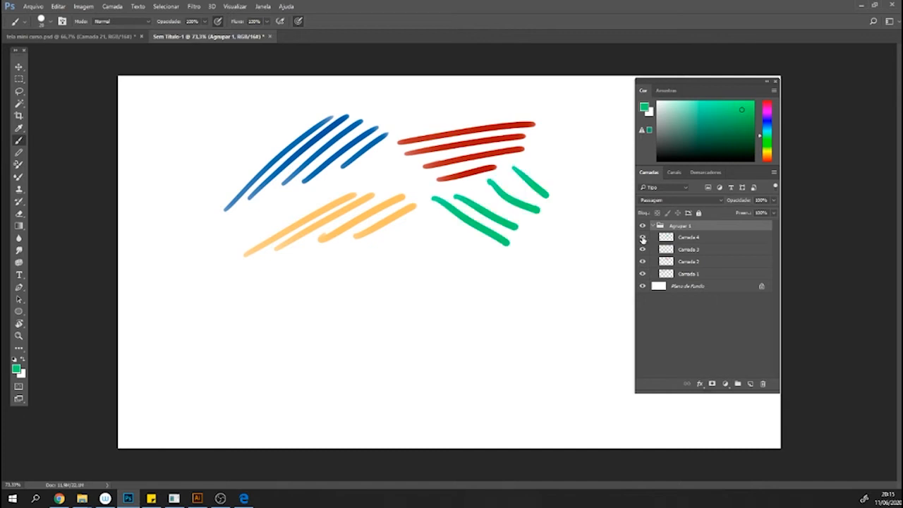
Free-transform layer Camada 4, moving the green strokes below the red and yellow ones and enlarging them to about 132% wide and 135% high.
click(678, 240)
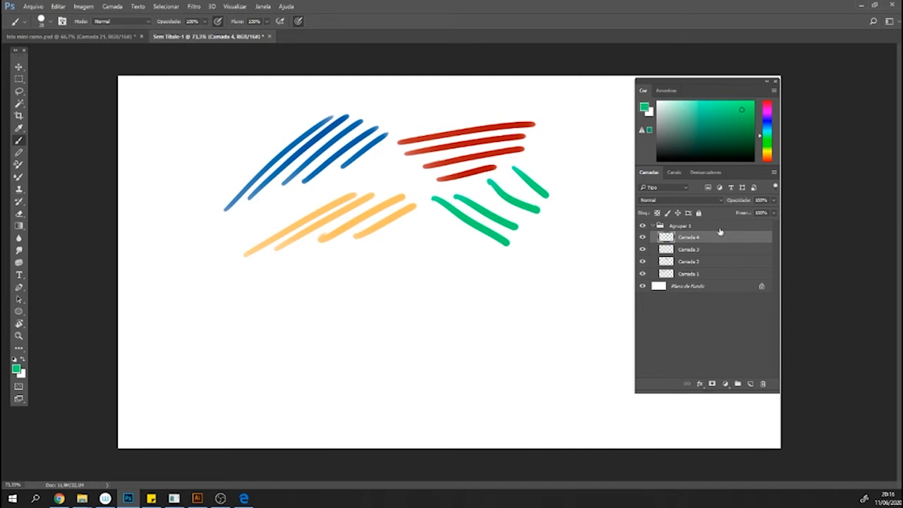
key(ctrl+t)
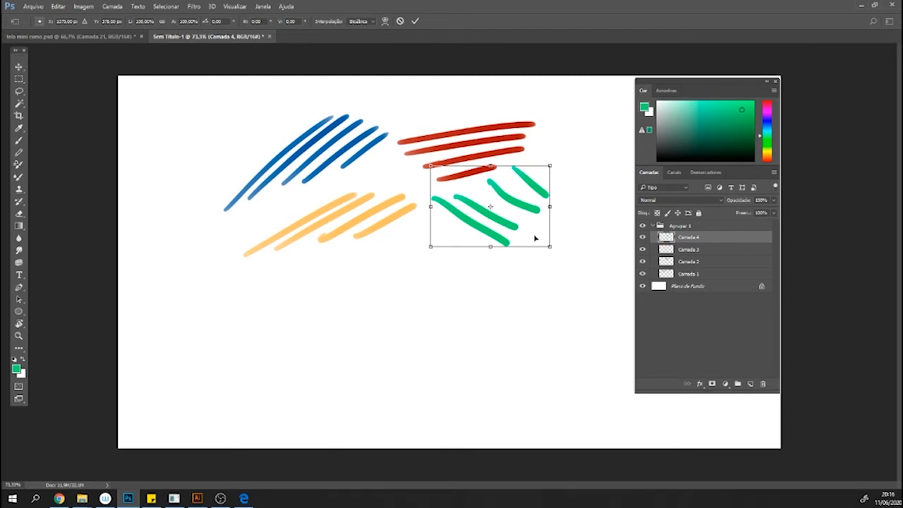
mouse_move(520, 205)
mouse_down()
mouse_move(533, 230)
mouse_move(399, 360)
mouse_move(443, 195)
mouse_move(361, 373)
mouse_move(465, 215)
mouse_move(333, 329)
mouse_move(373, 182)
mouse_move(433, 310)
mouse_move(451, 326)
mouse_up()
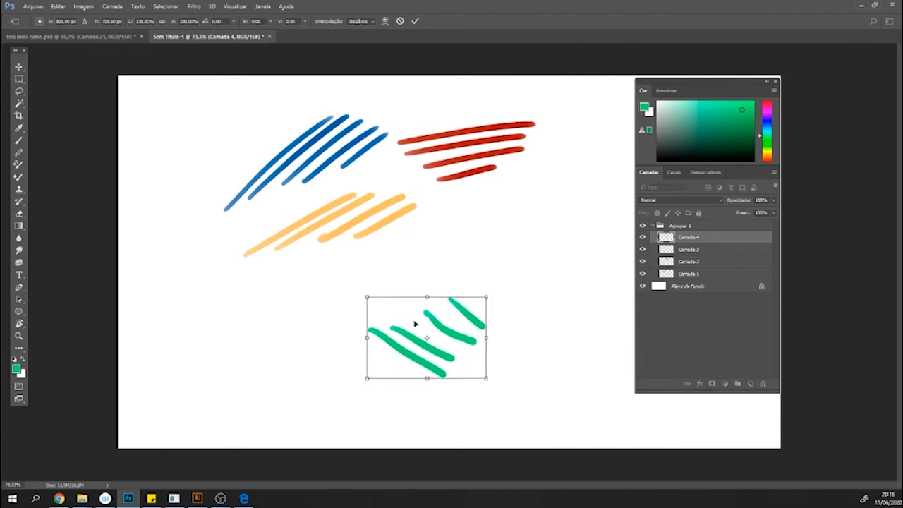
drag(453, 342, 475, 304)
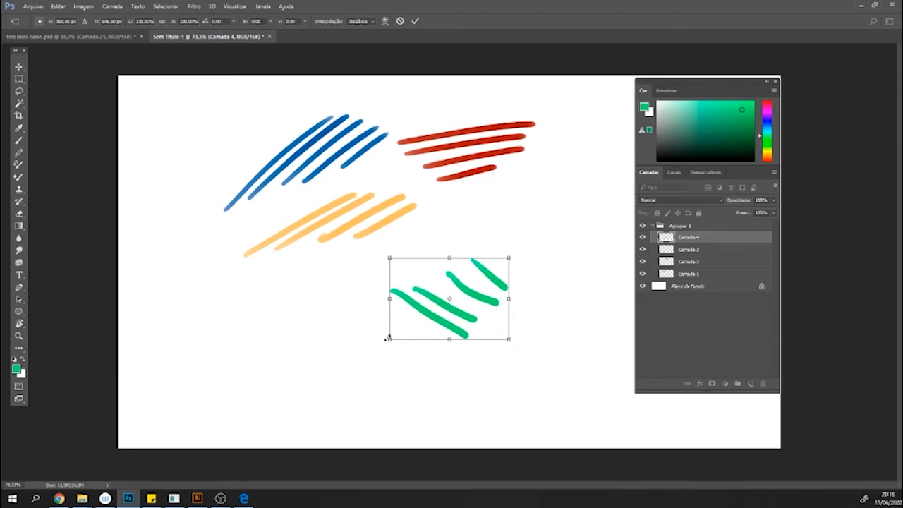
mouse_move(387, 340)
mouse_down()
mouse_move(334, 385)
mouse_move(437, 357)
mouse_move(400, 405)
mouse_move(334, 336)
mouse_move(420, 366)
mouse_move(352, 368)
mouse_up()
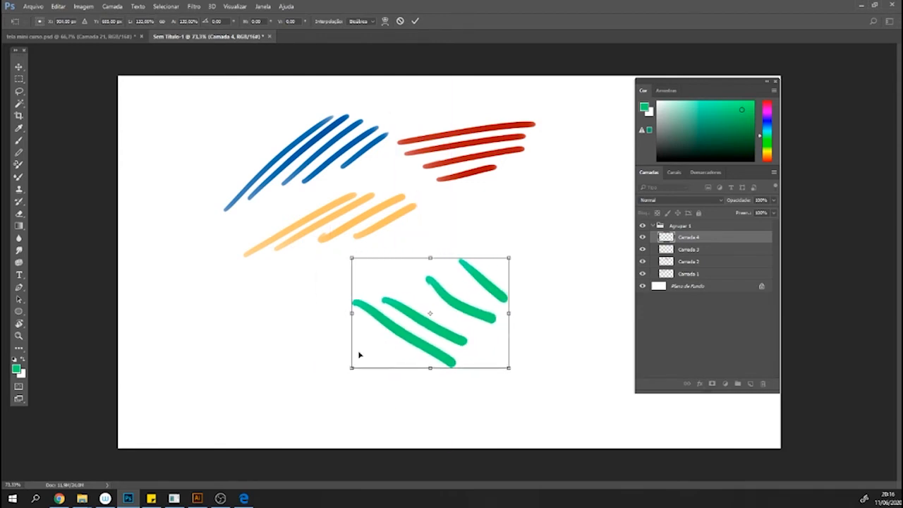
Rotate the green strokes 90° clockwise within the active transform.
right_click(408, 330)
right_click(474, 273)
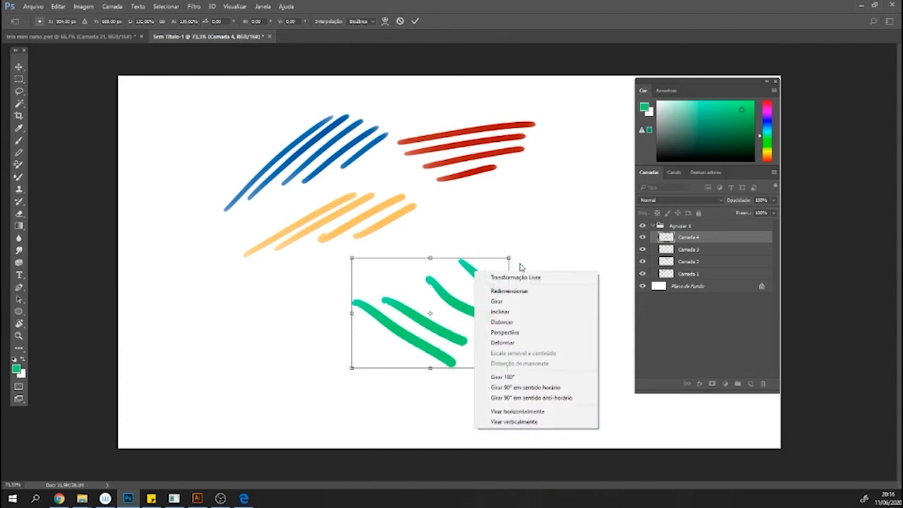
click(533, 390)
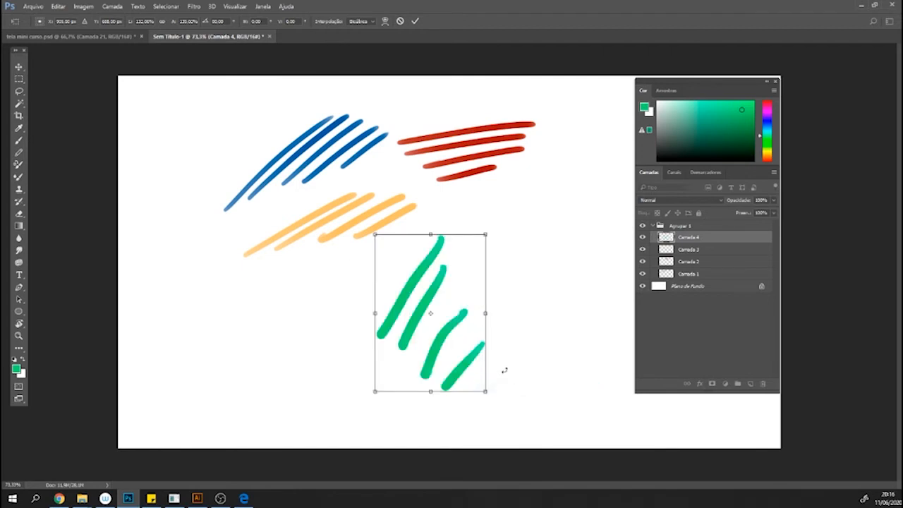
Flip the green strokes horizontally and vertically, and rotate them 180°.
right_click(453, 344)
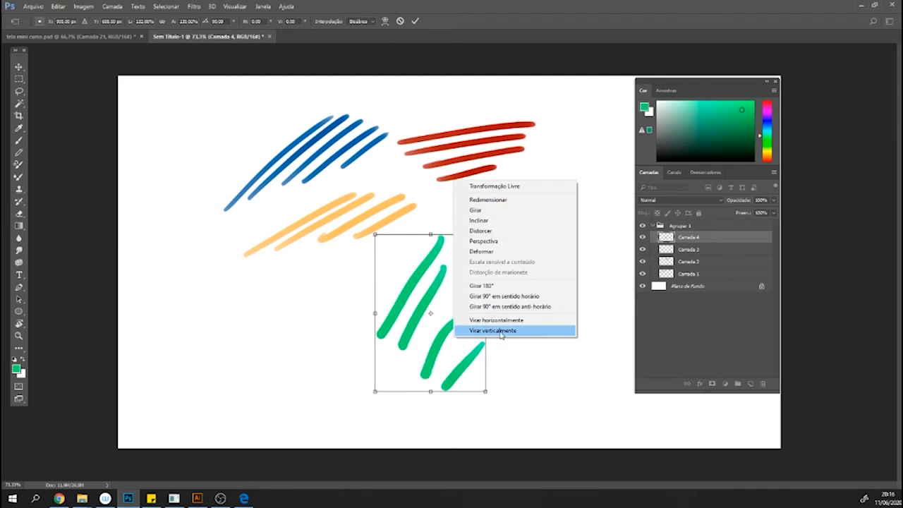
click(506, 321)
right_click(464, 356)
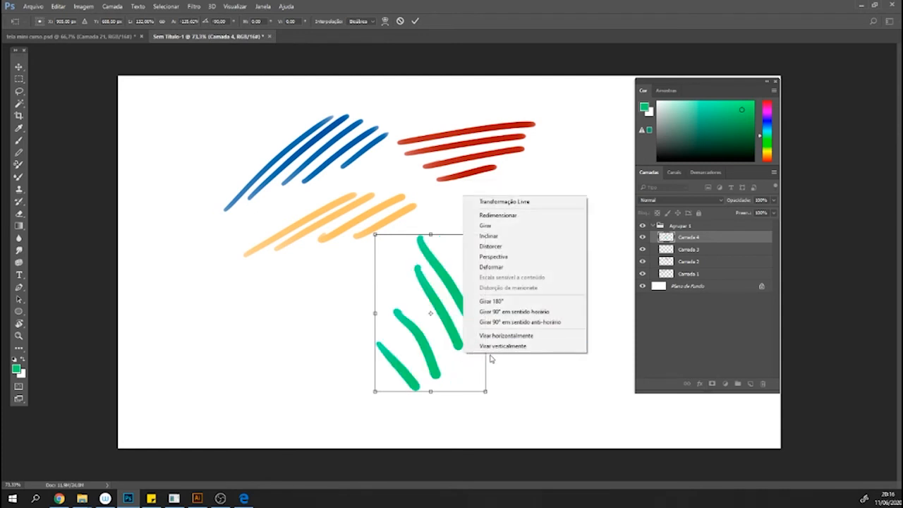
click(499, 353)
right_click(448, 344)
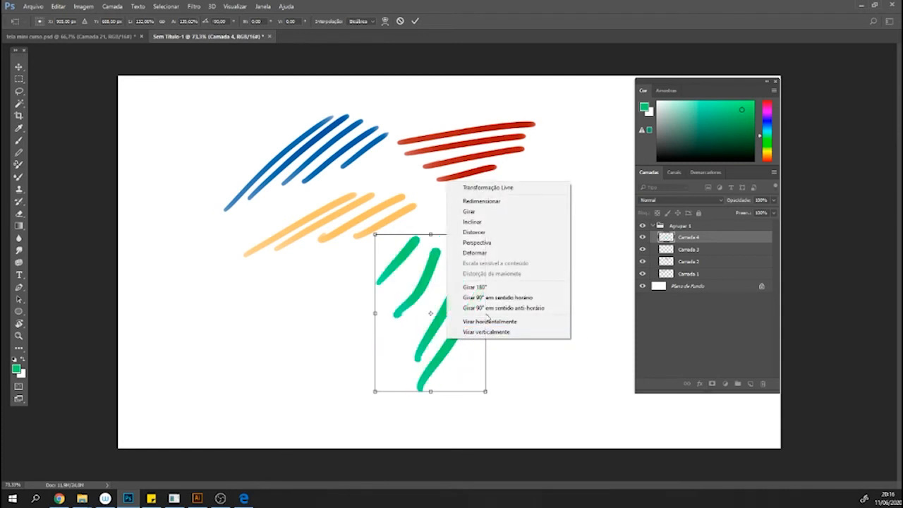
click(488, 287)
Distort the green strokes by pulling all four corners into an irregular shape that widens toward the lower right, and apply the transformation.
right_click(457, 311)
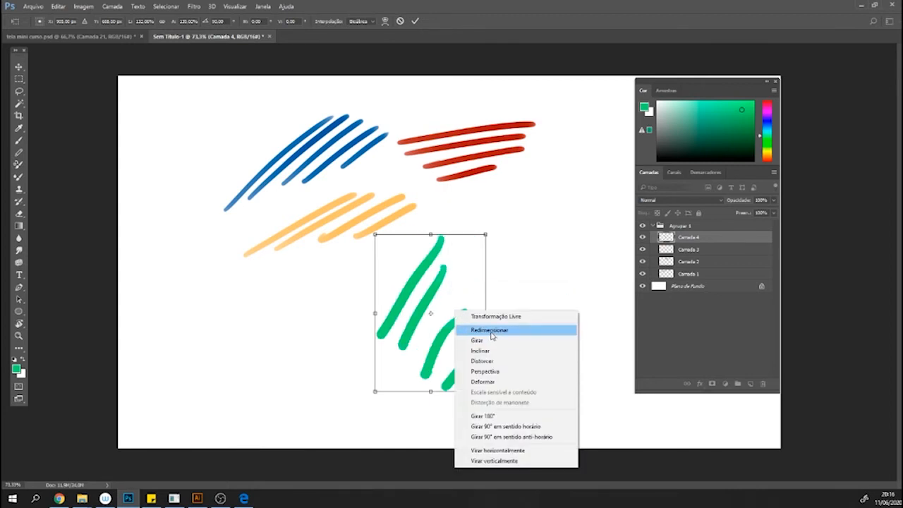
click(486, 362)
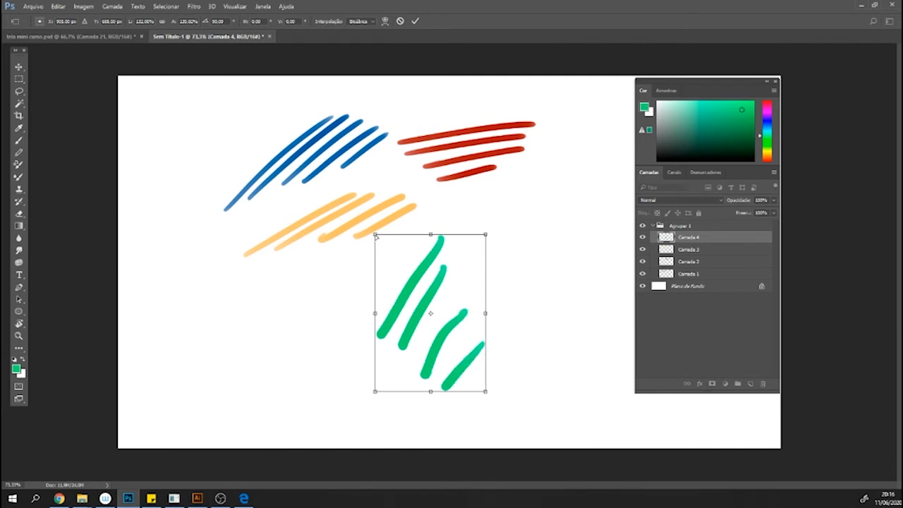
mouse_move(375, 236)
mouse_down()
mouse_move(401, 288)
mouse_move(445, 300)
mouse_move(388, 289)
mouse_move(396, 318)
mouse_up()
drag(488, 237, 575, 241)
drag(487, 393, 587, 355)
drag(567, 237, 503, 295)
drag(375, 391, 331, 386)
drag(598, 366, 666, 414)
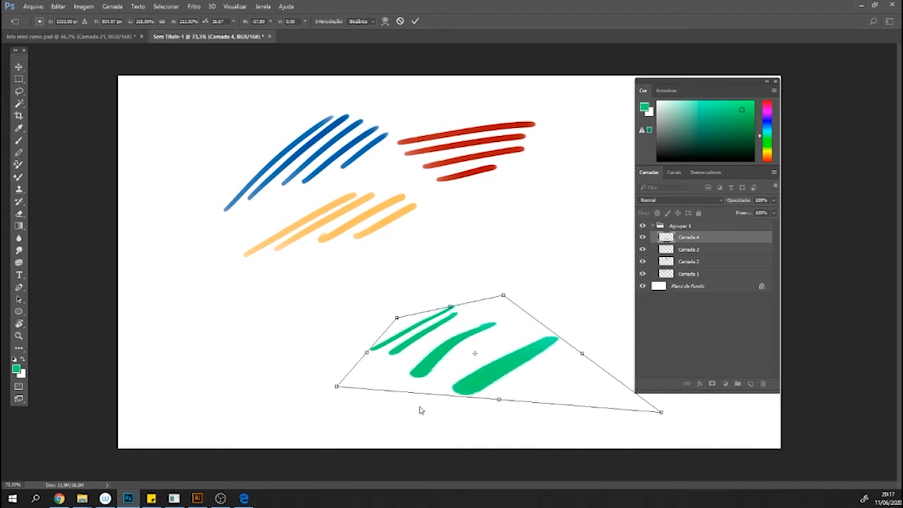
right_click(441, 350)
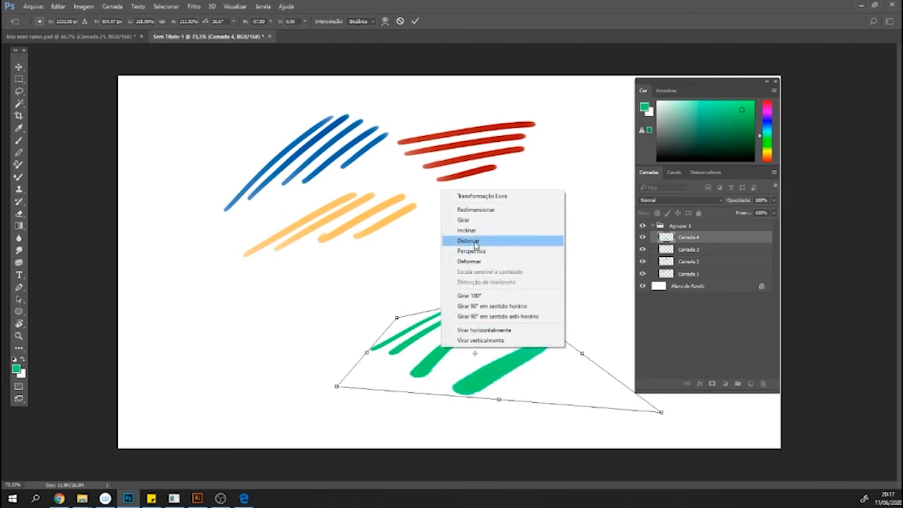
click(430, 370)
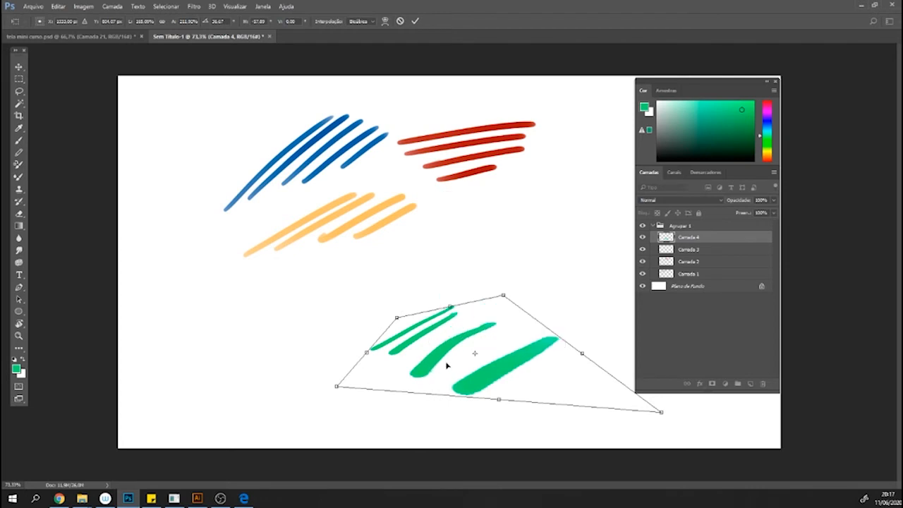
key(b)
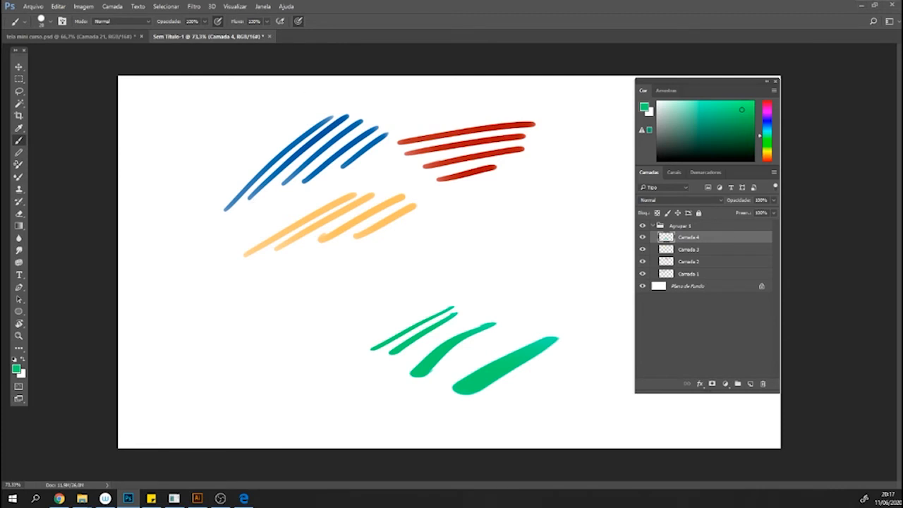
Move the green strokes up and slightly left with the Move tool, closer to the yellow strokes.
click(220, 498)
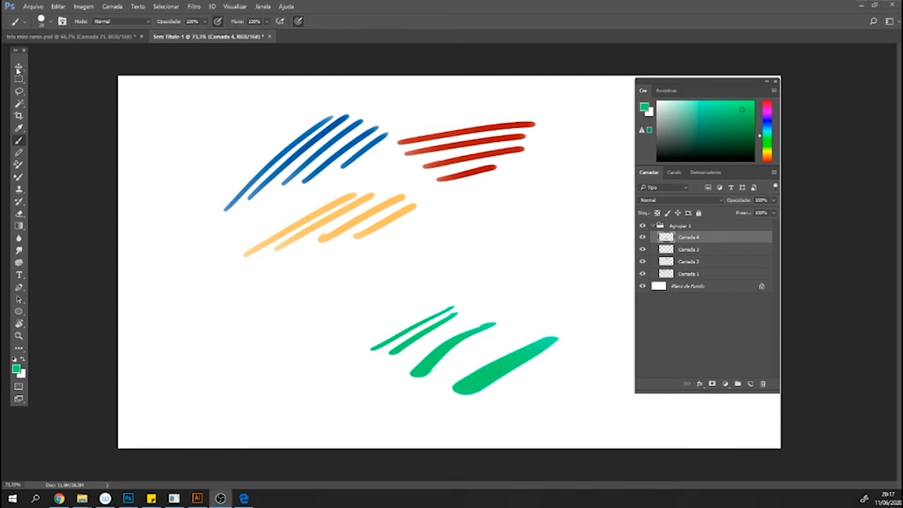
click(19, 70)
click(18, 69)
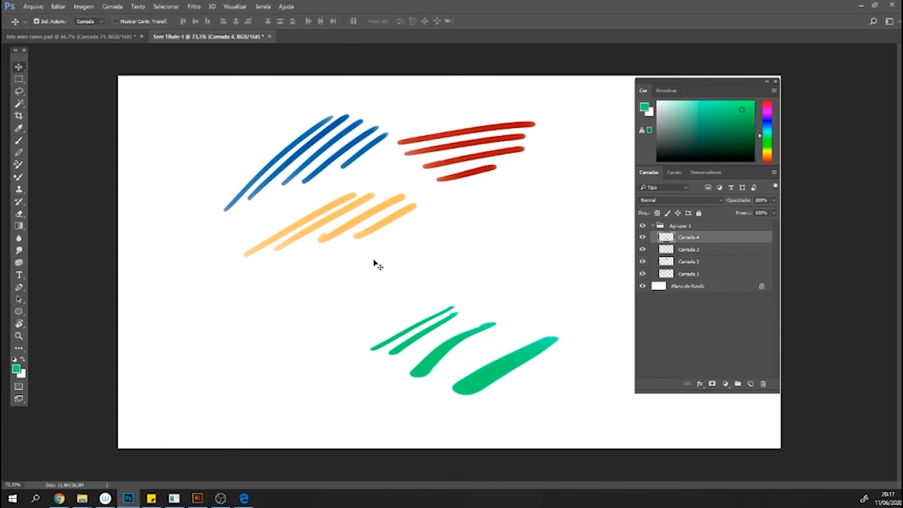
mouse_move(445, 360)
mouse_down()
mouse_move(444, 268)
mouse_move(416, 323)
mouse_move(438, 308)
mouse_move(425, 308)
mouse_up()
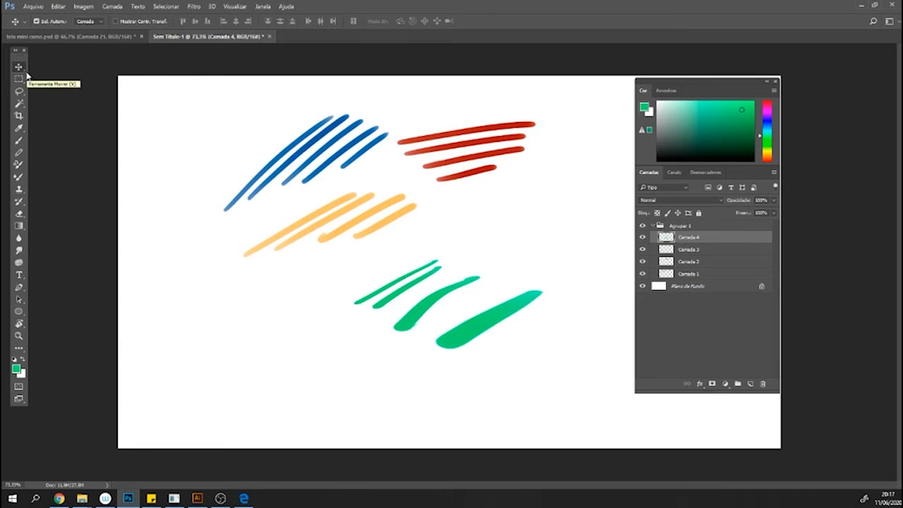
Shift the green strokes slightly up and to the right with Free Transform and apply it.
key(ctrl+t)
mouse_move(479, 328)
mouse_down()
mouse_move(256, 369)
mouse_move(484, 357)
mouse_move(390, 332)
mouse_move(500, 302)
mouse_up()
key(Return)
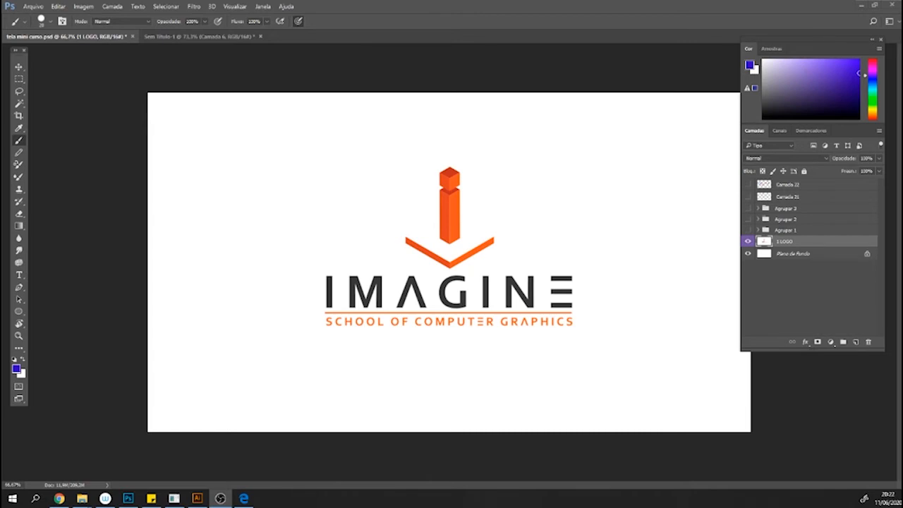
Hide the 1 LOGO layer in tela mini curso.psd and show the "Vamos Desenhar!!!" lettering on Camada 22.
click(747, 241)
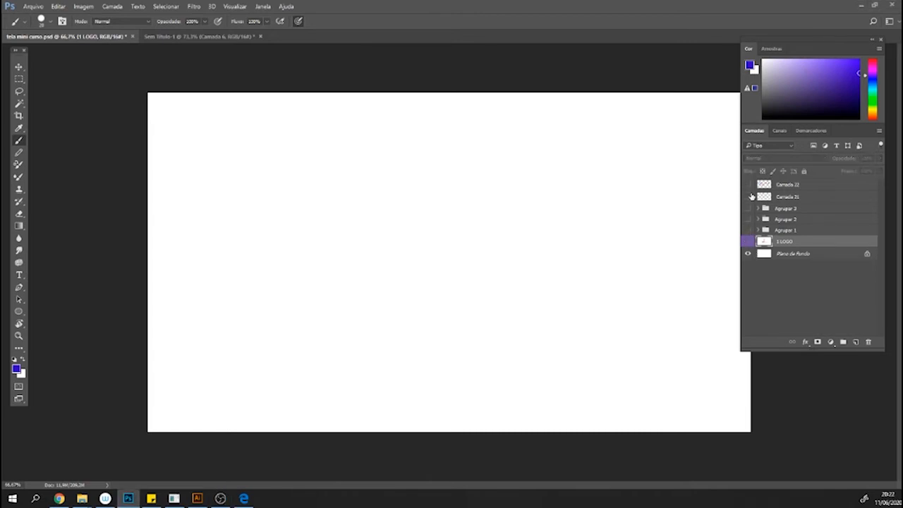
click(747, 184)
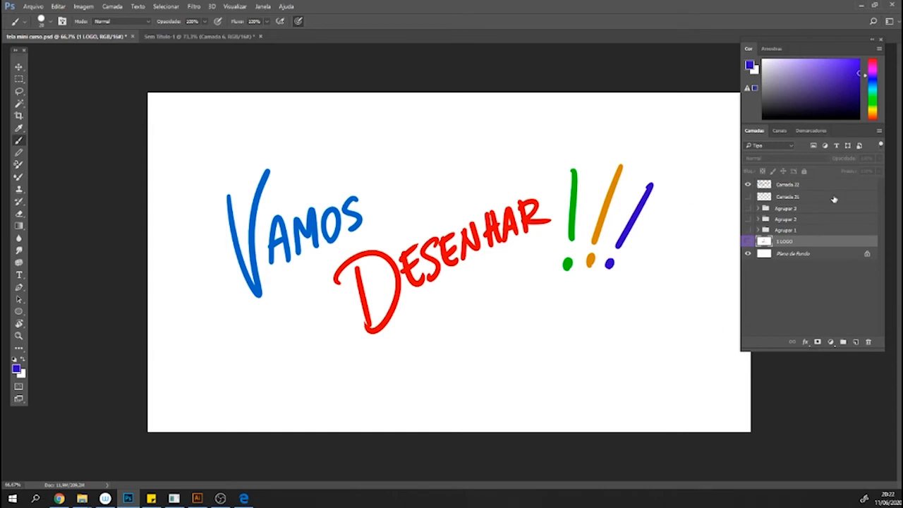
click(263, 6)
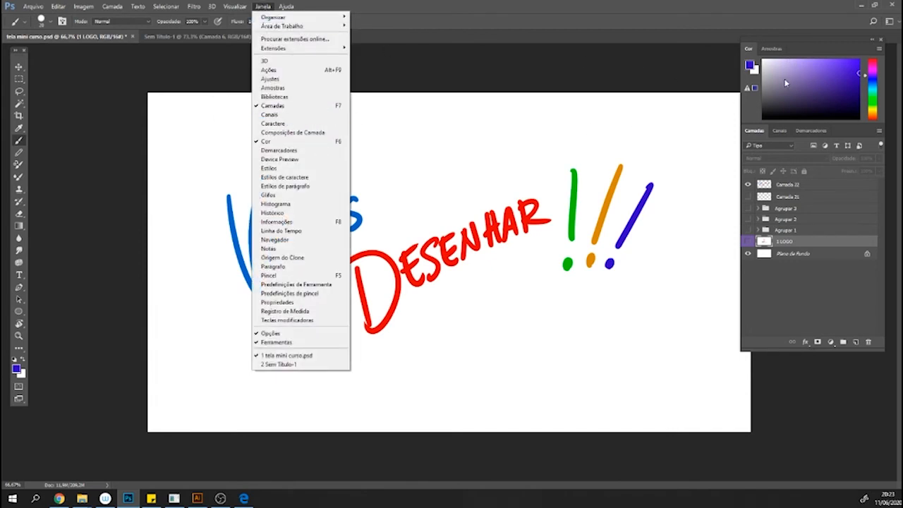
click(516, 32)
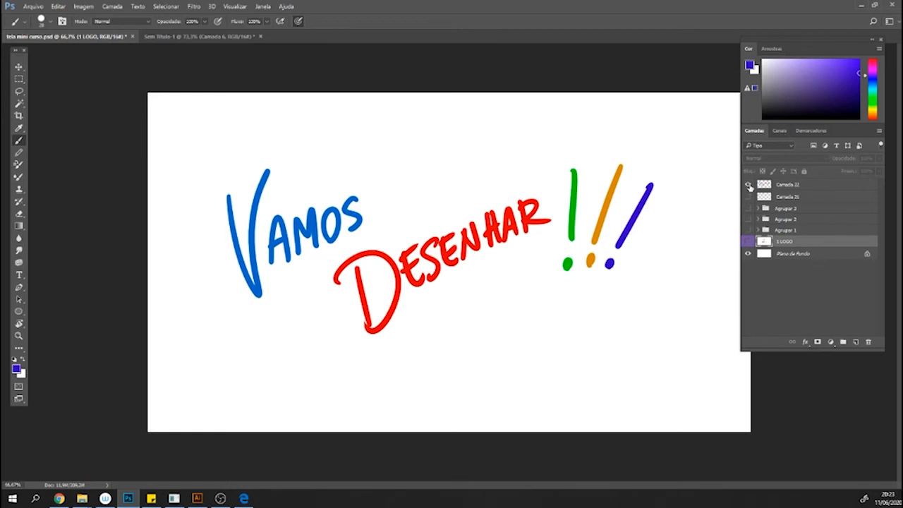
Hide layer Camada 22 and add a new empty layer above it.
click(748, 184)
click(799, 184)
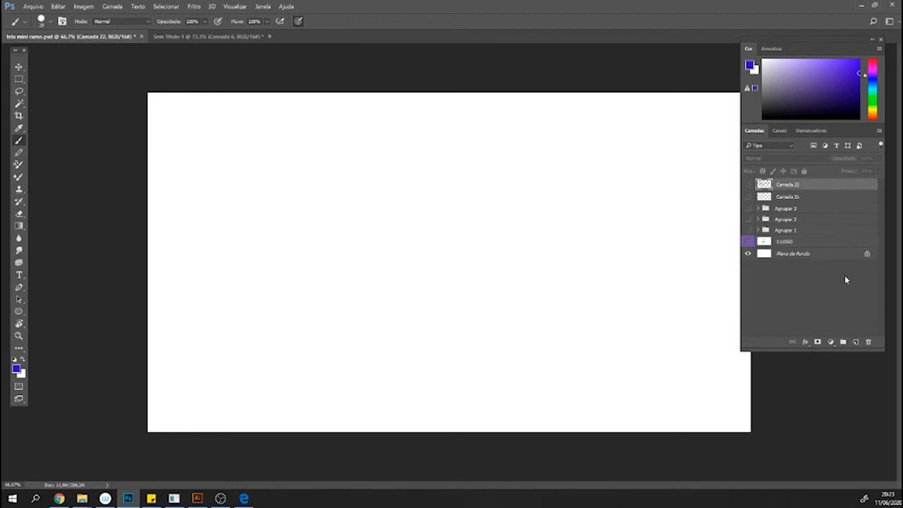
click(855, 341)
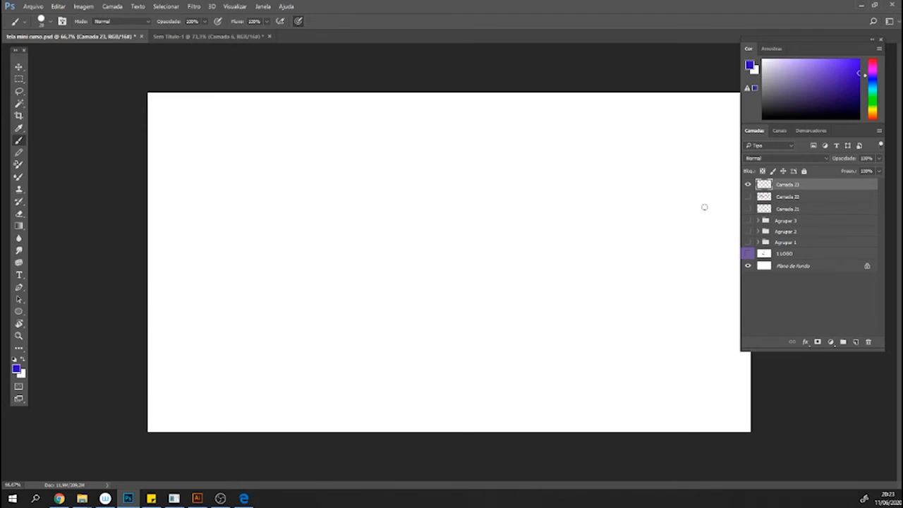
Handwrite the word BRUSH in blue-violet across the upper canvas with the 20 px brush and underline it with a curved stroke.
drag(356, 166, 359, 218)
mouse_move(323, 182)
mouse_down()
mouse_move(349, 186)
mouse_move(361, 226)
mouse_up()
drag(409, 151, 409, 203)
drag(396, 151, 436, 197)
mouse_move(438, 148)
mouse_down()
mouse_move(447, 195)
mouse_move(466, 150)
mouse_move(470, 196)
mouse_up()
drag(510, 150, 509, 198)
mouse_move(534, 148)
mouse_down()
mouse_move(533, 194)
mouse_move(533, 176)
mouse_up()
drag(348, 240, 536, 225)
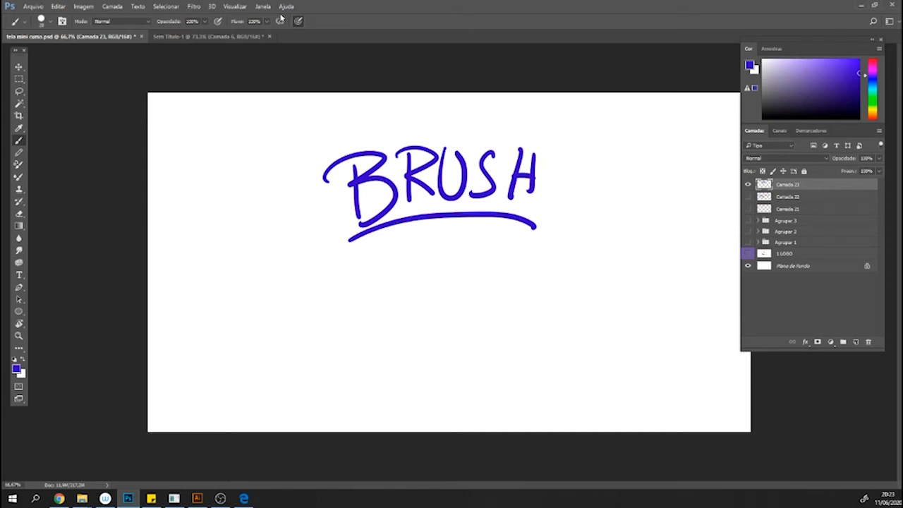
Choose the 496 px tree brush from the preset library and stamp one blue-violet tree beside the word BRUSH.
click(51, 22)
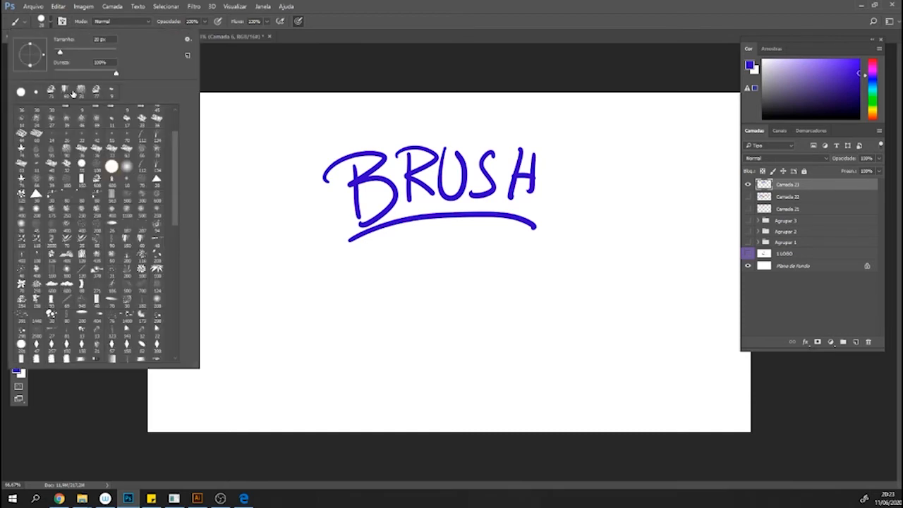
drag(176, 206, 182, 276)
mouse_move(199, 367)
mouse_down()
mouse_move(210, 412)
mouse_move(194, 397)
mouse_up()
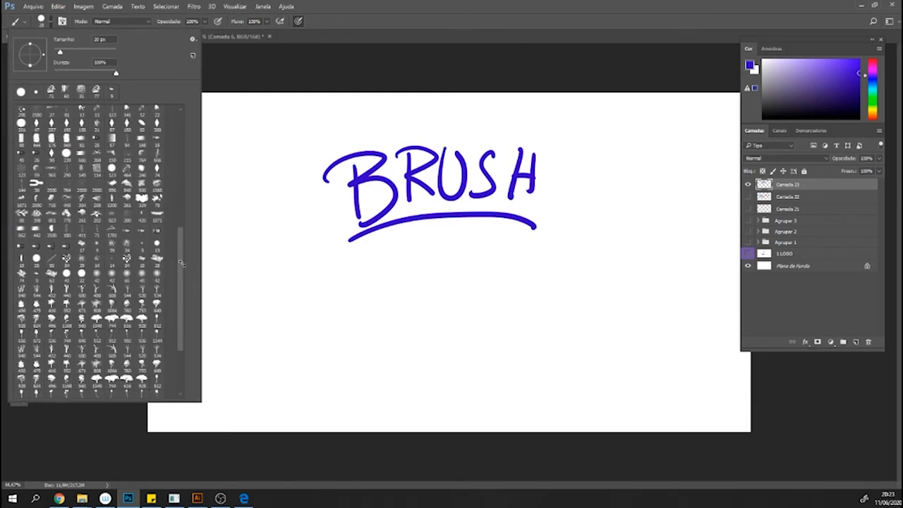
scroll(182, 227, up, 3)
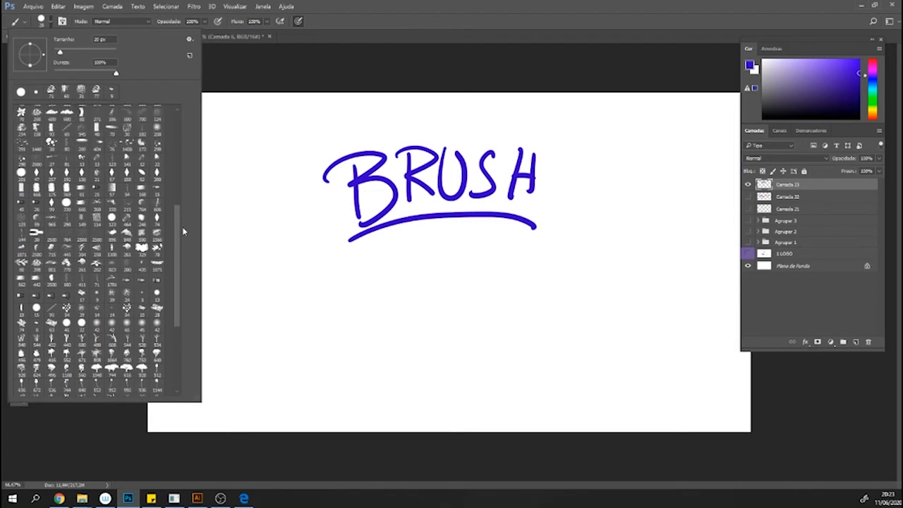
scroll(126, 238, up, 5)
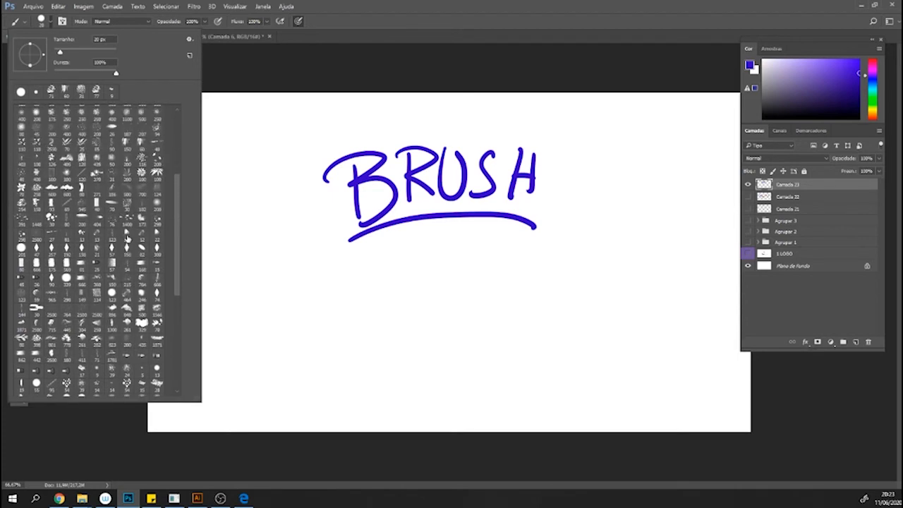
scroll(126, 254, down, 3)
scroll(129, 271, down, 2)
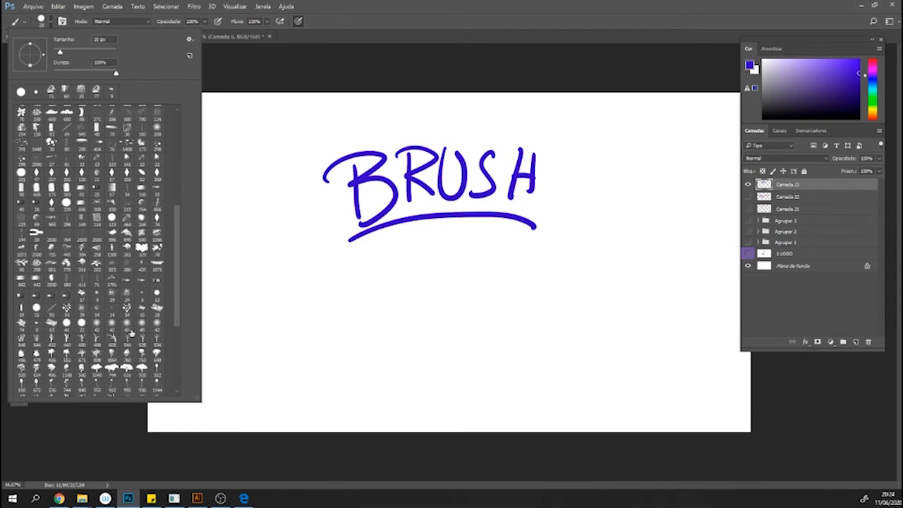
click(51, 369)
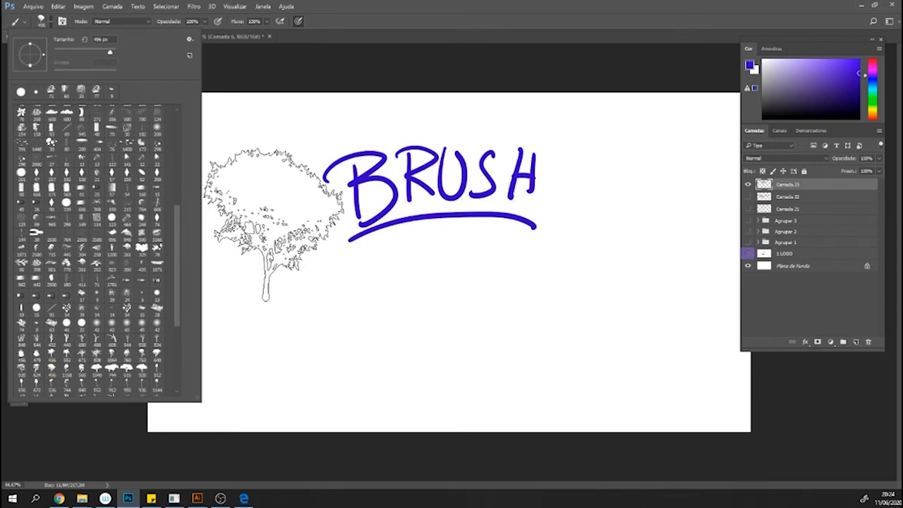
click(274, 226)
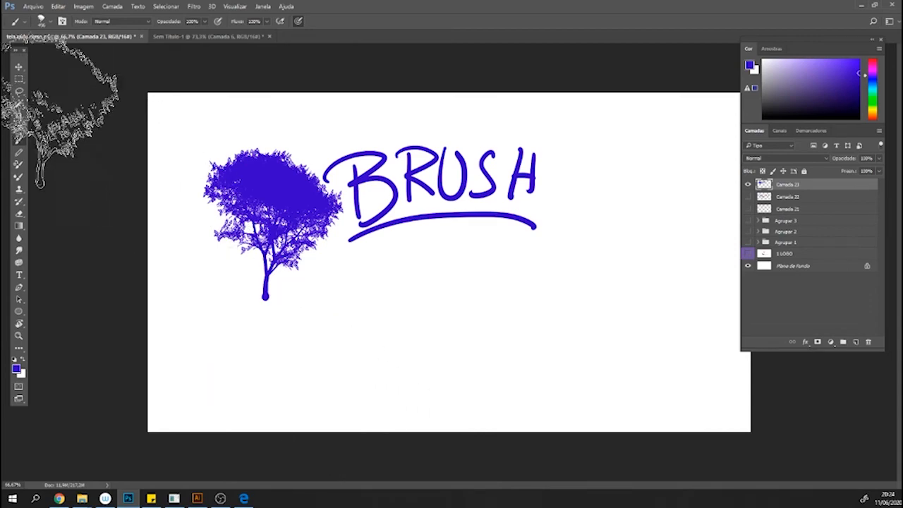
Switch from the tree brush to a hard round brush with 100% hardness from the preset library.
click(49, 22)
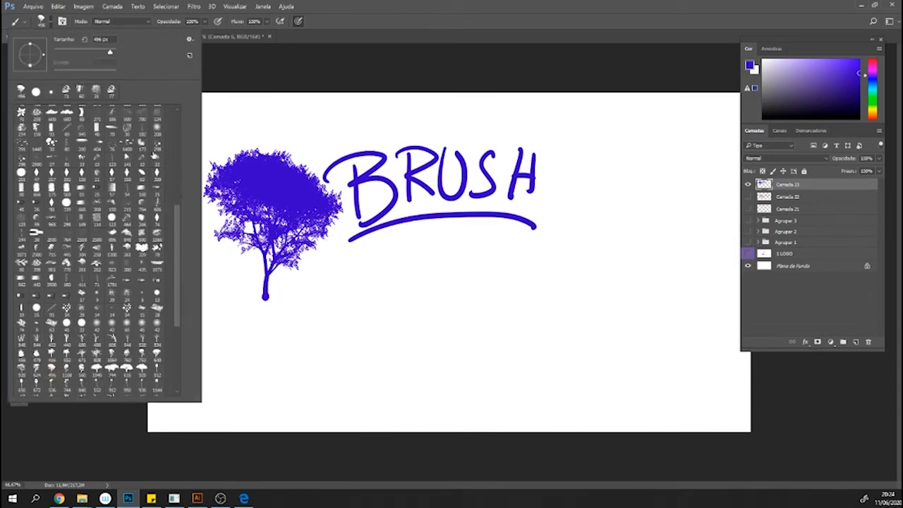
scroll(183, 233, up, 5)
click(116, 211)
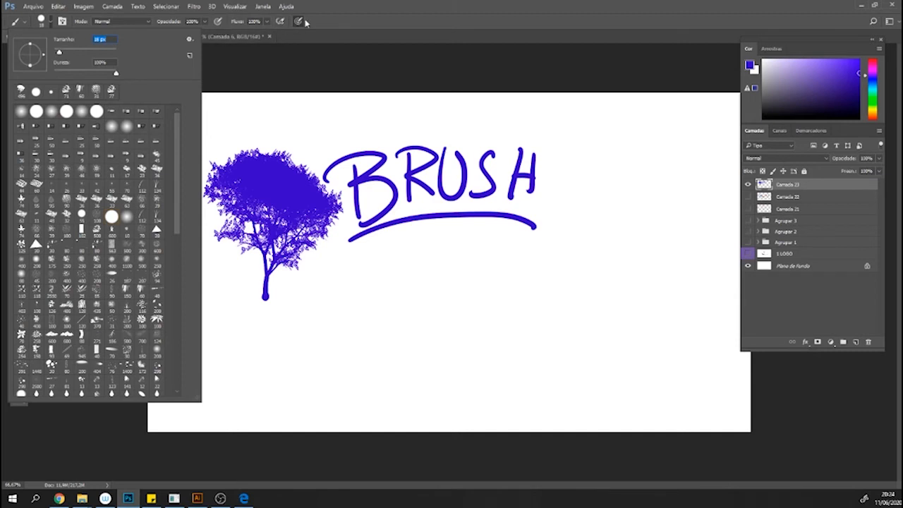
click(356, 22)
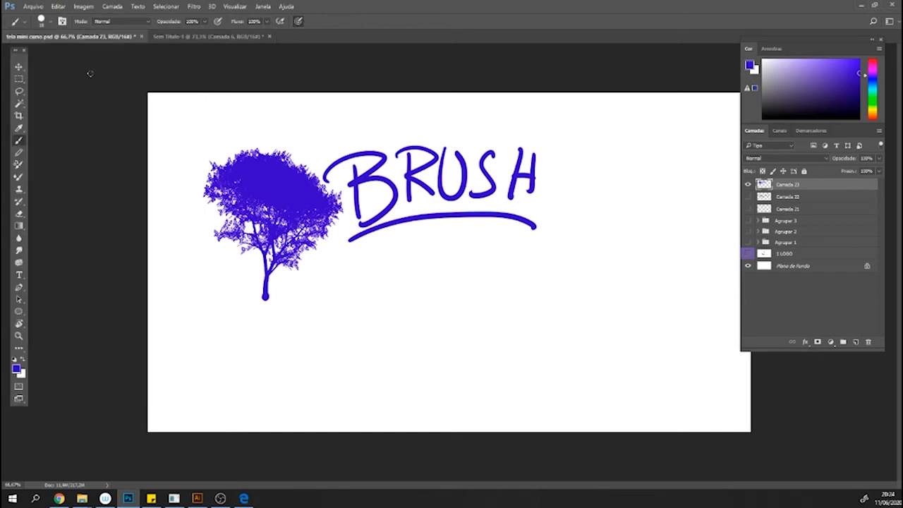
Try a much wider brush tip spacing with a looping dotted stroke below the word BRUSH, and undo the stroke.
click(63, 21)
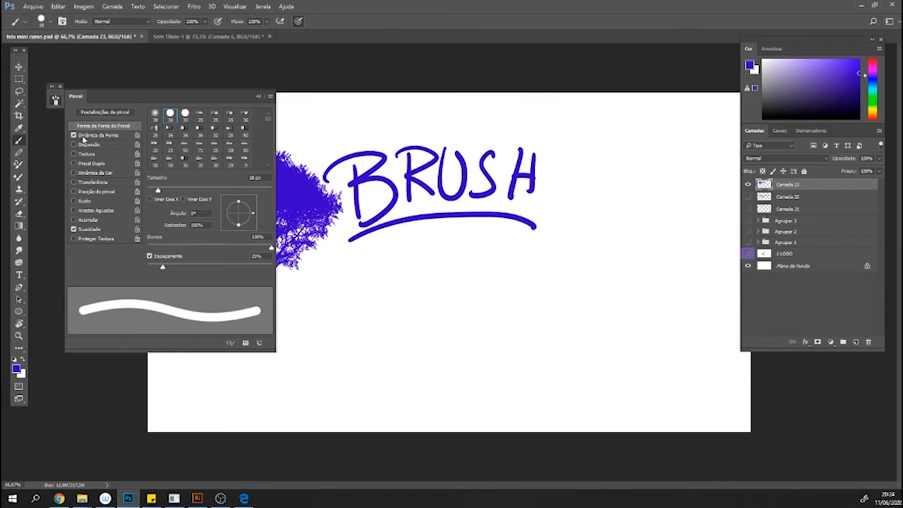
mouse_move(163, 267)
mouse_down()
mouse_move(202, 268)
mouse_move(156, 271)
mouse_move(232, 269)
mouse_move(145, 277)
mouse_move(246, 275)
mouse_move(172, 275)
mouse_move(236, 271)
mouse_up()
mouse_move(348, 310)
mouse_down()
mouse_move(473, 253)
mouse_move(572, 253)
mouse_move(567, 287)
mouse_move(446, 305)
mouse_move(401, 357)
mouse_move(492, 325)
mouse_move(435, 298)
mouse_up()
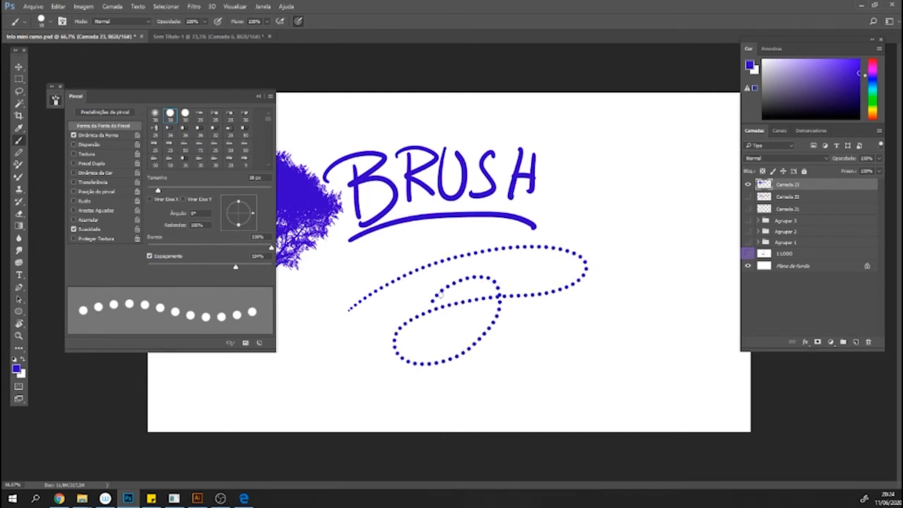
key(ctrl+z)
Set the brush tip spacing to 1%, test it with one stroke below BRUSH, undo the stroke and collapse the brush settings.
drag(236, 268, 148, 268)
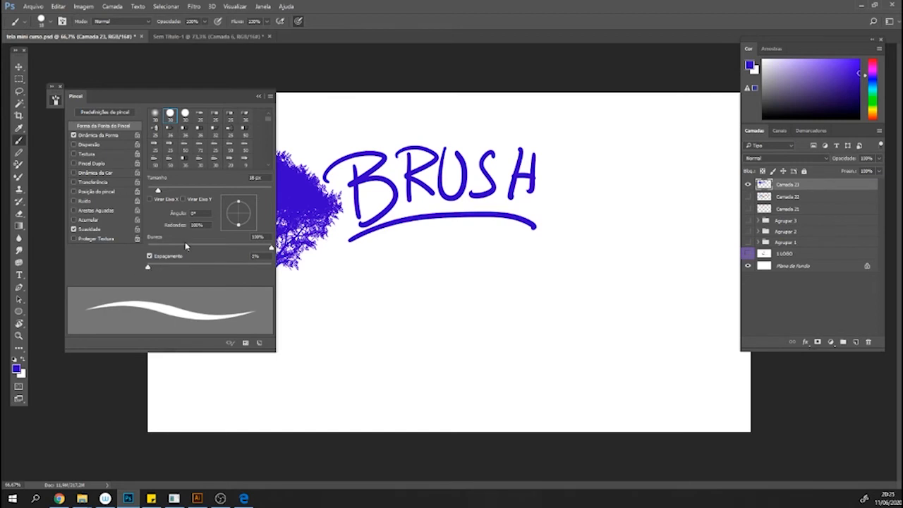
drag(354, 284, 588, 244)
key(ctrl+z)
click(258, 96)
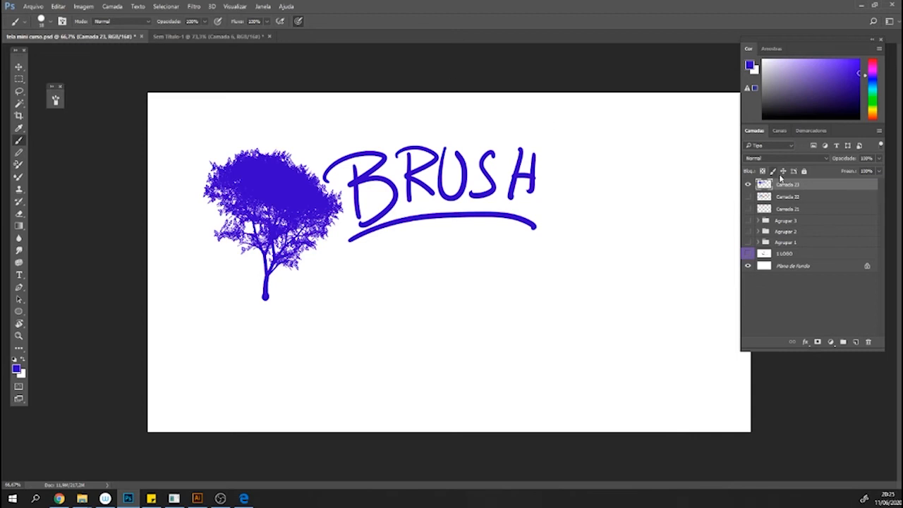
Look over the layer style effects available for Camada 23 without applying any.
double_click(824, 187)
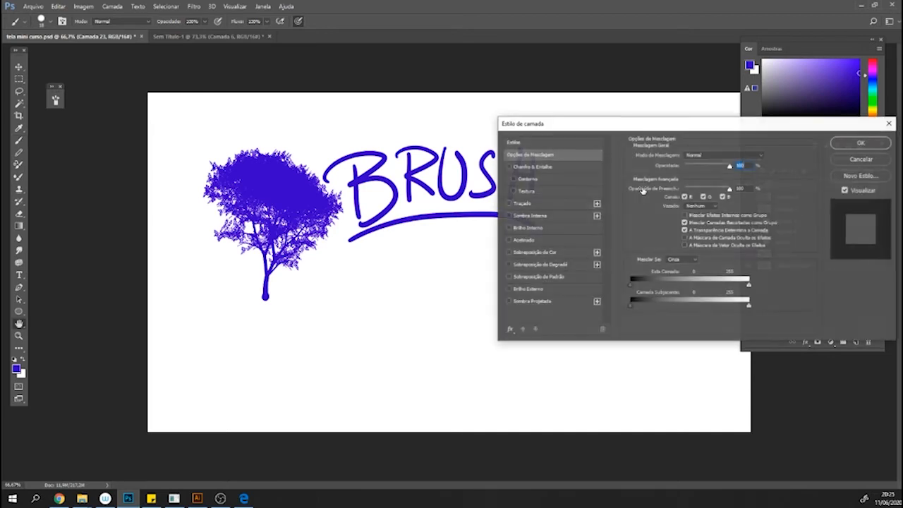
drag(644, 125, 586, 109)
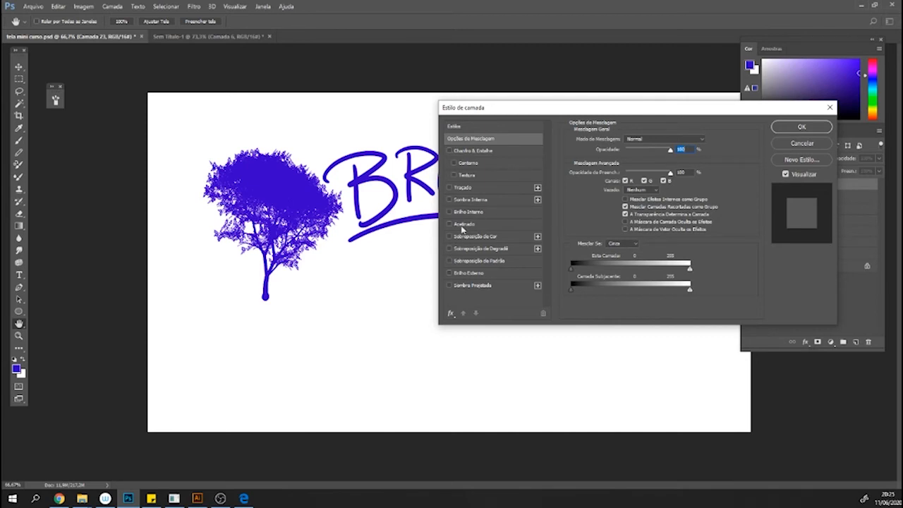
click(801, 127)
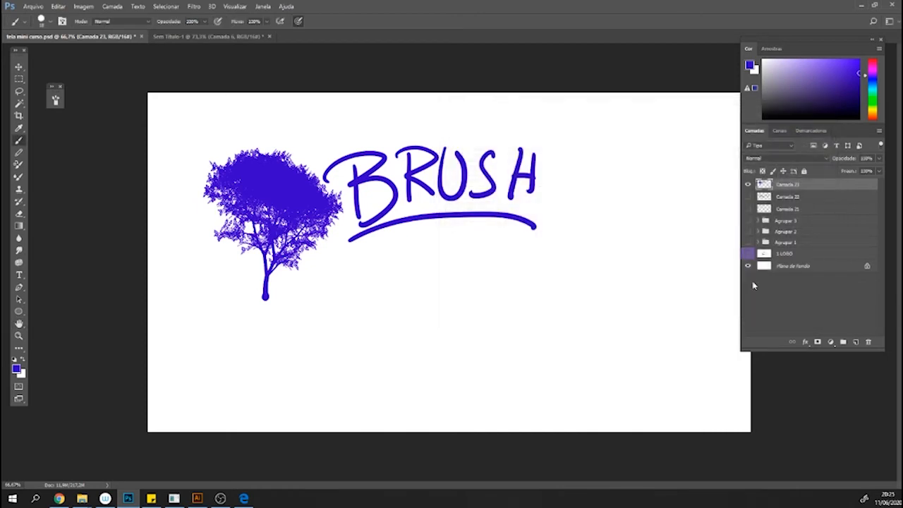
Hide layer Camada 23, and briefly show the lettering on Camada 22 before hiding it again.
click(748, 184)
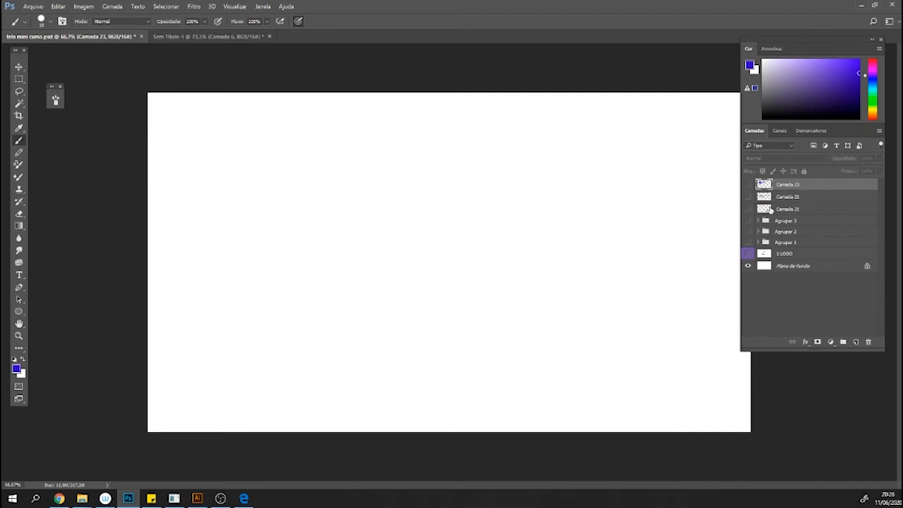
click(748, 197)
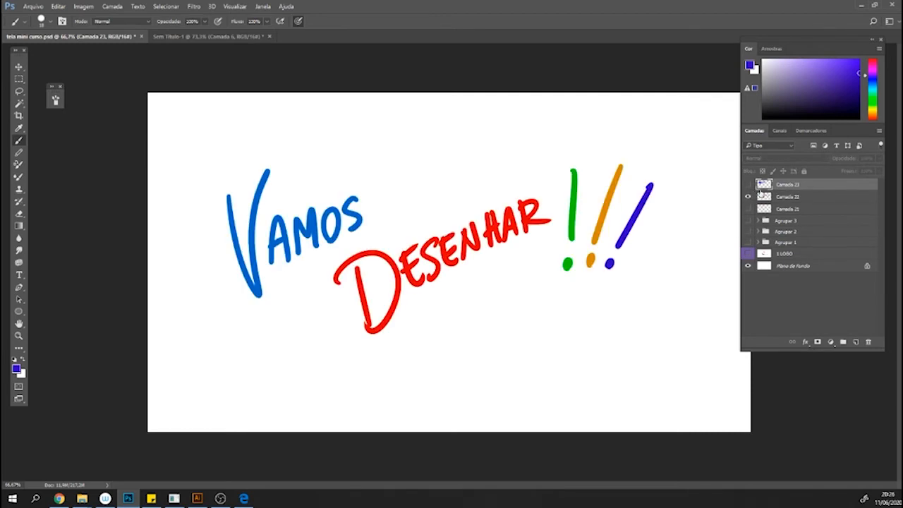
click(748, 197)
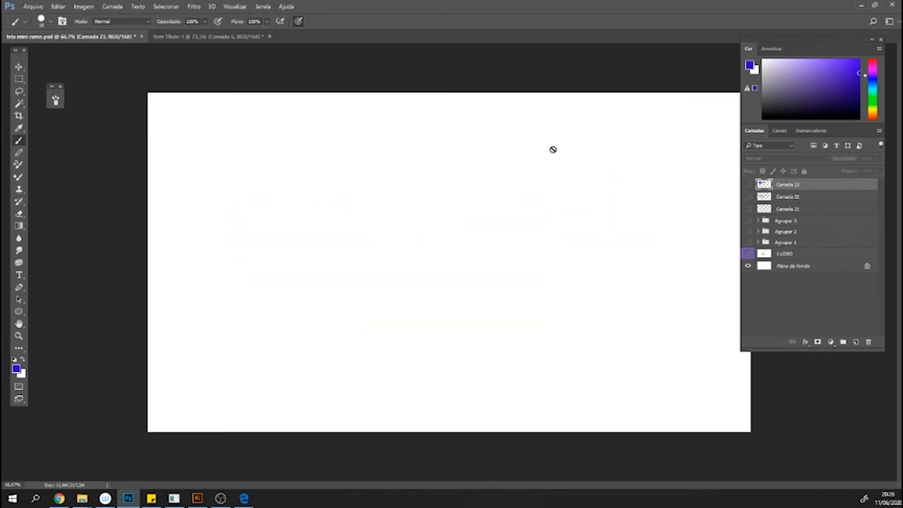
Switch to the Sem Título-1 document and show its Camada 5 and formas basicas layers.
click(210, 39)
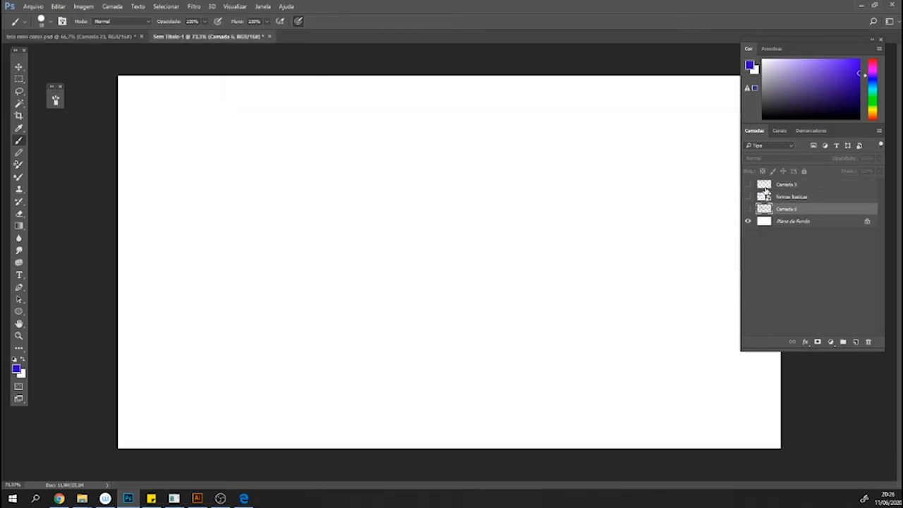
click(748, 184)
click(747, 197)
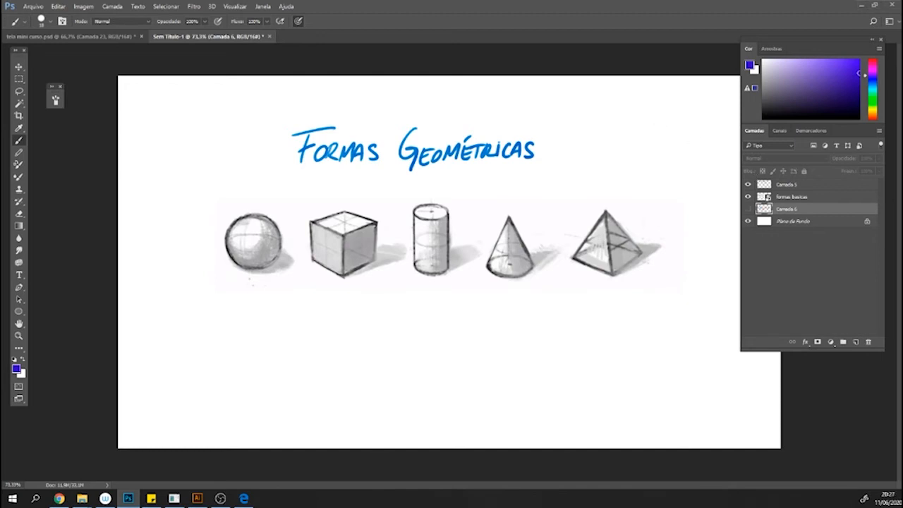
Place the bolsa-1 handbag image from the file explorer into Sem Título-1, and hide Camada 5 and formas basicas.
key(super+e)
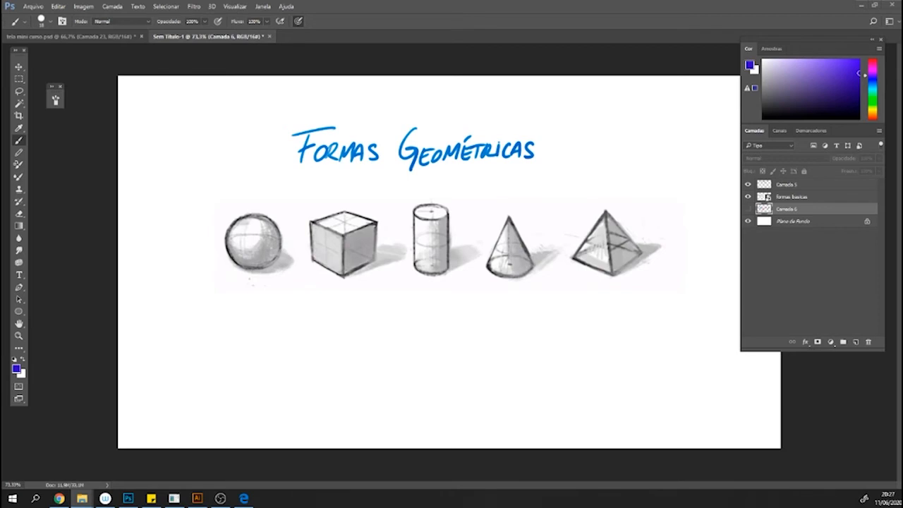
drag(423, 181, 246, 322)
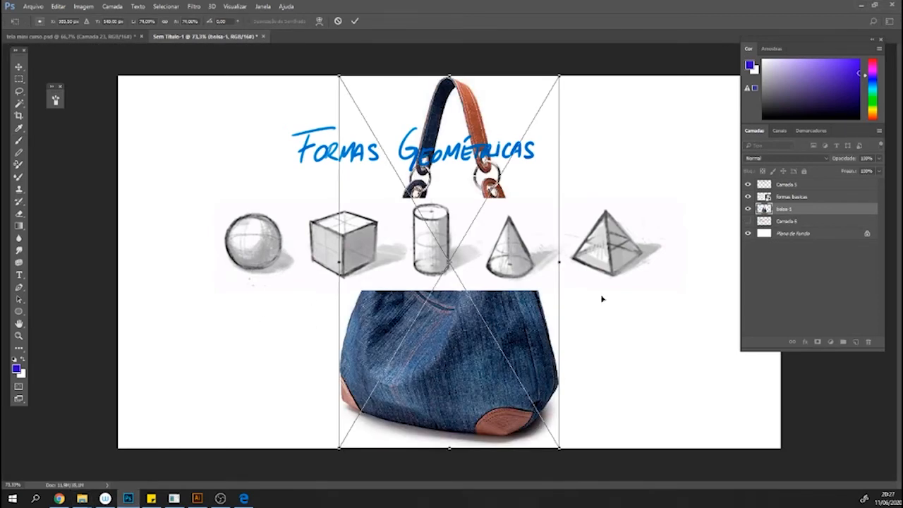
key(Return)
drag(747, 184, 747, 197)
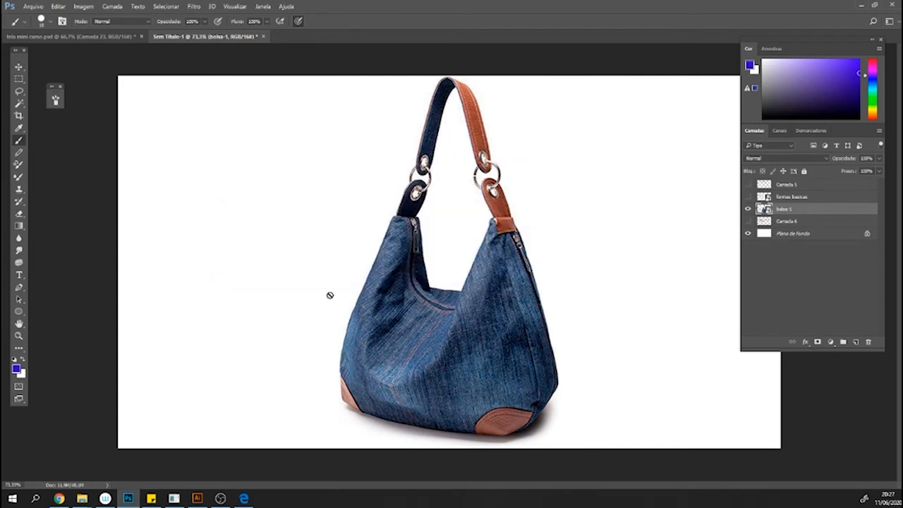
Move the handbag photo to the canvas's left side and scale it down to about 51%.
click(18, 67)
mouse_move(423, 362)
mouse_down()
mouse_move(266, 347)
mouse_move(266, 360)
mouse_up()
key(ctrl+t)
drag(403, 447, 336, 350)
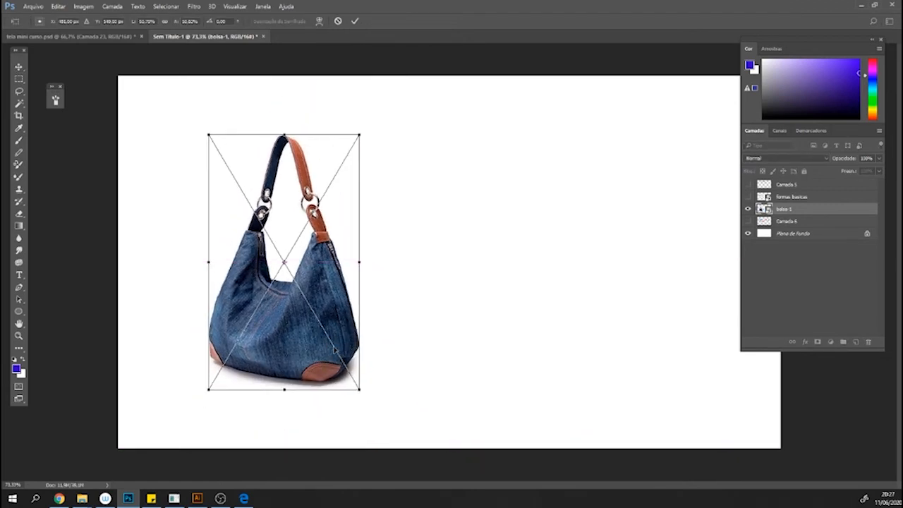
double_click(319, 297)
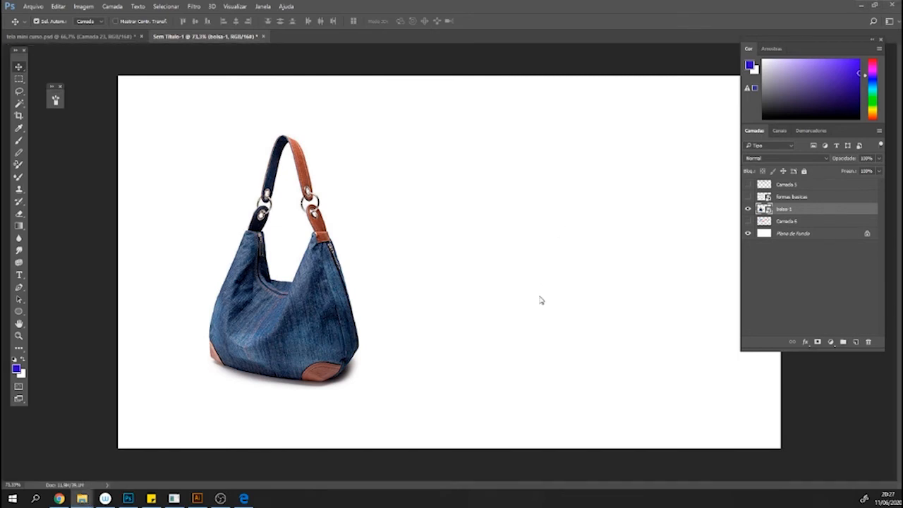
Place the bule-2 teapot image on the canvas's right half, and shift both photos outward and slightly up.
drag(579, 447, 650, 382)
key(Return)
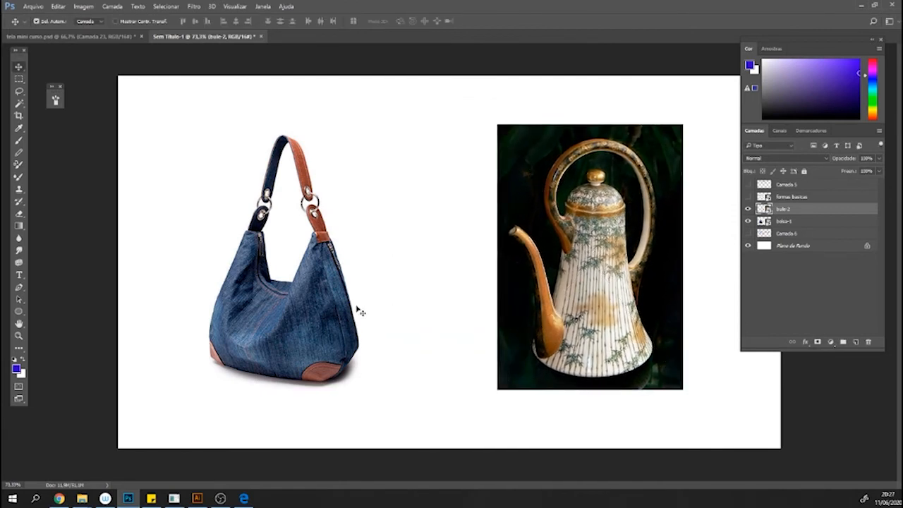
click(308, 317)
drag(307, 317, 274, 308)
drag(589, 315, 611, 305)
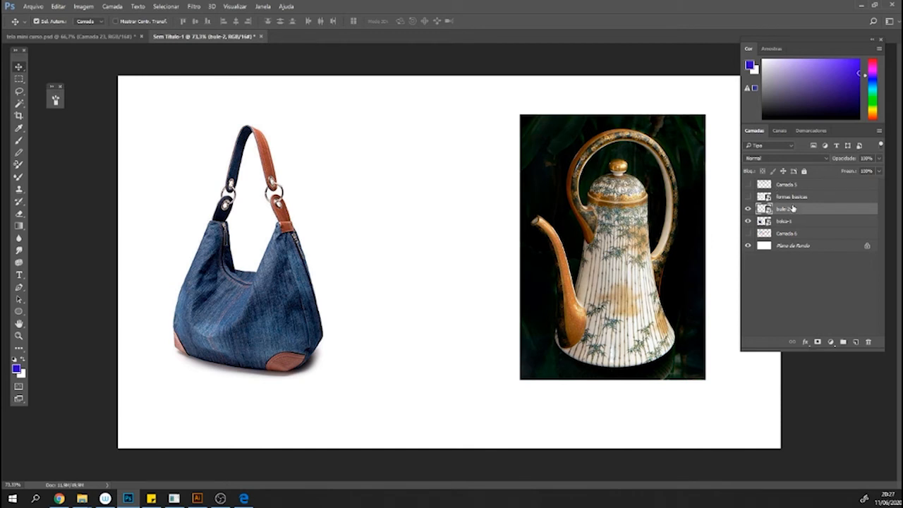
On a new layer above bule-2, sketch a simplified black handbag with a boxy body and double-line handle beside the bag photo.
click(855, 342)
key(d)
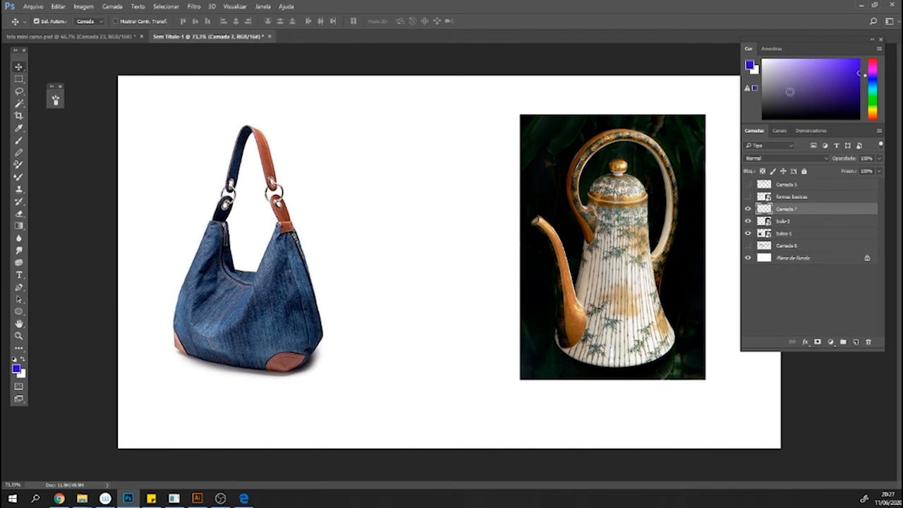
key(b)
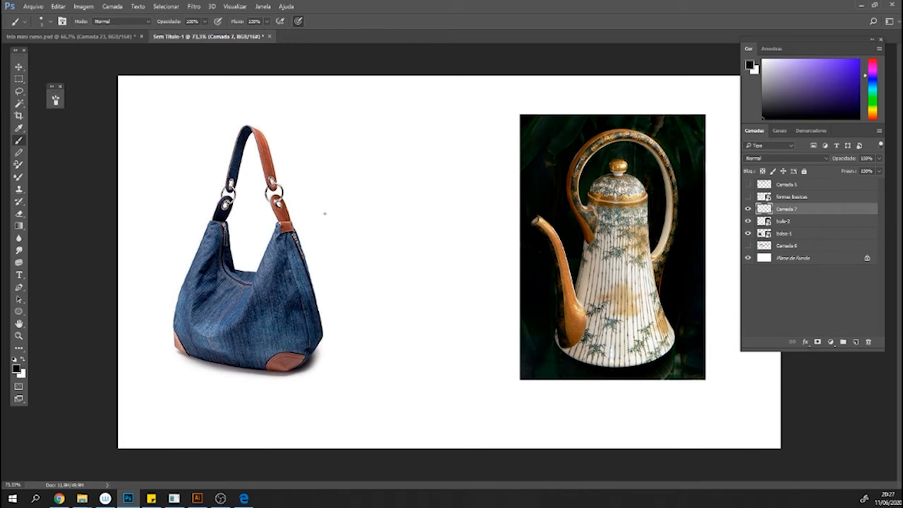
mouse_move(326, 182)
mouse_down()
mouse_move(318, 233)
mouse_move(384, 236)
mouse_move(387, 184)
mouse_move(390, 234)
mouse_move(379, 235)
mouse_move(407, 225)
mouse_up()
mouse_move(325, 183)
mouse_down()
mouse_move(397, 180)
mouse_move(408, 225)
mouse_up()
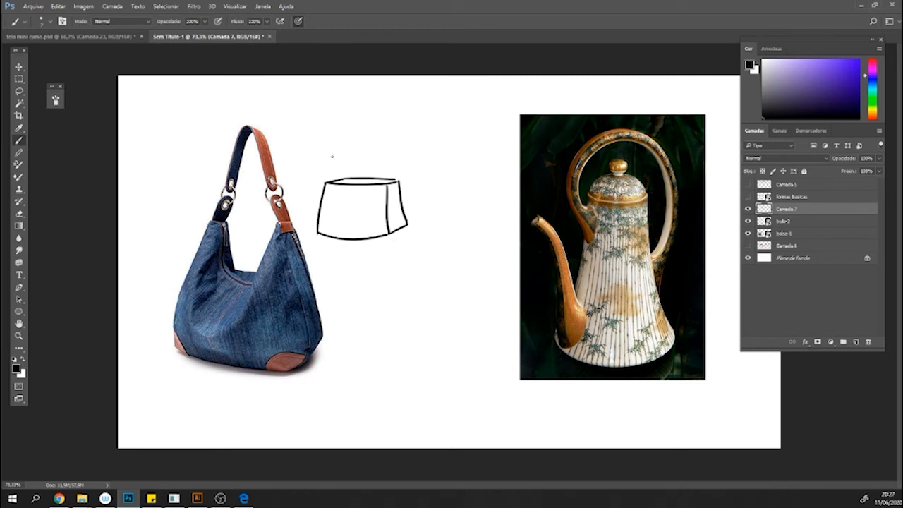
mouse_move(326, 182)
mouse_down()
mouse_move(335, 167)
mouse_move(345, 178)
mouse_move(393, 170)
mouse_move(397, 184)
mouse_up()
mouse_move(337, 170)
mouse_down()
mouse_move(394, 110)
mouse_move(399, 180)
mouse_move(370, 106)
mouse_move(390, 171)
mouse_up()
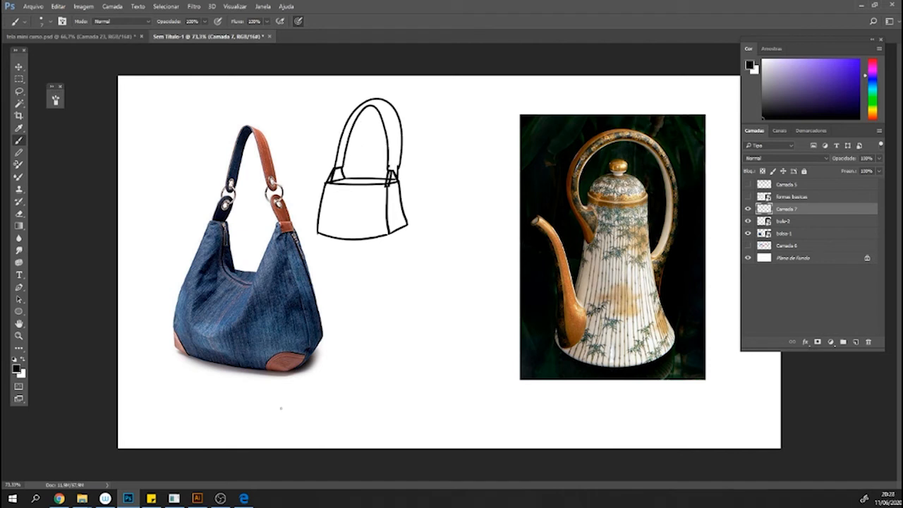
Draw a small arrow beside each photo, and sketch the teapot's flared body with an elliptical top in the lower middle.
drag(319, 281, 339, 257)
mouse_move(524, 347)
mouse_down()
mouse_move(496, 370)
mouse_move(505, 369)
mouse_up()
mouse_move(415, 286)
mouse_down()
mouse_move(412, 330)
mouse_move(441, 287)
mouse_move(417, 289)
mouse_move(462, 361)
mouse_up()
drag(403, 366, 461, 358)
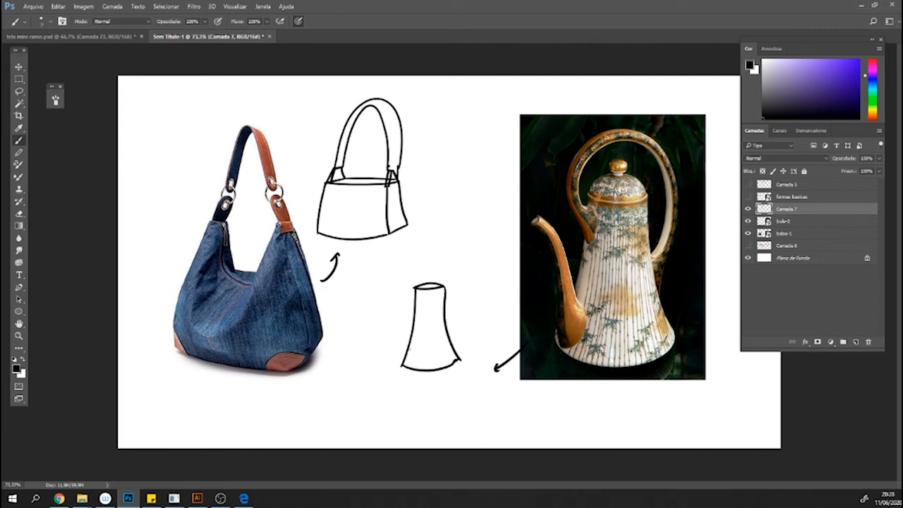
Add a spout made of simple tubes and a double-line arched handle to the teapot sketch.
mouse_move(405, 345)
mouse_down()
mouse_move(399, 312)
mouse_move(421, 341)
mouse_up()
mouse_move(399, 310)
mouse_down()
mouse_move(374, 308)
mouse_move(395, 318)
mouse_up()
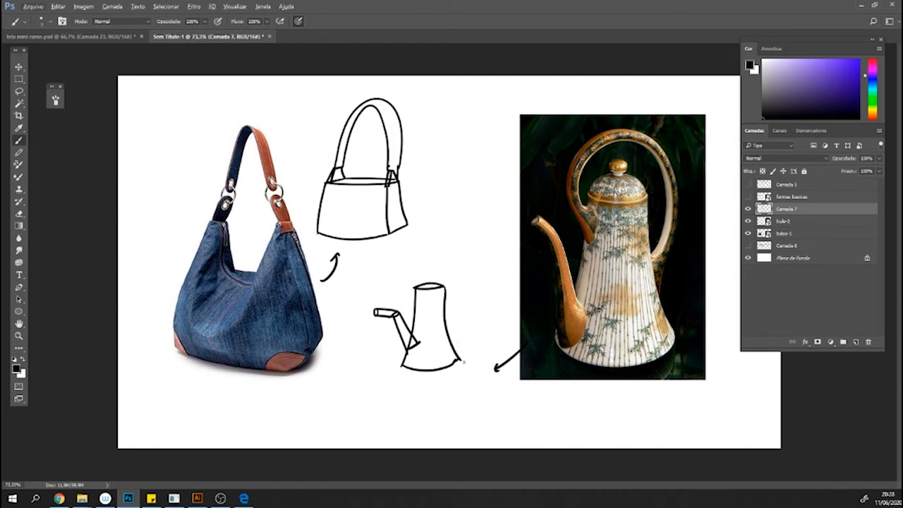
scroll(476, 342, up, 2)
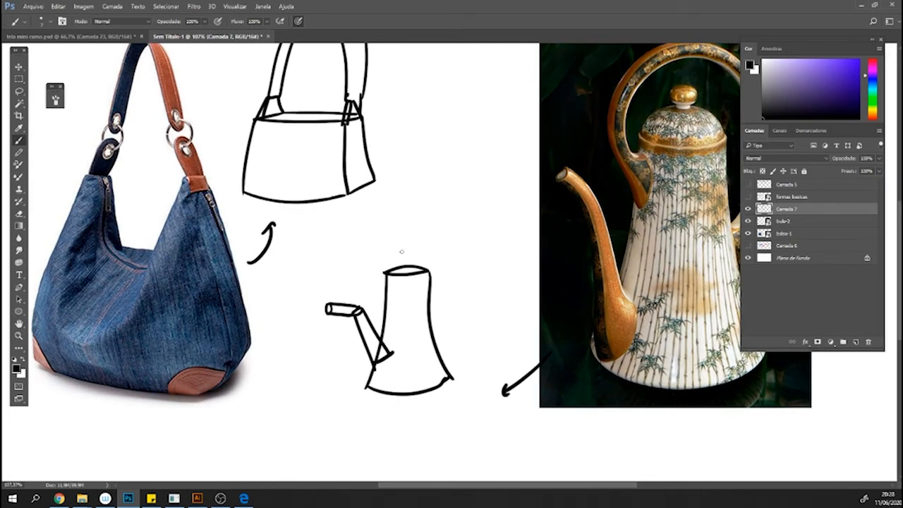
mouse_move(386, 272)
mouse_down()
mouse_move(422, 234)
mouse_move(429, 270)
mouse_move(404, 232)
mouse_move(426, 271)
mouse_up()
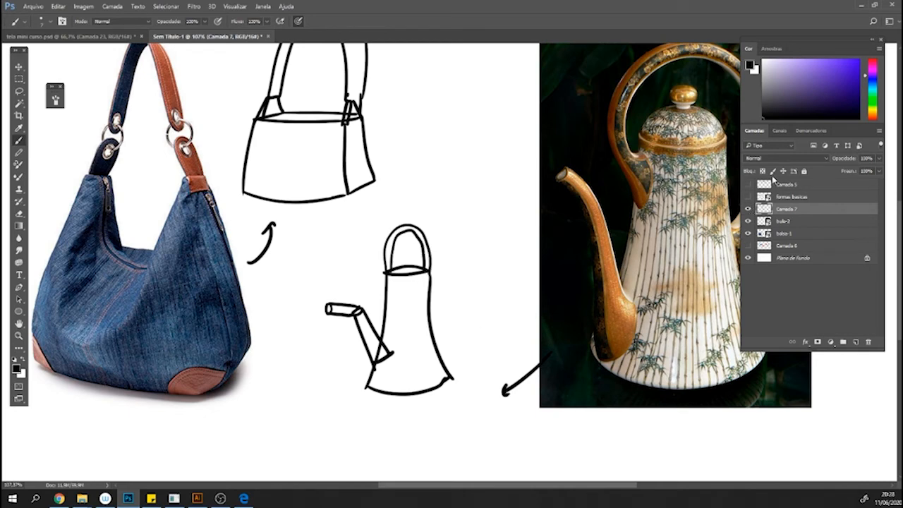
Hide the Camada 7, bule-2 and bolsa-1 layers and show the formas basicas drawings.
drag(749, 209, 750, 236)
click(747, 197)
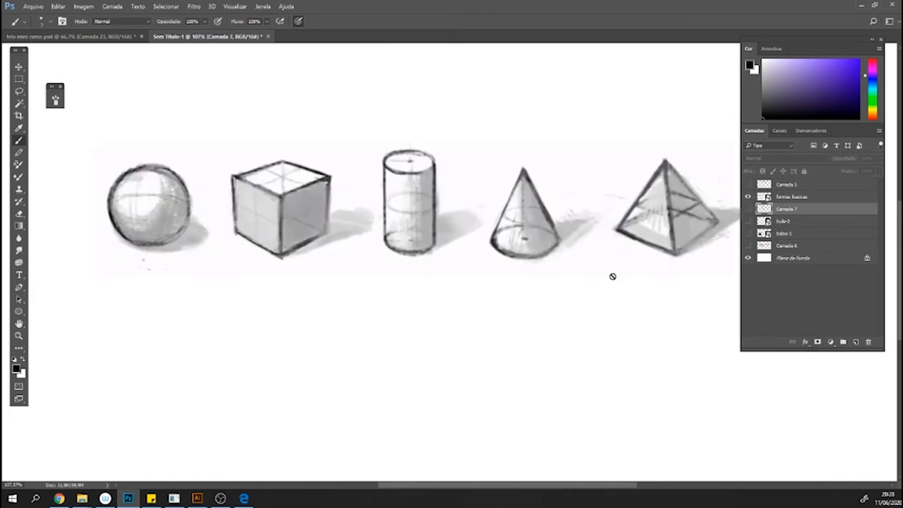
scroll(568, 256, down, 2)
scroll(575, 258, up, 1)
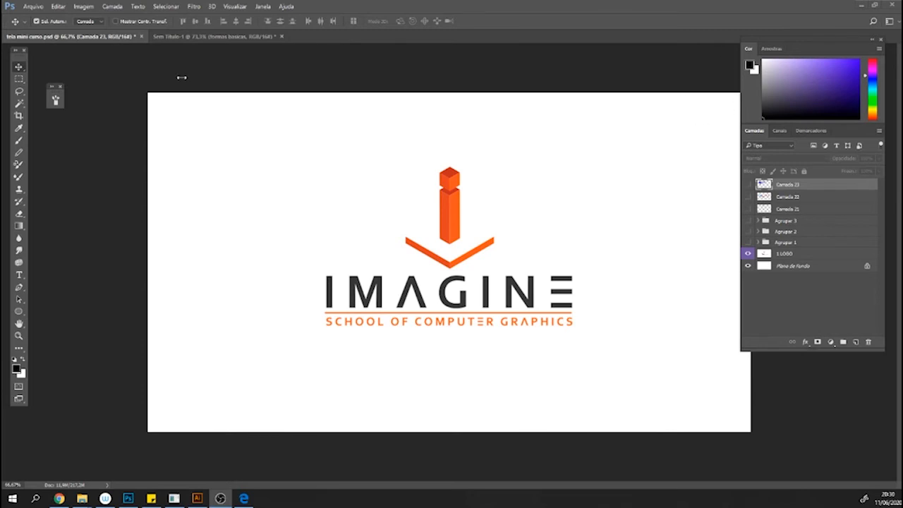
Return to the Sem Título-1 document and add a new empty layer above formas basicas for brush drawing.
click(180, 36)
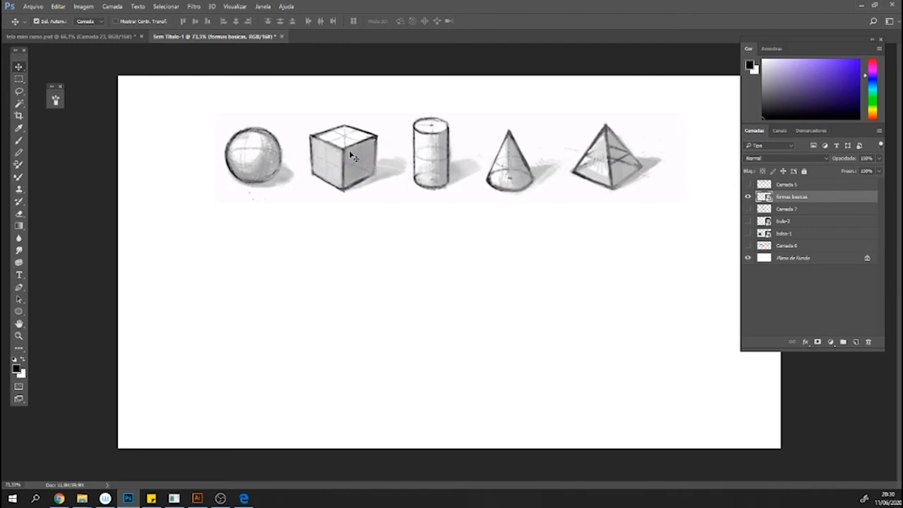
key(b)
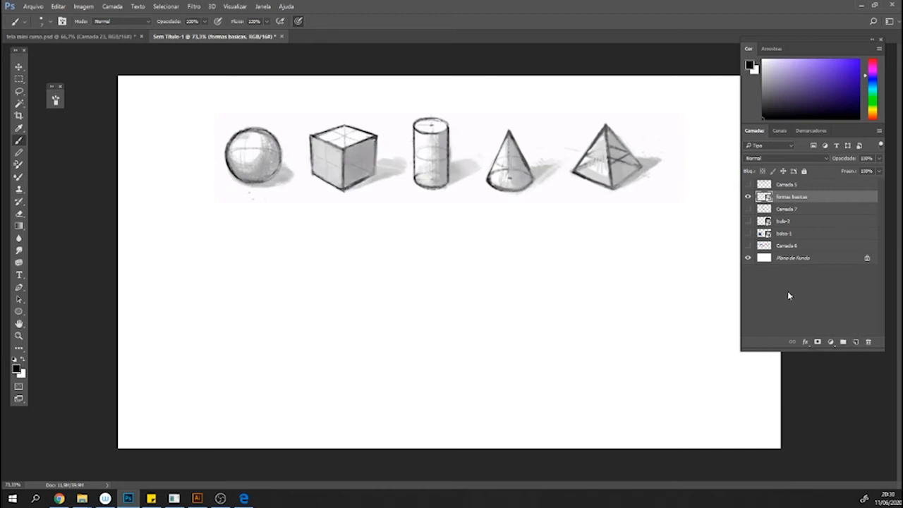
click(856, 342)
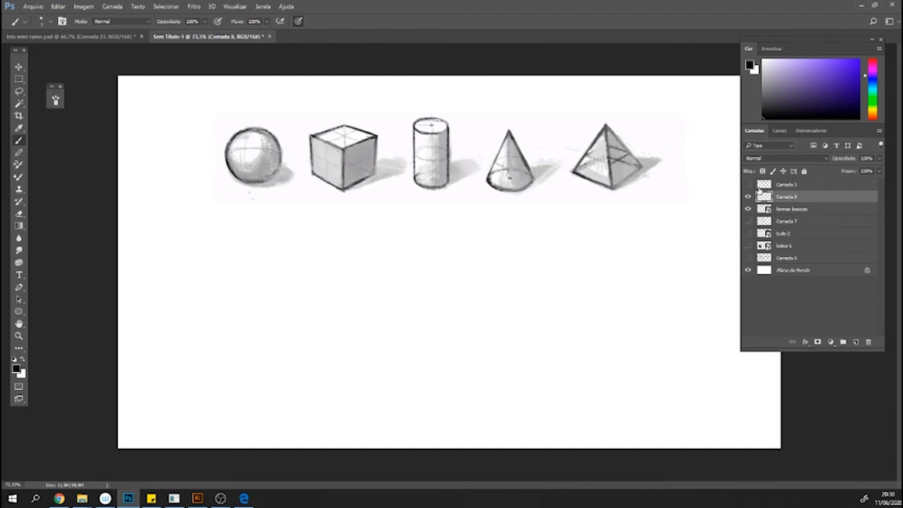
Delete the hidden Camada 5 layer.
click(786, 186)
click(868, 342)
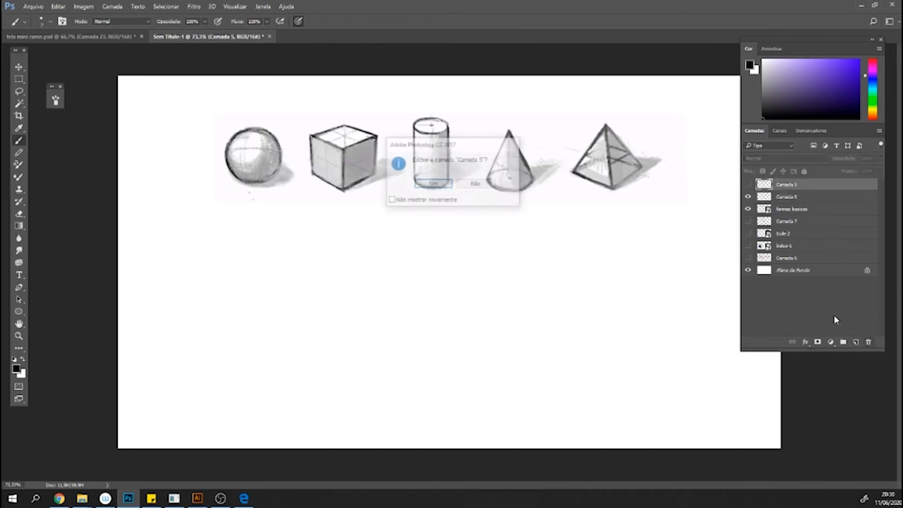
click(435, 185)
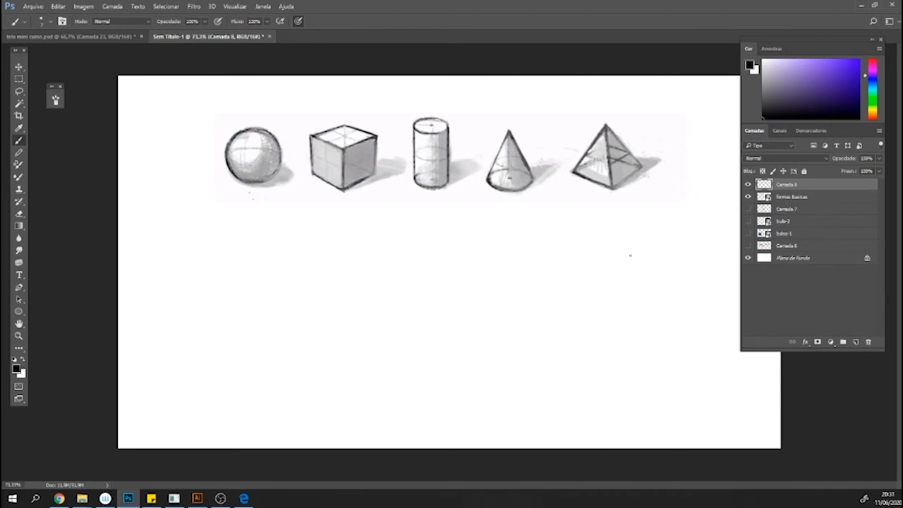
Sketch a box in perspective below the reference shapes, with a four-sided top face and two visible side faces.
scroll(437, 226, up, 3)
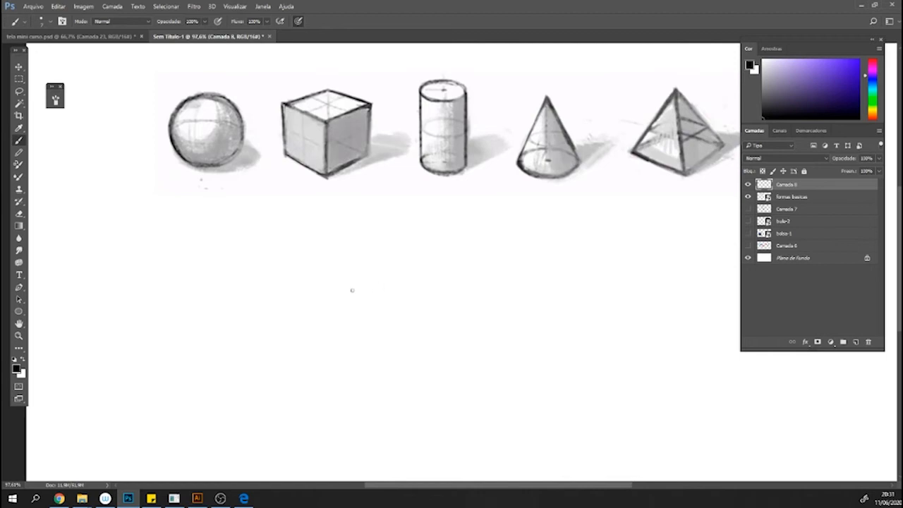
mouse_move(315, 294)
mouse_down()
mouse_move(396, 269)
mouse_move(352, 307)
mouse_move(423, 323)
mouse_up()
drag(416, 263, 510, 276)
mouse_move(420, 323)
mouse_down()
mouse_move(526, 280)
mouse_move(510, 275)
mouse_up()
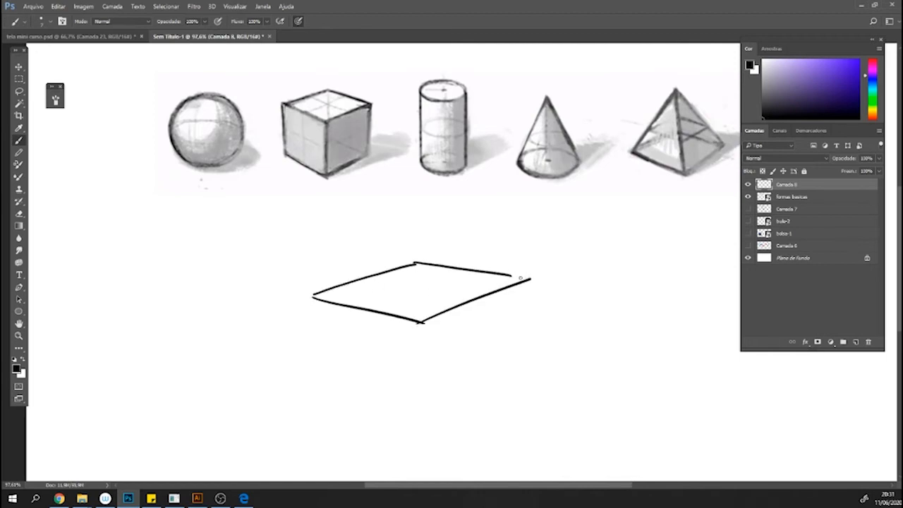
drag(312, 296, 323, 395)
drag(420, 321, 422, 403)
mouse_move(323, 393)
mouse_down()
mouse_move(423, 420)
mouse_move(540, 382)
mouse_up()
drag(530, 280, 532, 384)
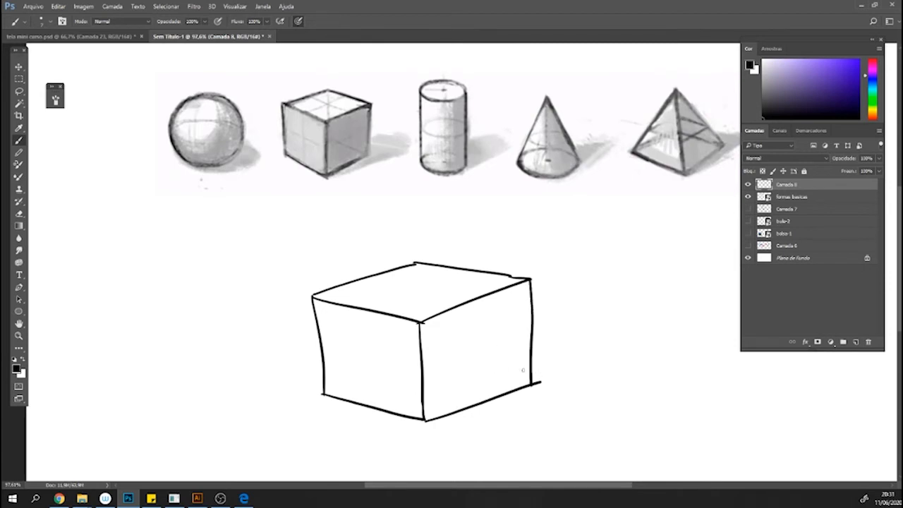
Erase the line overshooting the box's lower right corner with a hard round eraser, and return to the Brush tool.
key(e)
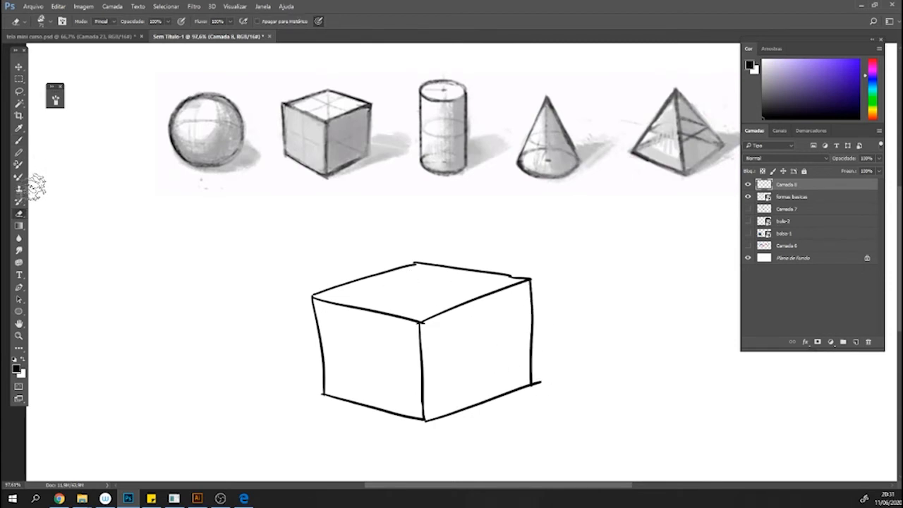
click(45, 22)
click(111, 217)
click(424, 20)
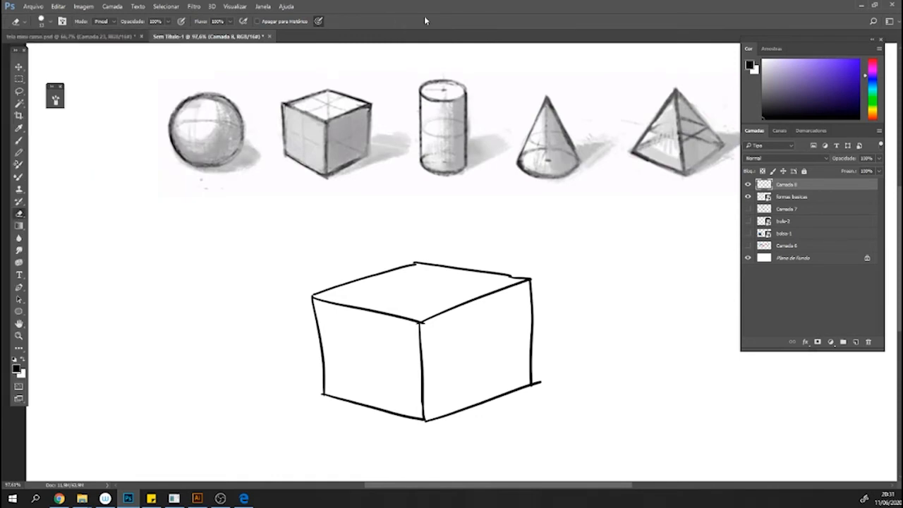
drag(537, 380, 536, 383)
key(b)
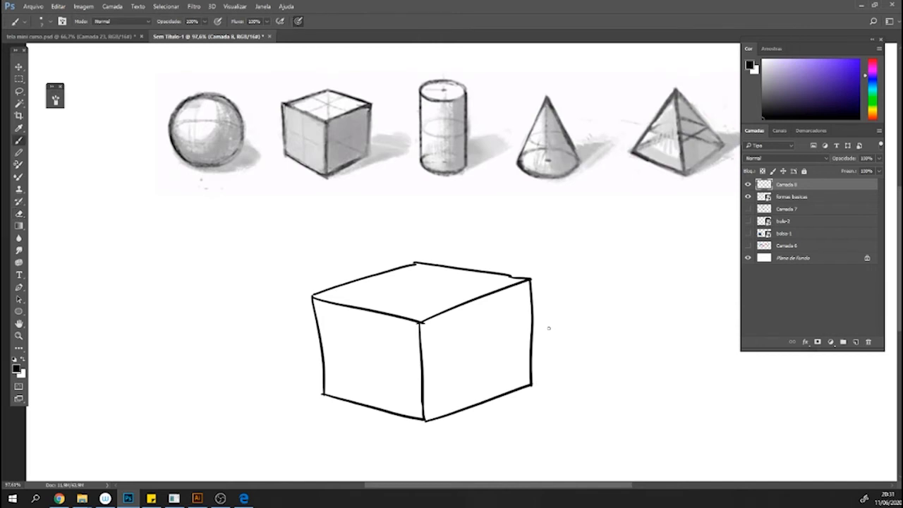
Scale the box drawing down slightly with Free Transform.
drag(516, 391, 473, 387)
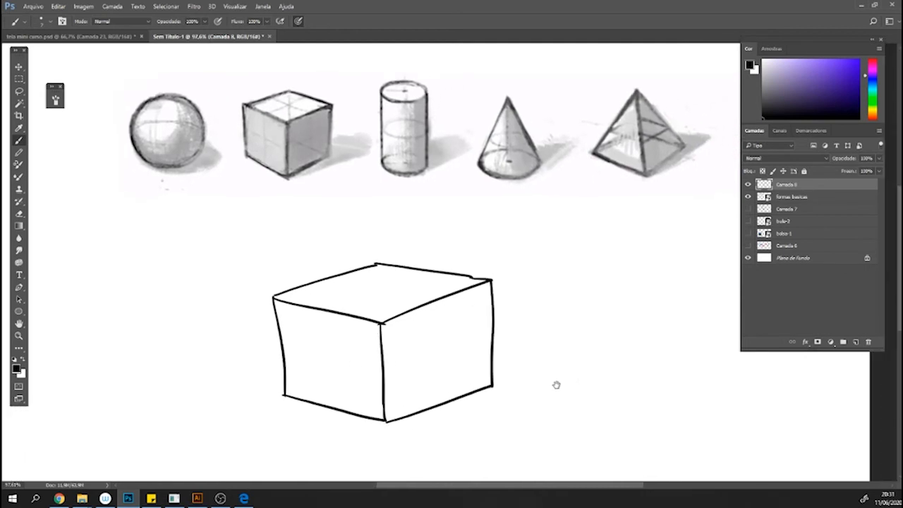
drag(558, 383, 512, 357)
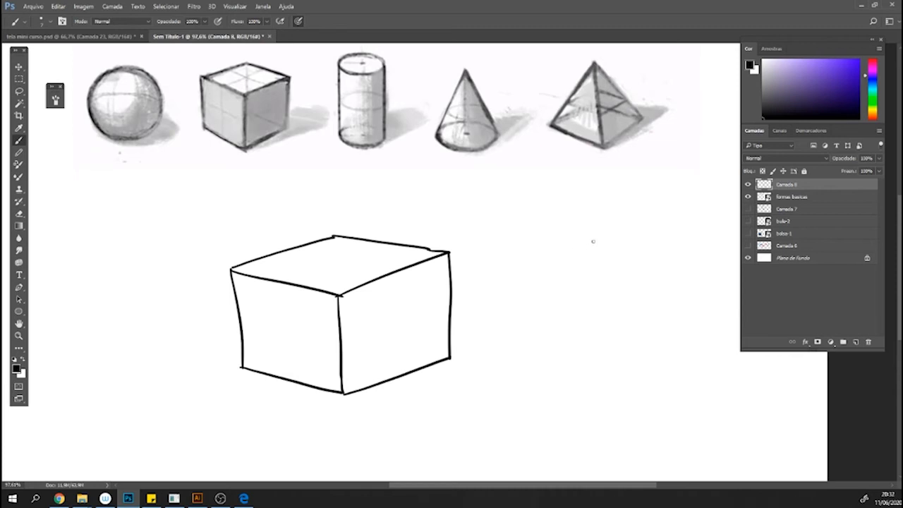
key(ctrl+t)
drag(448, 395, 417, 360)
key(Return)
key(b)
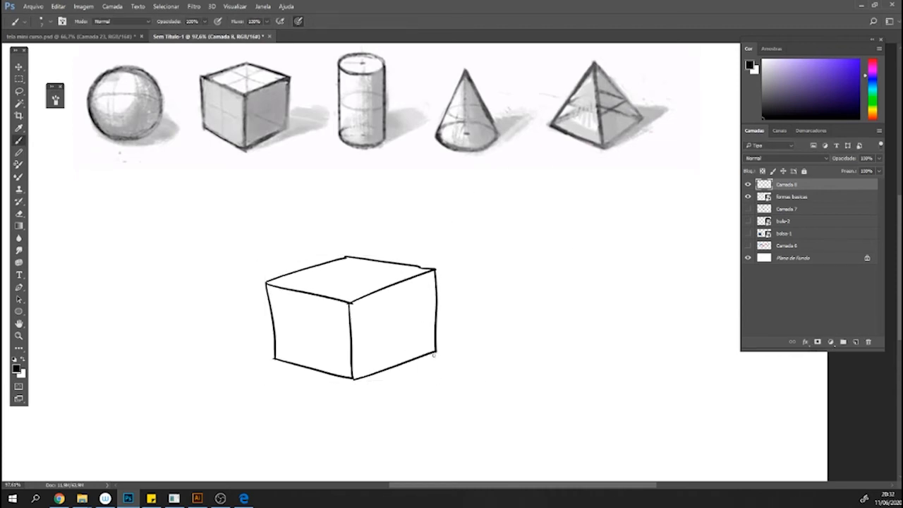
Draw a slightly tilted horizontal cylinder beside the box, with an elliptical front end and a curved far end.
scroll(434, 356, up, 1)
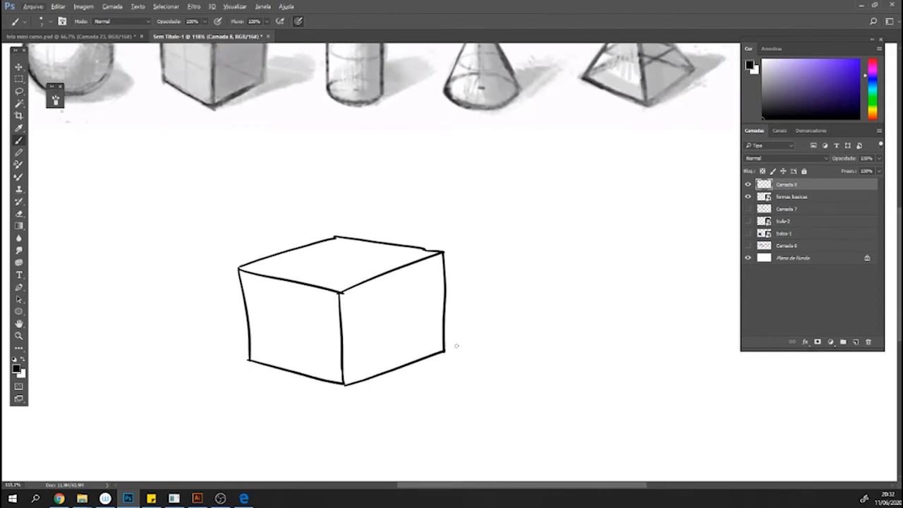
scroll(456, 345, up, 2)
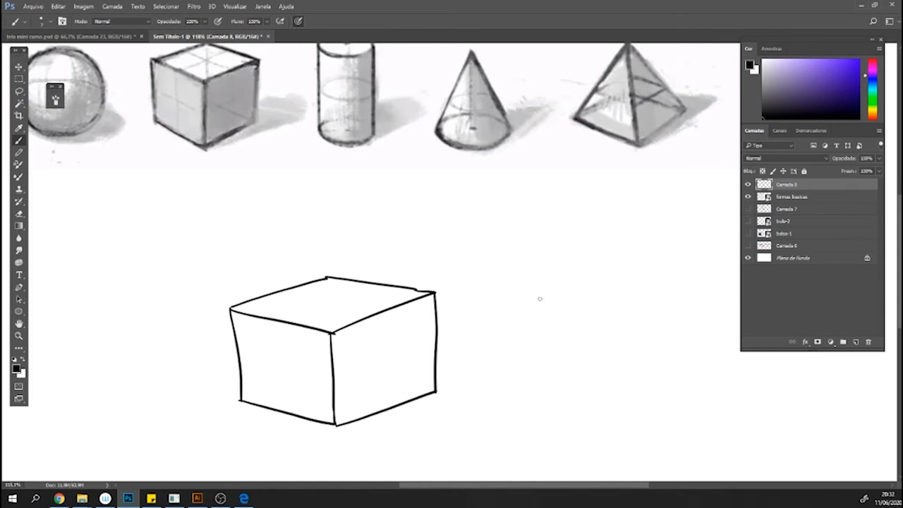
mouse_move(497, 302)
mouse_down()
mouse_move(492, 228)
mouse_move(530, 266)
mouse_move(495, 307)
mouse_up()
drag(496, 223, 642, 201)
drag(515, 313, 661, 282)
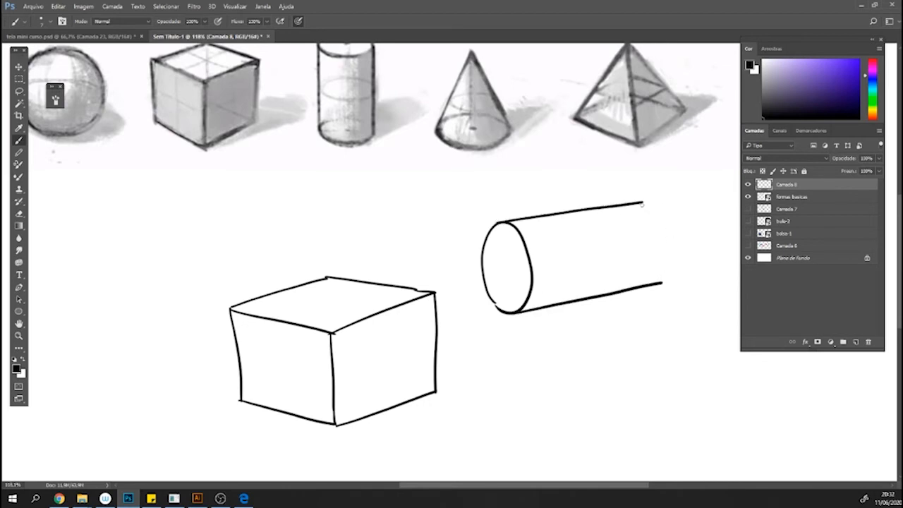
drag(641, 202, 660, 282)
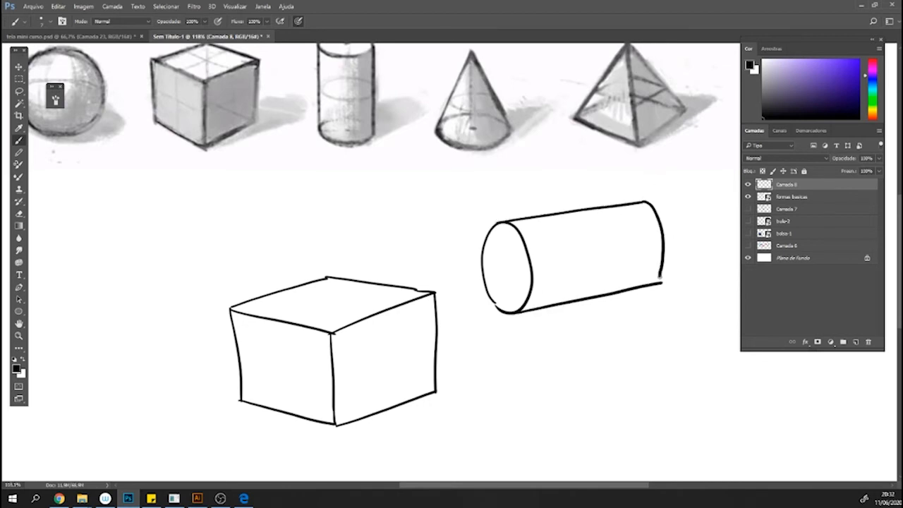
Draw a circle to the left of the box and add a curved equator and a curved vertical line crossing it.
mouse_move(525, 344)
mouse_down()
mouse_move(574, 381)
mouse_move(526, 423)
mouse_move(590, 417)
mouse_move(526, 422)
mouse_move(619, 364)
mouse_move(661, 383)
mouse_up()
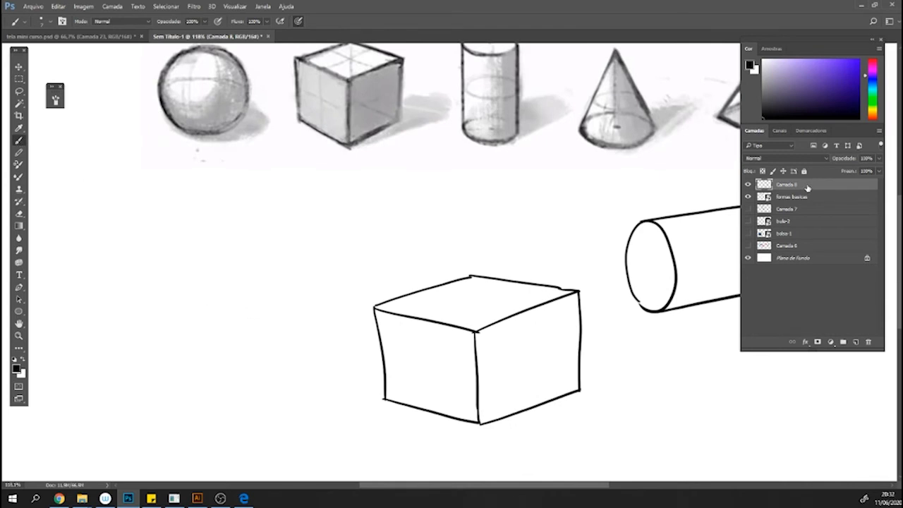
mouse_move(246, 312)
mouse_down()
mouse_move(232, 309)
mouse_move(243, 202)
mouse_move(317, 276)
mouse_move(247, 319)
mouse_up()
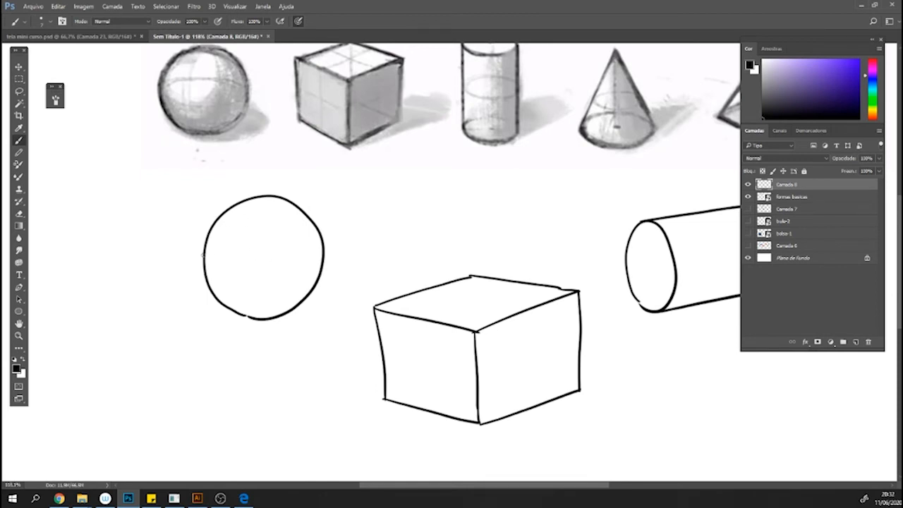
mouse_move(203, 256)
mouse_down()
mouse_move(244, 273)
mouse_move(320, 261)
mouse_up()
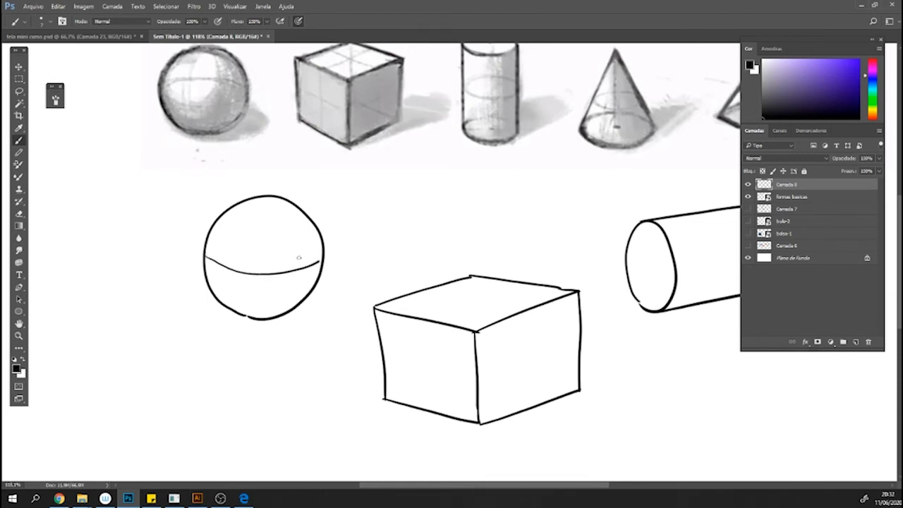
key(ctrl+z)
mouse_move(204, 256)
mouse_down()
mouse_move(239, 266)
mouse_move(321, 257)
mouse_up()
mouse_move(287, 201)
mouse_down()
mouse_move(255, 226)
mouse_move(248, 310)
mouse_up()
key(ctrl+z)
mouse_move(273, 196)
mouse_down()
mouse_move(246, 279)
mouse_move(253, 318)
mouse_up()
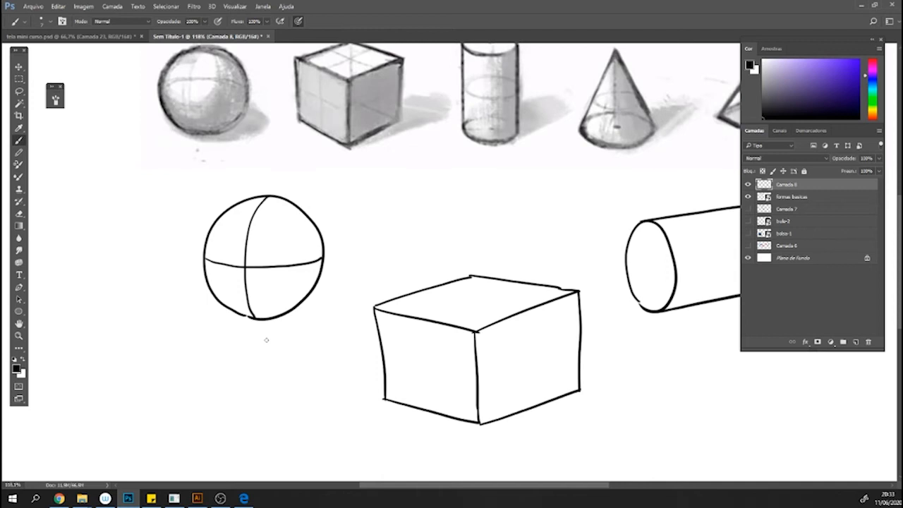
Add two curved latitude lines above and two below the sphere's equator, plus a second vertical curve on its right side.
drag(208, 231, 308, 224)
drag(234, 210, 298, 206)
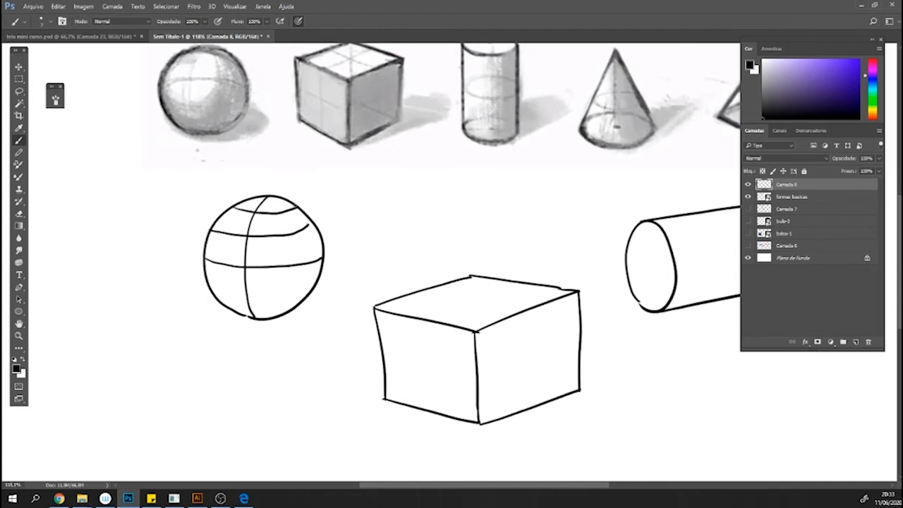
drag(211, 289, 309, 282)
key(ctrl+z)
drag(211, 291, 311, 287)
drag(236, 310, 286, 309)
mouse_move(268, 196)
mouse_down()
mouse_move(287, 208)
mouse_move(308, 283)
mouse_move(304, 304)
mouse_up()
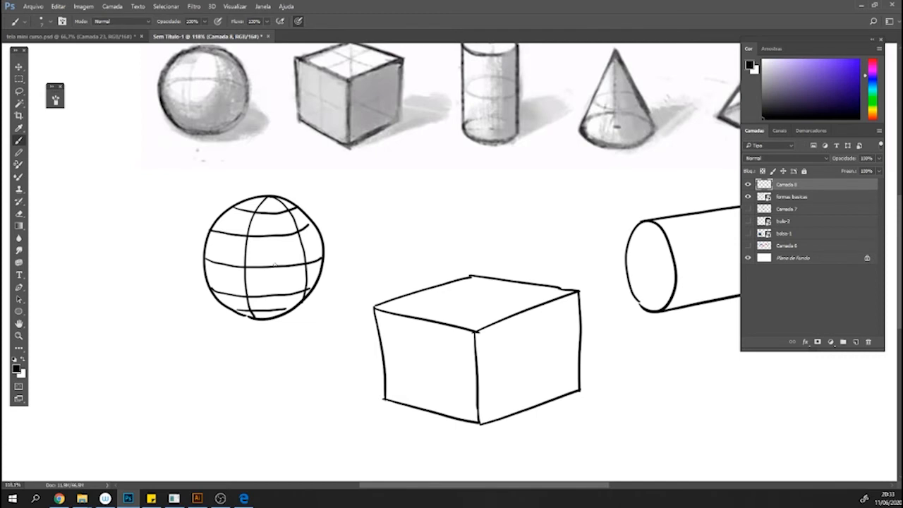
Check what the top drawing layer contains by toggling its visibility, and rename it "camada linha".
drag(589, 395, 520, 392)
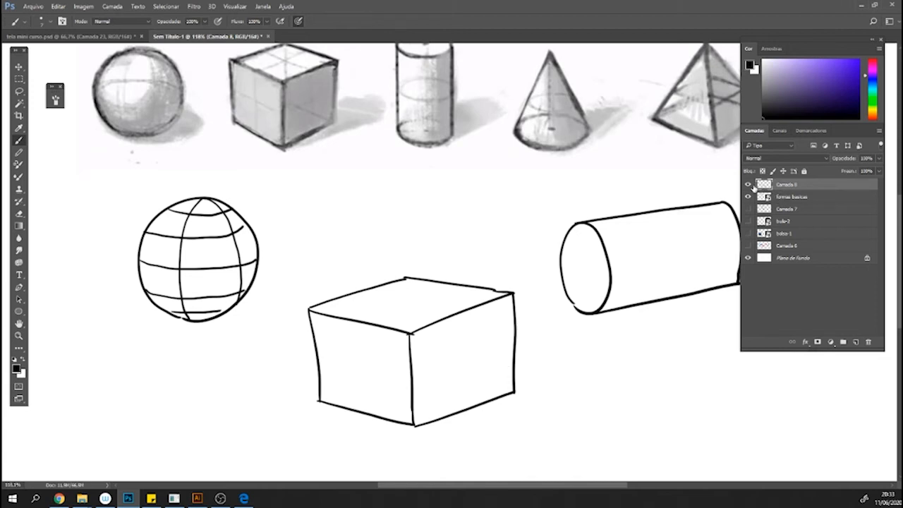
click(748, 184)
click(748, 185)
double_click(784, 185)
text(ci)
click(790, 197)
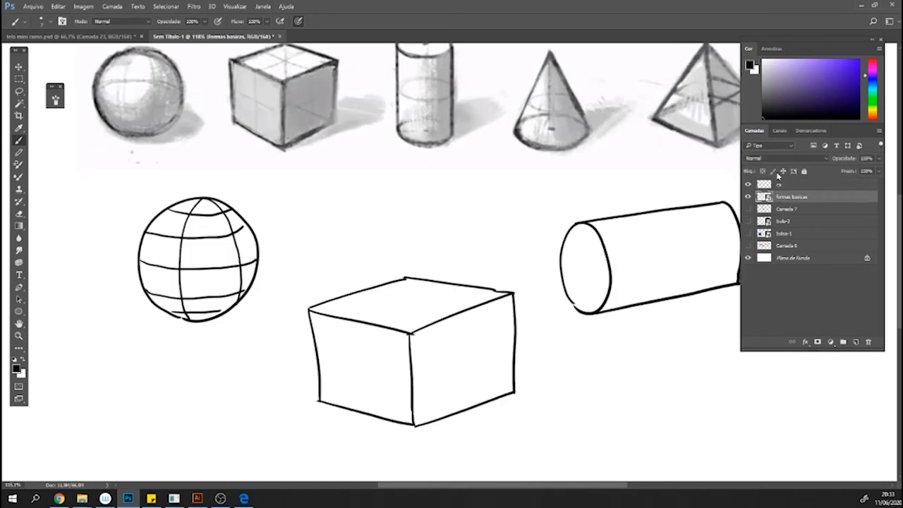
double_click(778, 187)
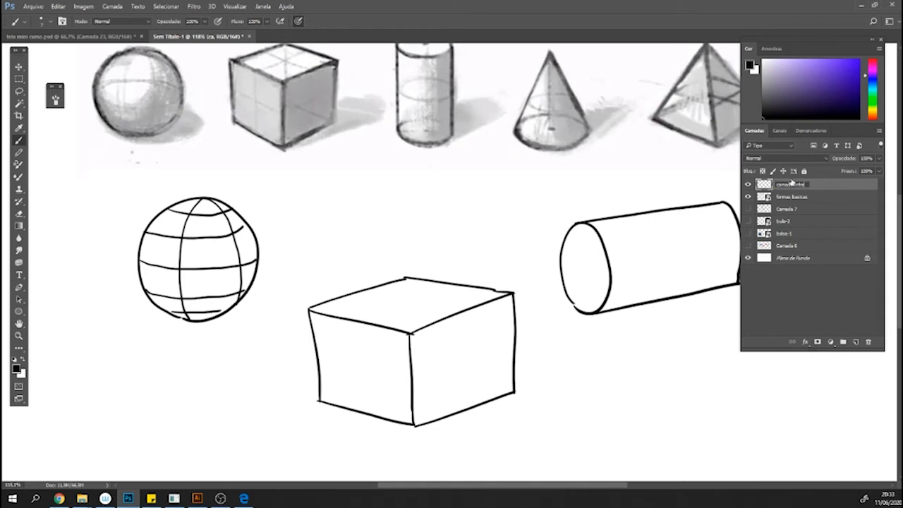
click(811, 197)
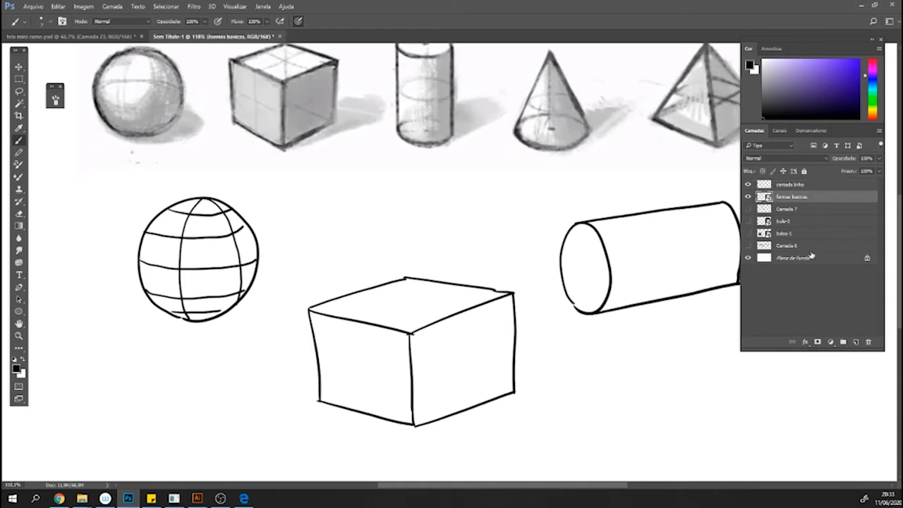
Hide formas basicas and delete all layers from it down to Camada 6.
click(748, 196)
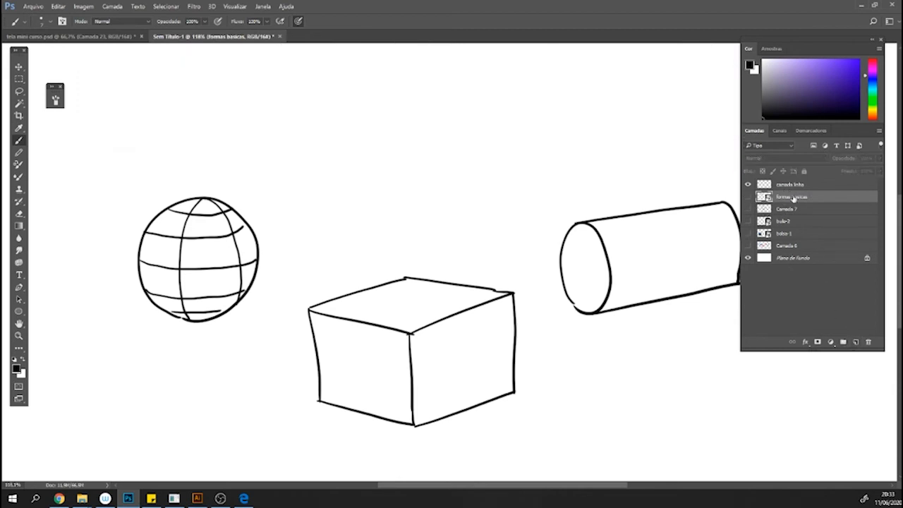
shift+click(791, 246)
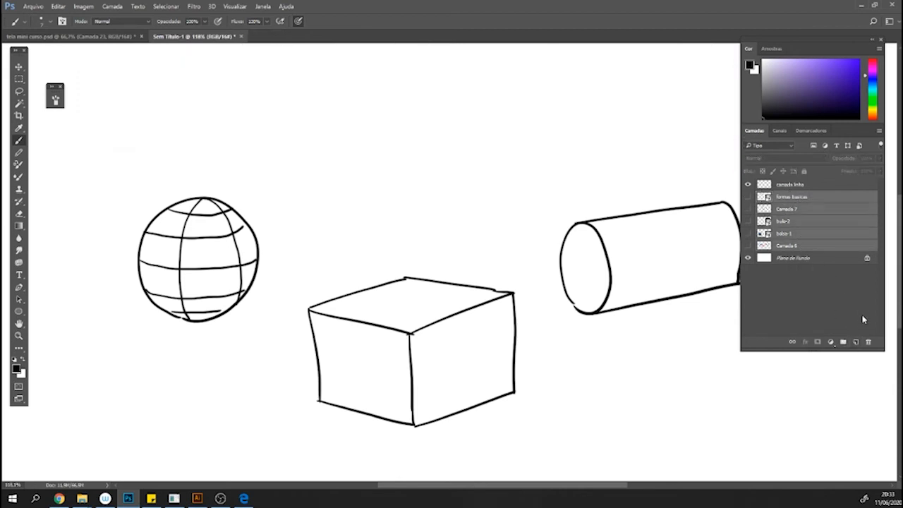
click(869, 344)
click(426, 185)
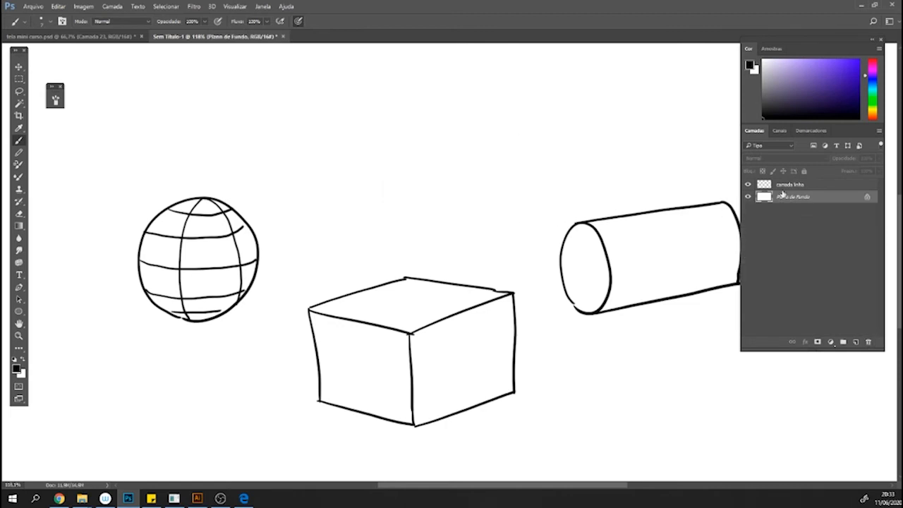
Add a new layer between camada linha and the background and name it "camada cor".
click(747, 184)
click(748, 184)
click(855, 342)
double_click(784, 197)
text(camada cor)
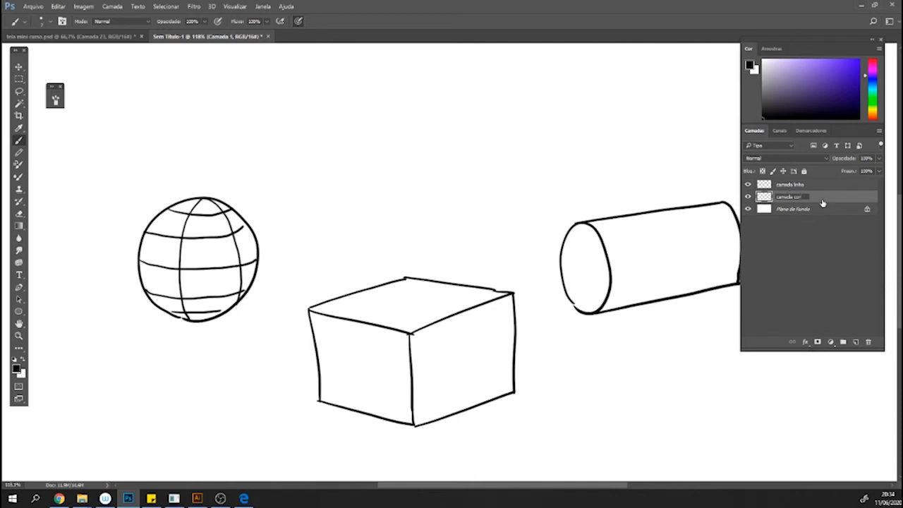
key(Return)
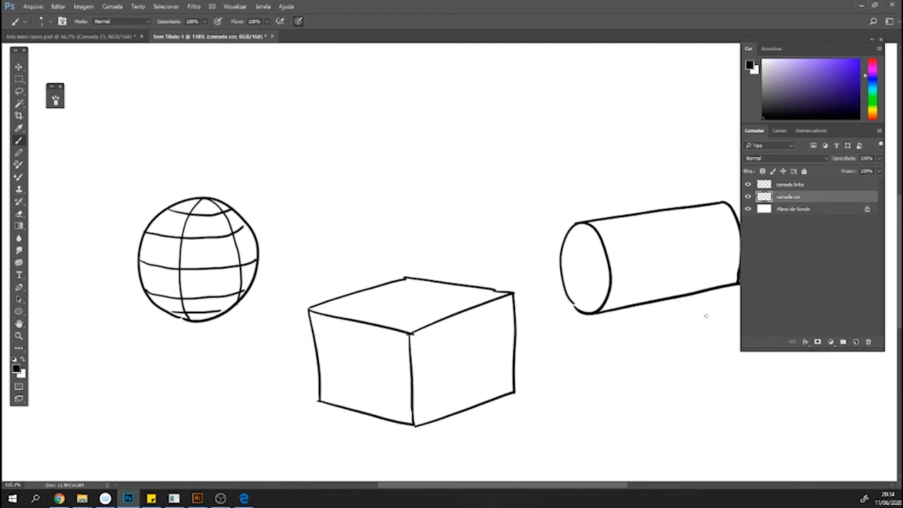
Paint the cube's left face and most of its top and right faces light blue on camada cor with a 28 px brush.
click(49, 24)
drag(59, 54, 63, 53)
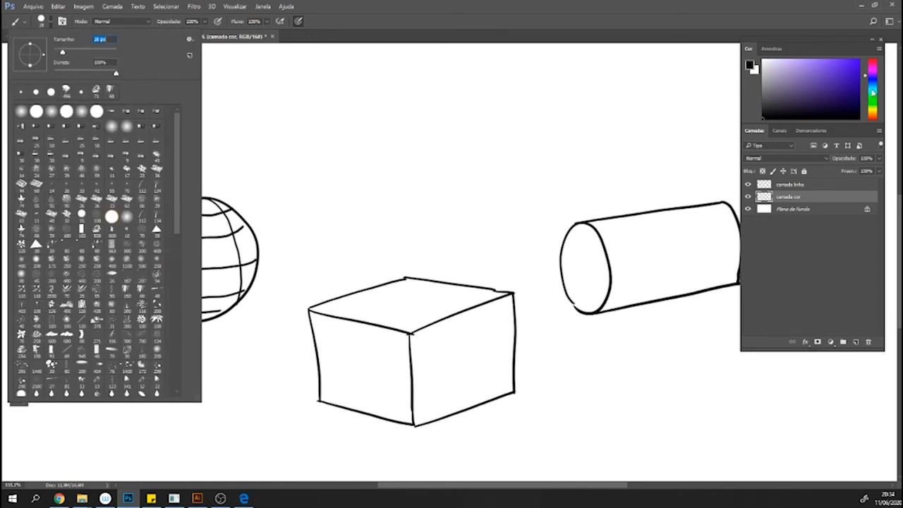
click(872, 90)
click(833, 73)
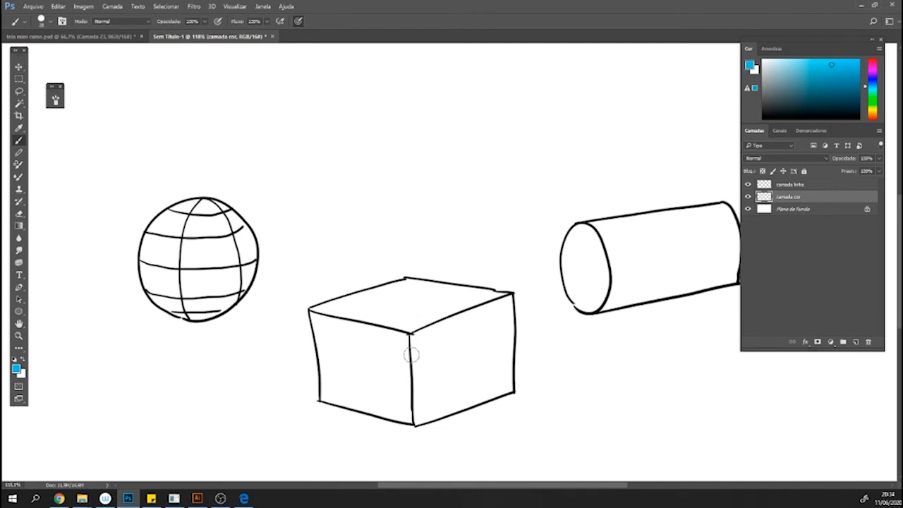
mouse_move(401, 330)
mouse_down()
mouse_move(404, 387)
mouse_move(381, 317)
mouse_move(328, 367)
mouse_move(313, 314)
mouse_move(402, 289)
mouse_move(451, 293)
mouse_move(473, 310)
mouse_move(418, 347)
mouse_up()
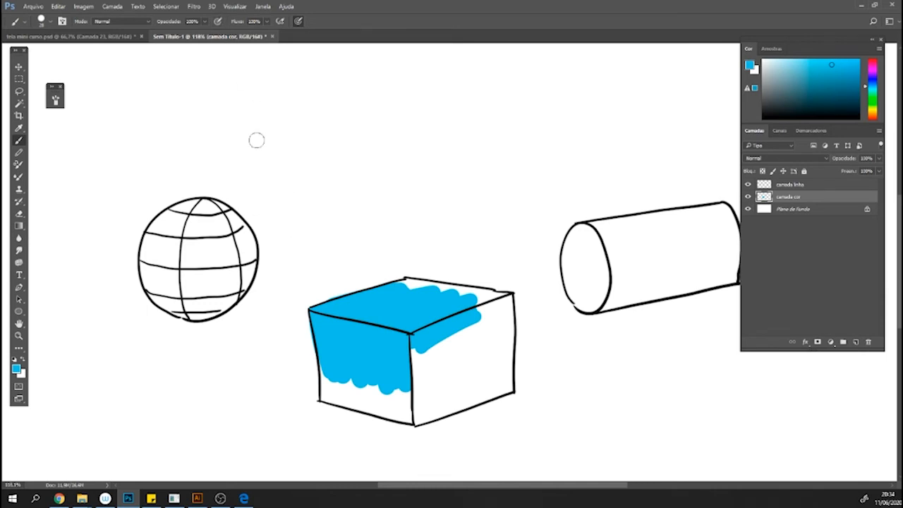
mouse_move(423, 363)
mouse_down()
mouse_move(469, 322)
mouse_move(433, 344)
mouse_move(449, 352)
mouse_move(457, 343)
mouse_move(473, 375)
mouse_move(468, 366)
mouse_move(447, 372)
mouse_move(480, 353)
mouse_move(489, 318)
mouse_move(490, 330)
mouse_move(457, 296)
mouse_move(406, 281)
mouse_up()
mouse_move(344, 388)
mouse_down()
mouse_move(440, 394)
mouse_move(362, 399)
mouse_move(452, 393)
mouse_move(398, 406)
mouse_move(464, 390)
mouse_move(452, 402)
mouse_move(475, 388)
mouse_move(464, 372)
mouse_move(497, 385)
mouse_move(446, 386)
mouse_up()
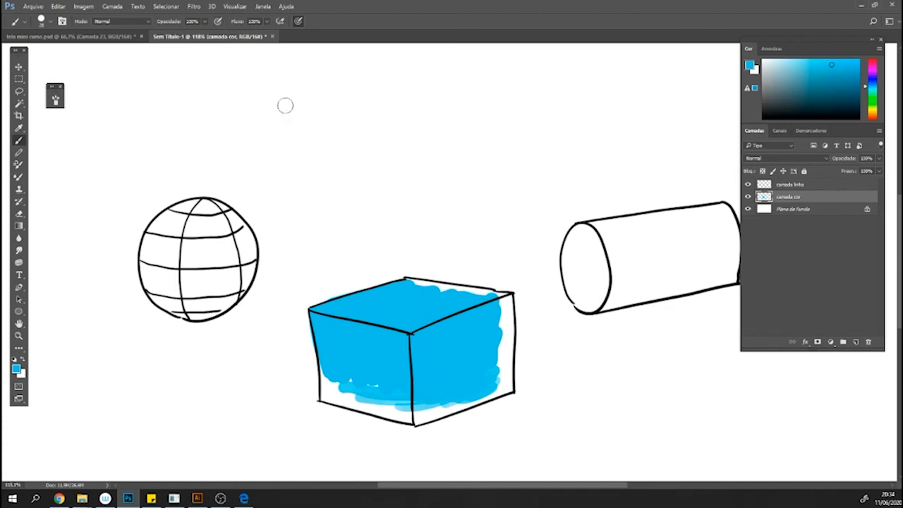
mouse_move(371, 386)
mouse_down()
mouse_move(347, 381)
mouse_move(363, 401)
mouse_move(325, 384)
mouse_up()
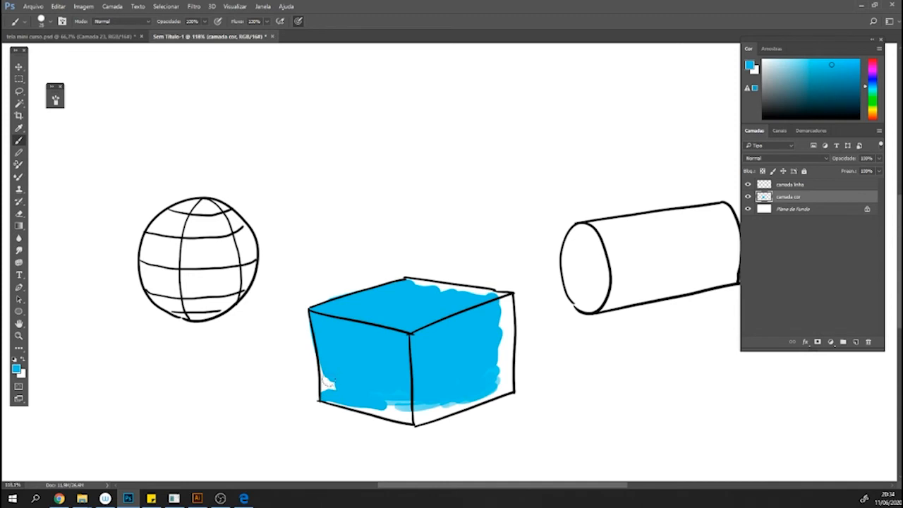
drag(323, 387, 326, 368)
mouse_move(337, 408)
mouse_down()
mouse_move(405, 411)
mouse_move(412, 404)
mouse_move(395, 415)
mouse_move(415, 416)
mouse_move(452, 404)
mouse_move(423, 421)
mouse_move(462, 408)
mouse_move(423, 422)
mouse_up()
mouse_move(593, 362)
mouse_down()
mouse_move(572, 366)
mouse_move(592, 413)
mouse_up()
mouse_move(629, 363)
mouse_down()
mouse_move(655, 407)
mouse_move(647, 411)
mouse_up()
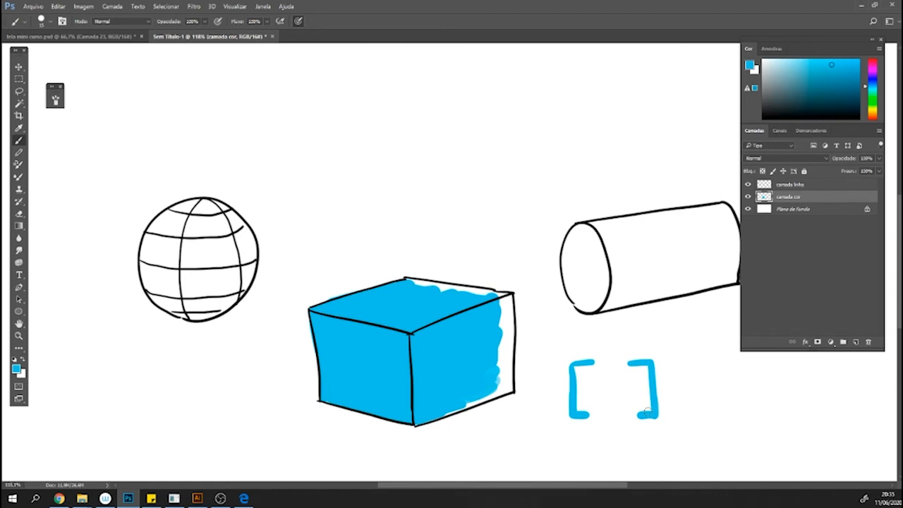
key(ctrl+z)
key(ctrl+z)
key(ctrl+z)
key(ctrl+z)
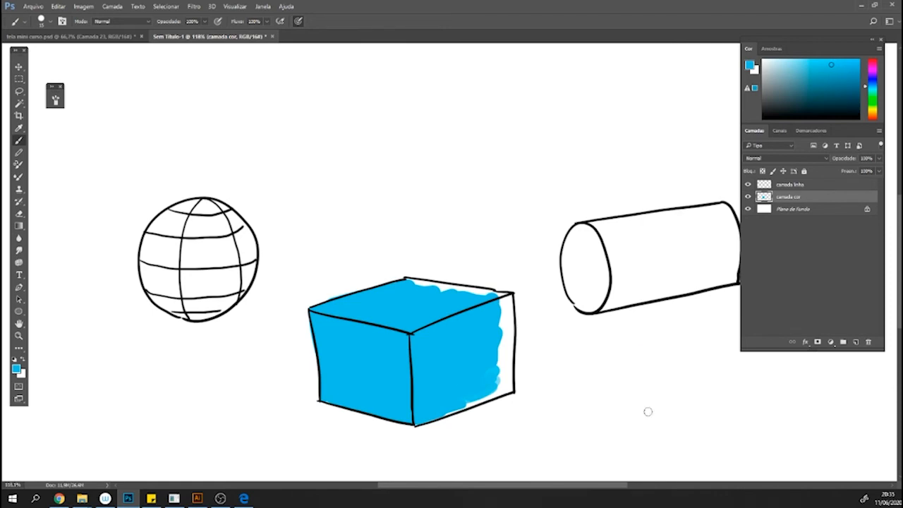
Fill the cube's remaining white areas along its right side and rear top edge with the same blue.
mouse_move(441, 417)
mouse_down()
mouse_move(487, 396)
mouse_move(502, 340)
mouse_move(503, 393)
mouse_move(493, 392)
mouse_up()
mouse_move(504, 348)
mouse_down()
mouse_move(510, 300)
mouse_move(501, 307)
mouse_up()
mouse_move(422, 282)
mouse_down()
mouse_move(482, 291)
mouse_move(471, 291)
mouse_up()
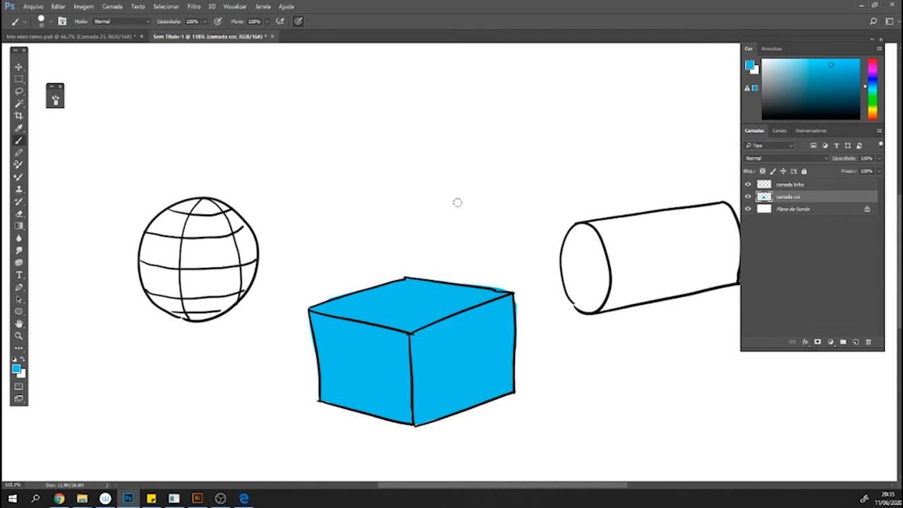
Color the whole cylinder green on camada cor, using an enlarged brush for its body.
click(873, 99)
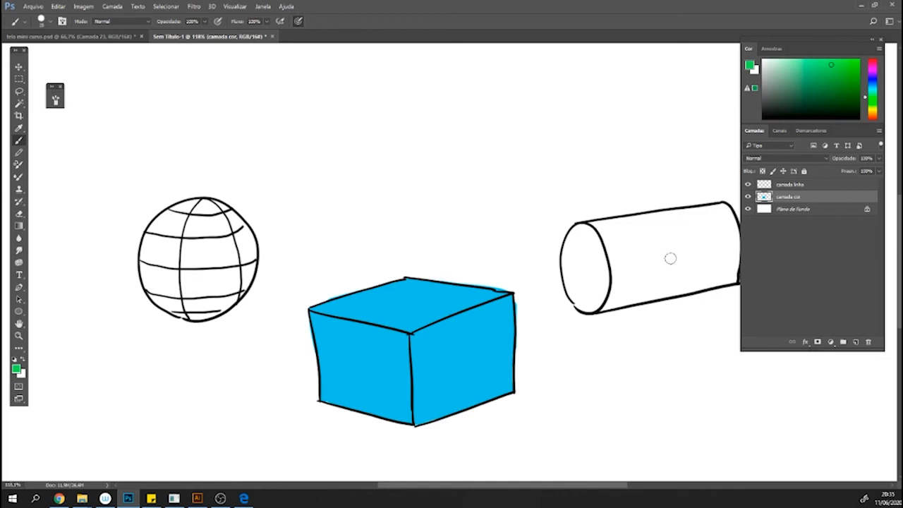
key(bracketright)
key(bracketright)
key(bracketright)
key(bracketright)
key(bracketright)
mouse_move(614, 262)
mouse_down()
mouse_move(697, 237)
mouse_move(620, 245)
mouse_move(637, 273)
mouse_up()
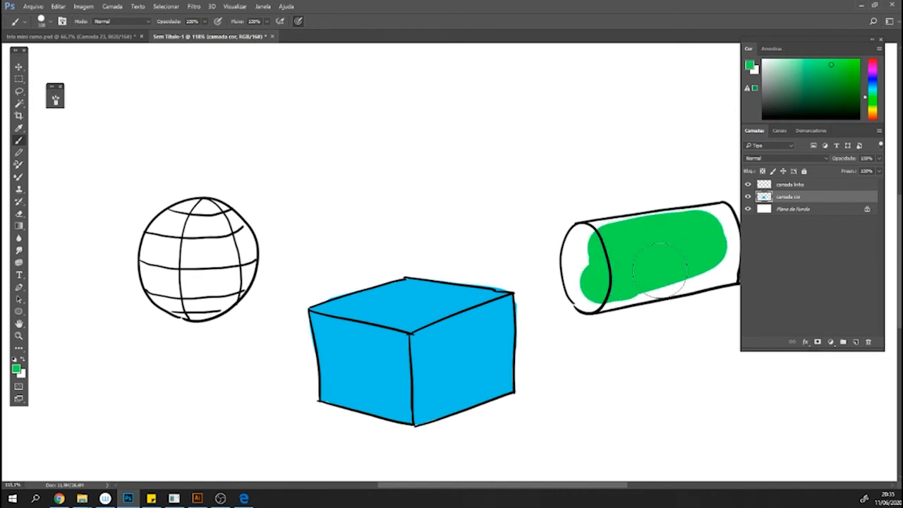
drag(610, 359, 510, 365)
mouse_move(620, 249)
mouse_down()
mouse_move(520, 256)
mouse_move(492, 278)
mouse_move(488, 241)
mouse_move(479, 298)
mouse_move(481, 280)
mouse_move(500, 299)
mouse_move(529, 282)
mouse_move(505, 297)
mouse_move(568, 299)
mouse_move(633, 280)
mouse_move(641, 271)
mouse_move(620, 211)
mouse_up()
drag(498, 231, 625, 221)
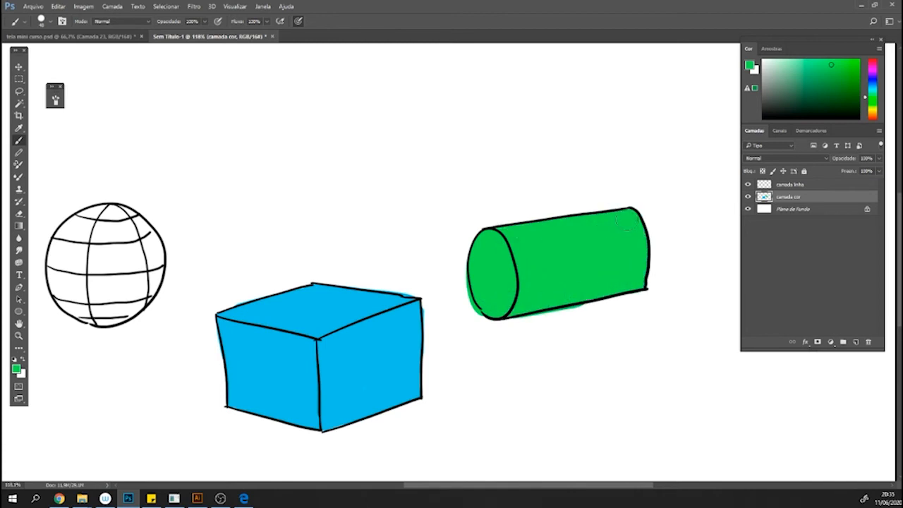
Erase the green and blue paint that spills outside the outlines of the cylinder and cube.
key(e)
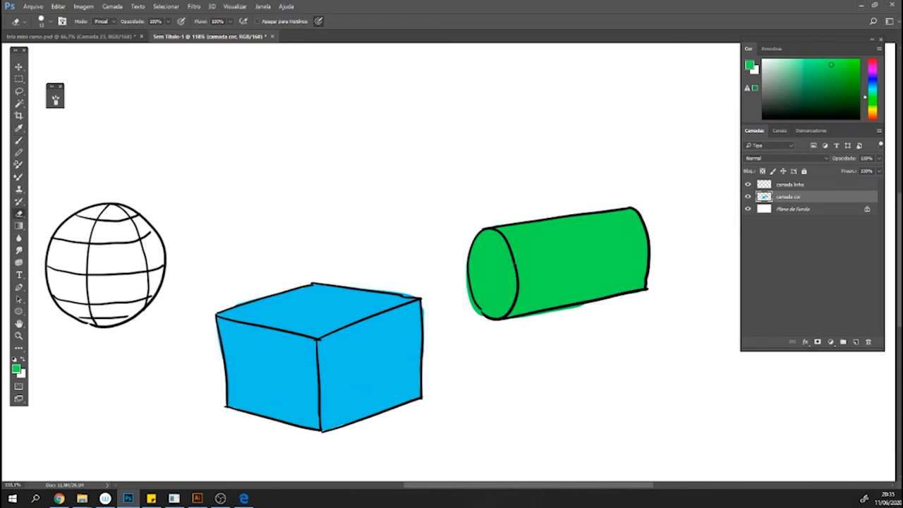
mouse_move(461, 273)
mouse_down()
mouse_move(500, 338)
mouse_move(552, 322)
mouse_move(512, 322)
mouse_move(550, 315)
mouse_up()
mouse_move(425, 302)
mouse_down()
mouse_move(387, 289)
mouse_move(426, 299)
mouse_up()
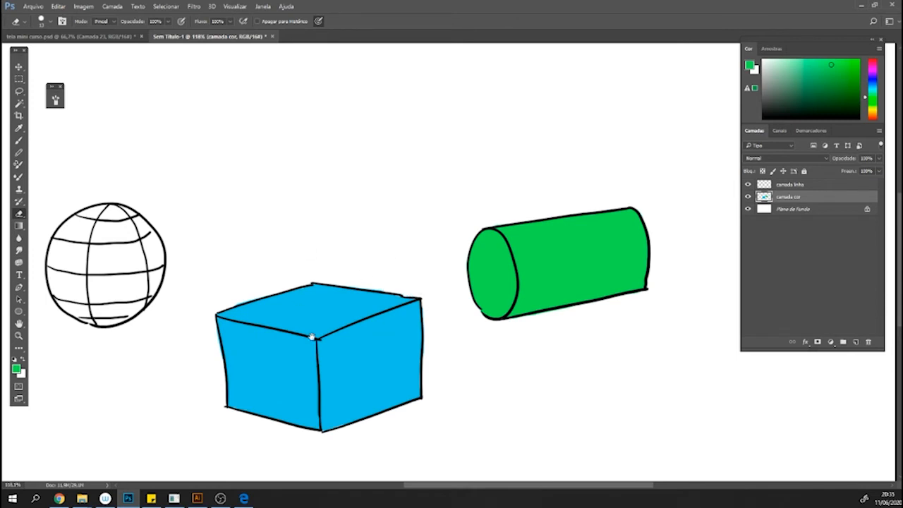
Paint the entire sphere light red on camada cor with the Brush.
drag(306, 334, 462, 331)
click(872, 119)
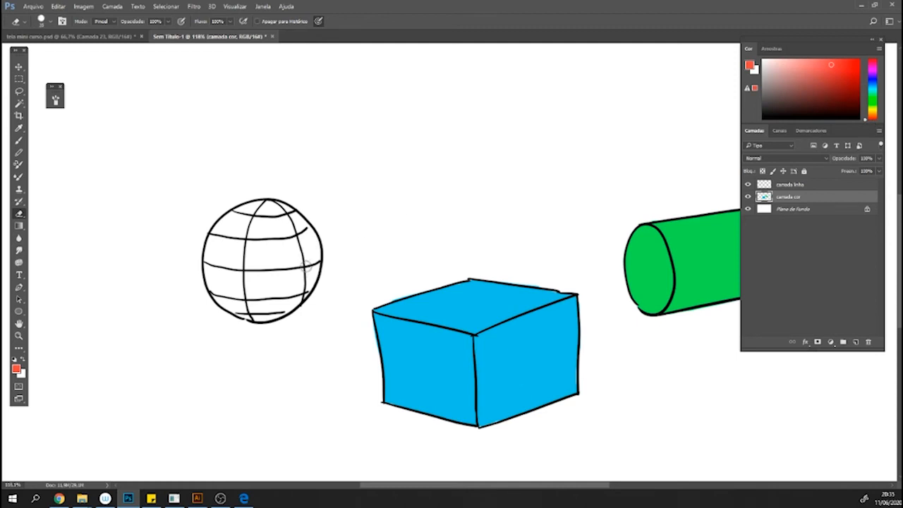
click(823, 70)
key(b)
mouse_move(262, 266)
mouse_down()
mouse_move(238, 246)
mouse_move(261, 229)
mouse_move(231, 260)
mouse_move(280, 293)
mouse_move(291, 232)
mouse_move(282, 251)
mouse_move(297, 229)
mouse_move(291, 240)
mouse_move(276, 224)
mouse_move(235, 248)
mouse_move(235, 217)
mouse_move(222, 247)
mouse_move(216, 239)
mouse_move(221, 293)
mouse_move(234, 307)
mouse_move(224, 300)
mouse_move(257, 253)
mouse_move(280, 306)
mouse_move(319, 254)
mouse_up()
mouse_move(311, 292)
mouse_down()
mouse_move(315, 234)
mouse_move(240, 214)
mouse_up()
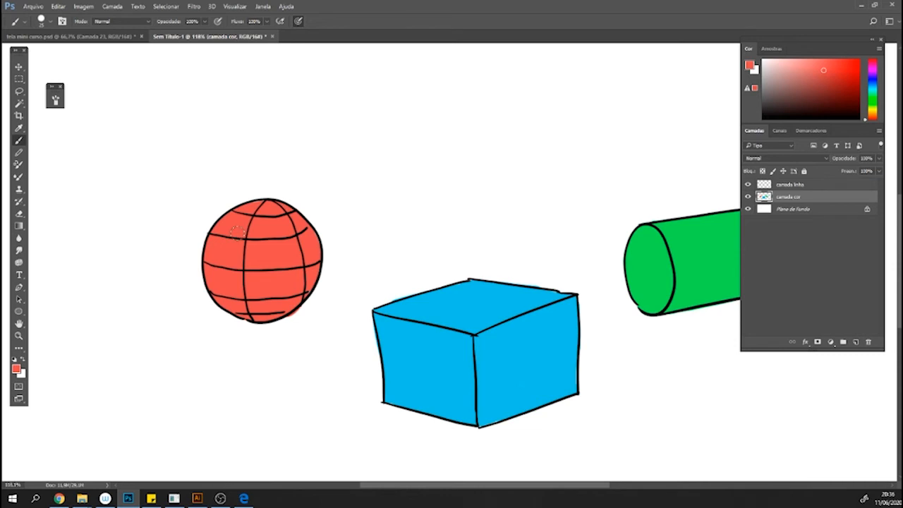
Erase the red paint spilling past the sphere's lower right outline.
key(e)
drag(317, 306, 298, 311)
key(bracketleft)
key(bracketleft)
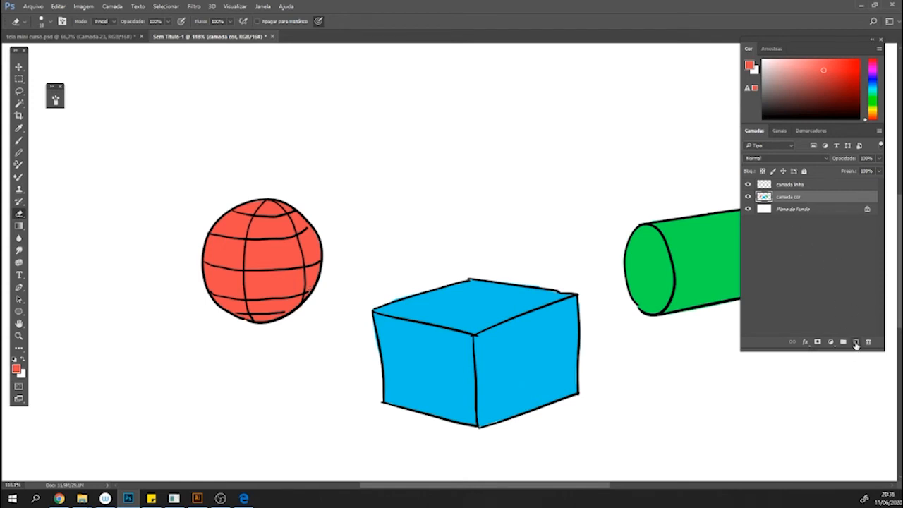
Add a new layer directly above camada cor and make it a clipping mask on camada cor.
click(855, 343)
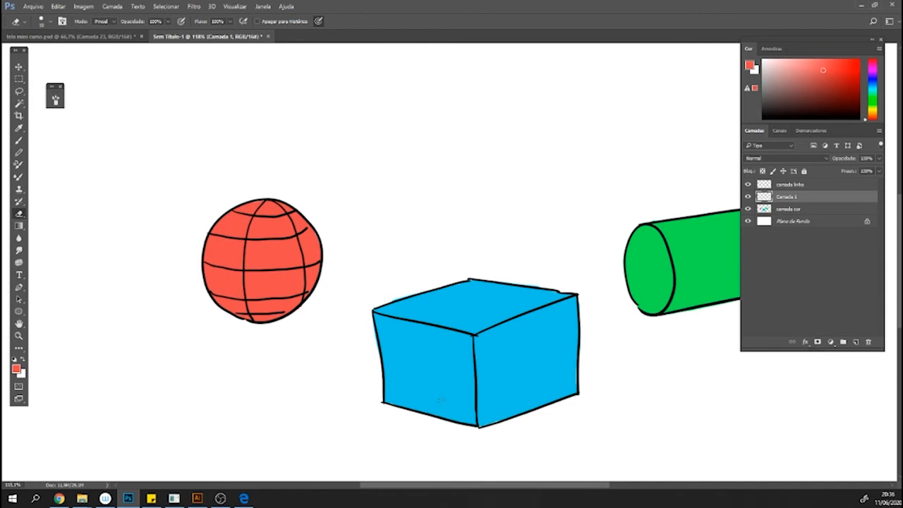
alt+click(783, 203)
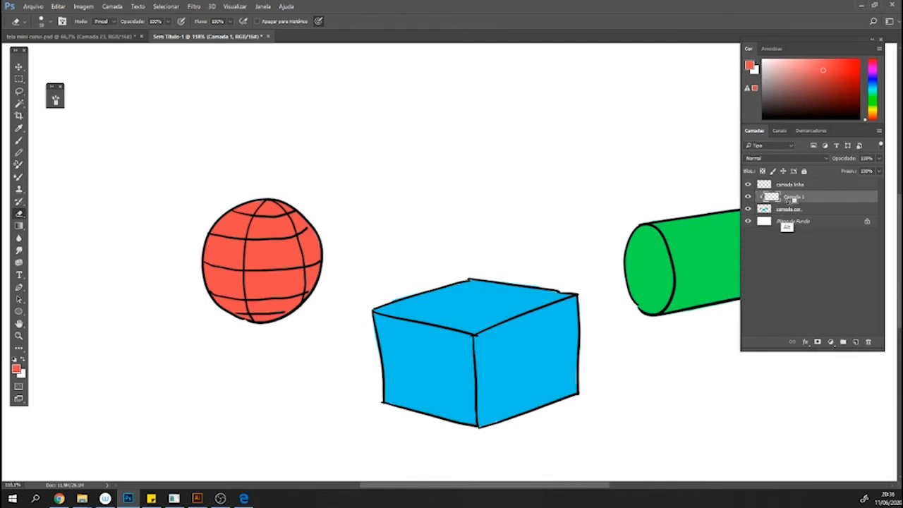
click(787, 204)
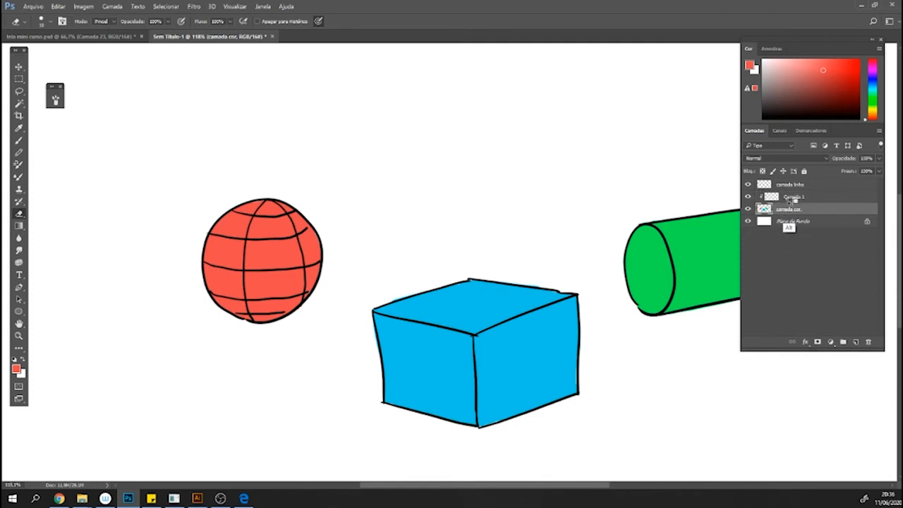
alt+click(788, 202)
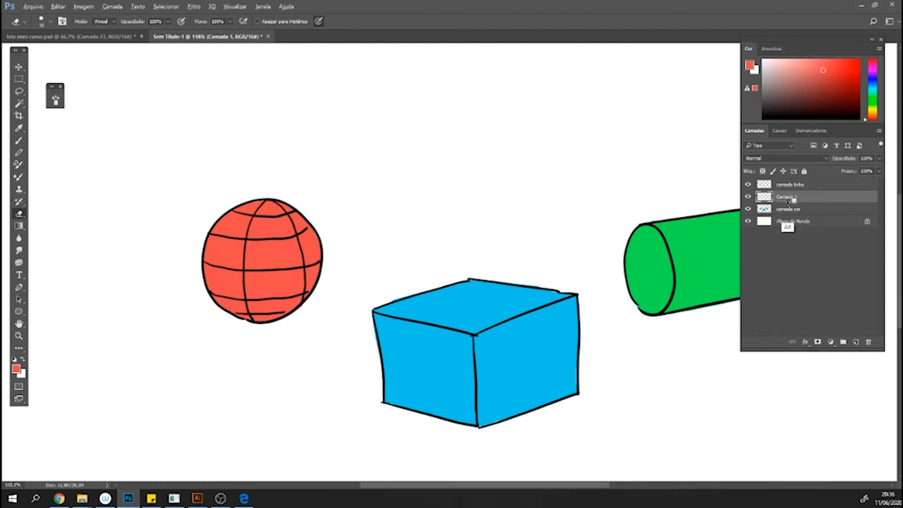
alt+click(785, 205)
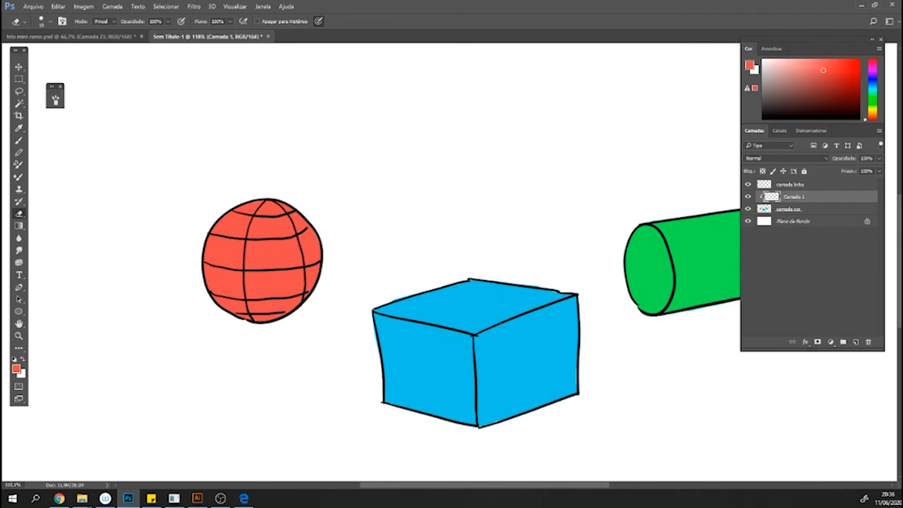
key(b)
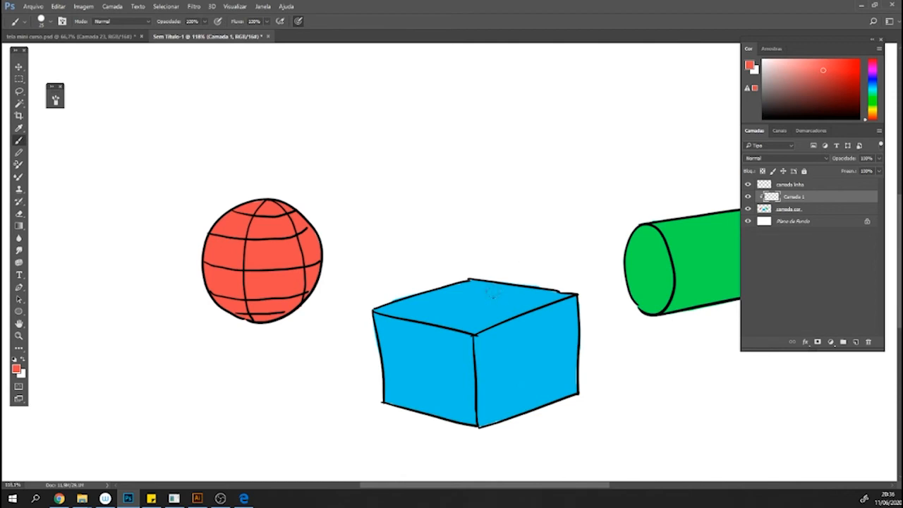
drag(532, 268, 332, 396)
mouse_move(493, 256)
mouse_down()
mouse_move(370, 367)
mouse_move(339, 359)
mouse_up()
drag(631, 267, 395, 342)
drag(578, 311, 385, 402)
drag(578, 370, 466, 422)
key(ctrl+z)
key(ctrl+z)
key(ctrl+z)
key(ctrl+z)
key(ctrl+z)
key(ctrl+z)
key(ctrl+z)
Rename the clipped layer "SOMBRA" and set its blend mode to Multiplicação.
double_click(793, 196)
text(somBRA)
key(Return)
click(788, 157)
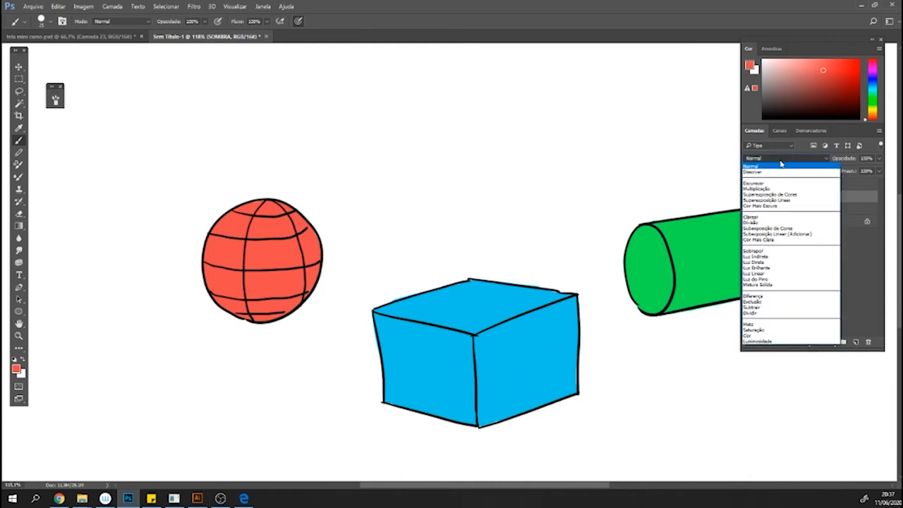
click(789, 157)
click(799, 160)
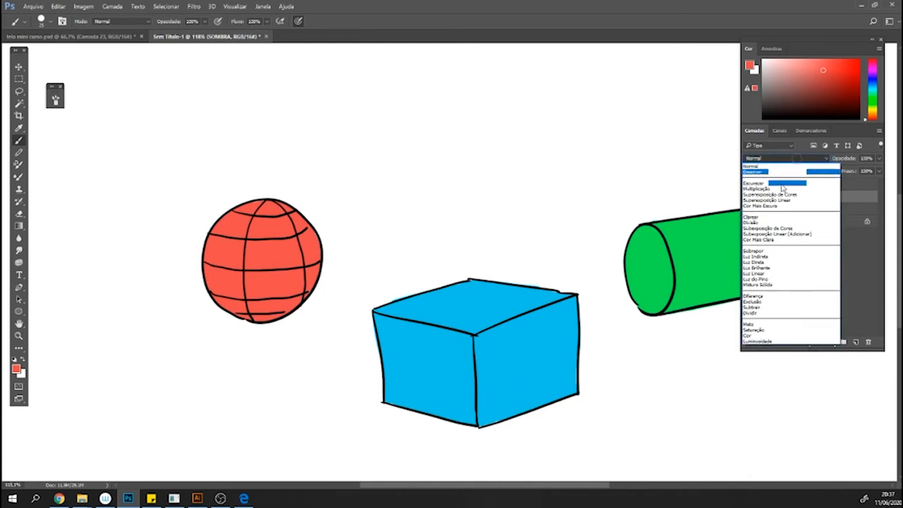
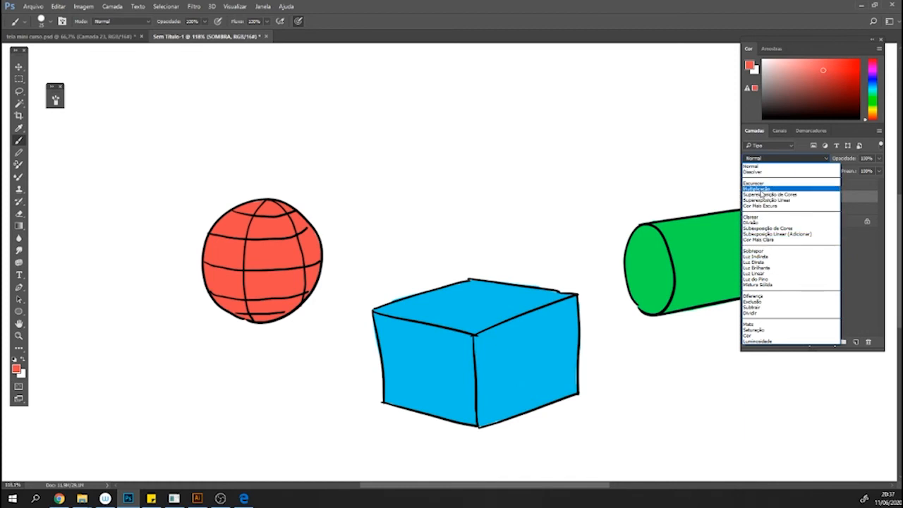
click(761, 190)
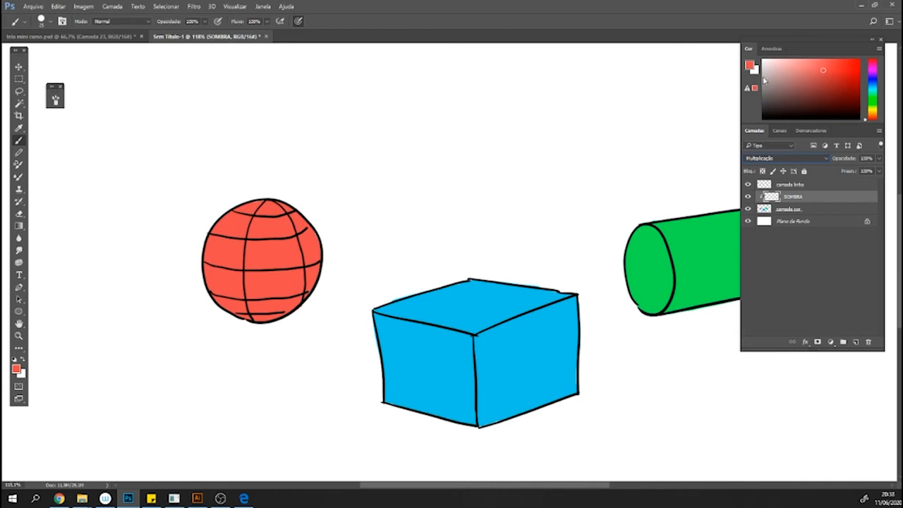
Shade the sphere's left and lower parts on the SOMBRA layer in gray, darkening the tone, with a large soft round brush.
click(767, 82)
click(49, 25)
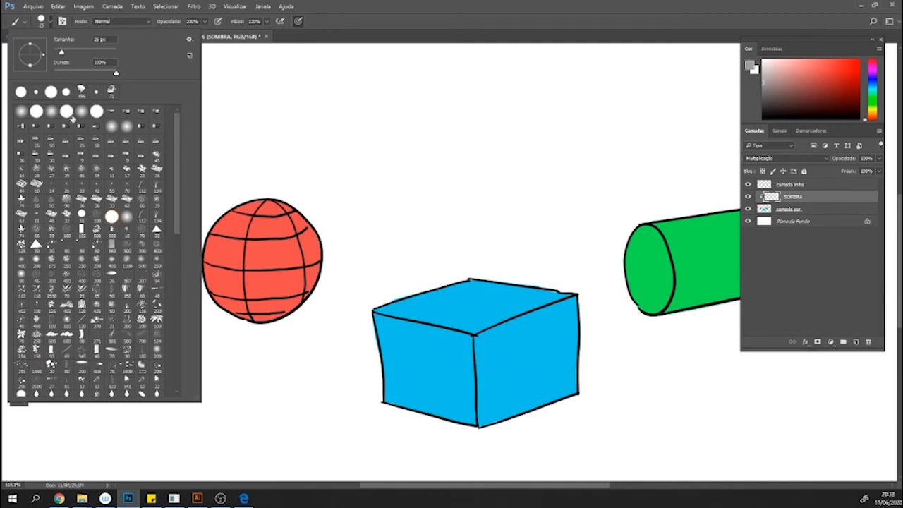
click(127, 216)
drag(82, 52, 94, 52)
click(336, 25)
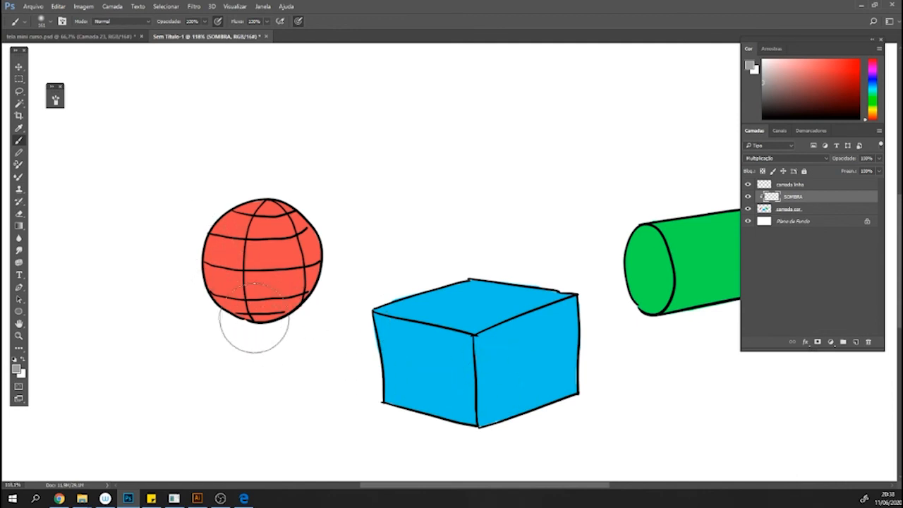
mouse_move(211, 282)
mouse_down()
mouse_move(282, 317)
mouse_move(309, 297)
mouse_move(286, 323)
mouse_move(214, 324)
mouse_move(174, 259)
mouse_move(232, 323)
mouse_move(312, 326)
mouse_move(245, 336)
mouse_move(178, 261)
mouse_move(272, 333)
mouse_move(249, 325)
mouse_move(206, 227)
mouse_move(195, 243)
mouse_move(292, 296)
mouse_move(294, 309)
mouse_move(203, 252)
mouse_move(199, 199)
mouse_move(238, 284)
mouse_move(200, 252)
mouse_move(243, 323)
mouse_move(235, 294)
mouse_move(194, 270)
mouse_move(294, 303)
mouse_up()
drag(768, 88, 762, 95)
drag(191, 246, 207, 272)
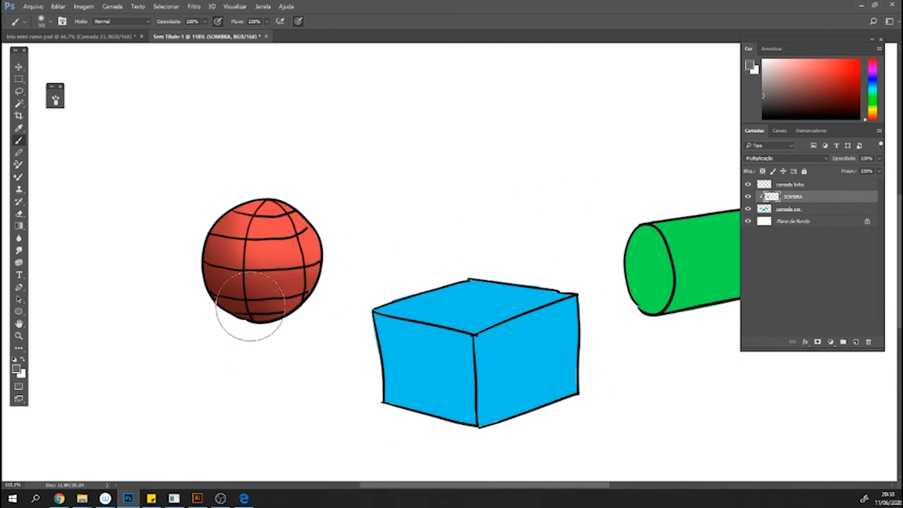
Shade the cube's two side faces and the cylinder's lower half and front end in dark gray with the soft brush.
mouse_move(398, 344)
mouse_down()
mouse_move(428, 352)
mouse_move(400, 344)
mouse_move(407, 335)
mouse_move(436, 347)
mouse_move(386, 412)
mouse_move(402, 353)
mouse_move(435, 350)
mouse_move(456, 432)
mouse_move(454, 354)
mouse_move(455, 442)
mouse_move(442, 402)
mouse_move(426, 398)
mouse_move(440, 419)
mouse_move(423, 388)
mouse_move(444, 365)
mouse_move(407, 352)
mouse_move(389, 403)
mouse_move(375, 332)
mouse_move(386, 388)
mouse_move(436, 412)
mouse_move(454, 409)
mouse_move(444, 413)
mouse_move(452, 418)
mouse_move(563, 325)
mouse_move(479, 369)
mouse_move(538, 324)
mouse_move(563, 322)
mouse_move(458, 382)
mouse_move(462, 410)
mouse_move(597, 383)
mouse_move(469, 423)
mouse_move(602, 376)
mouse_move(495, 395)
mouse_move(562, 359)
mouse_move(529, 365)
mouse_move(492, 395)
mouse_move(590, 342)
mouse_move(479, 367)
mouse_move(582, 311)
mouse_move(512, 337)
mouse_move(543, 296)
mouse_up()
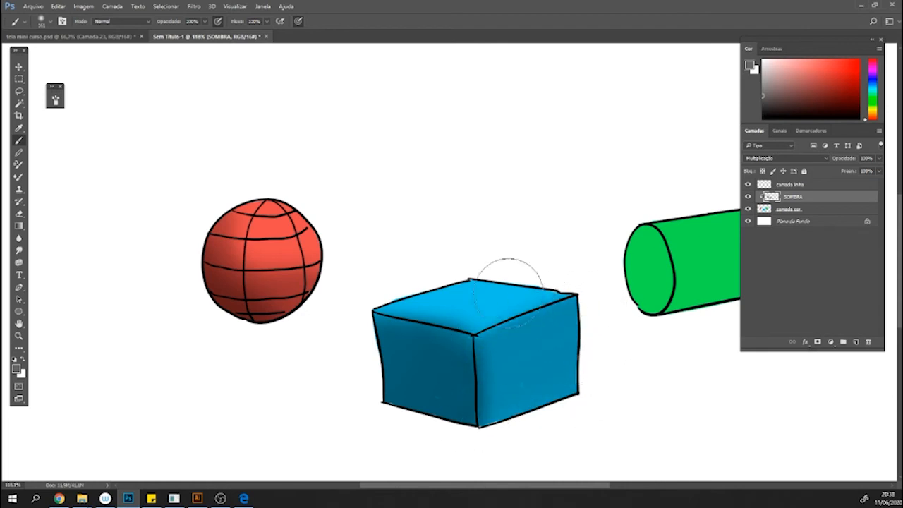
drag(665, 402, 493, 402)
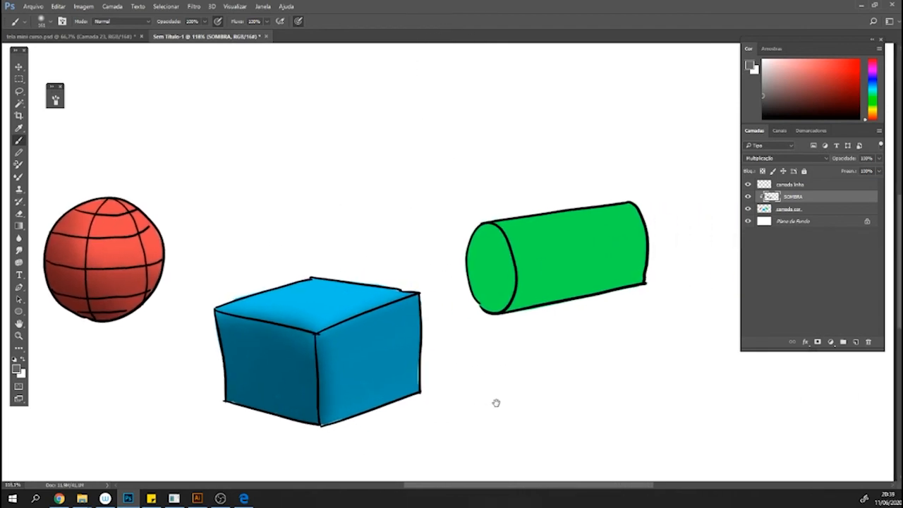
mouse_move(564, 293)
mouse_down()
mouse_move(494, 301)
mouse_move(663, 270)
mouse_move(491, 296)
mouse_move(660, 258)
mouse_move(462, 260)
mouse_up()
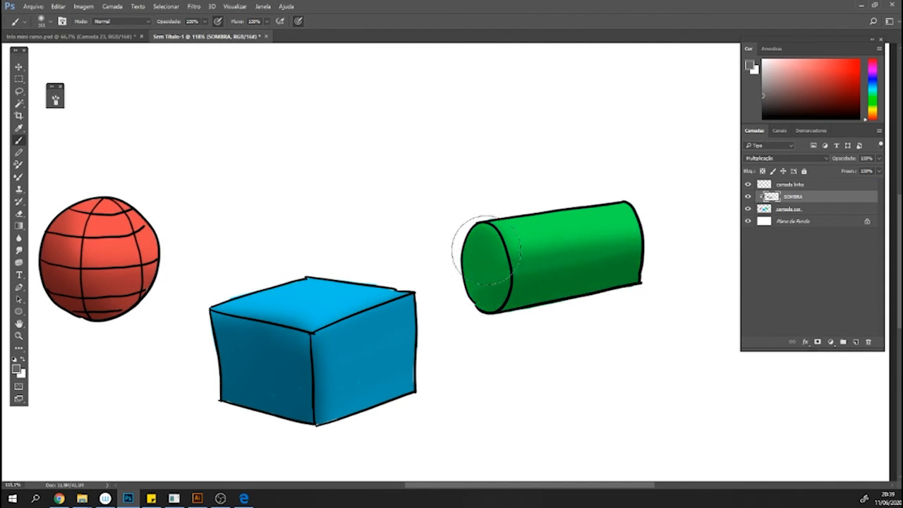
mouse_move(590, 286)
mouse_down()
mouse_move(514, 306)
mouse_move(483, 296)
mouse_move(473, 251)
mouse_move(486, 292)
mouse_up()
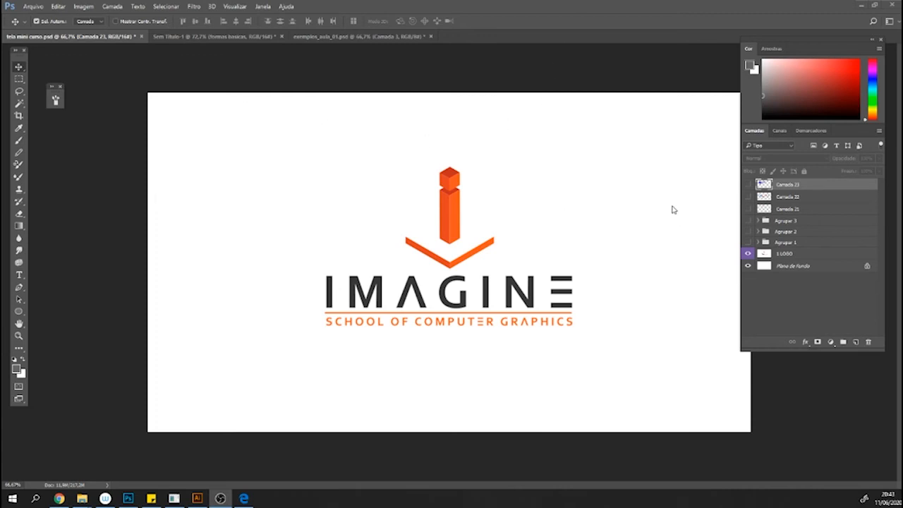
In the Sem Título-1 document, show the mochila-1, garrafa-1 and human steps reference layers alongside the basic forms.
click(227, 37)
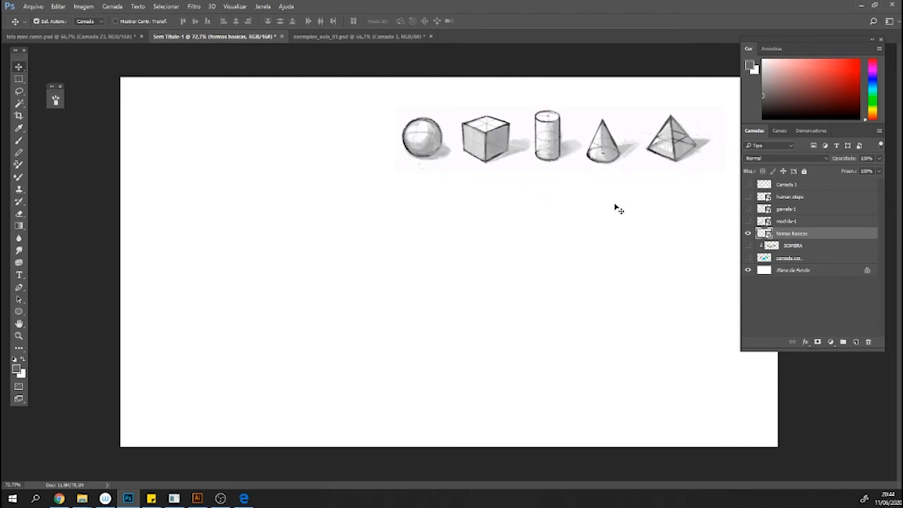
click(747, 222)
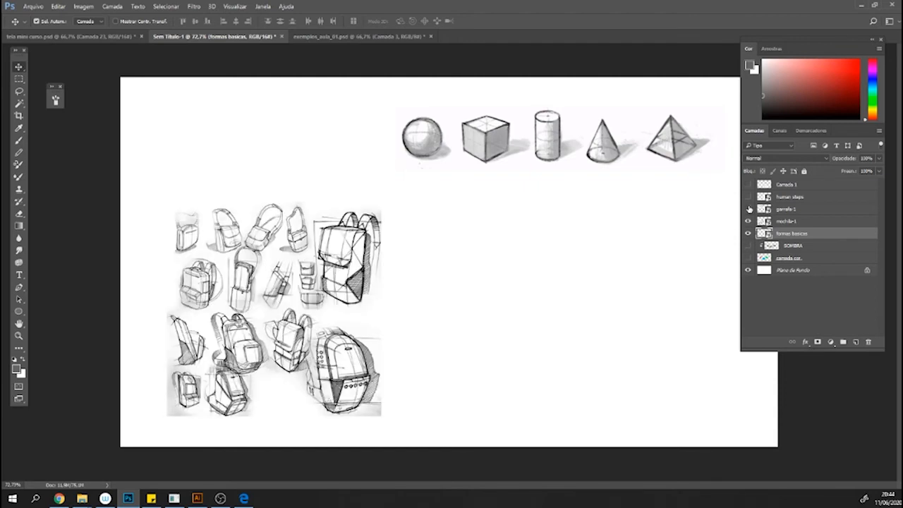
click(748, 209)
click(747, 196)
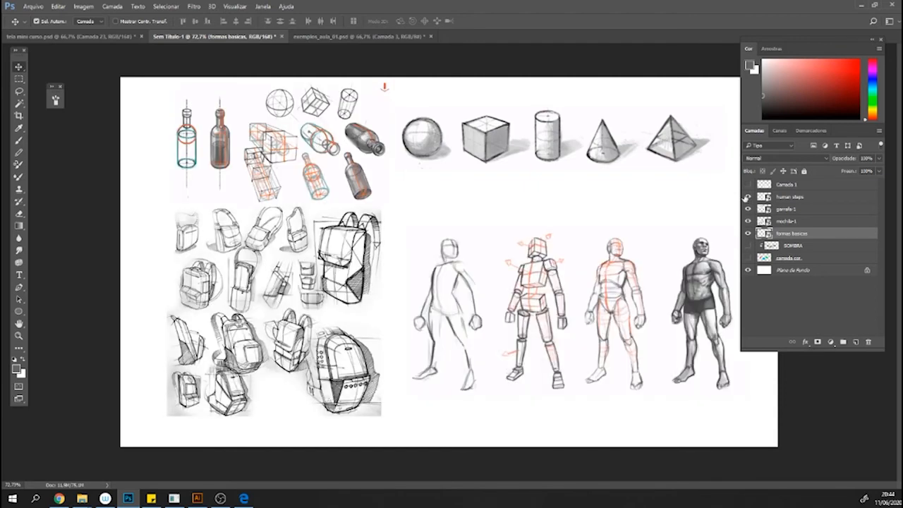
Add a new empty layer directly above the human steps layer for annotations.
scroll(498, 243, up, 2)
scroll(455, 239, up, 1)
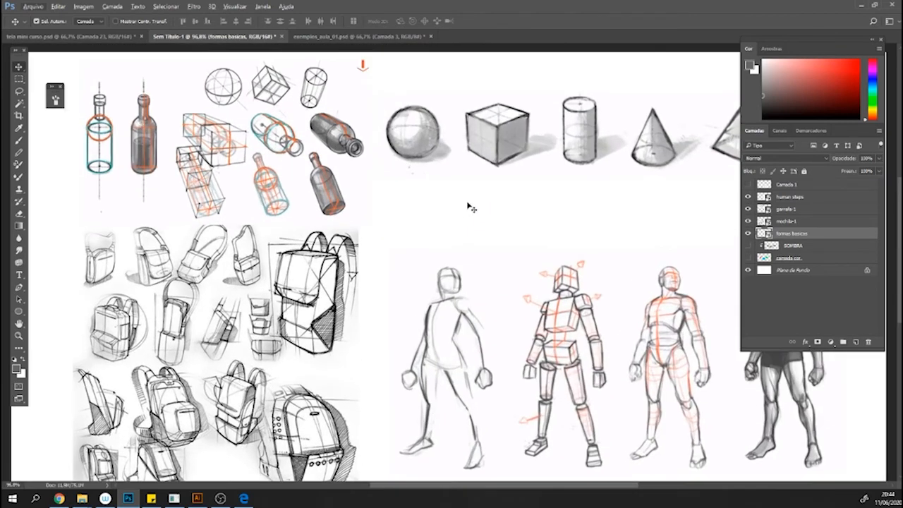
scroll(489, 207, up, 1)
scroll(499, 210, right, 4)
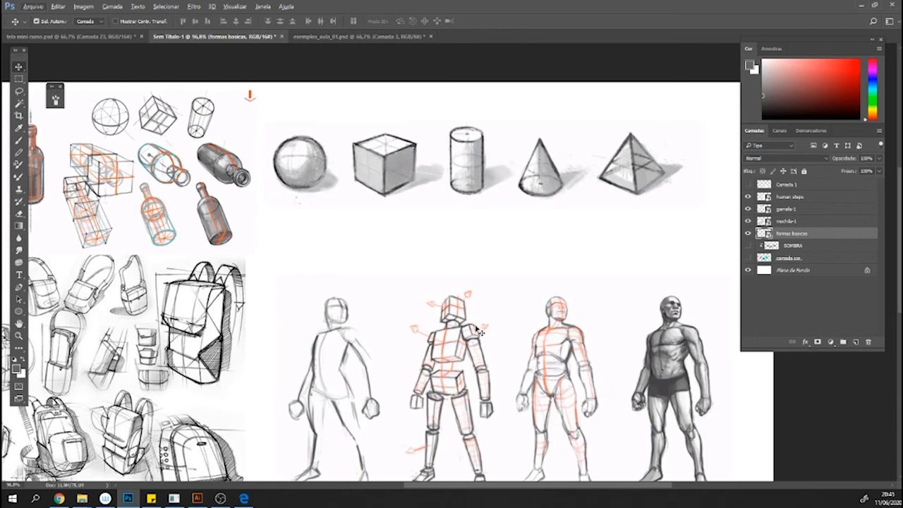
drag(479, 331, 630, 372)
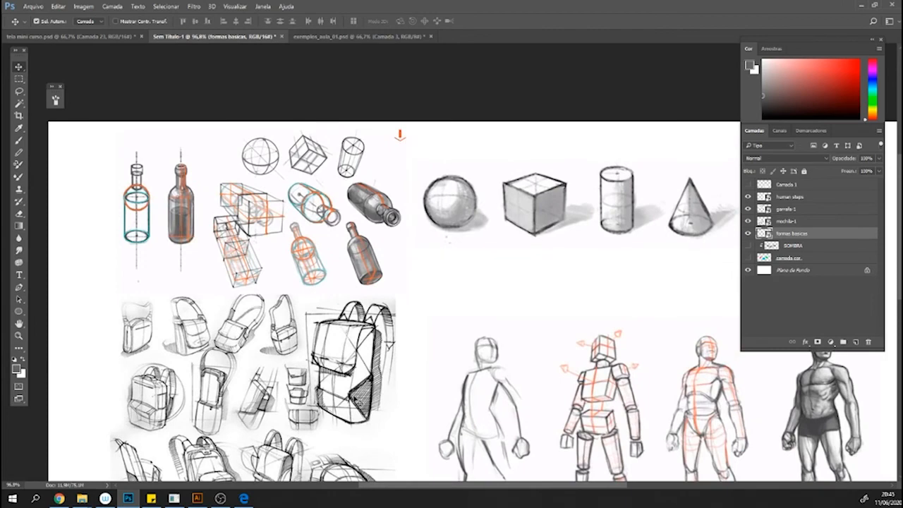
click(816, 201)
click(855, 341)
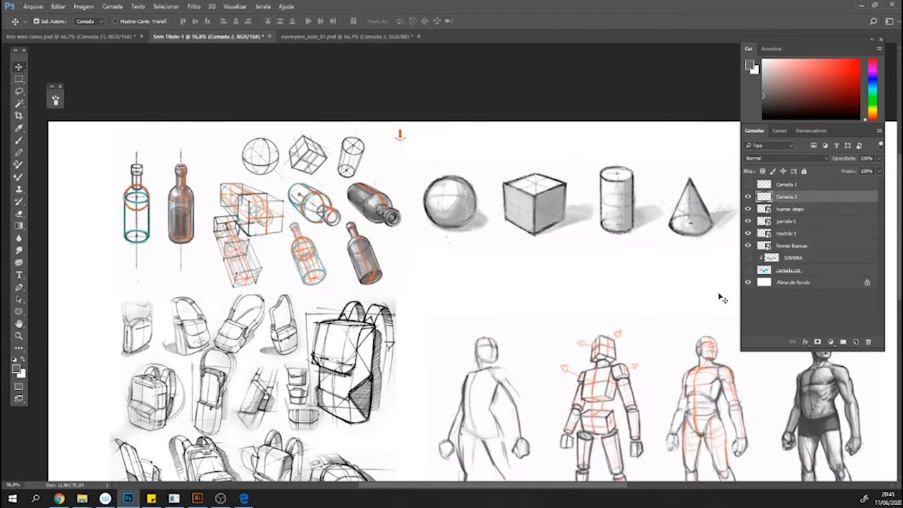
Draw a long, slightly arched timeline above the four human figures with a thin black brush at 100% hardness.
scroll(205, 293, up, 5)
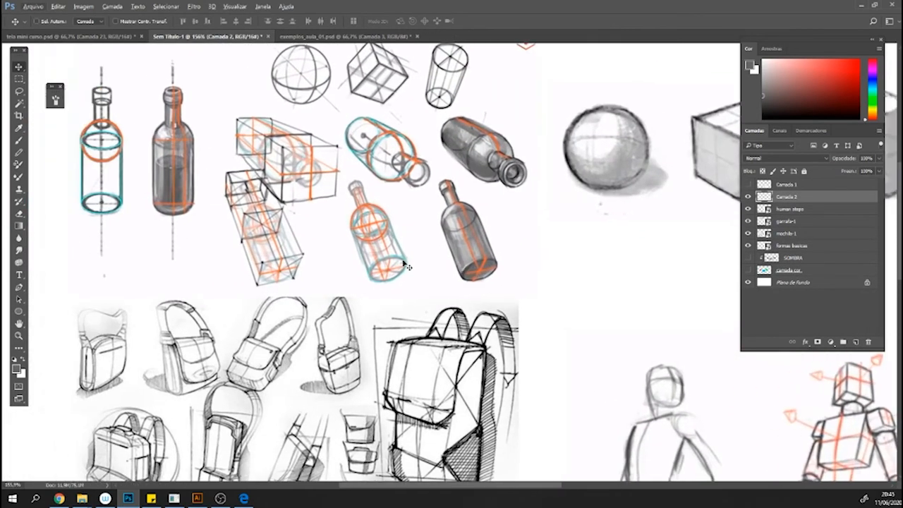
key(b)
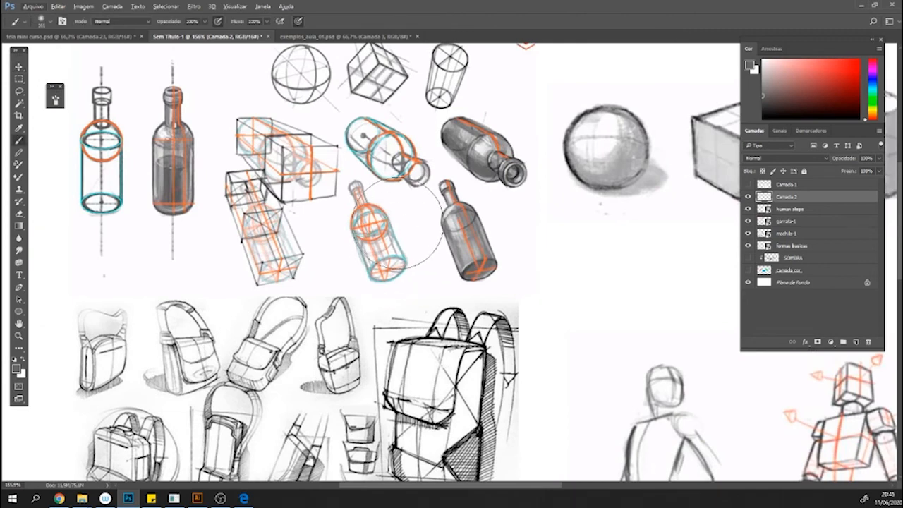
click(47, 23)
drag(61, 53, 56, 52)
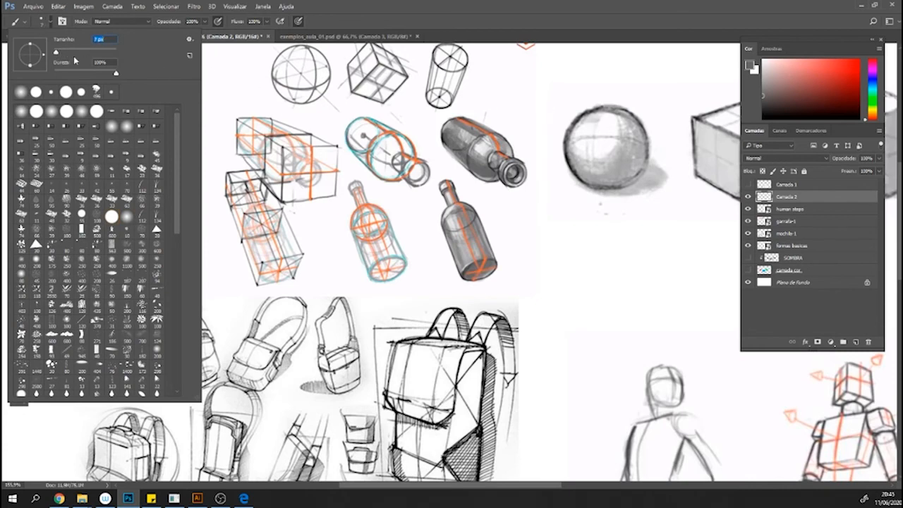
click(767, 111)
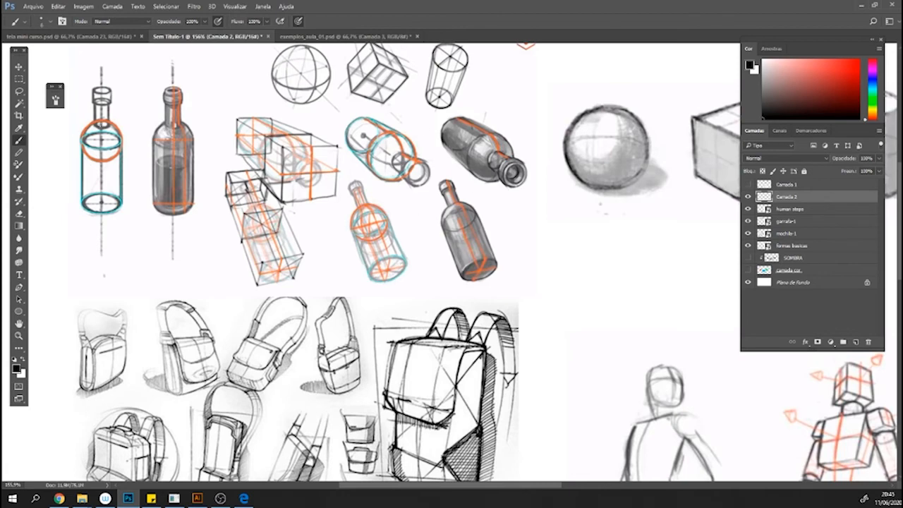
drag(423, 405, 460, 221)
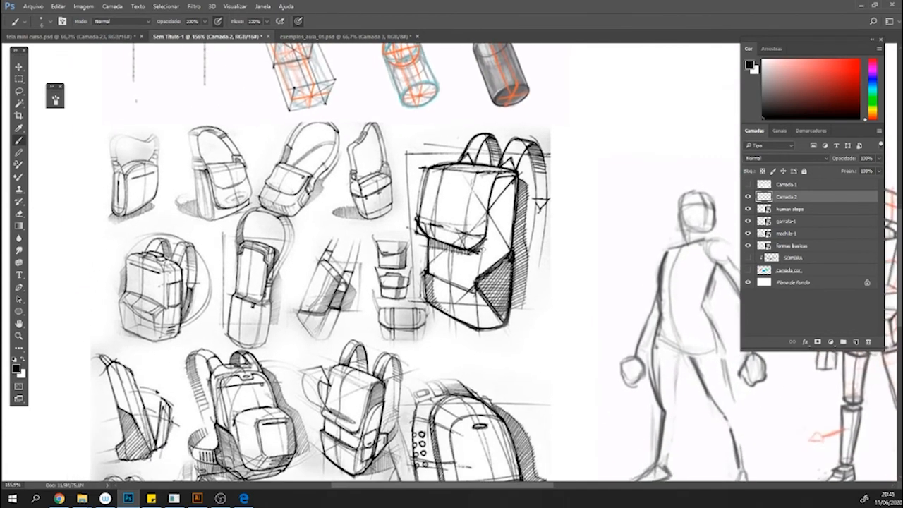
mouse_move(496, 380)
mouse_down()
mouse_move(566, 321)
mouse_move(563, 268)
mouse_up()
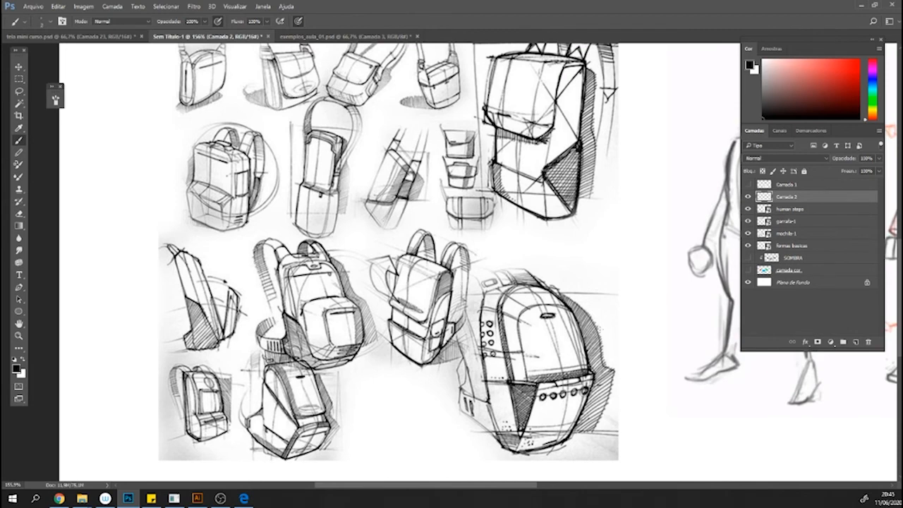
drag(609, 310, 332, 351)
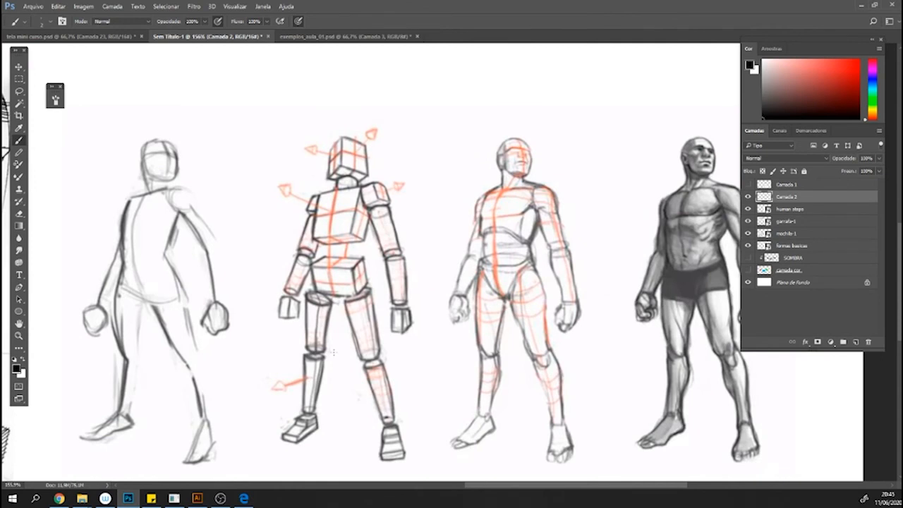
drag(333, 353, 437, 393)
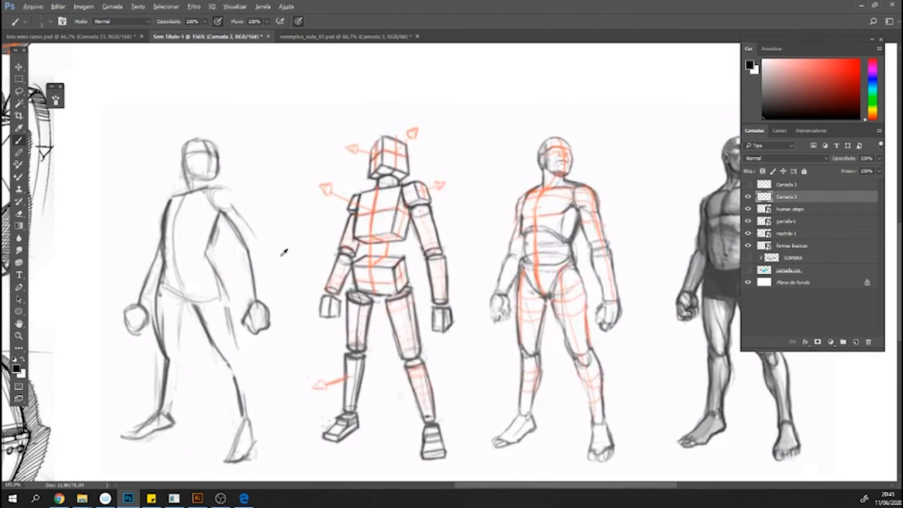
scroll(290, 253, down, 2)
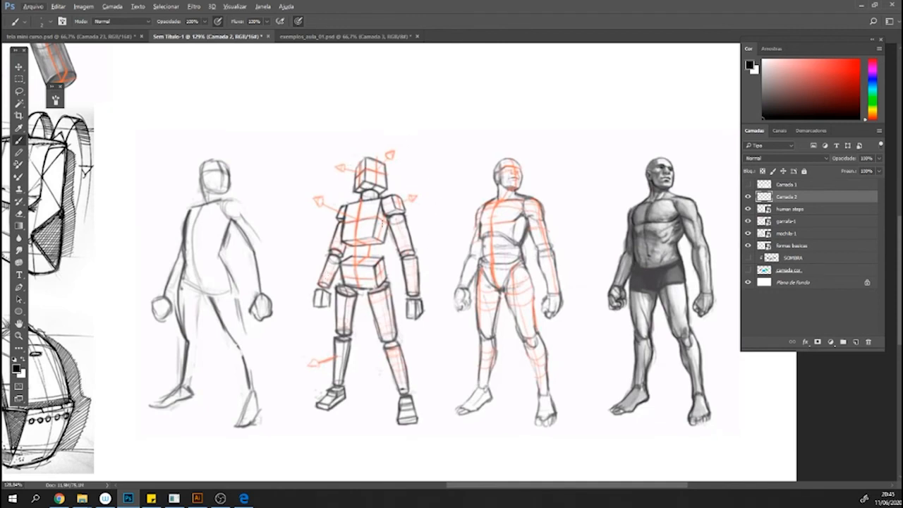
drag(579, 351, 506, 361)
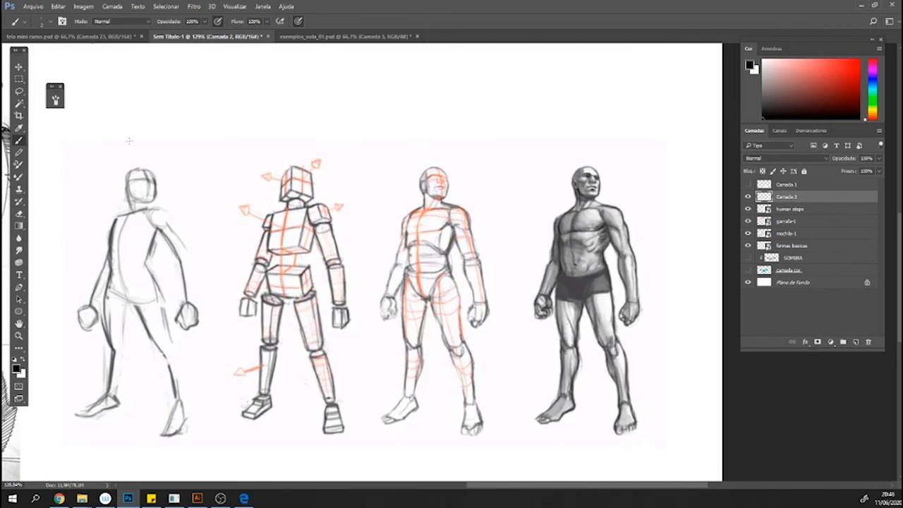
mouse_move(104, 145)
mouse_down()
mouse_move(287, 128)
mouse_move(620, 146)
mouse_up()
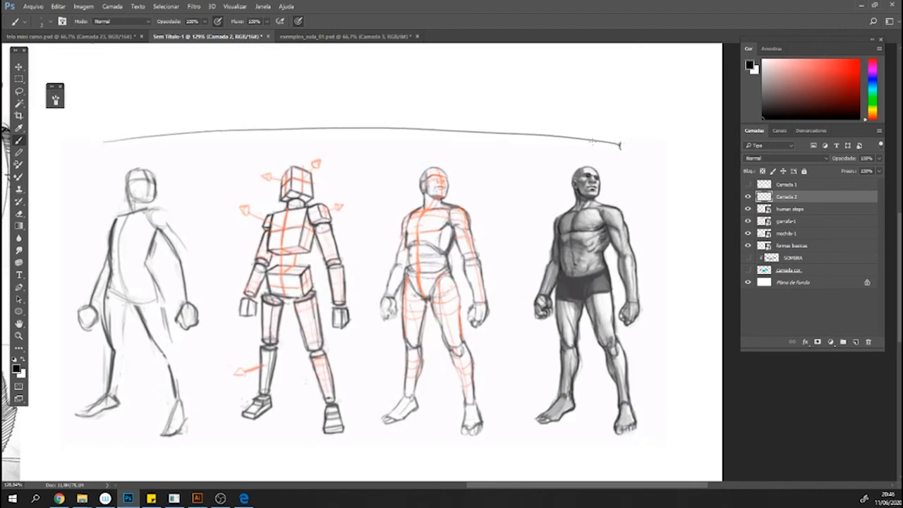
Mark a vertical tick on the timeline above the first figure and handwrite "DES. GESTUAL" over it.
mouse_move(437, 348)
mouse_down()
mouse_move(481, 392)
mouse_move(531, 386)
mouse_up()
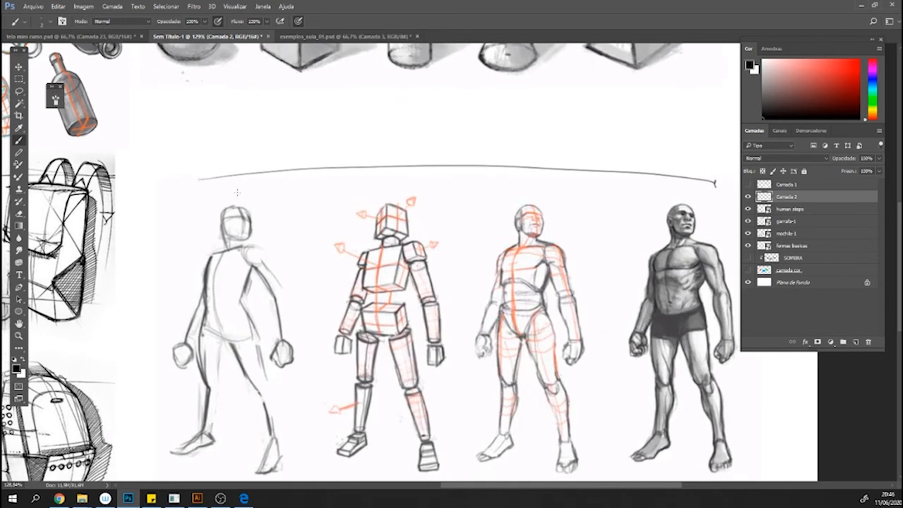
drag(230, 164, 230, 188)
mouse_move(219, 144)
mouse_down()
mouse_move(220, 158)
mouse_move(268, 148)
mouse_up()
click(244, 149)
mouse_move(271, 134)
mouse_down()
mouse_move(279, 132)
mouse_move(277, 150)
mouse_move(286, 134)
mouse_up()
click(285, 139)
drag(288, 144, 291, 129)
drag(291, 129, 296, 143)
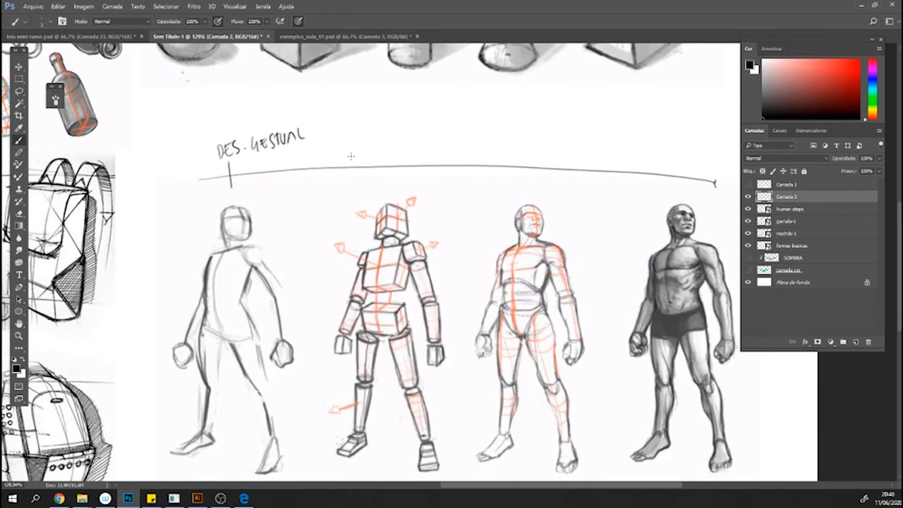
Mark a tick above the second, box-built figure and handwrite the label "BLOCAGE" over it.
drag(392, 156, 392, 183)
mouse_move(374, 132)
mouse_down()
mouse_move(373, 150)
mouse_move(381, 147)
mouse_up()
mouse_move(383, 131)
mouse_down()
mouse_move(388, 145)
mouse_move(401, 143)
mouse_up()
drag(405, 134, 408, 145)
mouse_move(412, 147)
mouse_down()
mouse_move(426, 149)
mouse_move(428, 139)
mouse_up()
Mark a tick above the third figure and handwrite the label "ANAT." over it.
drag(534, 148, 533, 180)
mouse_move(524, 130)
mouse_down()
mouse_move(524, 146)
mouse_move(538, 142)
mouse_up()
mouse_move(540, 127)
mouse_down()
mouse_move(541, 141)
mouse_move(549, 139)
mouse_up()
mouse_move(554, 126)
mouse_down()
mouse_move(553, 141)
mouse_move(562, 125)
mouse_up()
click(562, 139)
Mark a tick above the fourth, fully shaded figure and handwrite the label "FINAL" over it.
drag(597, 288, 498, 299)
drag(583, 165, 583, 190)
drag(579, 141, 579, 156)
mouse_move(578, 141)
mouse_down()
mouse_move(592, 138)
mouse_move(588, 147)
mouse_up()
mouse_move(595, 141)
mouse_down()
mouse_move(594, 154)
mouse_move(608, 141)
mouse_up()
mouse_move(610, 155)
mouse_down()
mouse_move(613, 141)
mouse_move(624, 156)
mouse_up()
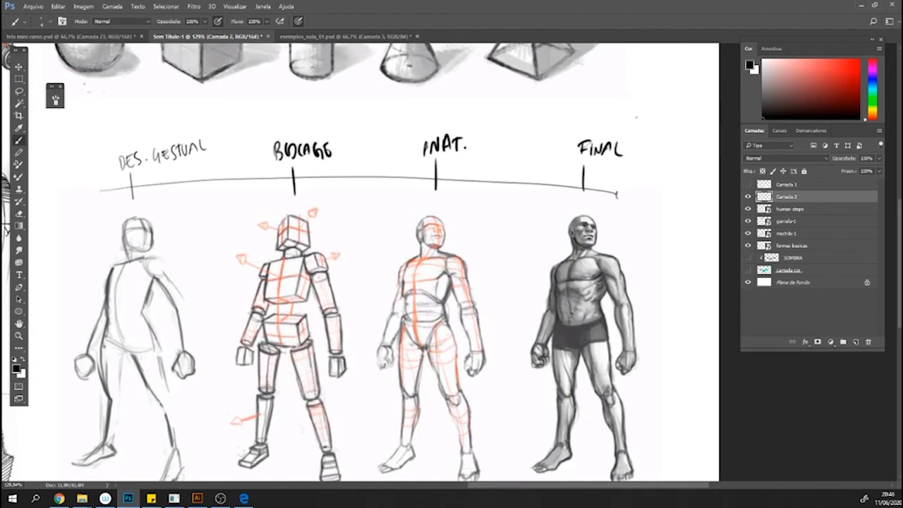
scroll(528, 202, down, 3)
scroll(528, 202, up, 2)
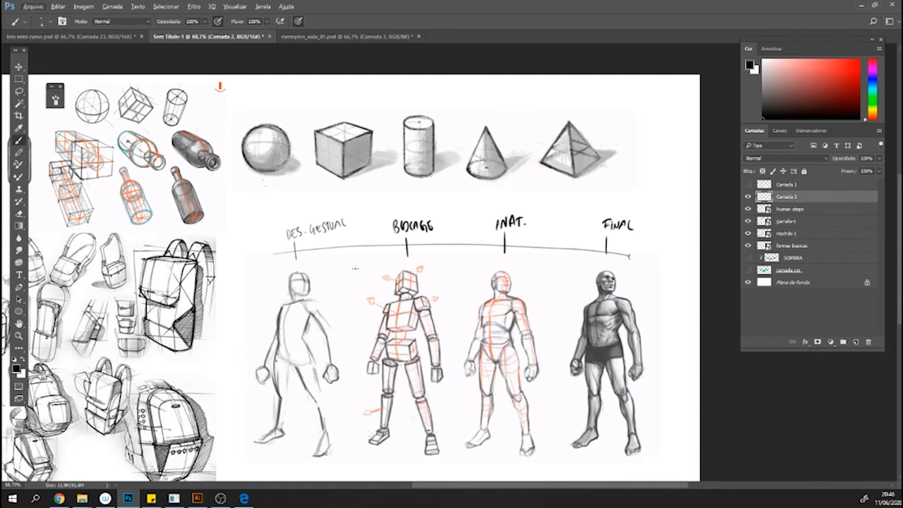
scroll(345, 265, up, 1)
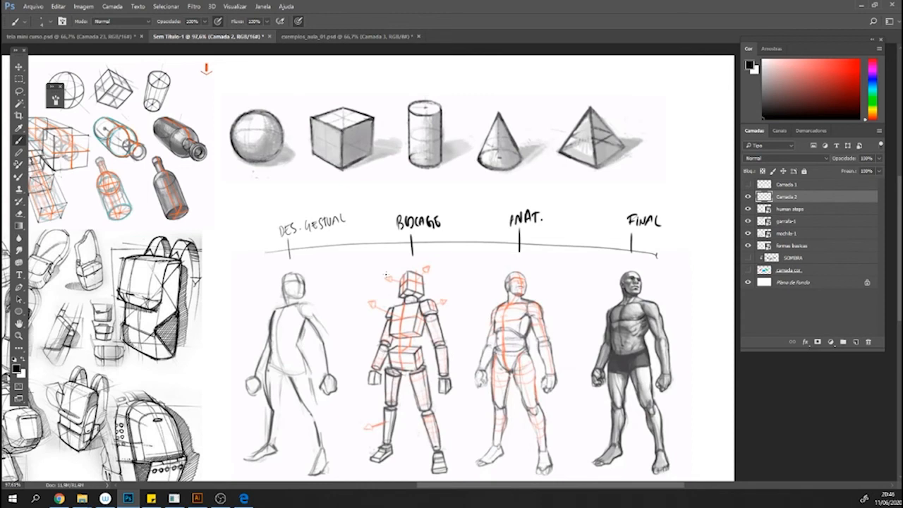
scroll(385, 275, up, 3)
scroll(385, 275, down, 2)
scroll(427, 288, up, 2)
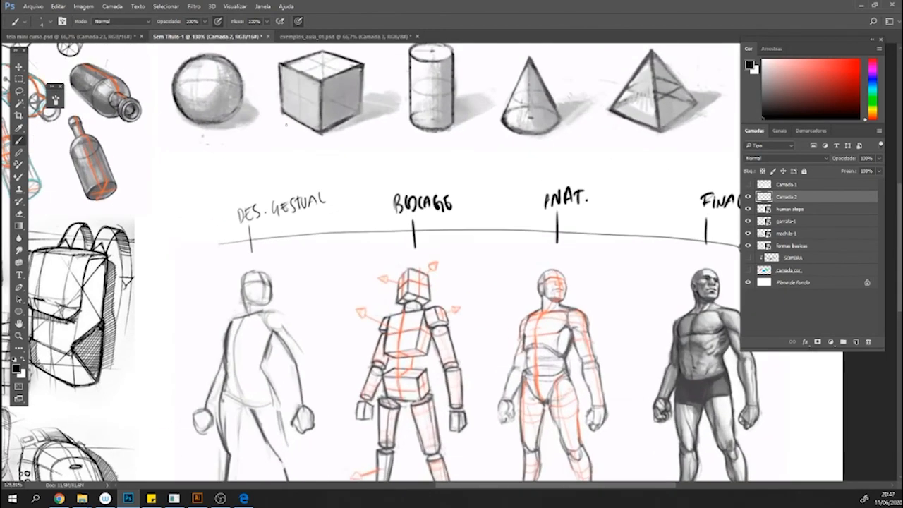
In exemplos_aula_01.psd, reveal the teapot construction layers 1, 2, Camada 2 and Camada 1 of the objeto-1 group one after another.
click(284, 36)
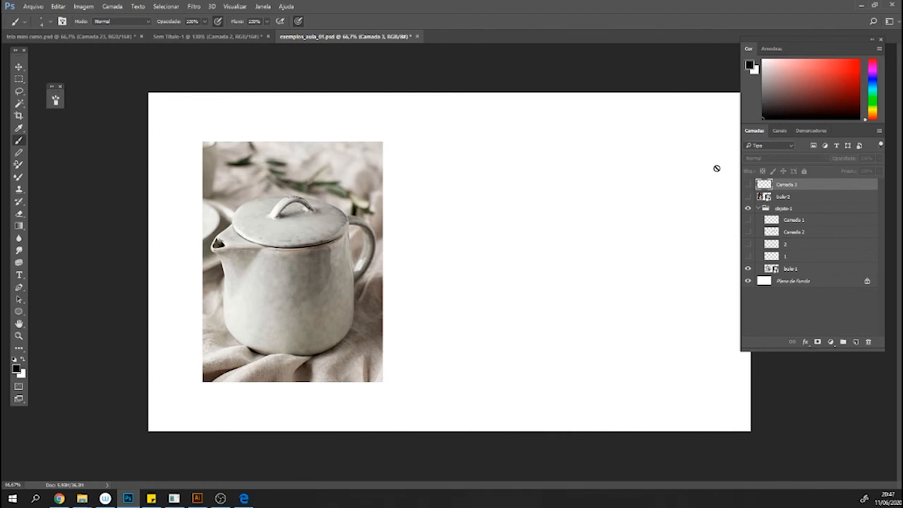
click(748, 258)
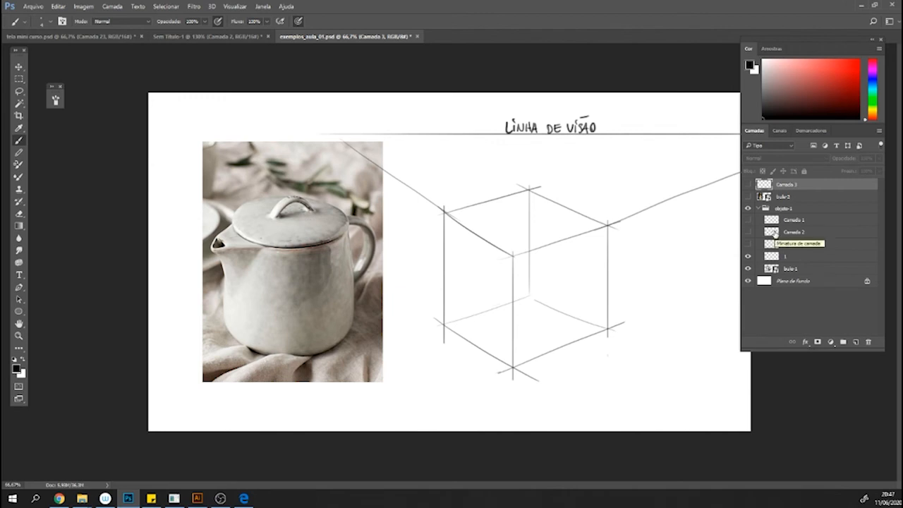
click(748, 243)
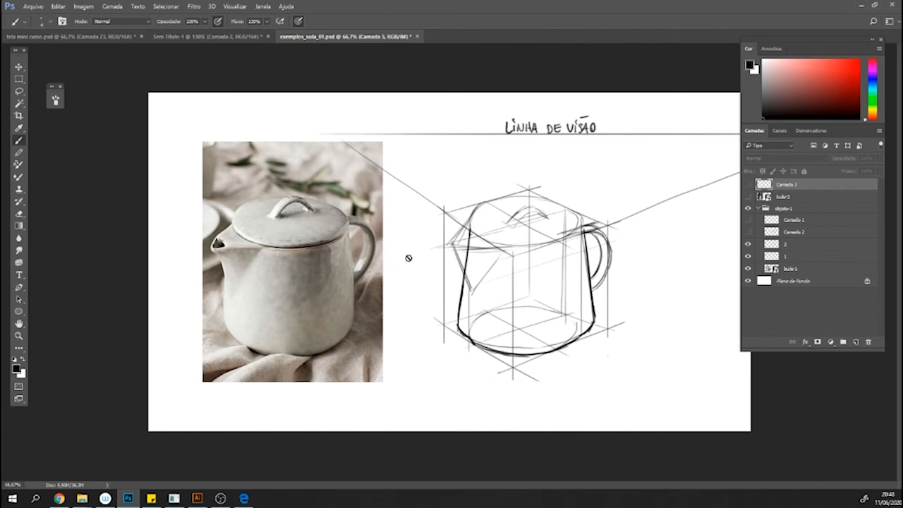
click(747, 232)
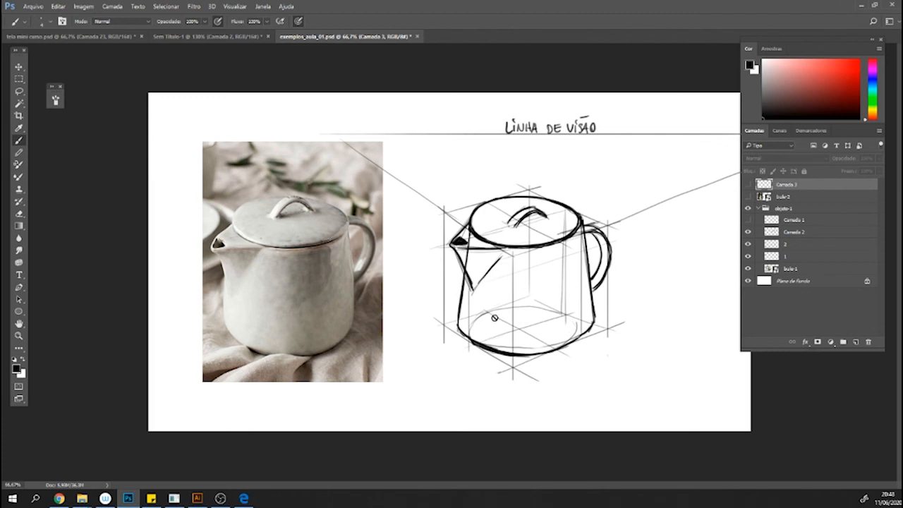
click(747, 220)
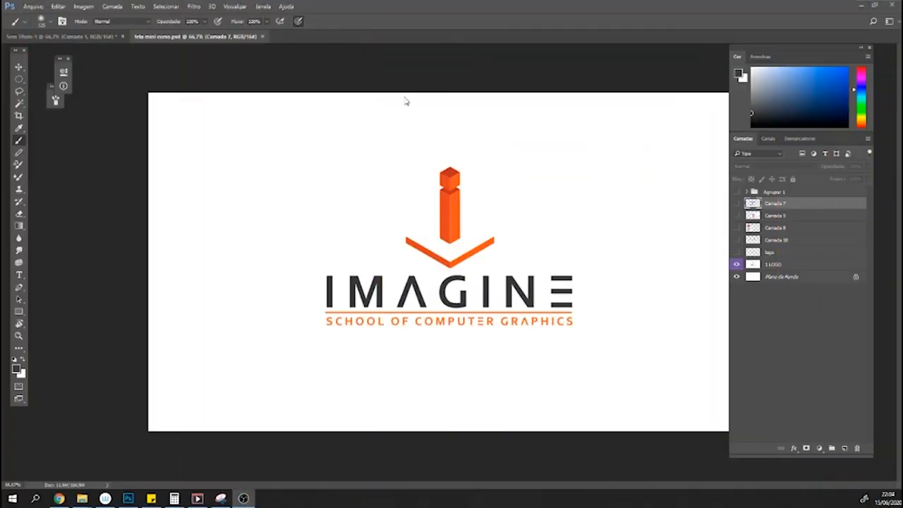
In the Sem Título-1 document, show the "APLICAÇÃO DE VOLUMETRIA, LUZ e SOMBRA" lettering layer, read it and hide it again.
click(94, 36)
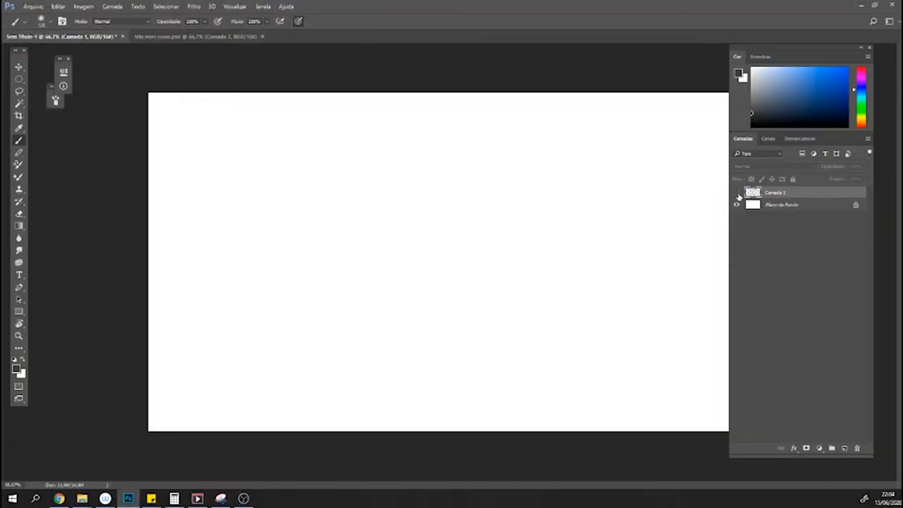
click(736, 192)
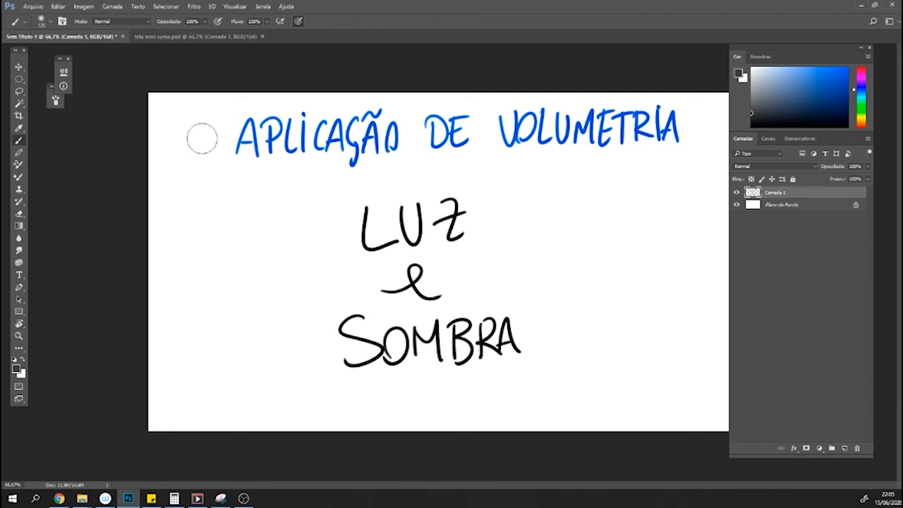
click(736, 193)
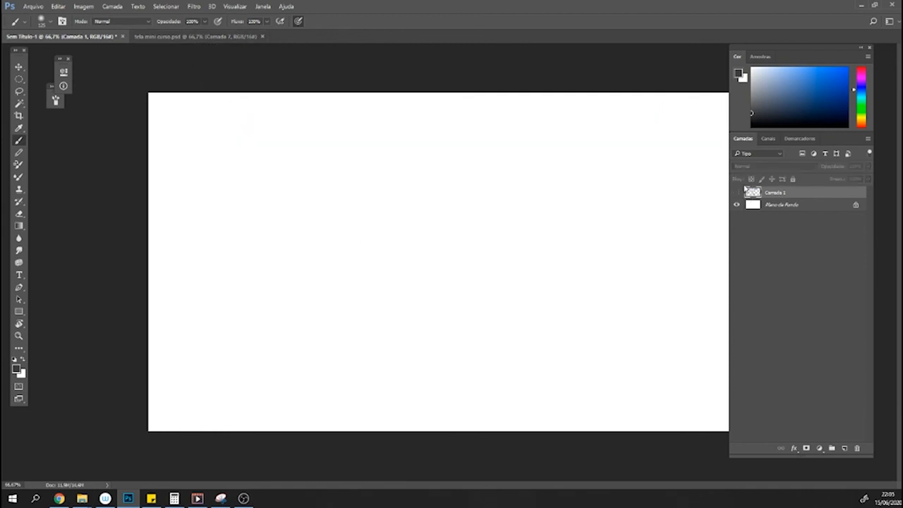
Add a new layer above Camada 1 and make a large circular marquee selection in the middle of the canvas.
click(844, 448)
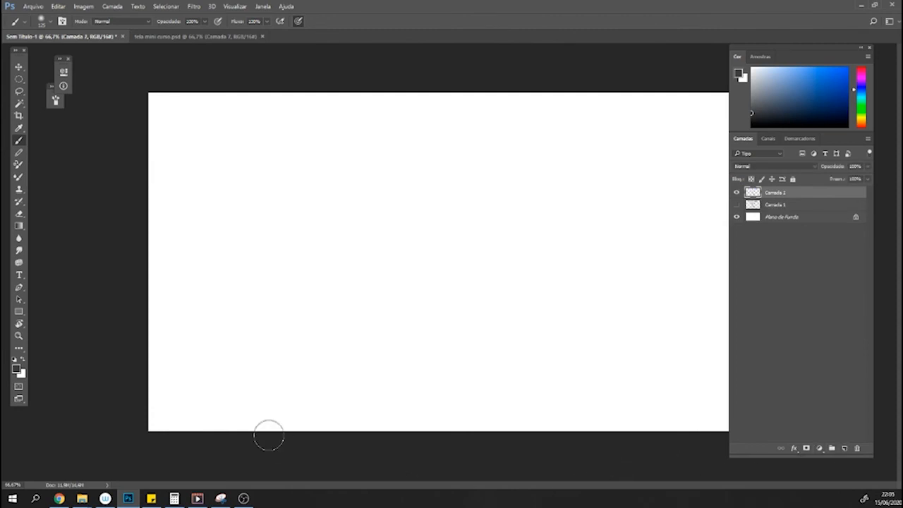
click(25, 80)
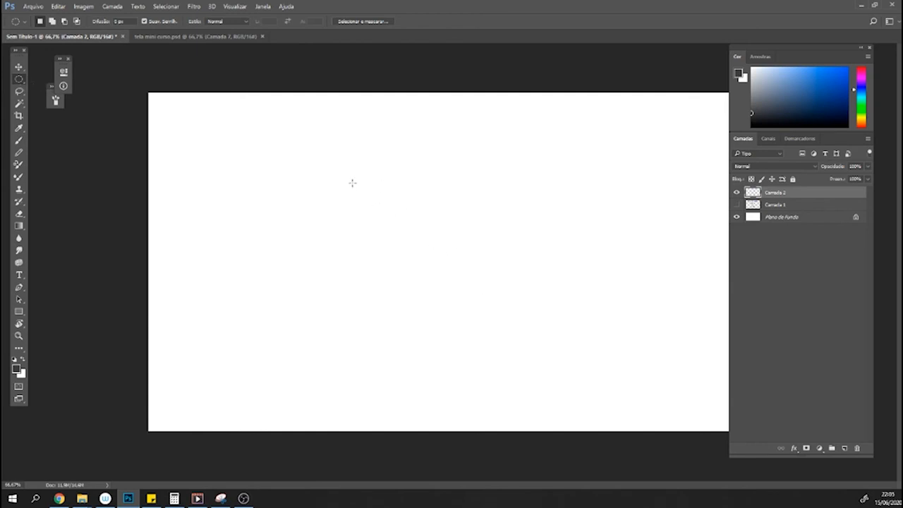
drag(343, 177, 562, 327)
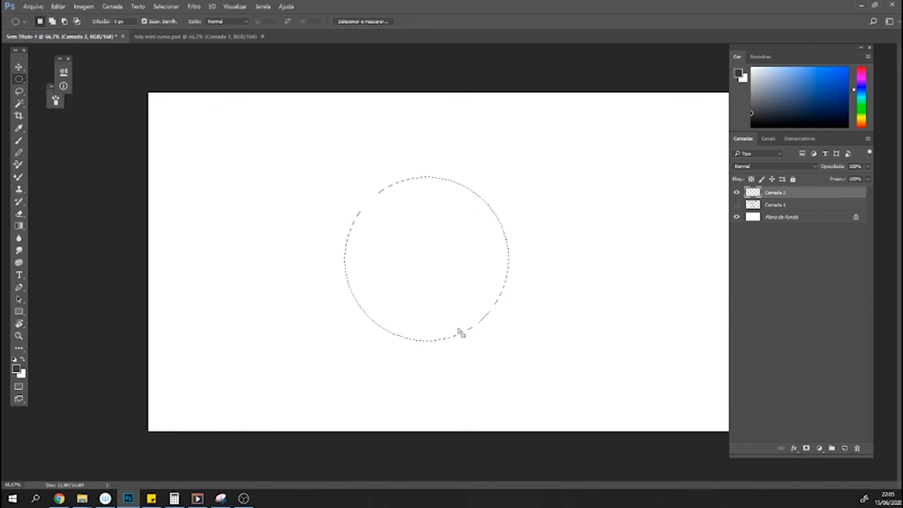
Paint the circular selection solid mid-grey with a hard round brush at 352 px, and deselect.
click(19, 140)
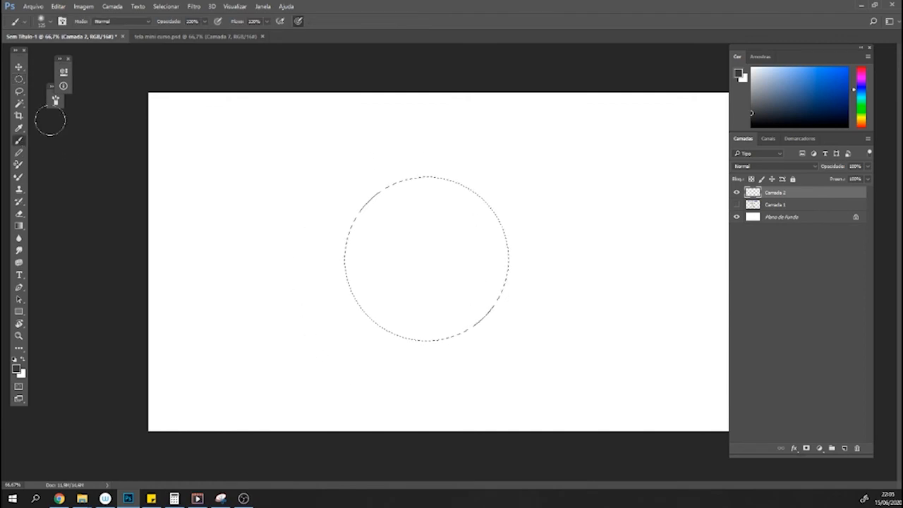
click(48, 21)
click(112, 218)
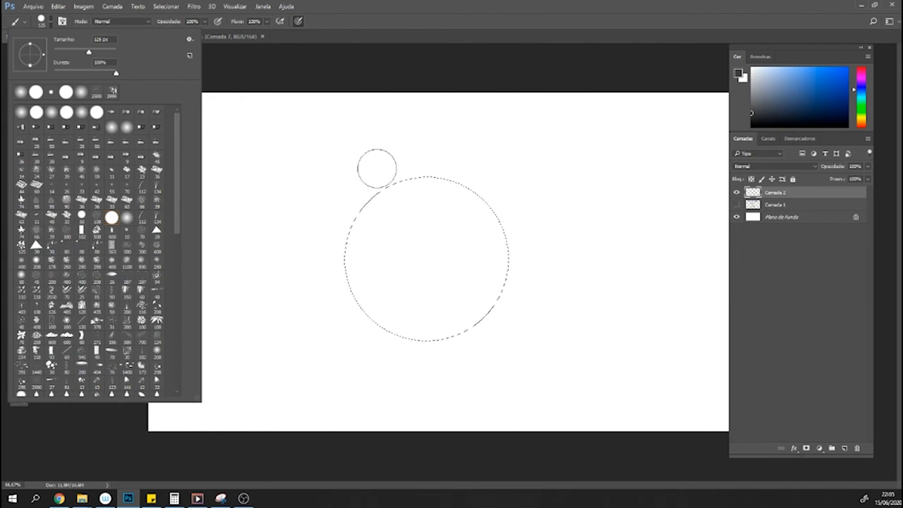
drag(89, 51, 106, 53)
key(Return)
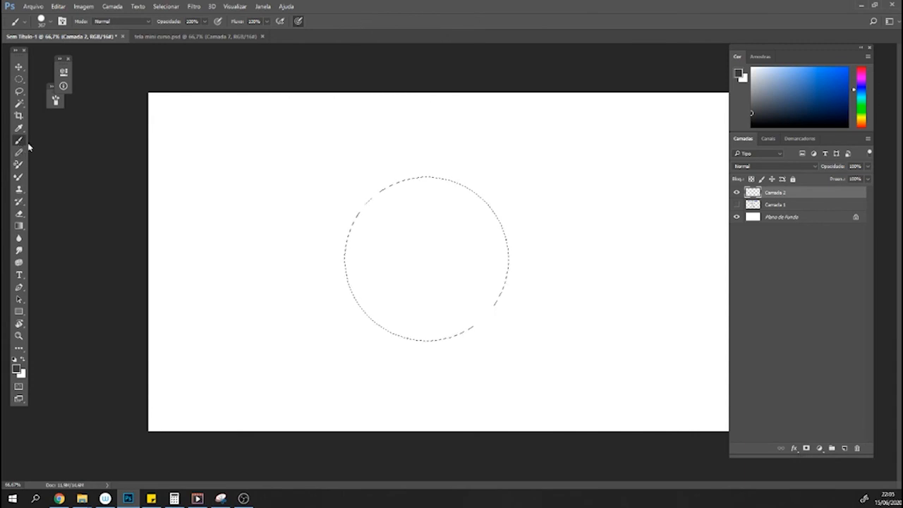
click(47, 22)
drag(106, 53, 109, 56)
click(451, 24)
drag(751, 95, 751, 102)
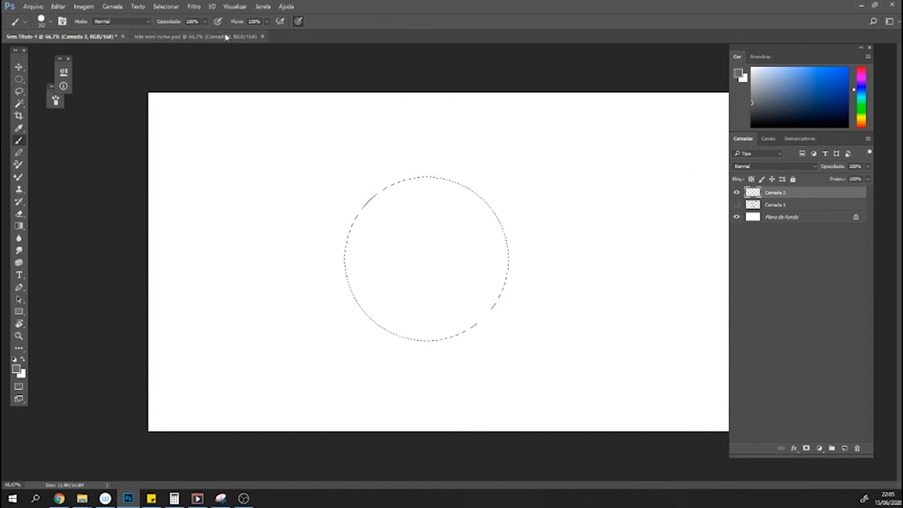
click(744, 97)
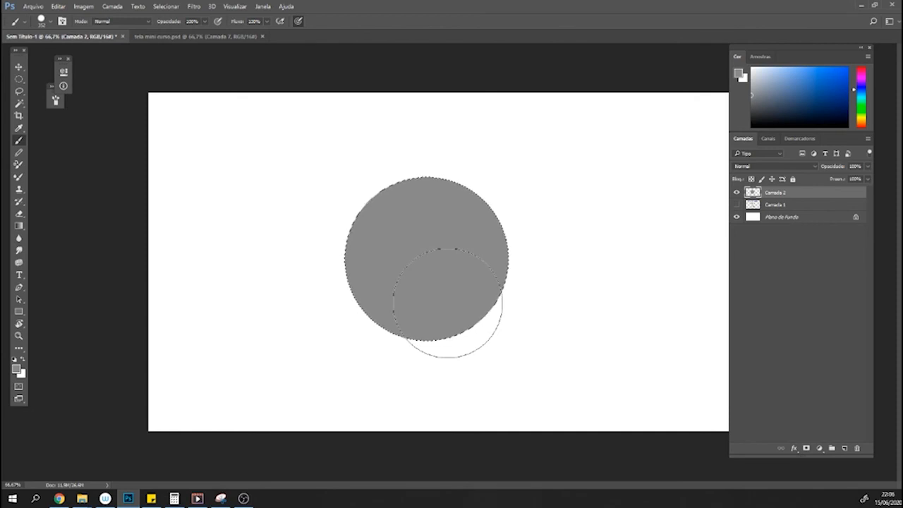
key(ctrl+d)
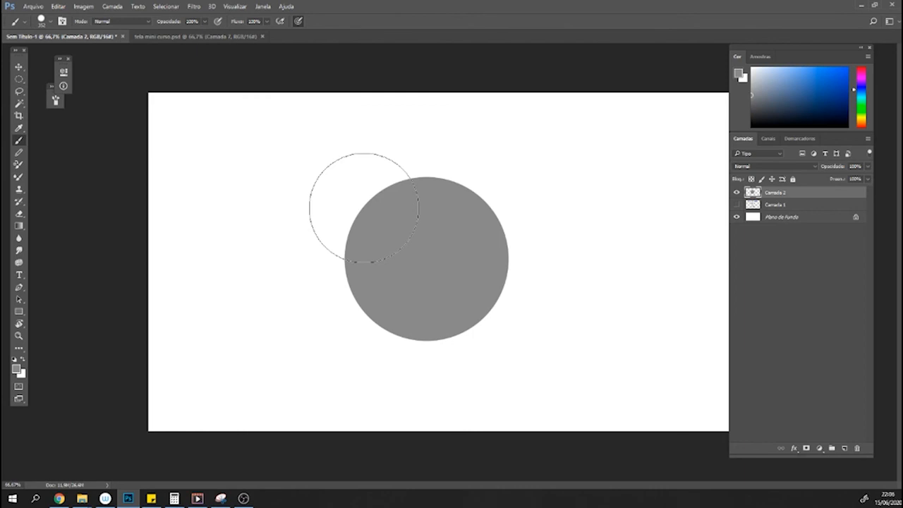
key(ctrl+d)
Rename the grey circle's layer to "base" and add a new layer above it, clipped to it.
double_click(774, 192)
text(bola)
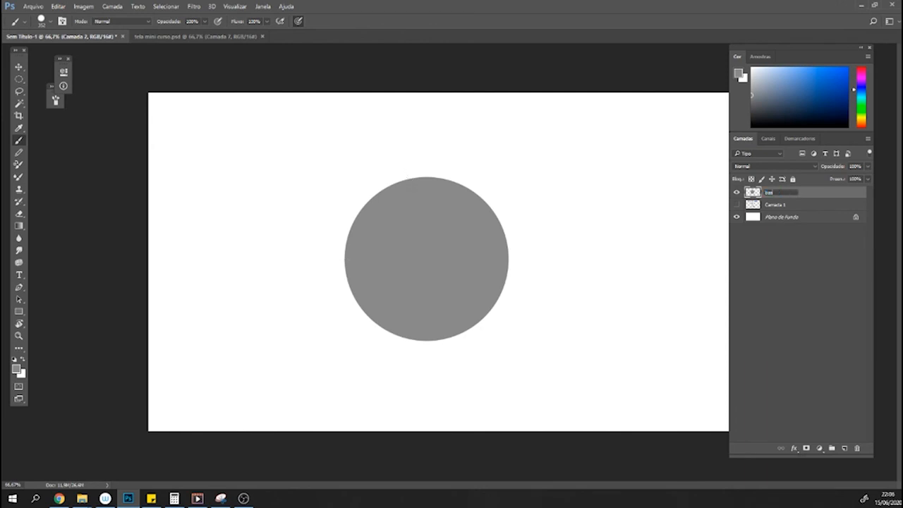
key(Return)
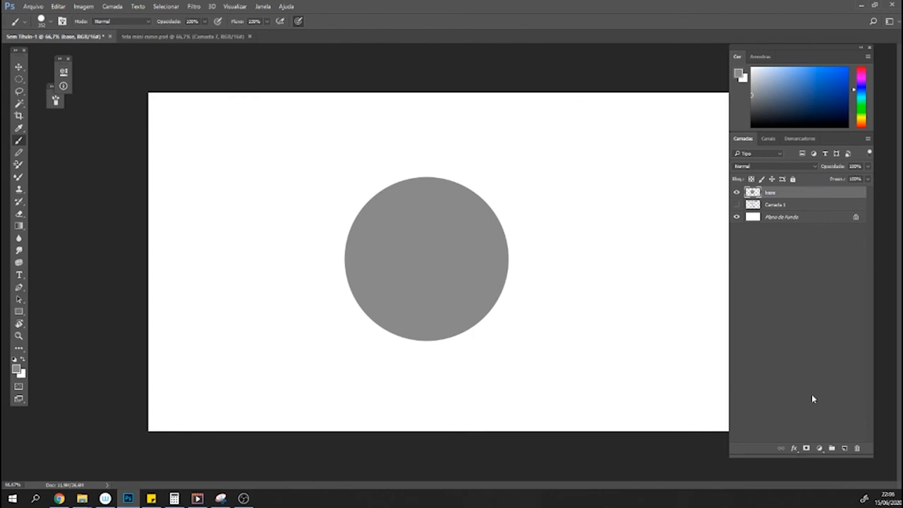
click(844, 449)
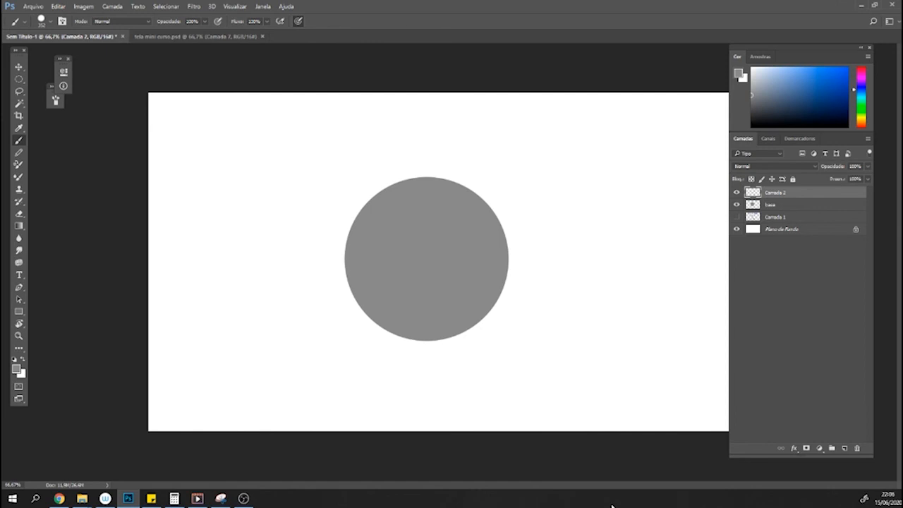
key(alt)
alt+click(779, 198)
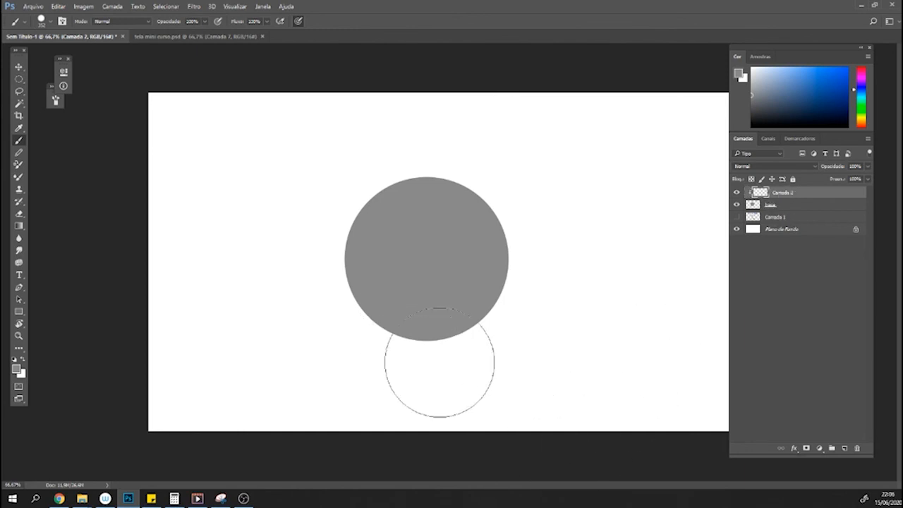
Set up a soft round brush with 0% hardness, 503 px size and 60% opacity.
click(51, 23)
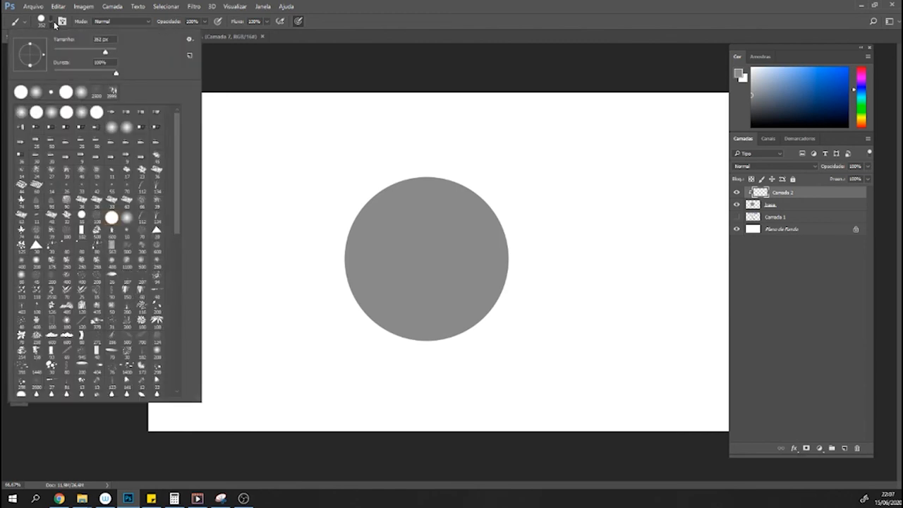
click(127, 217)
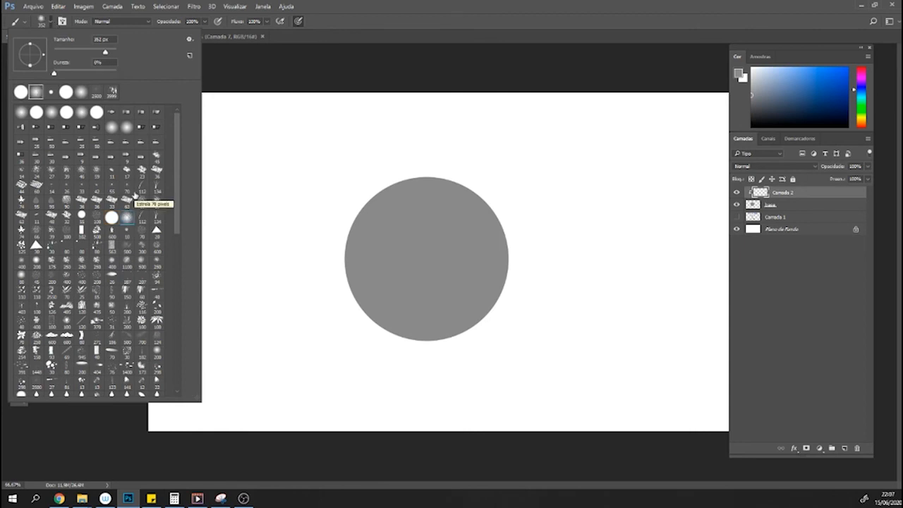
drag(105, 52, 108, 54)
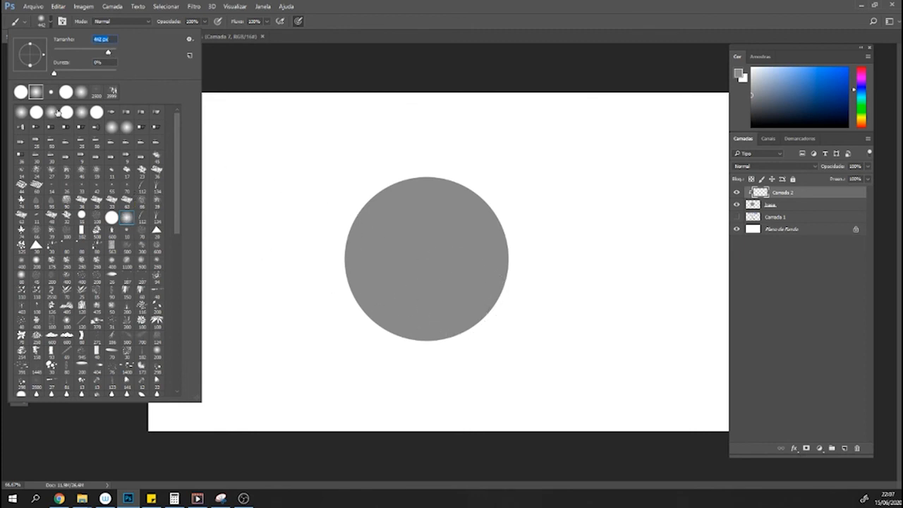
double_click(128, 217)
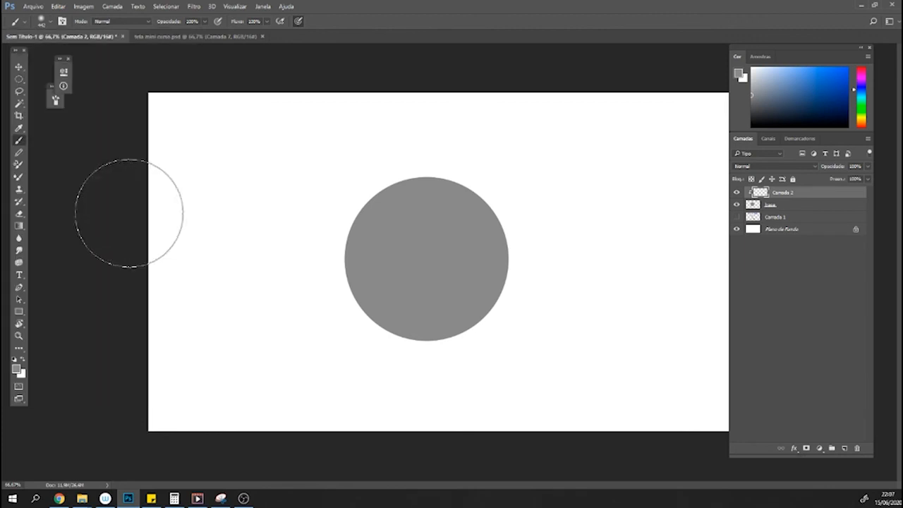
click(46, 21)
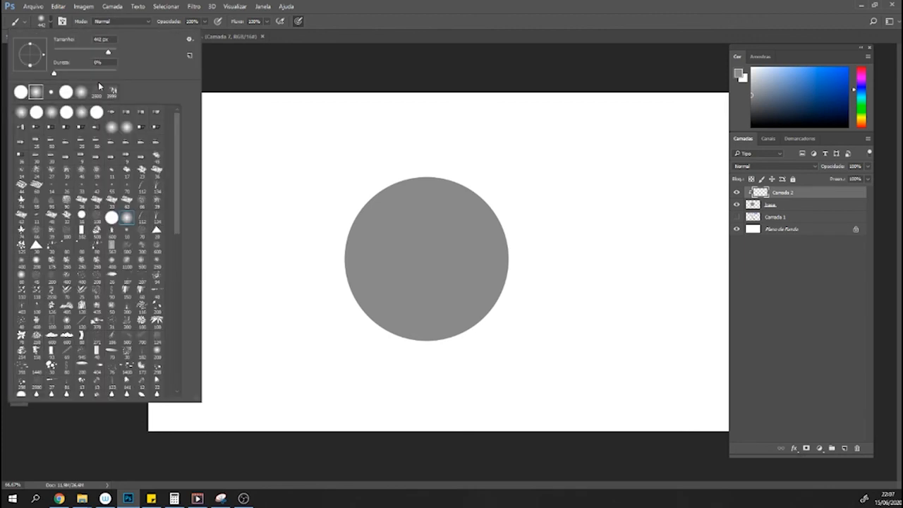
drag(108, 52, 109, 52)
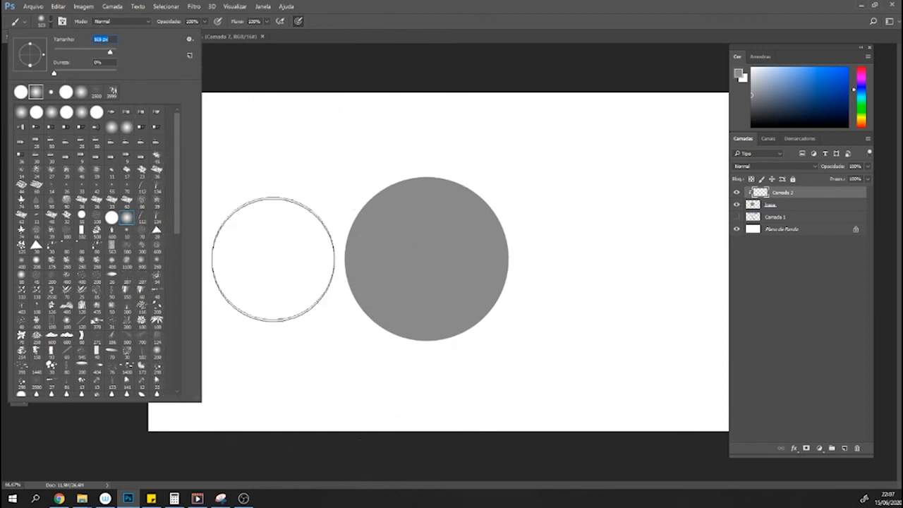
key(Return)
click(202, 23)
drag(208, 33, 187, 33)
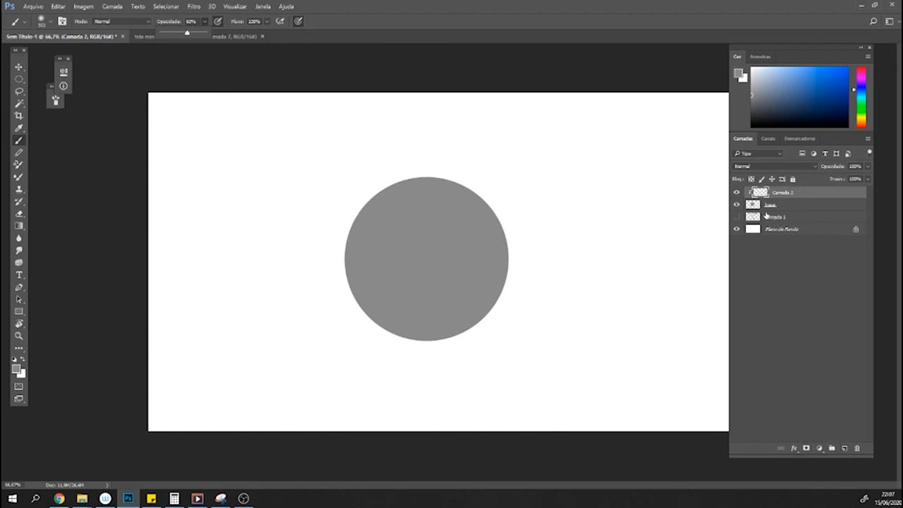
Add a new layer on top of the stack and set up a hard round brush at 10 px in orange.
click(845, 448)
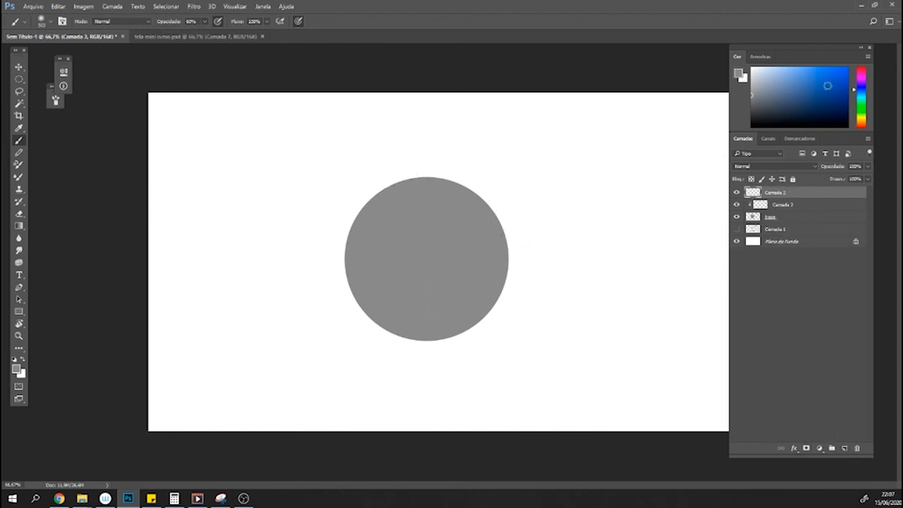
click(861, 125)
click(826, 78)
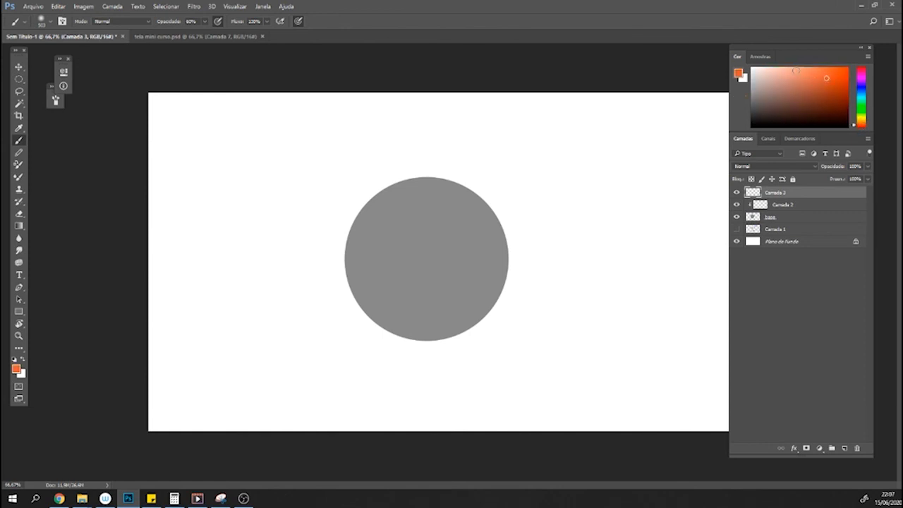
key(bracketleft)
key(bracketleft)
key(bracketleft)
key(bracketleft)
key(bracketleft)
key(bracketleft)
key(bracketleft)
key(bracketleft)
key(bracketleft)
key(bracketleft)
key(bracketleft)
key(bracketleft)
key(bracketleft)
key(bracketleft)
click(52, 23)
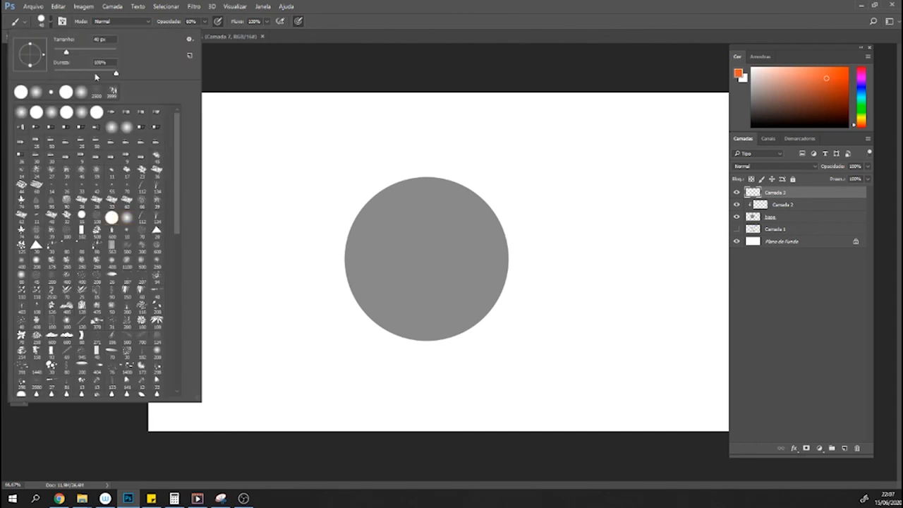
drag(62, 54, 56, 50)
click(336, 28)
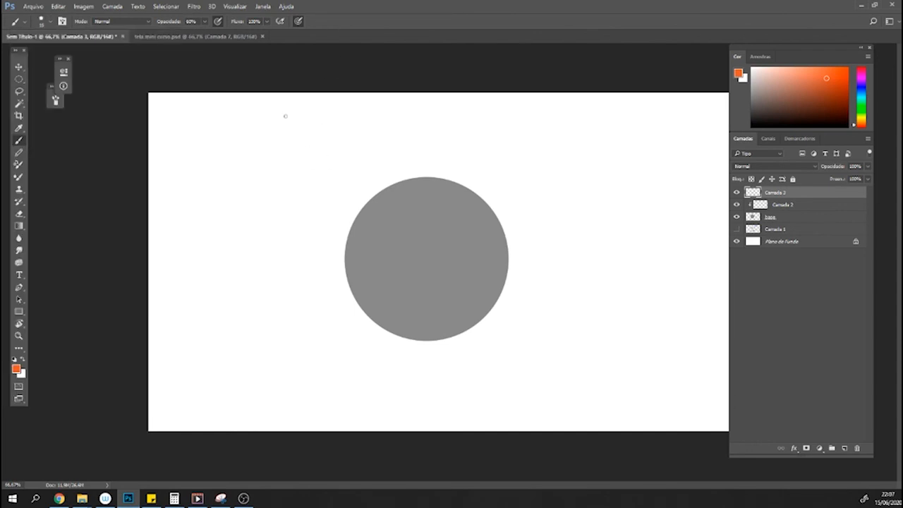
Draw an arrow above and left of the circle pointing diagonally down toward it, and handwrite "LUZ" beside the arrow.
mouse_move(299, 125)
mouse_down()
mouse_move(329, 143)
mouse_move(323, 155)
mouse_move(327, 145)
mouse_up()
key(ctrl+t)
drag(343, 103, 345, 108)
key(Return)
mouse_move(244, 116)
mouse_down()
mouse_move(254, 133)
mouse_move(267, 116)
mouse_move(279, 130)
mouse_up()
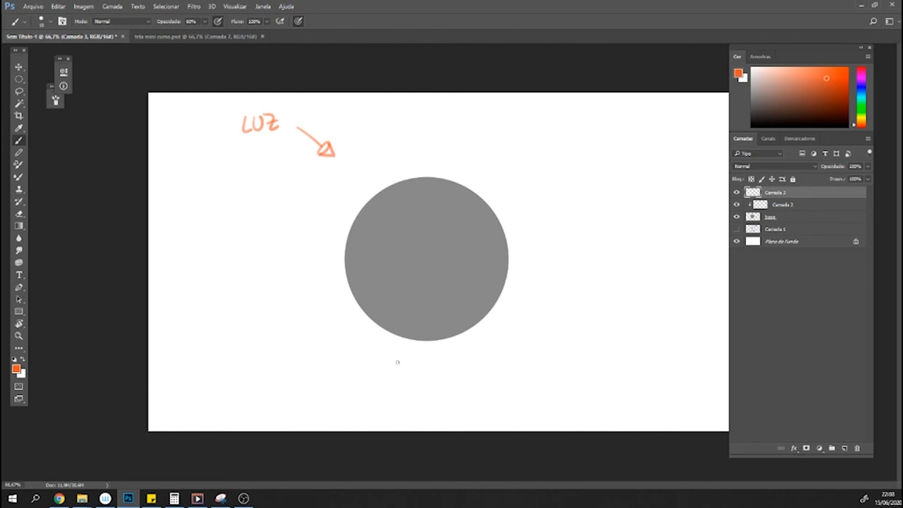
On the layer clipped to base, prepare a soft round brush at 473 px in a grey darker than the circle.
click(789, 206)
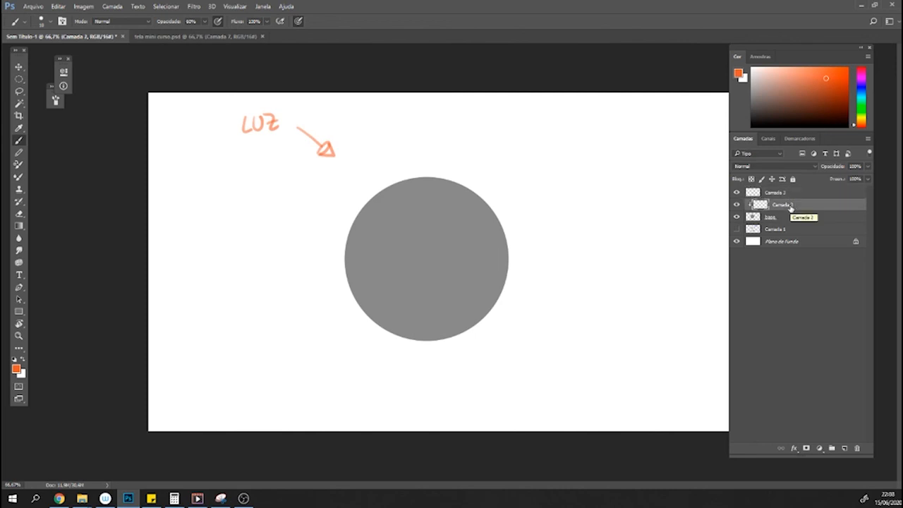
click(48, 21)
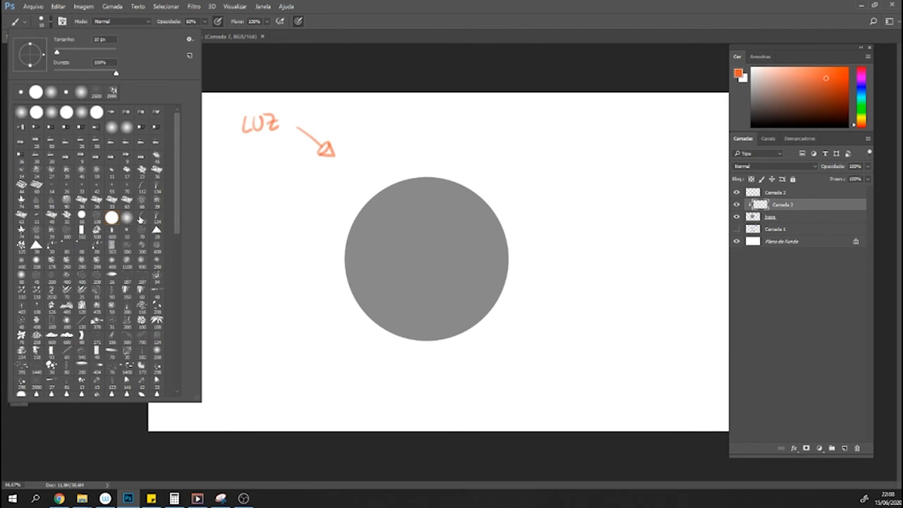
click(94, 52)
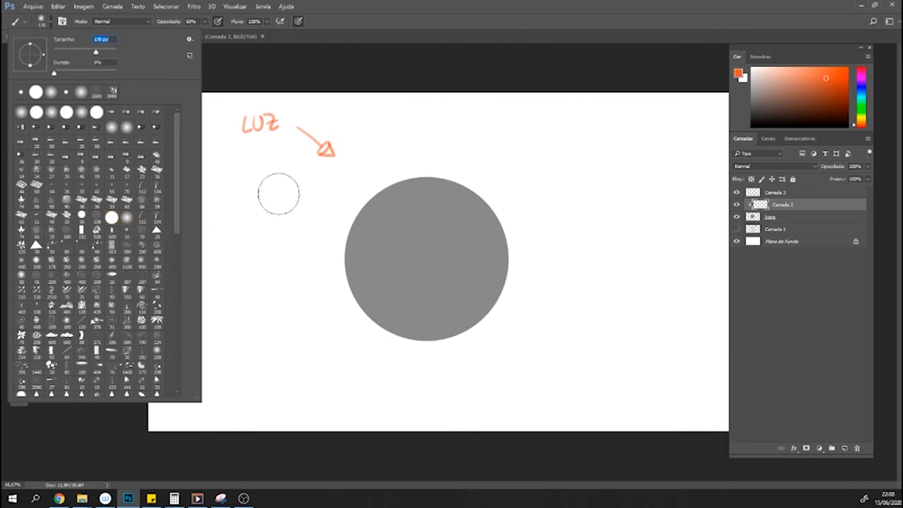
mouse_move(110, 52)
mouse_down()
mouse_move(118, 49)
mouse_move(109, 51)
mouse_up()
click(567, 19)
key(alt)
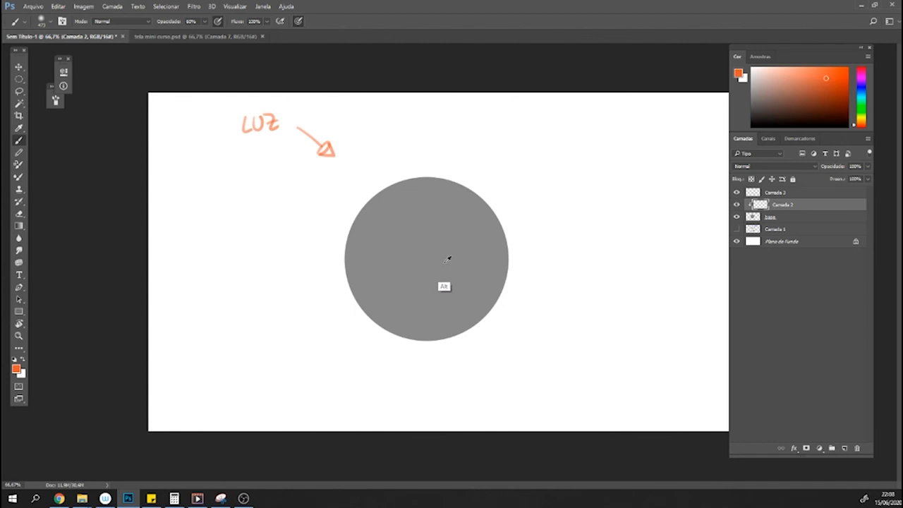
alt+click(450, 257)
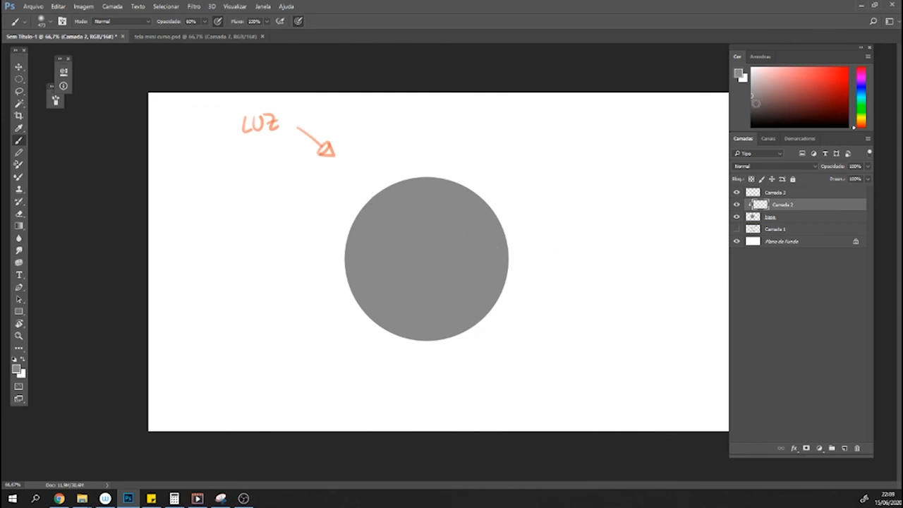
drag(754, 100, 748, 107)
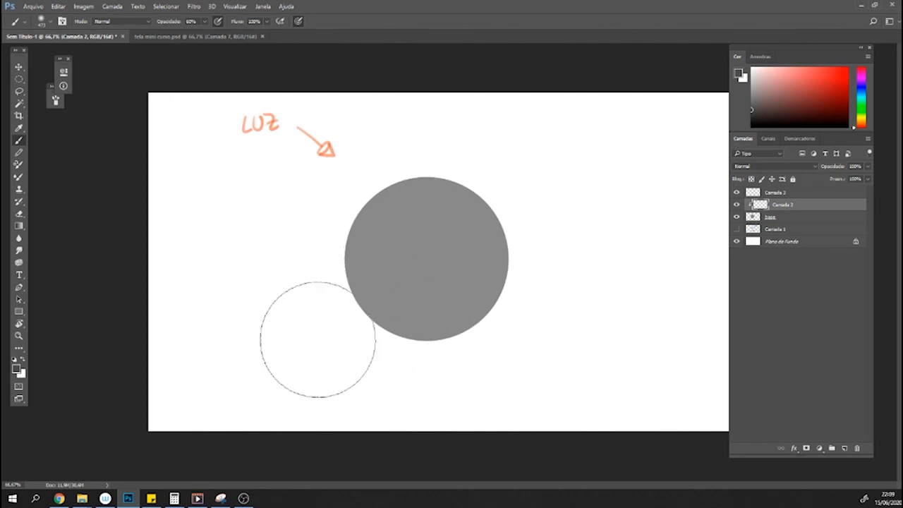
Shade the circle's lower-right side, away from the light, with soft dark grey strokes, reducing the brush down to 175 px.
mouse_move(318, 296)
mouse_down()
mouse_move(445, 323)
mouse_move(524, 236)
mouse_move(459, 332)
mouse_up()
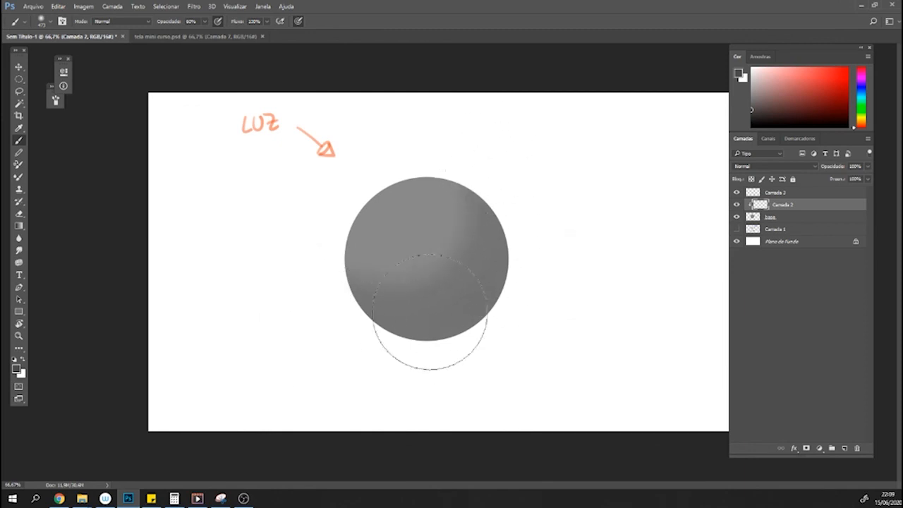
drag(433, 242, 472, 125)
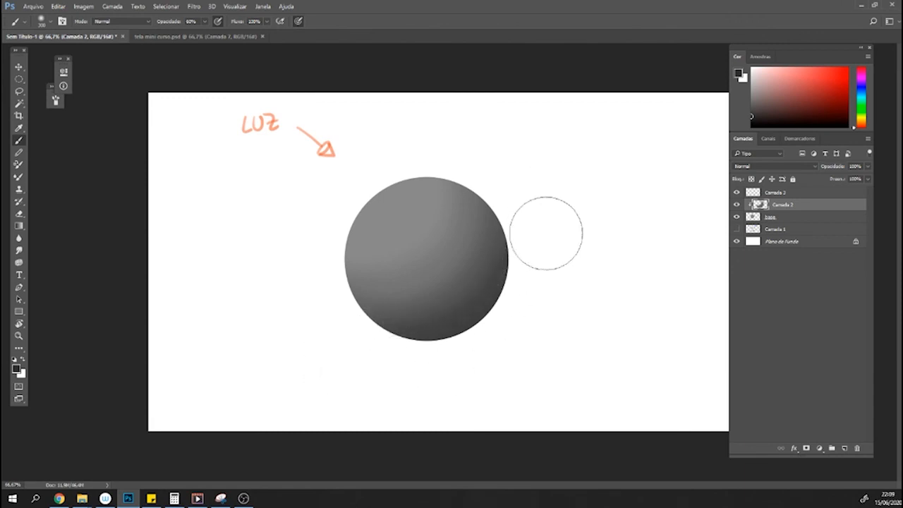
key(bracketleft)
key(bracketleft)
key(bracketleft)
key(bracketleft)
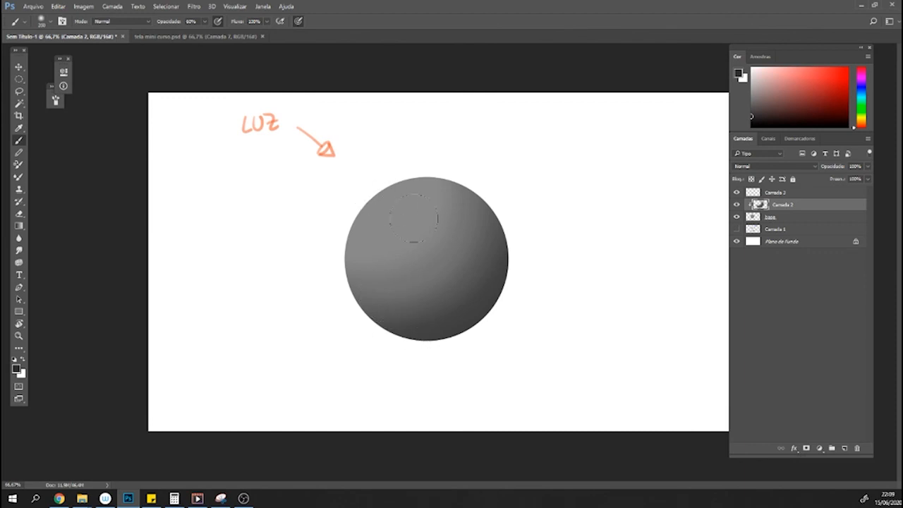
key(bracketleft)
Add a new layer between base and the hidden sketch layer, and set a smaller soft round brush at 100% opacity.
click(800, 230)
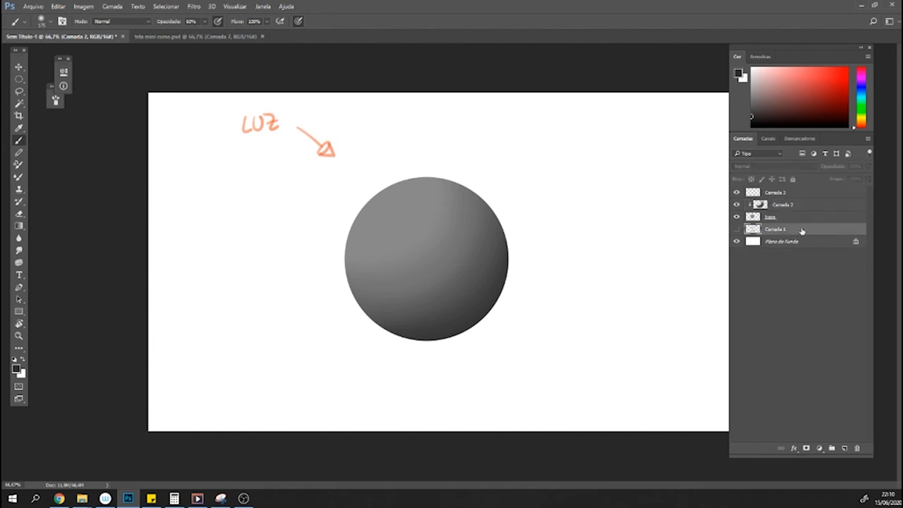
click(844, 449)
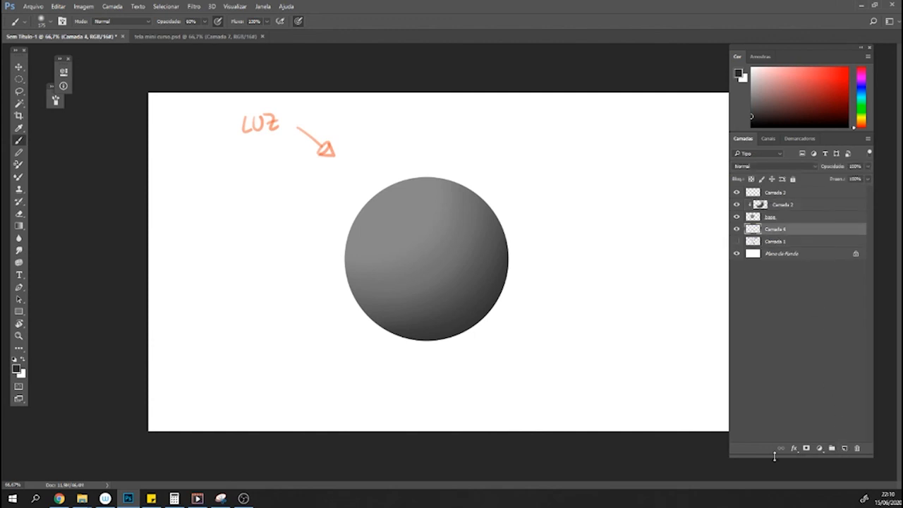
click(24, 83)
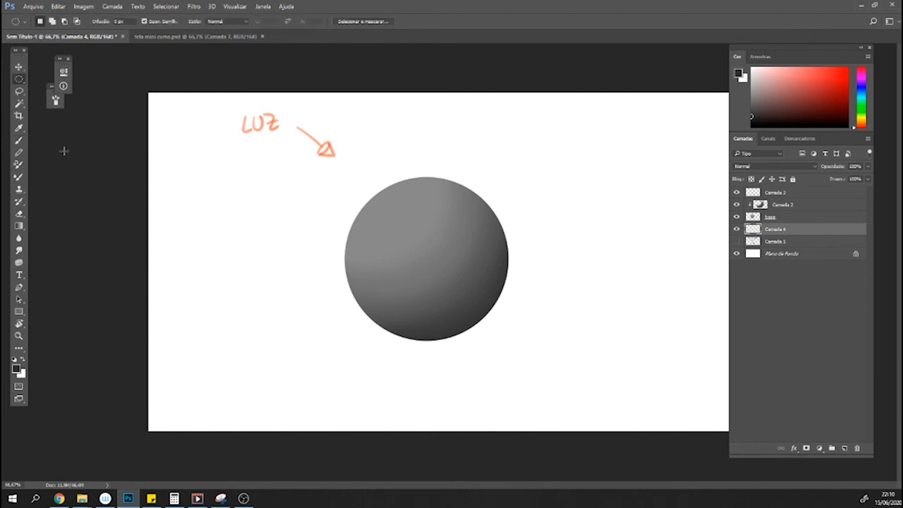
click(20, 141)
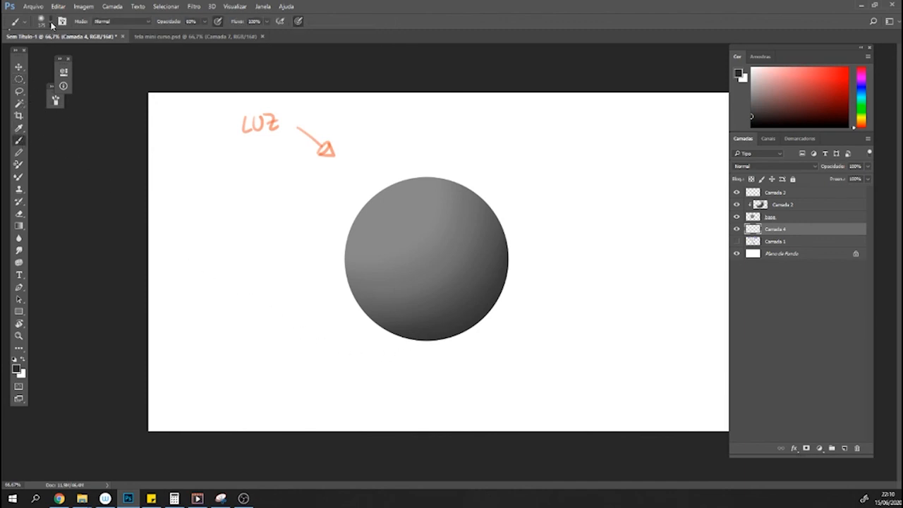
click(50, 23)
drag(89, 56, 84, 53)
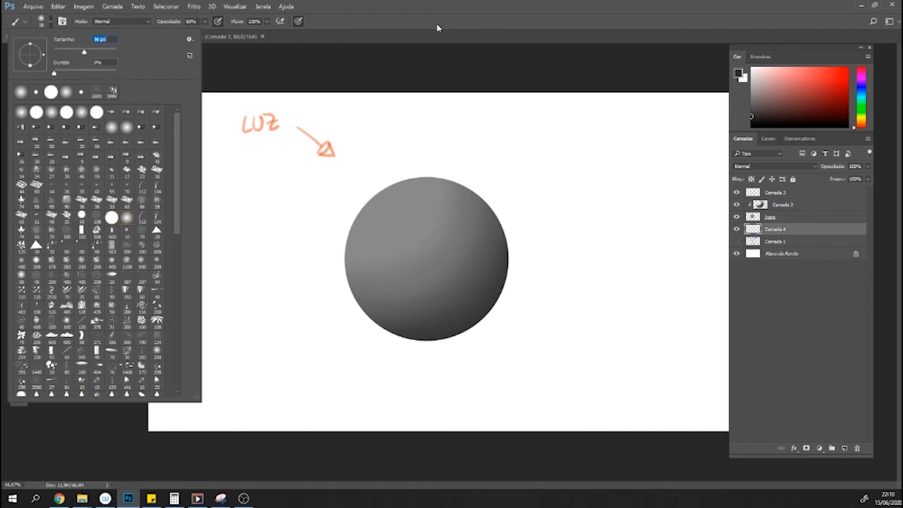
key(Return)
key(alt)
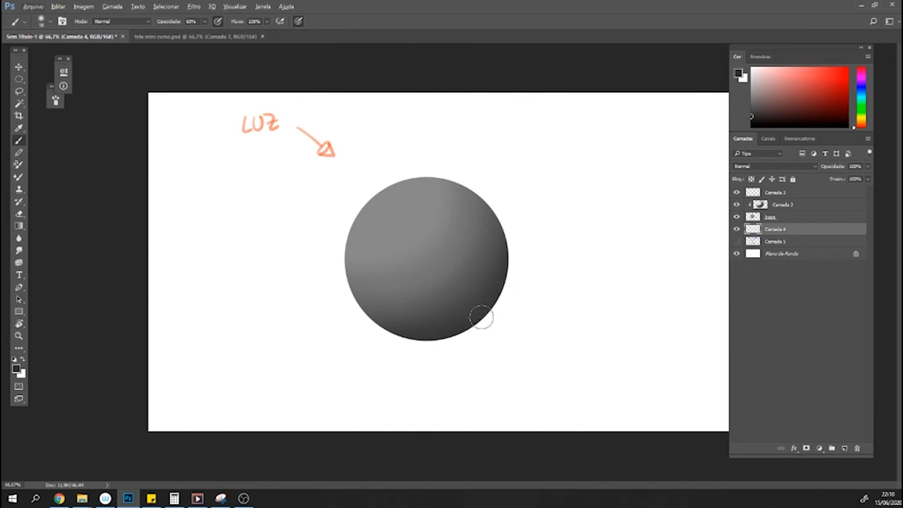
click(204, 22)
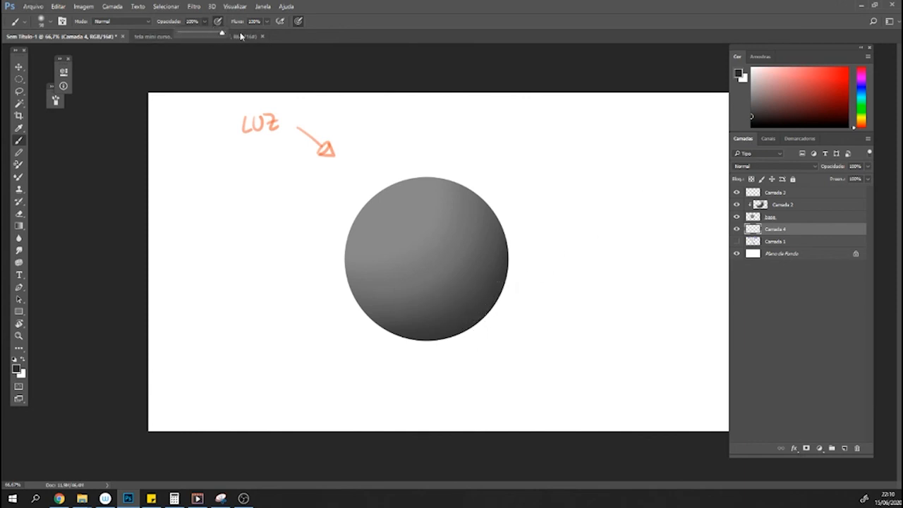
drag(570, 27, 560, 68)
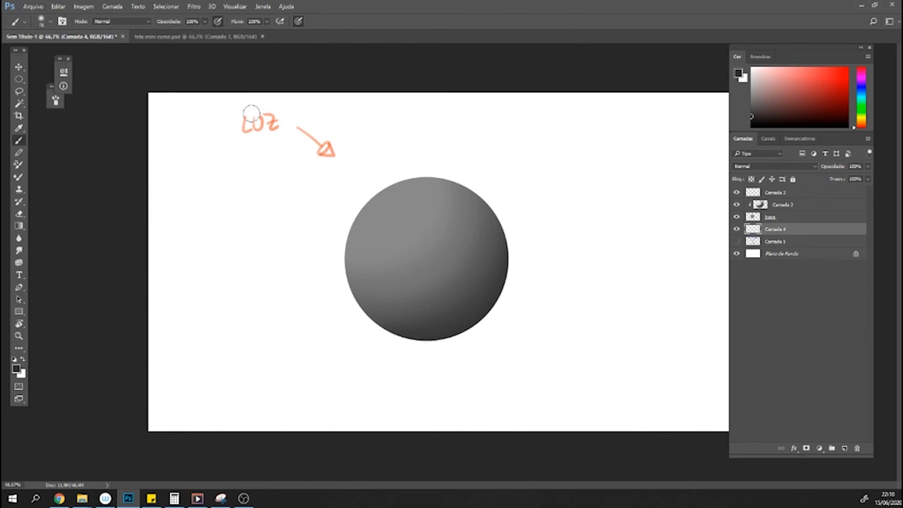
Paint a dark grey elliptical cast shadow on the ground, extending right from beneath the sphere, outlining it and filling it in.
mouse_move(411, 334)
mouse_down()
mouse_move(522, 333)
mouse_move(592, 314)
mouse_move(574, 292)
mouse_move(413, 298)
mouse_up()
mouse_move(472, 290)
mouse_down()
mouse_move(571, 318)
mouse_move(425, 327)
mouse_move(475, 332)
mouse_move(578, 313)
mouse_move(568, 294)
mouse_move(443, 293)
mouse_up()
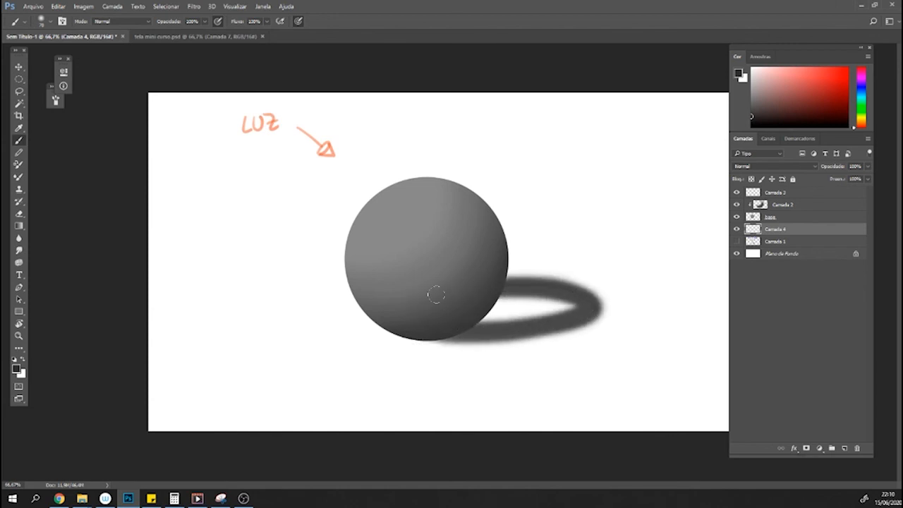
mouse_move(580, 317)
mouse_down()
mouse_move(476, 325)
mouse_move(575, 296)
mouse_move(478, 293)
mouse_move(533, 297)
mouse_move(486, 324)
mouse_move(527, 315)
mouse_move(526, 290)
mouse_move(530, 326)
mouse_move(503, 318)
mouse_move(536, 311)
mouse_up()
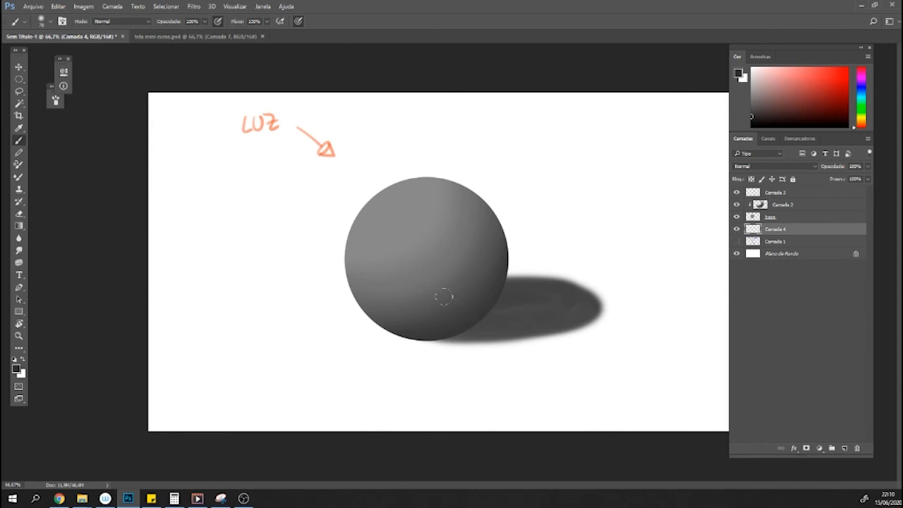
mouse_move(524, 284)
mouse_down()
mouse_move(551, 289)
mouse_move(492, 314)
mouse_move(387, 332)
mouse_move(457, 337)
mouse_move(395, 324)
mouse_up()
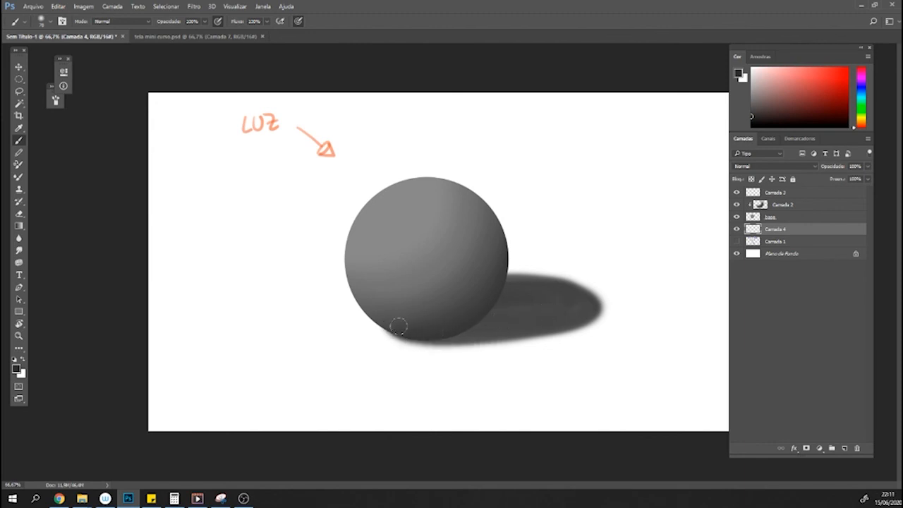
drag(494, 345, 407, 345)
mouse_move(537, 282)
mouse_down()
mouse_move(576, 300)
mouse_move(536, 316)
mouse_up()
drag(504, 278, 584, 309)
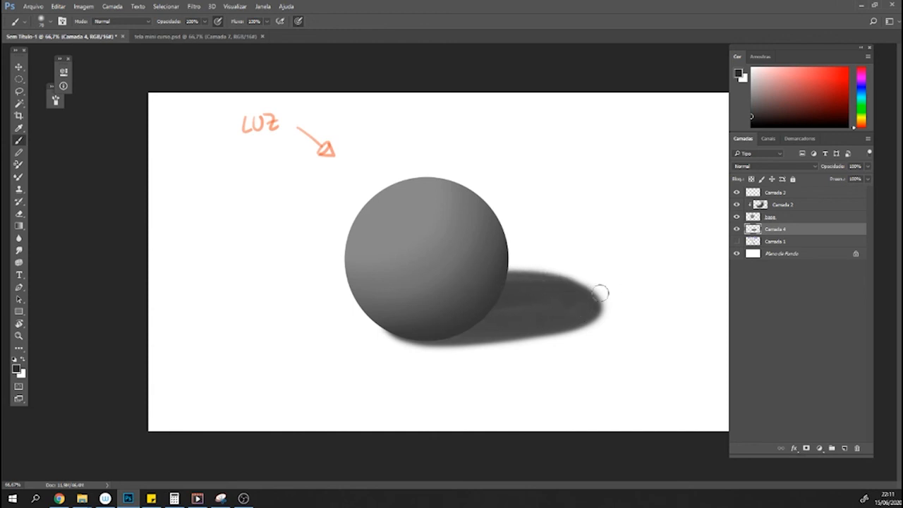
Darken the part of the cast shadow nearest the sphere with a larger soft brush, undoing unsatisfactory strokes.
mouse_move(397, 329)
mouse_down()
mouse_move(445, 334)
mouse_move(560, 311)
mouse_move(464, 287)
mouse_up()
key(ctrl+z)
key(bracketright)
key(bracketright)
mouse_move(473, 282)
mouse_down()
mouse_move(566, 293)
mouse_move(498, 326)
mouse_move(410, 324)
mouse_move(503, 315)
mouse_move(520, 296)
mouse_up()
key(ctrl+z)
drag(471, 280, 444, 322)
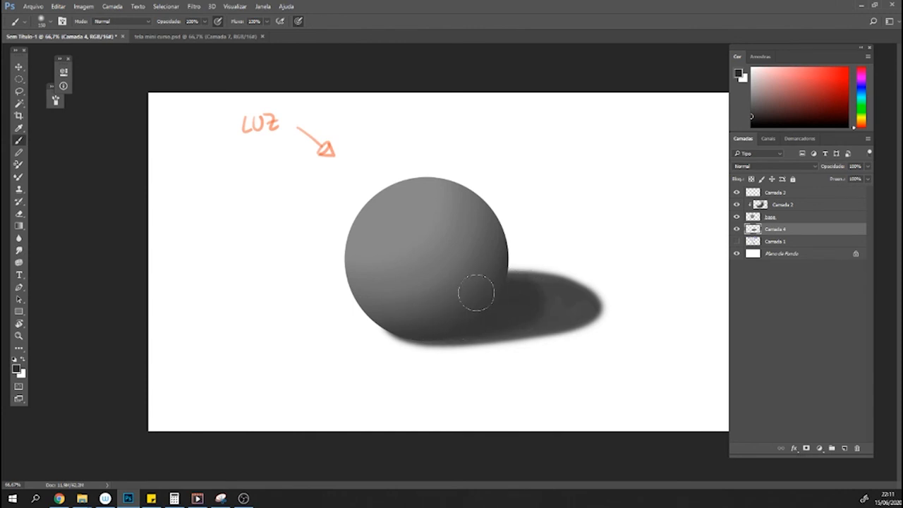
Sample a grey from the shadow and even out its interior tone with the brush at 41% opacity.
key(alt)
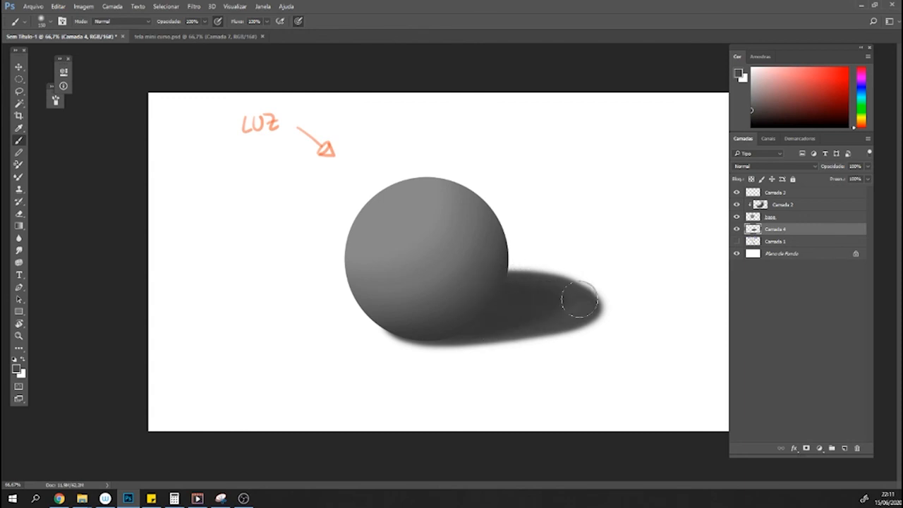
click(204, 21)
click(180, 33)
click(456, 324)
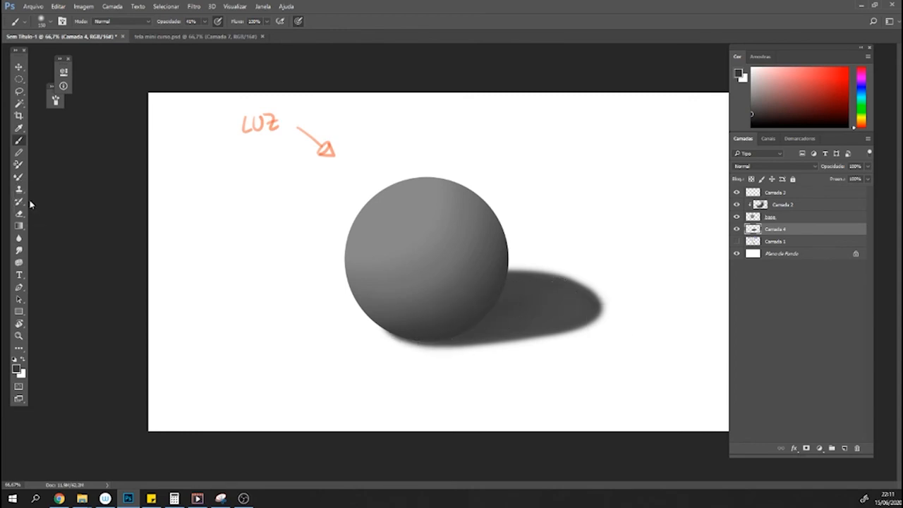
Set up a soft round eraser, enlarge it to 125 px, and soften the upper and lower edges of the cast shadow.
key(e)
click(50, 22)
click(128, 220)
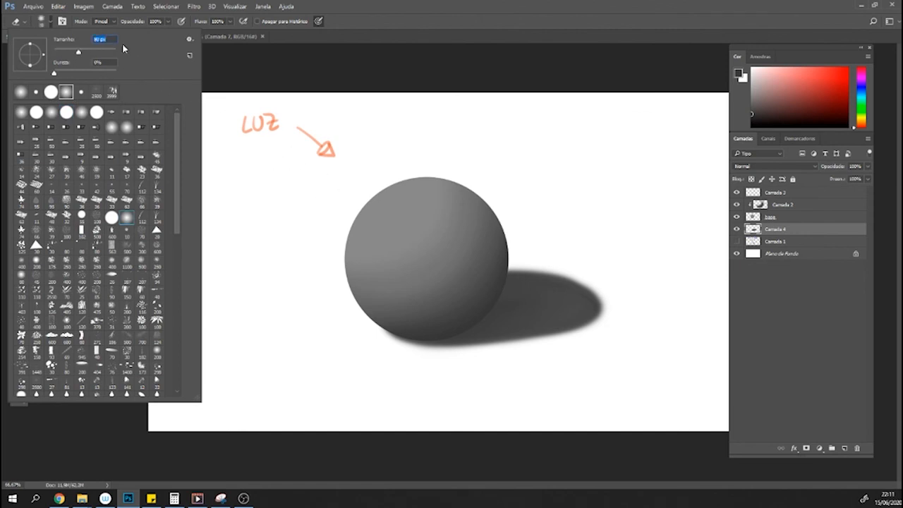
key(Return)
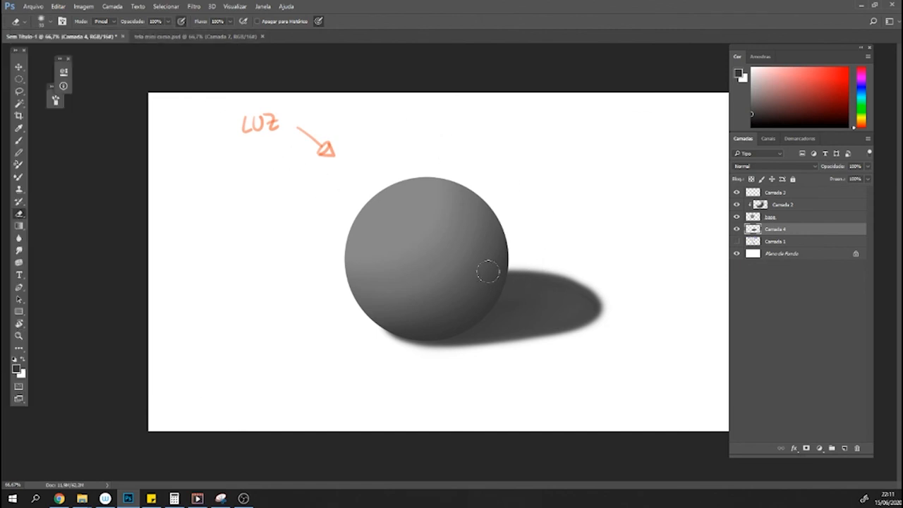
key(bracketright)
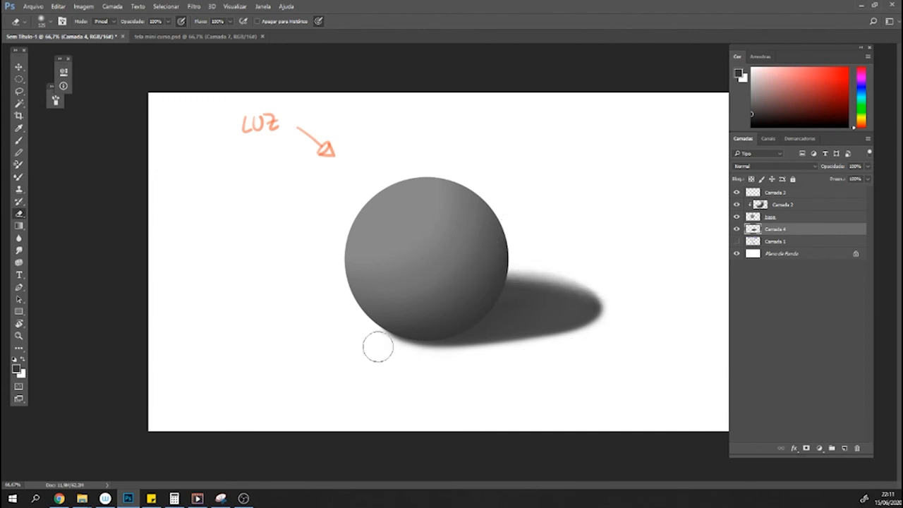
drag(364, 342, 594, 342)
drag(516, 351, 404, 348)
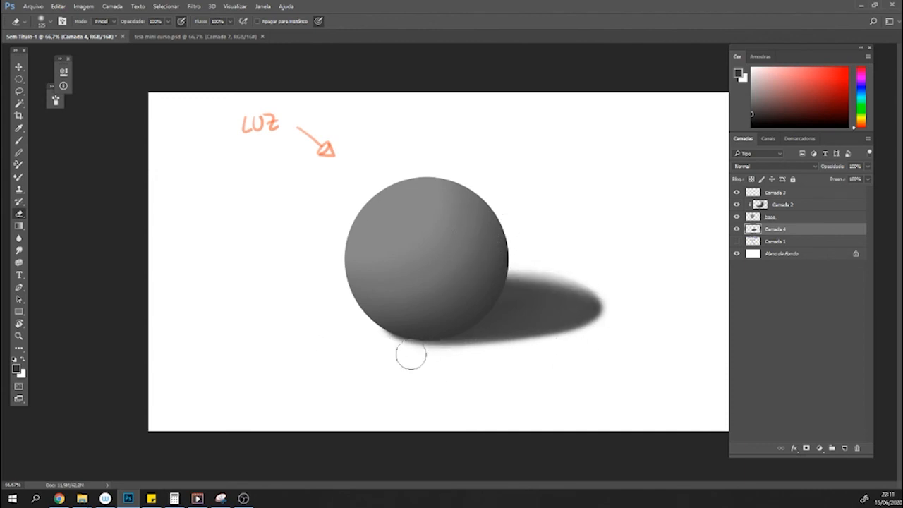
Trim the cast shadow's upper edge, its underside below the sphere and its far tip with the soft eraser.
drag(447, 283, 687, 294)
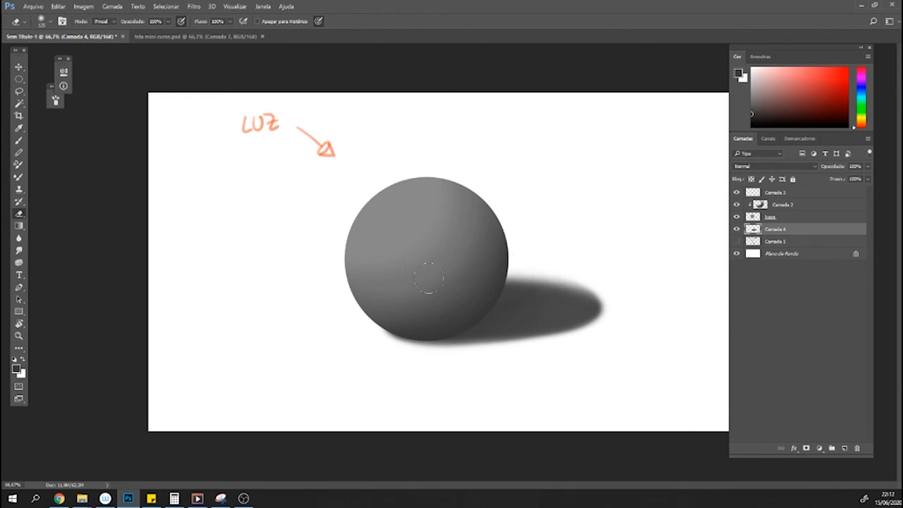
drag(463, 290, 625, 284)
drag(494, 285, 720, 305)
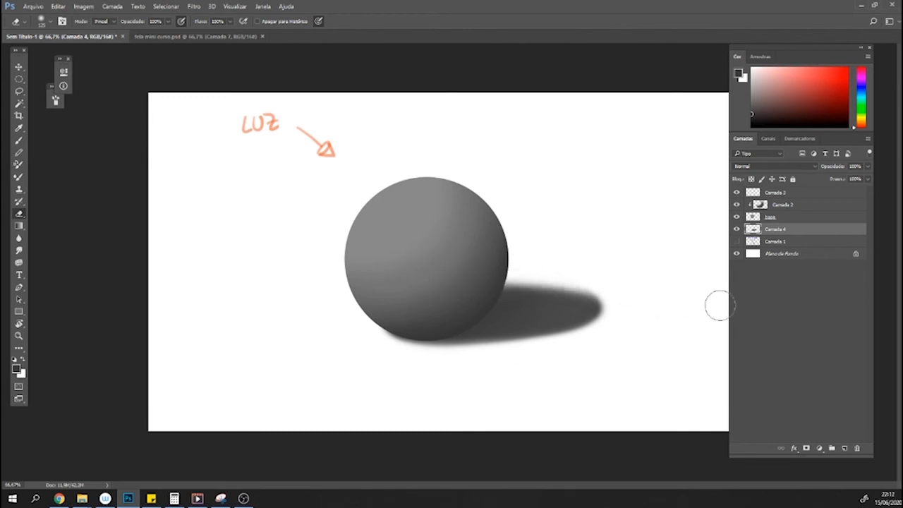
key(ctrl+z)
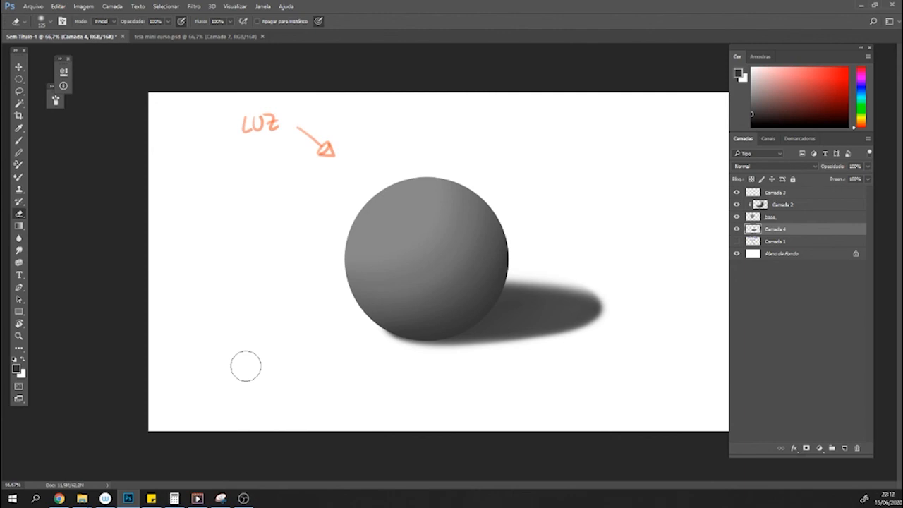
mouse_move(373, 335)
mouse_down()
mouse_move(458, 351)
mouse_move(601, 334)
mouse_up()
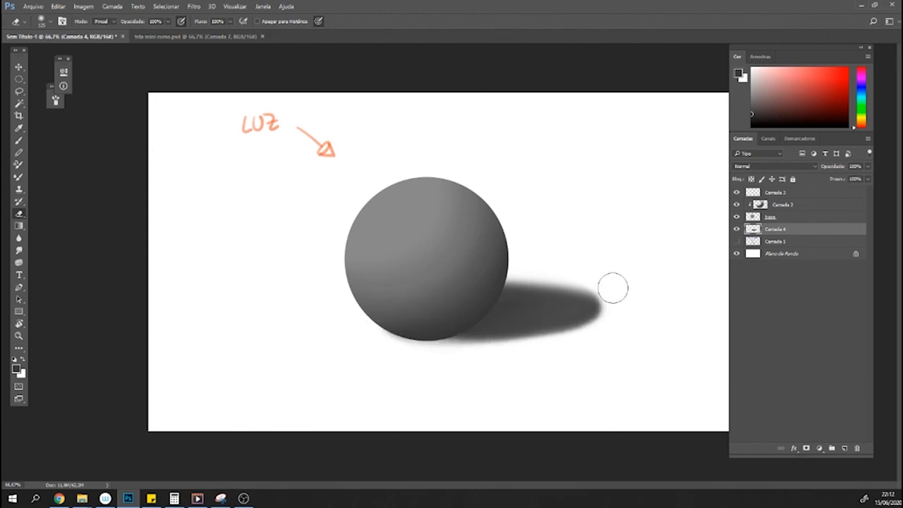
drag(602, 282, 588, 343)
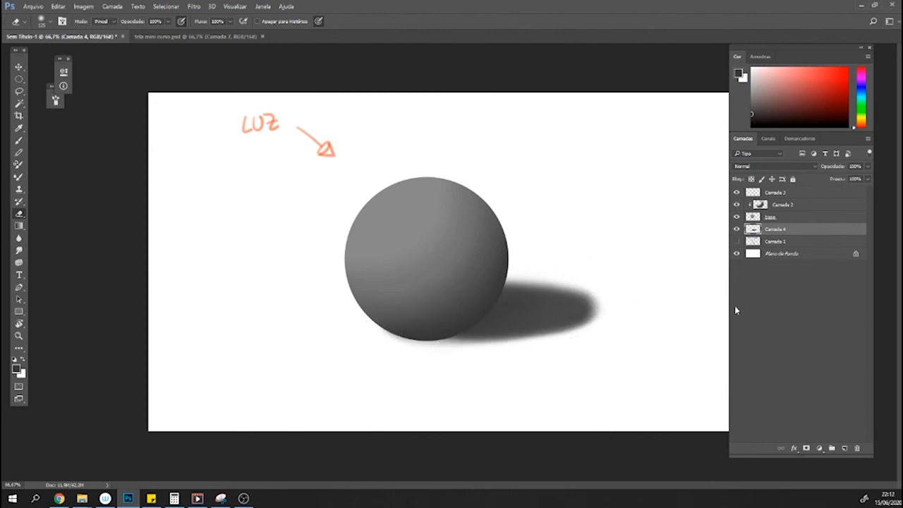
Repaint the shadow under the sphere with soft 41% opacity strokes, extending it slightly past the sphere's lower-left edge.
key(b)
mouse_move(475, 324)
mouse_down()
mouse_move(429, 315)
mouse_move(504, 315)
mouse_move(464, 327)
mouse_move(417, 304)
mouse_move(473, 313)
mouse_move(400, 319)
mouse_move(517, 313)
mouse_move(399, 314)
mouse_move(527, 313)
mouse_move(406, 315)
mouse_up()
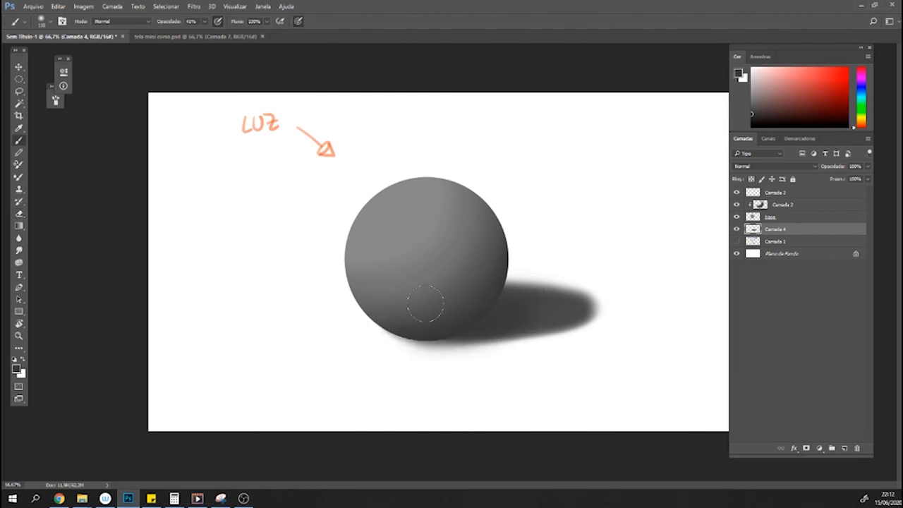
mouse_move(445, 323)
mouse_down()
mouse_move(388, 328)
mouse_move(495, 329)
mouse_move(415, 335)
mouse_move(413, 312)
mouse_move(398, 318)
mouse_move(449, 333)
mouse_move(506, 324)
mouse_move(412, 336)
mouse_move(385, 316)
mouse_move(461, 329)
mouse_up()
mouse_move(407, 331)
mouse_down()
mouse_move(387, 330)
mouse_move(518, 328)
mouse_move(452, 336)
mouse_up()
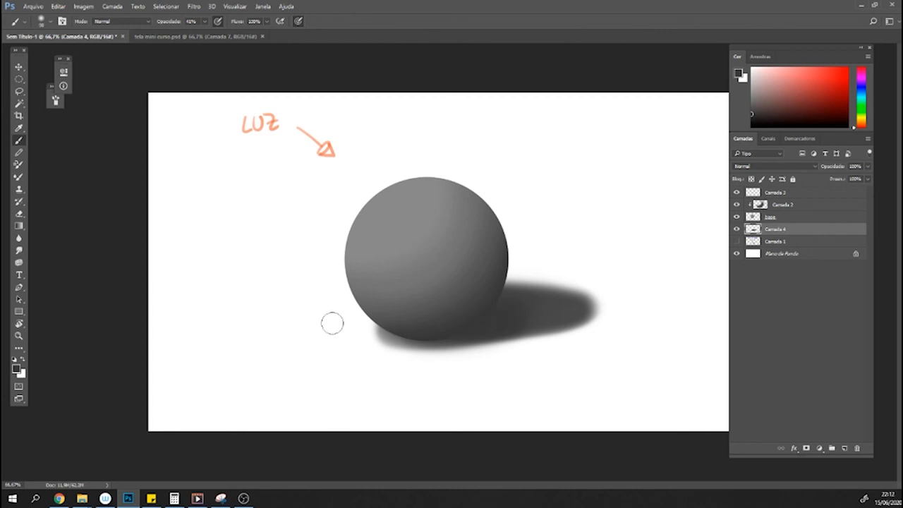
Add a new layer above the cast shadow layer and prepare a near-black brush at about 73% opacity.
click(844, 449)
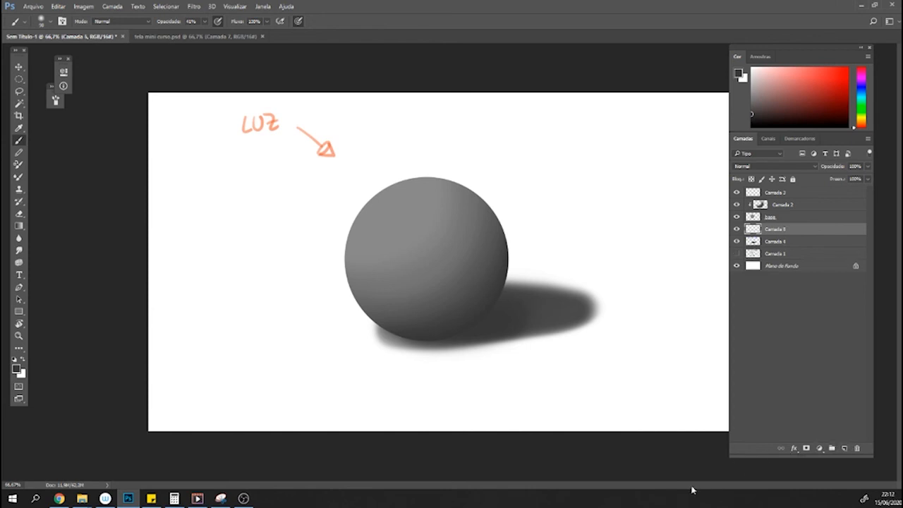
click(755, 116)
drag(753, 117, 750, 121)
click(205, 21)
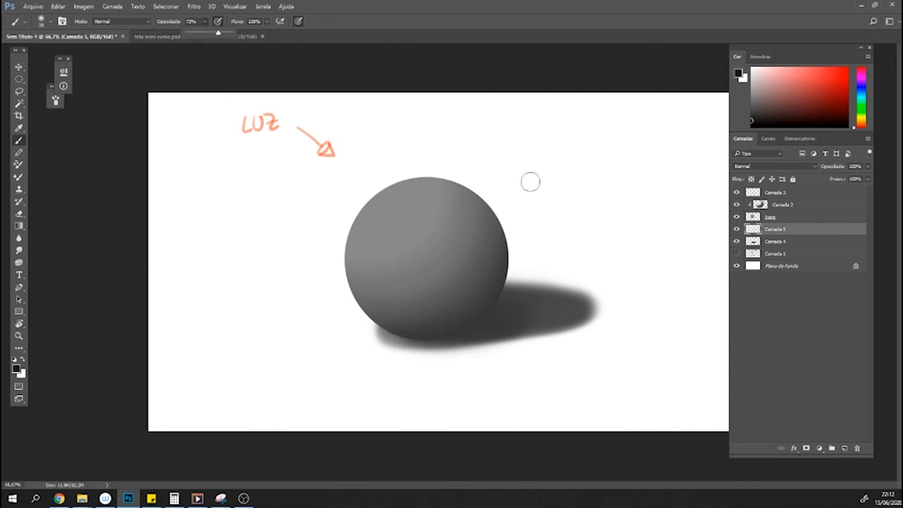
key(7)
key(2)
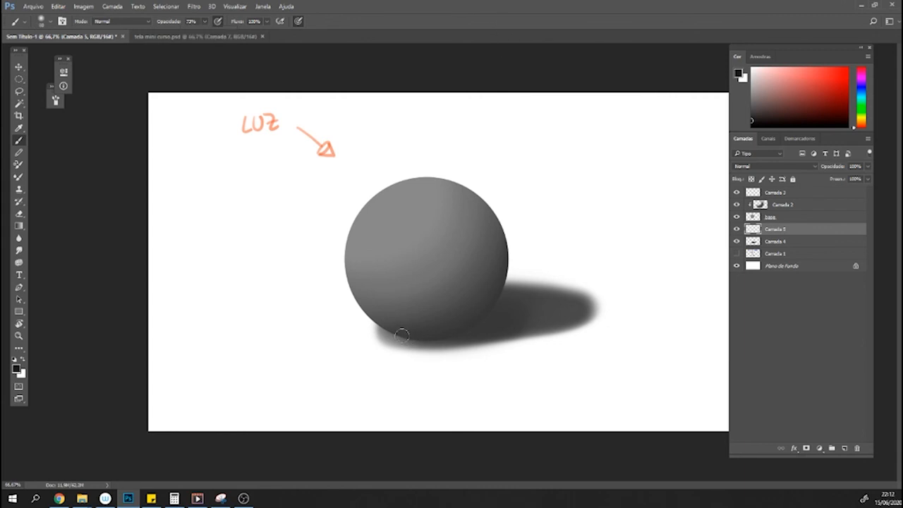
Paint a narrow near-black contact shadow along the sphere's lower edge where it meets the ground.
mouse_move(392, 332)
mouse_down()
mouse_move(424, 337)
mouse_move(482, 308)
mouse_up()
mouse_move(403, 337)
mouse_down()
mouse_move(452, 336)
mouse_move(468, 321)
mouse_move(415, 334)
mouse_move(479, 318)
mouse_up()
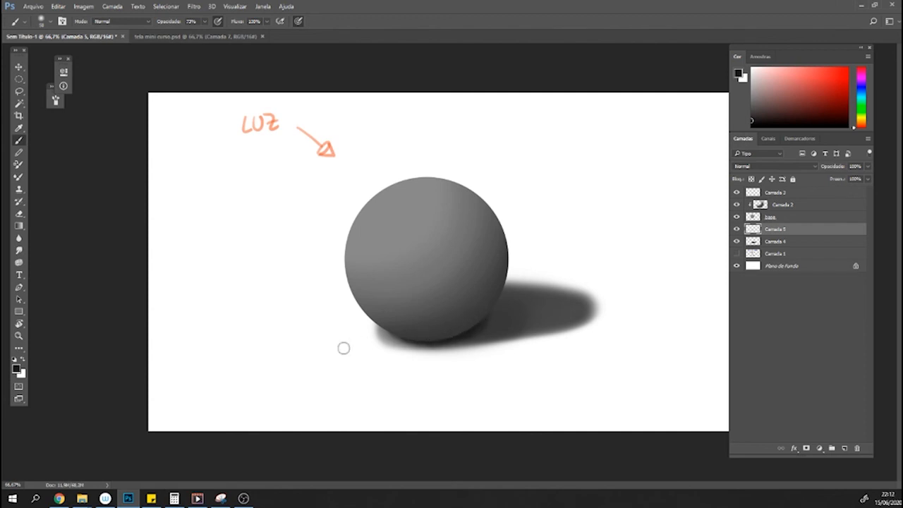
scroll(246, 277, down, 2)
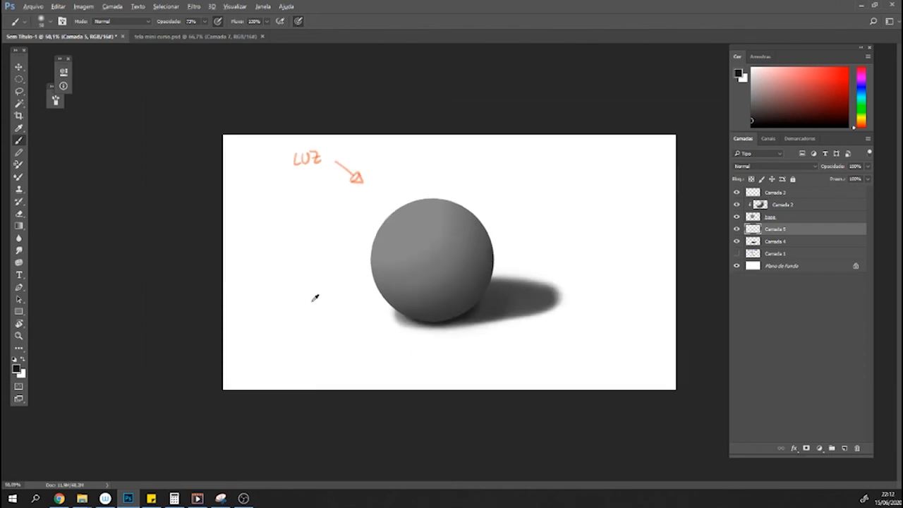
scroll(484, 322, up, 2)
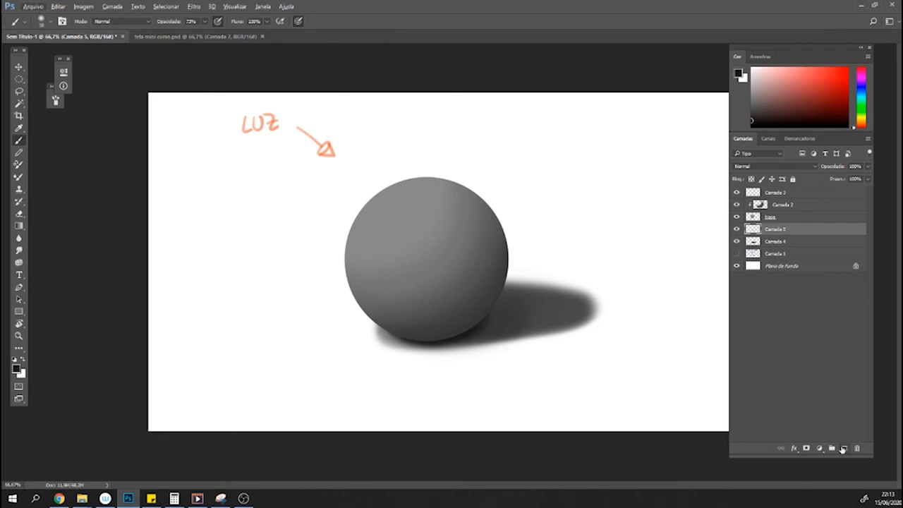
Add a new layer above the sphere's shading layer and prepare a soft light-gray brush at 500 px.
click(788, 205)
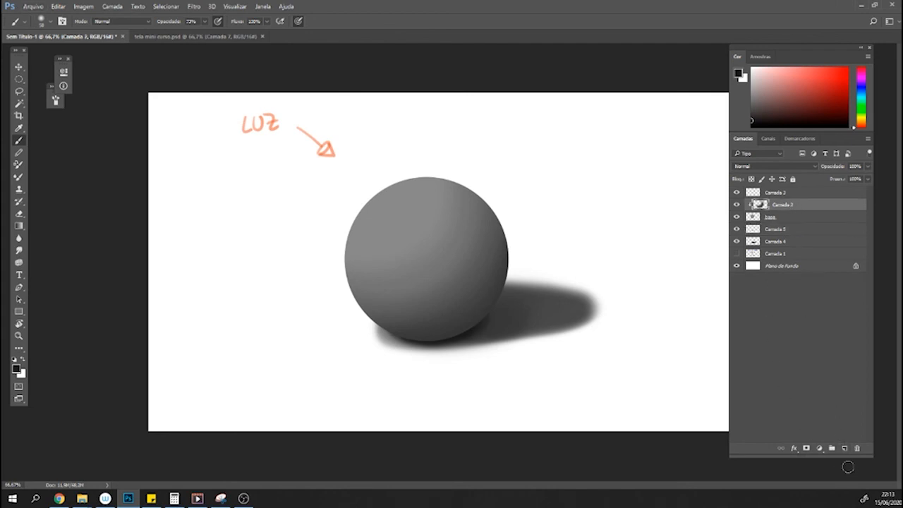
click(844, 448)
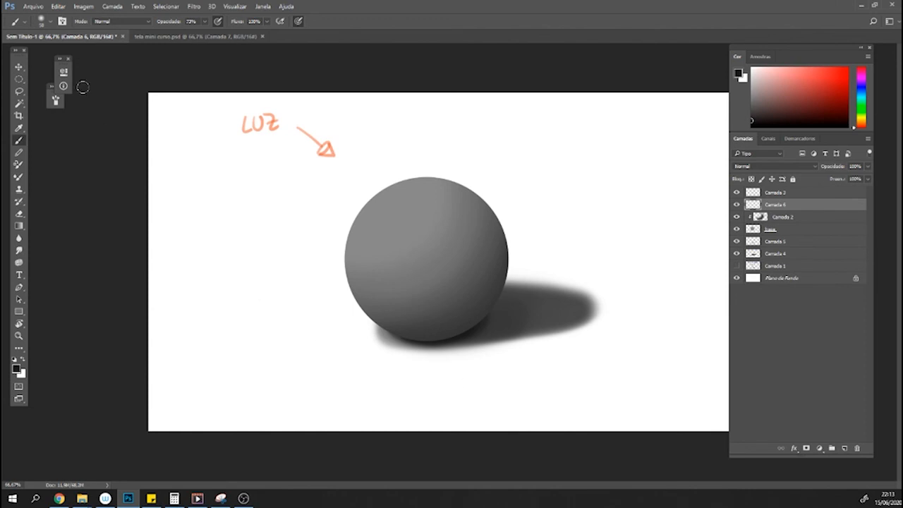
click(51, 23)
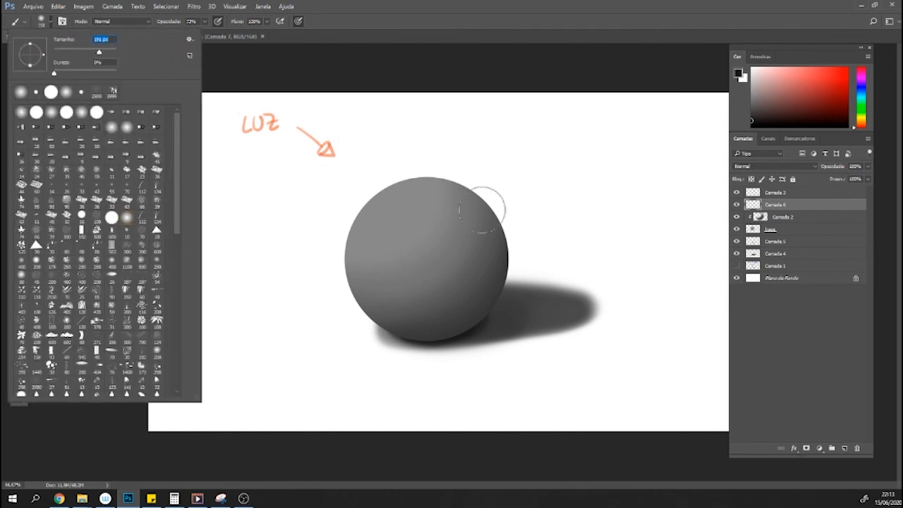
drag(103, 55, 105, 55)
click(396, 23)
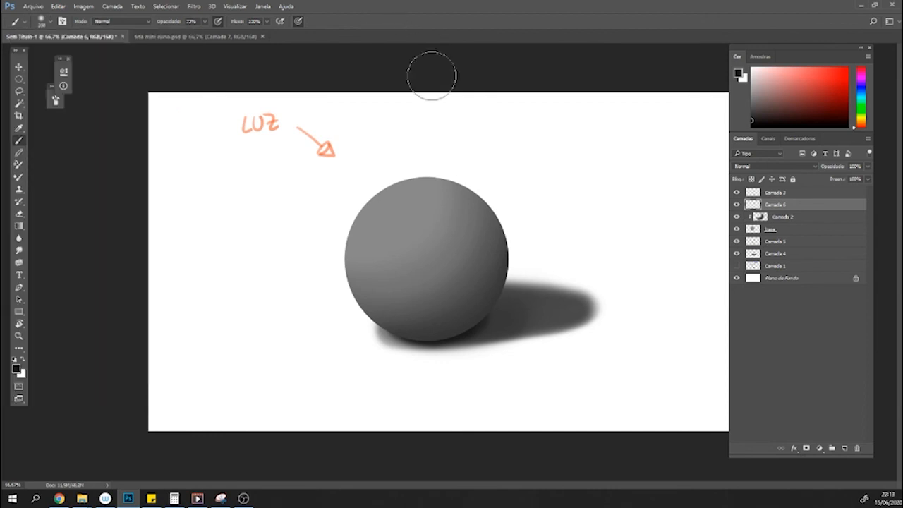
key(bracketright)
key(bracketright)
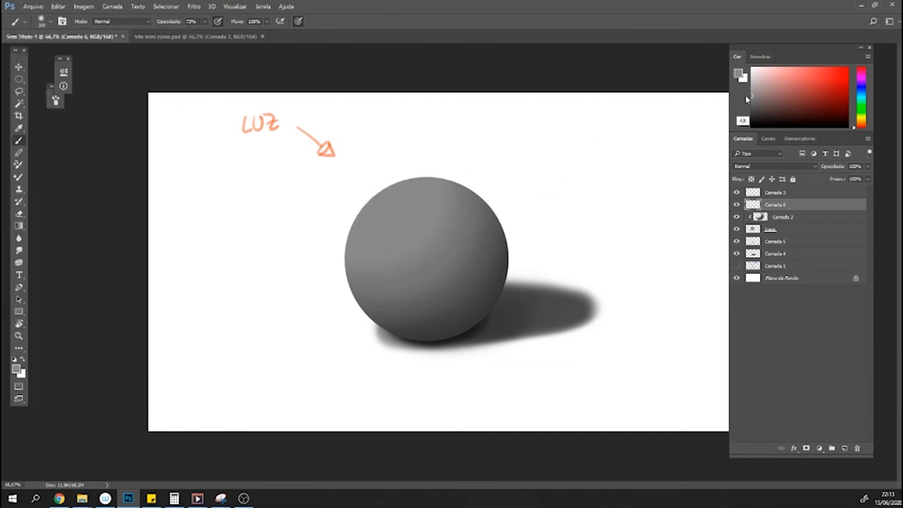
click(749, 83)
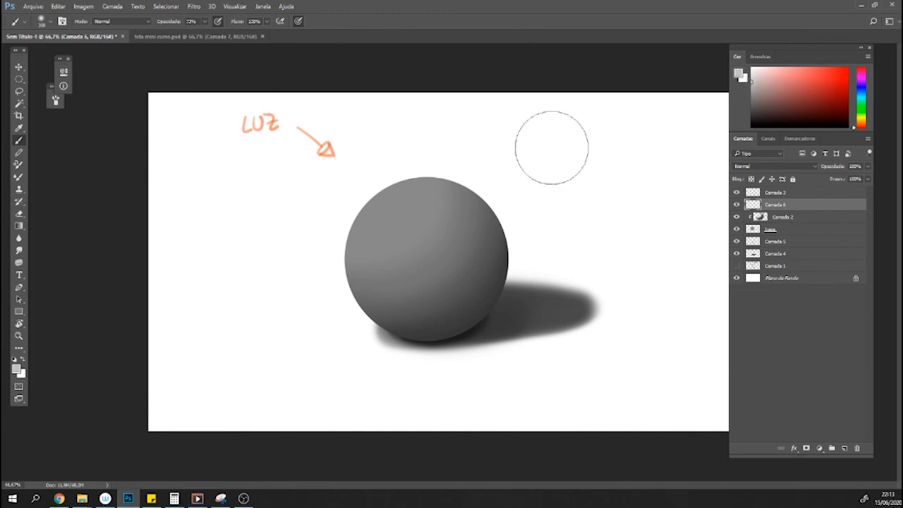
key(bracketright)
key(bracketright)
key(bracketright)
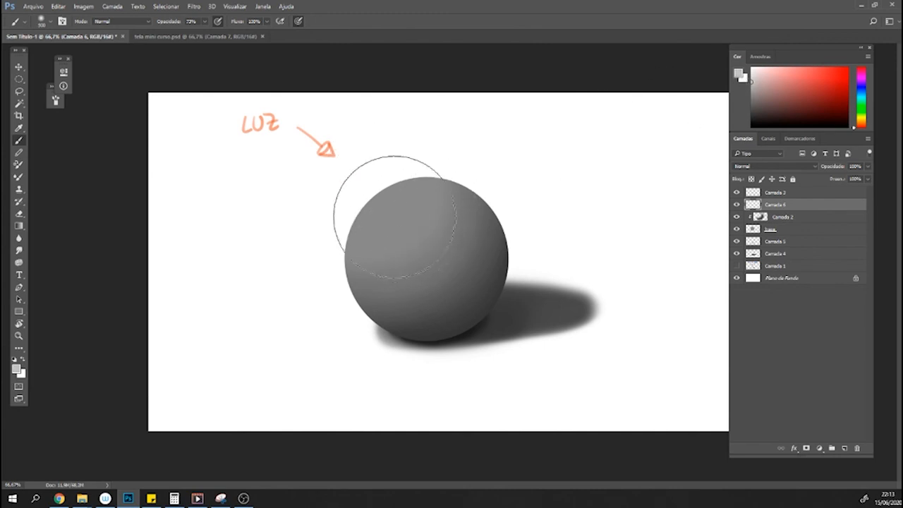
Clip the new layer to the sphere and paint soft light-gray light over the sphere's upper-left area.
mouse_move(369, 207)
mouse_down()
mouse_move(424, 209)
mouse_move(374, 222)
mouse_up()
key(ctrl+alt+g)
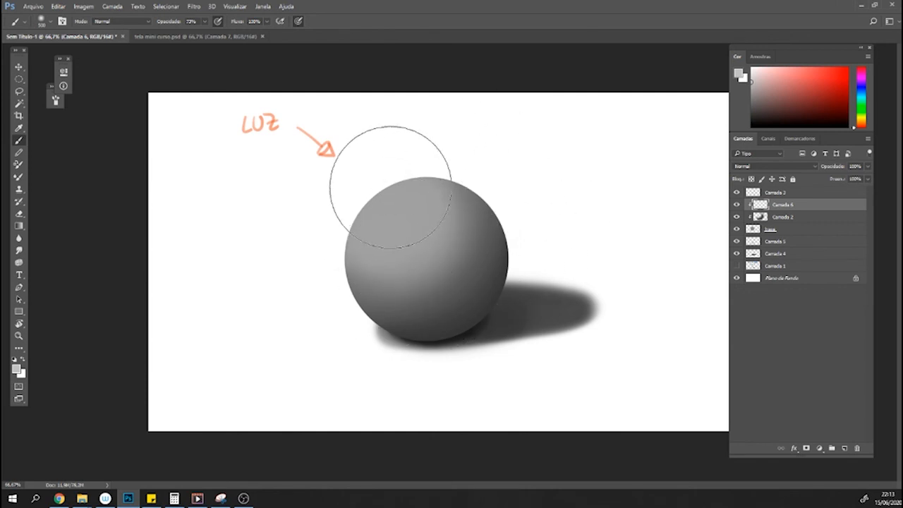
key(bracketleft)
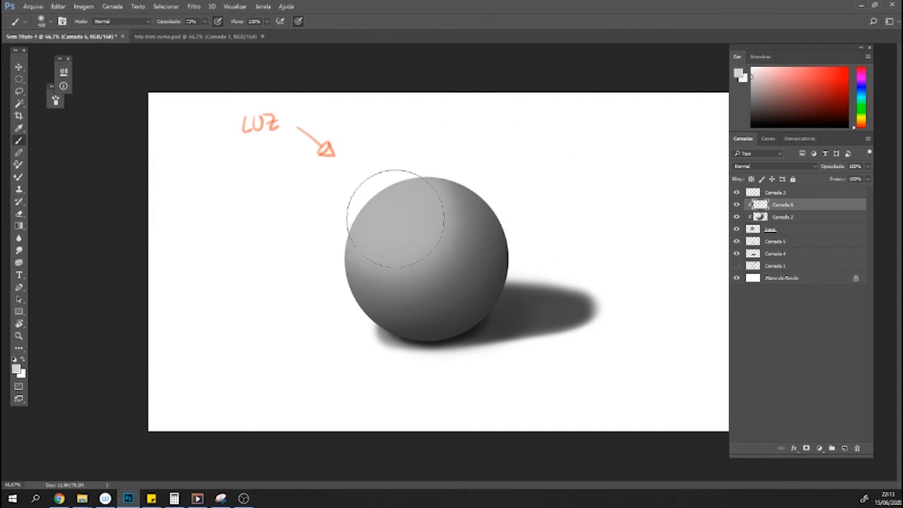
mouse_move(393, 216)
mouse_down()
mouse_move(389, 196)
mouse_move(369, 206)
mouse_up()
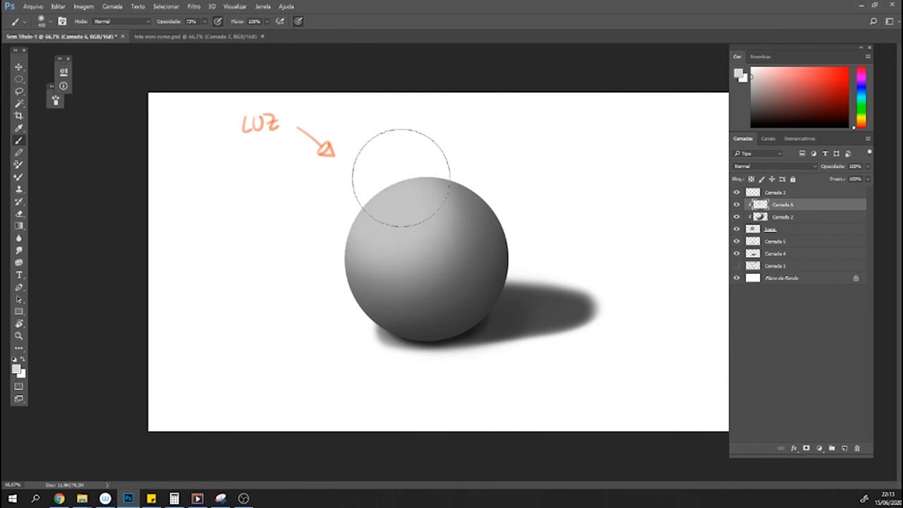
Brighten the middle of the lit area with lighter gray, using a smaller soft brush at higher opacity.
key(bracketleft)
key(bracketleft)
key(bracketleft)
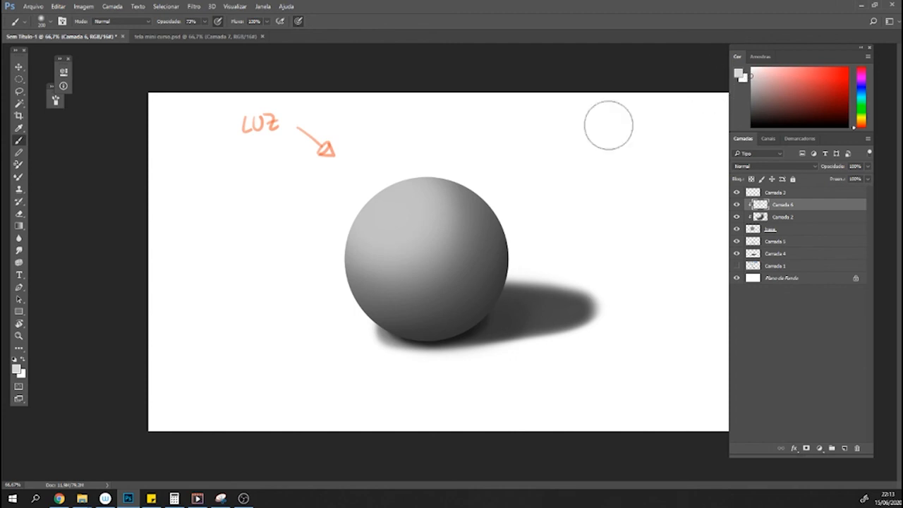
click(204, 21)
click(215, 35)
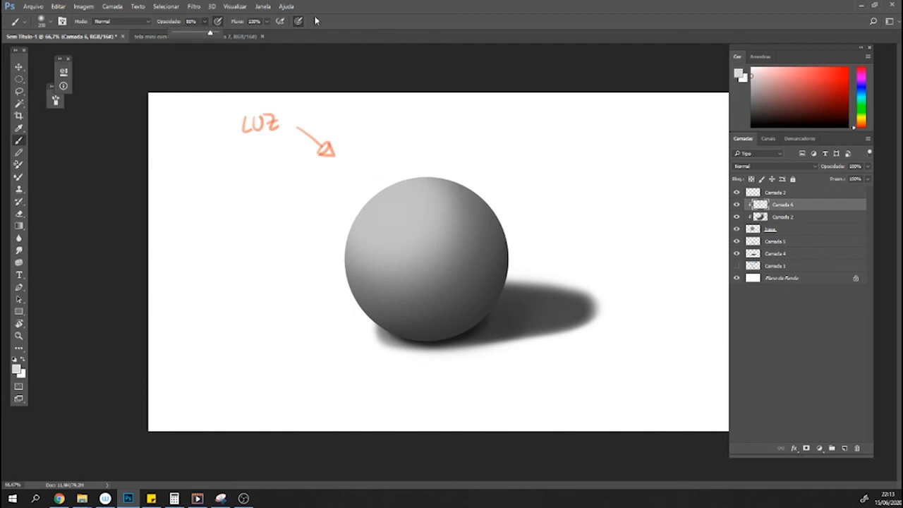
key(bracketleft)
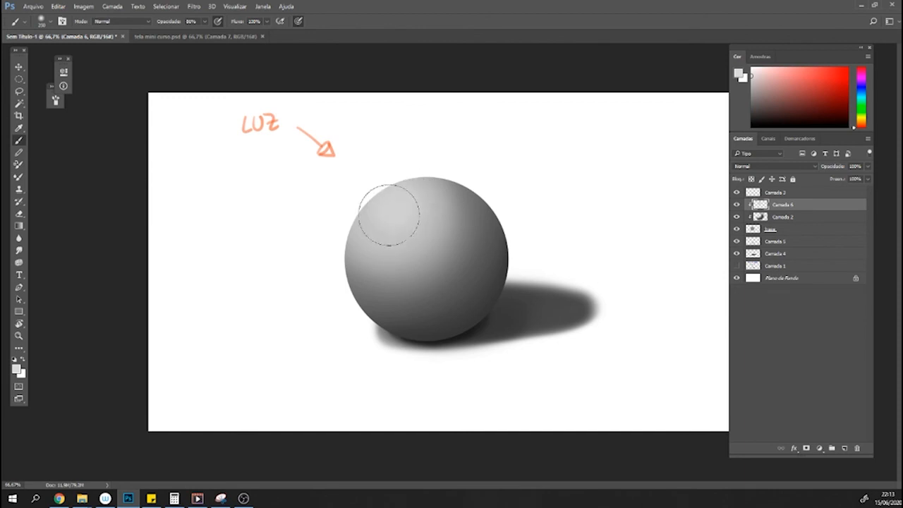
Paint a small near-white highlight on the sphere's upper-left side with a small soft brush at 100% opacity.
key(bracketleft)
key(bracketleft)
key(bracketleft)
key(bracketleft)
key(bracketleft)
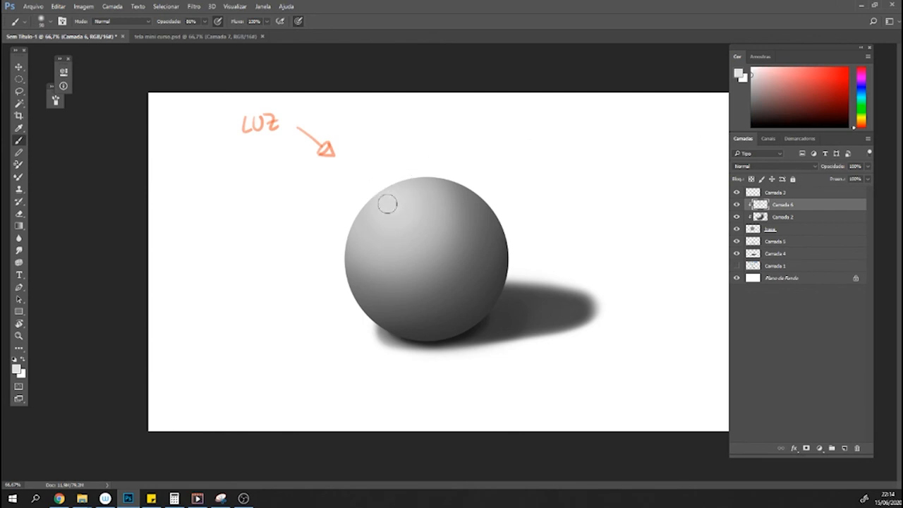
key(bracketleft)
drag(205, 21, 237, 34)
key(ctrl+z)
Add a new layer directly above the background layer and fill it with medium gray.
click(800, 281)
click(844, 448)
click(752, 101)
drag(737, 105, 754, 100)
key(alt+BackSpace)
key(alt+BackSpace)
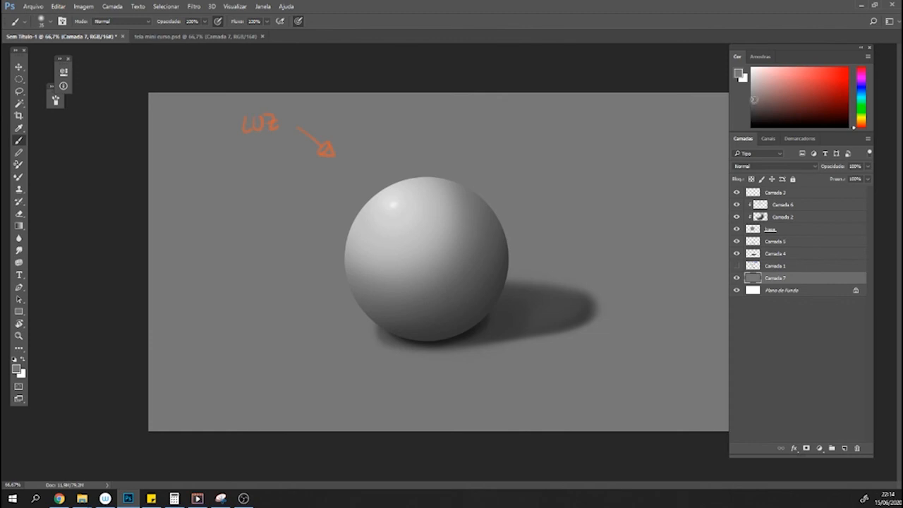
Check the contact shadow layer by toggling its visibility, and add a clipped layer above the sphere's light layer.
click(782, 205)
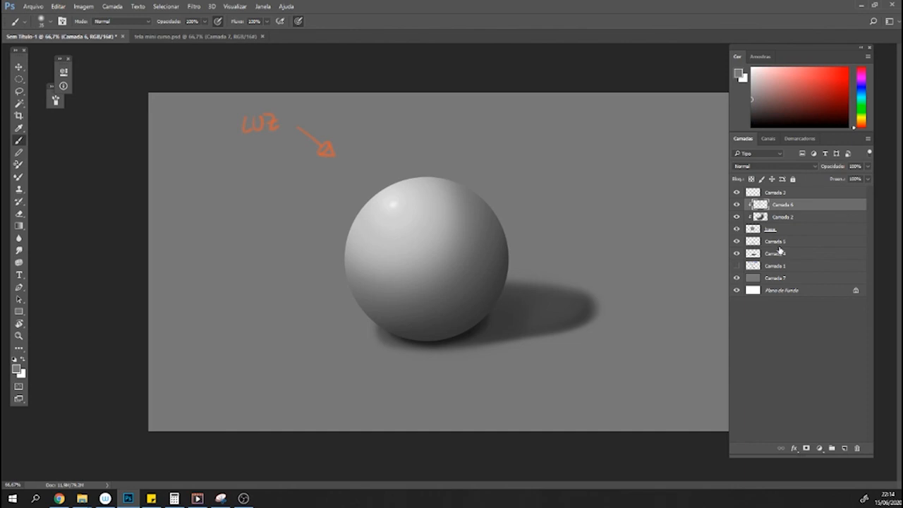
click(737, 241)
click(736, 241)
click(848, 449)
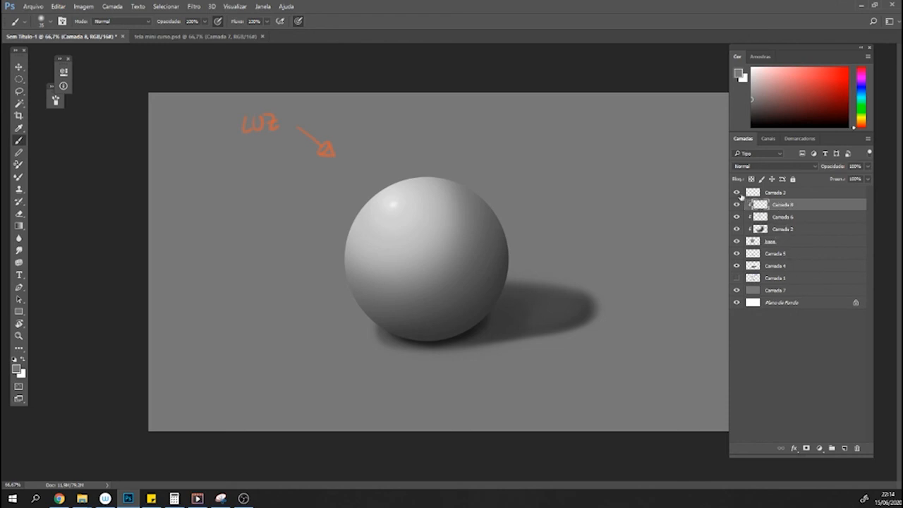
Paint faint gray reflected light along the sphere's lower-right edge with a soft 150 px brush, and enlarge the brush to 175 px.
click(51, 23)
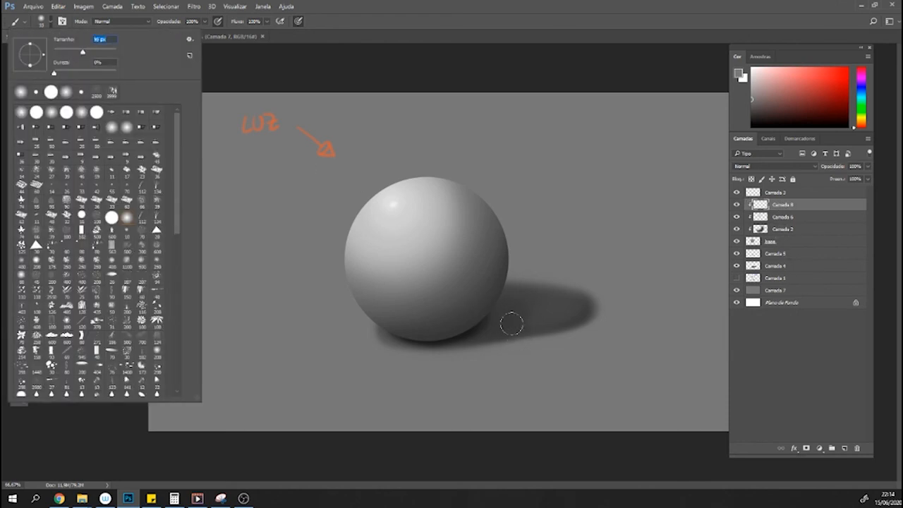
click(97, 52)
click(466, 254)
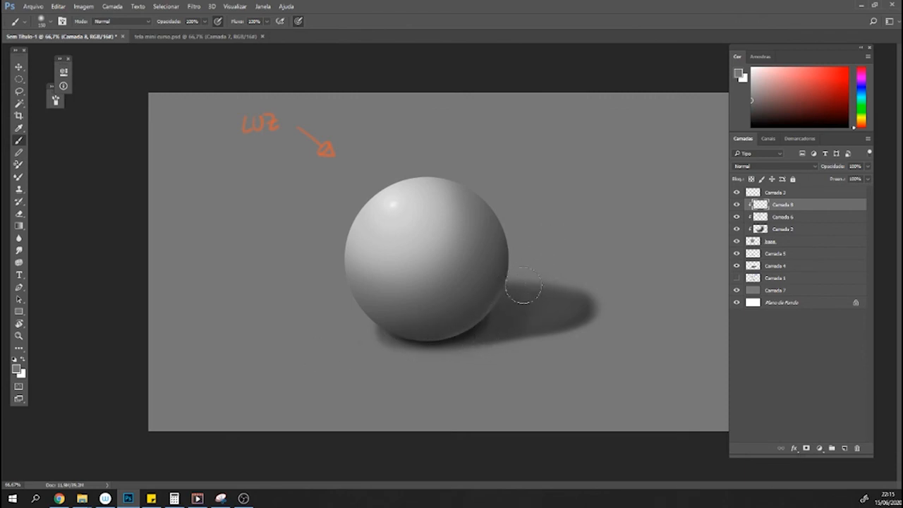
key(bracketright)
key(bracketright)
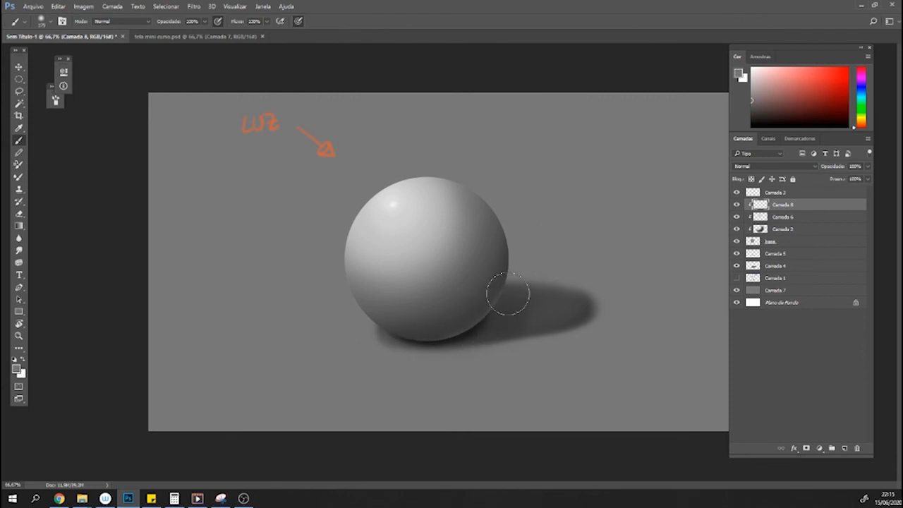